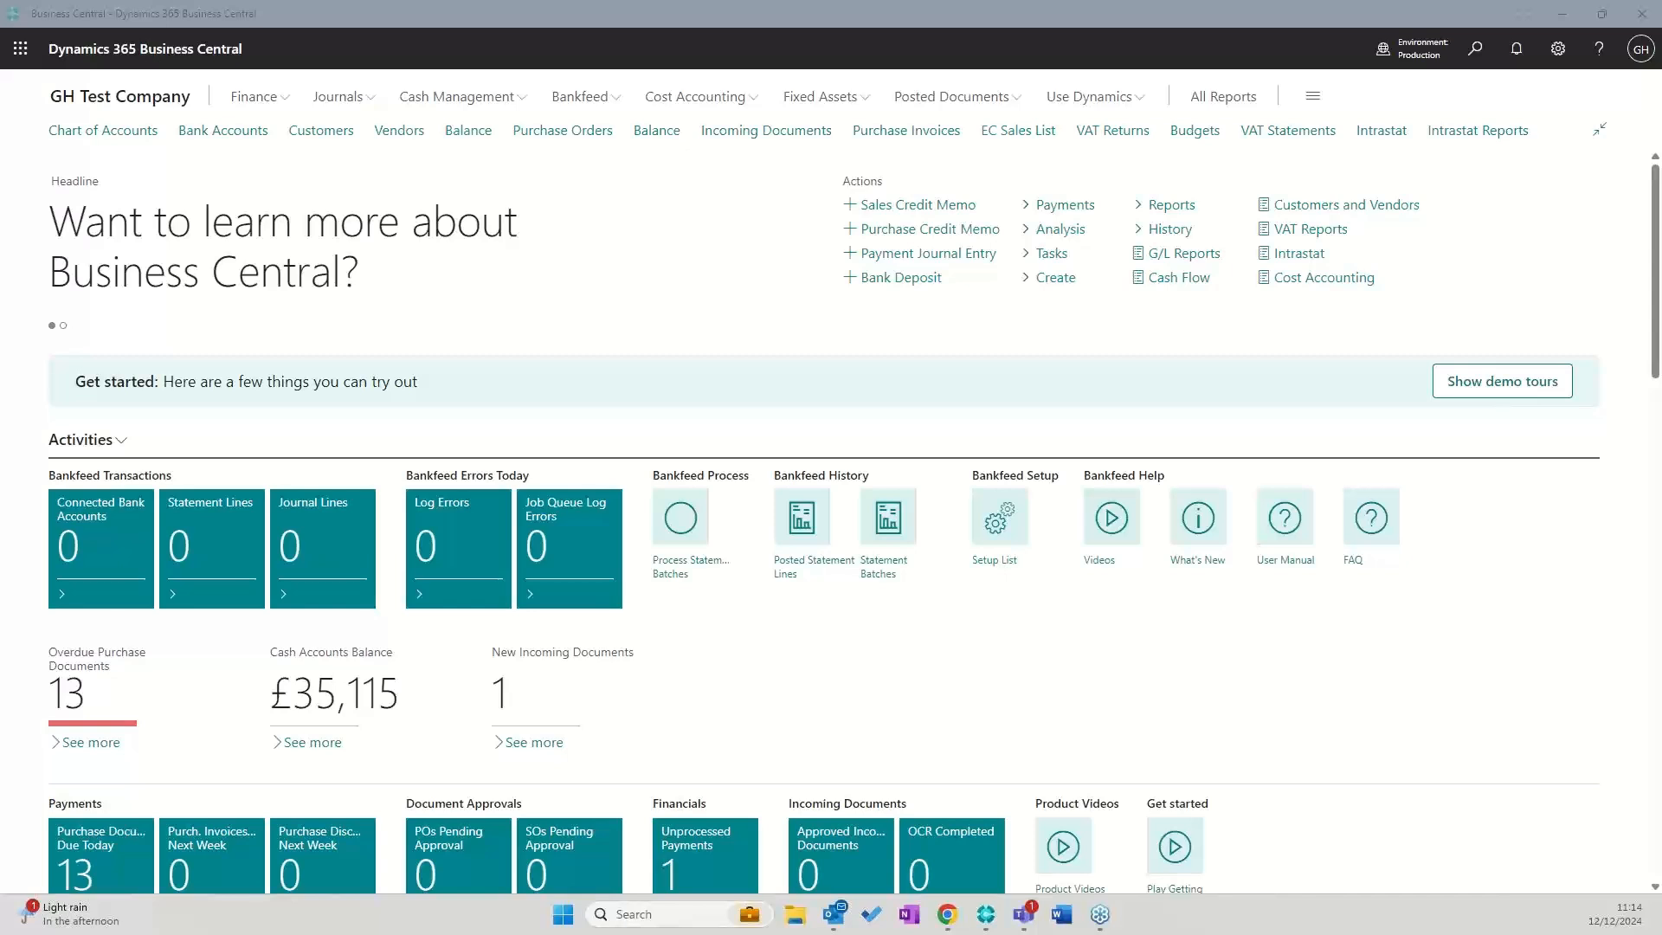
Show the Excel reports available from the home page's Reports actions
left_click(1172, 204)
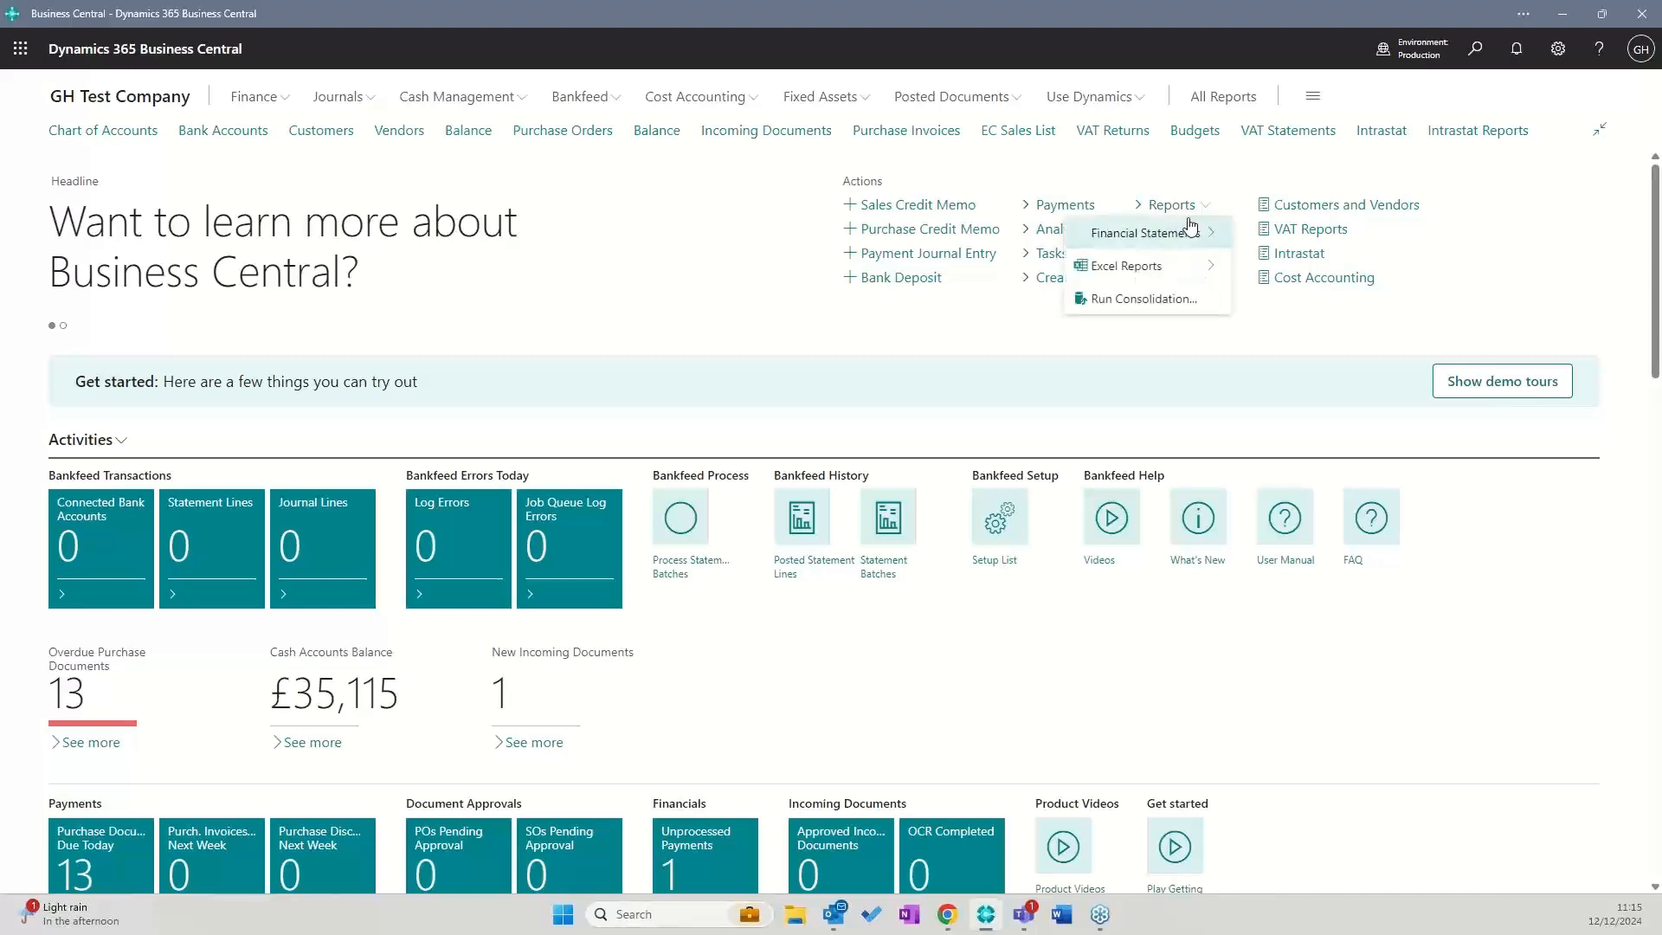
mouse_move(1183, 235)
mouse_move(1171, 268)
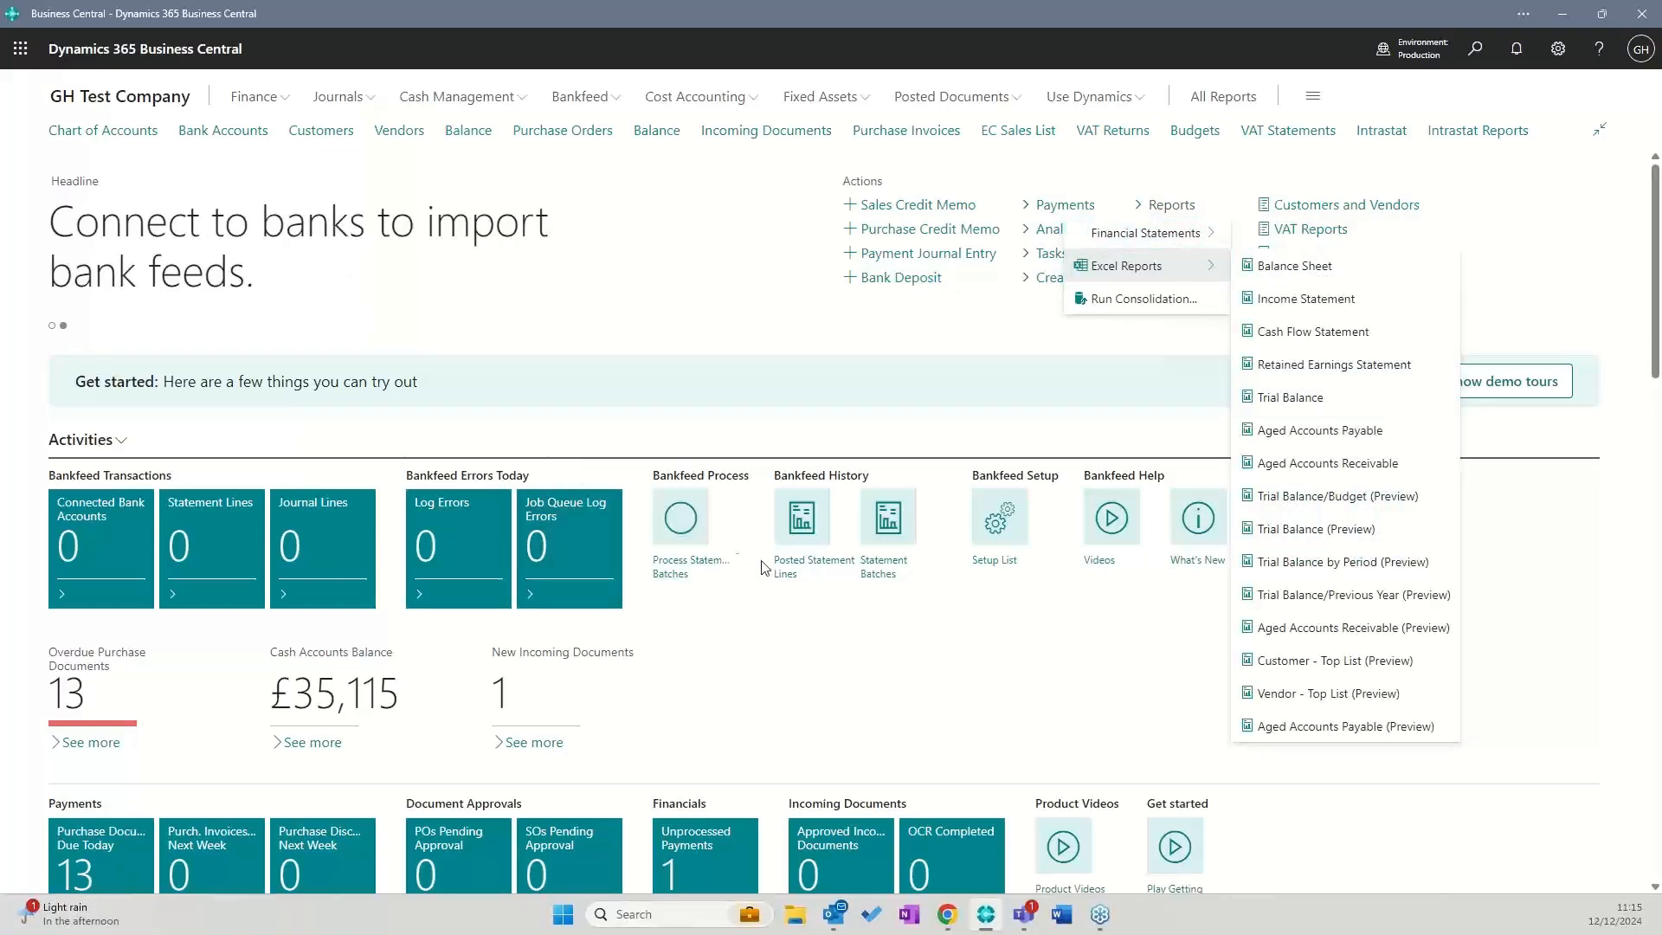
Look through the home page's activity tiles and Insights section, including My Accounts and the Business Performance chart
scroll(791, 582, "down", 3)
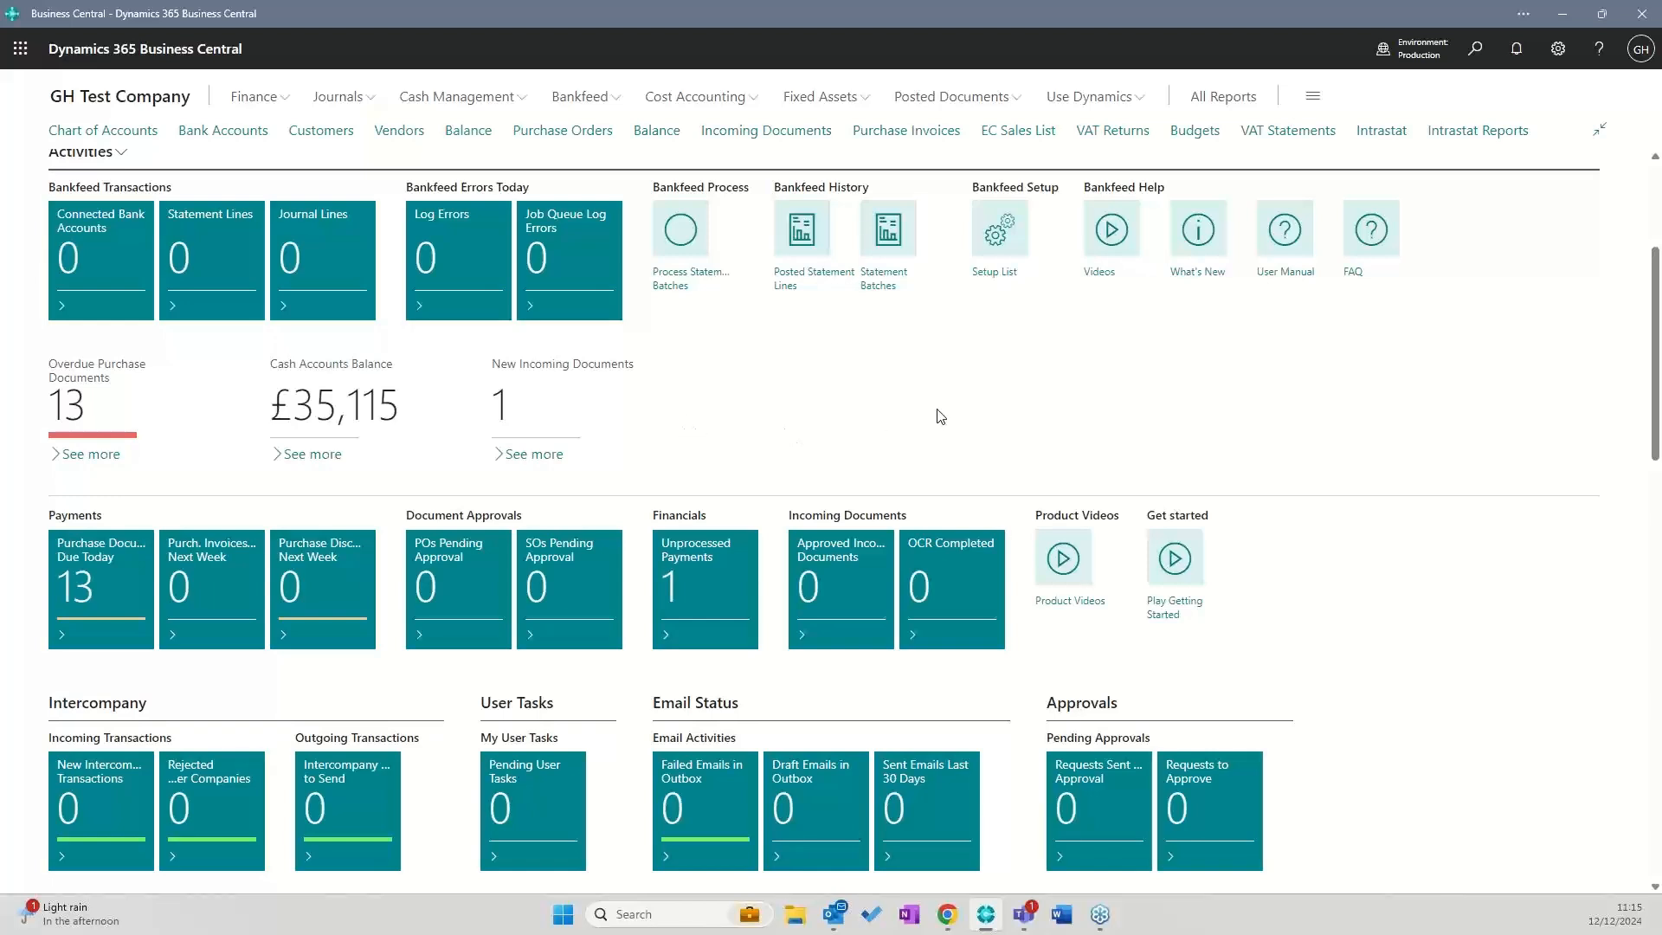
scroll(946, 410, "down", 10)
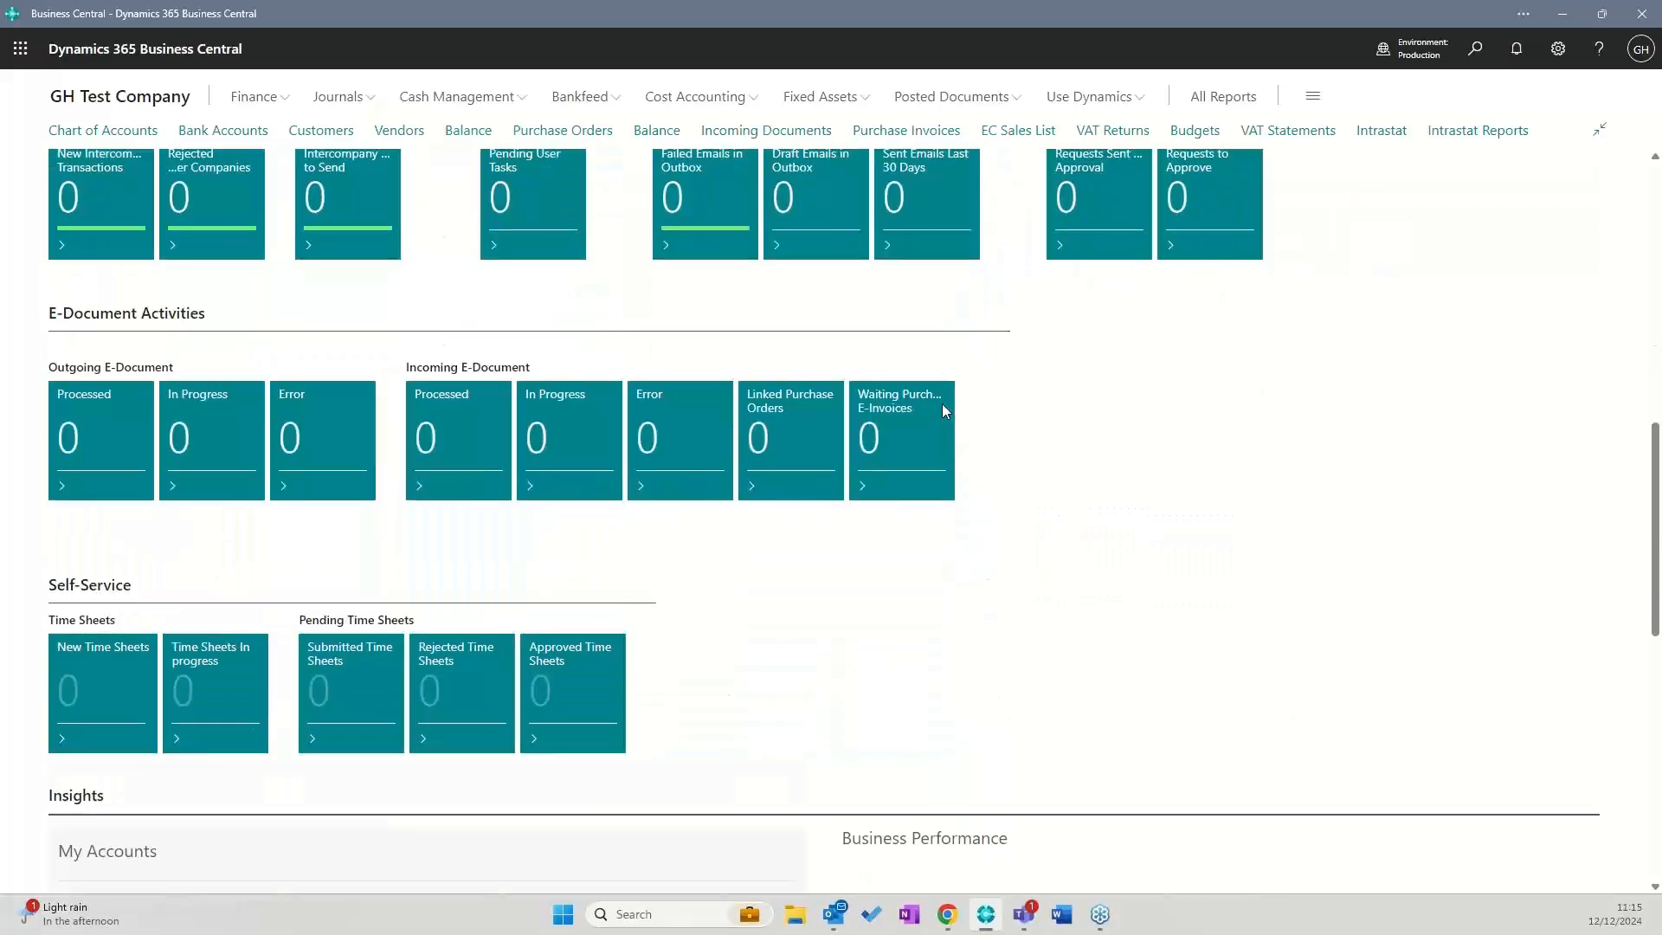
scroll(946, 411, "down", 3)
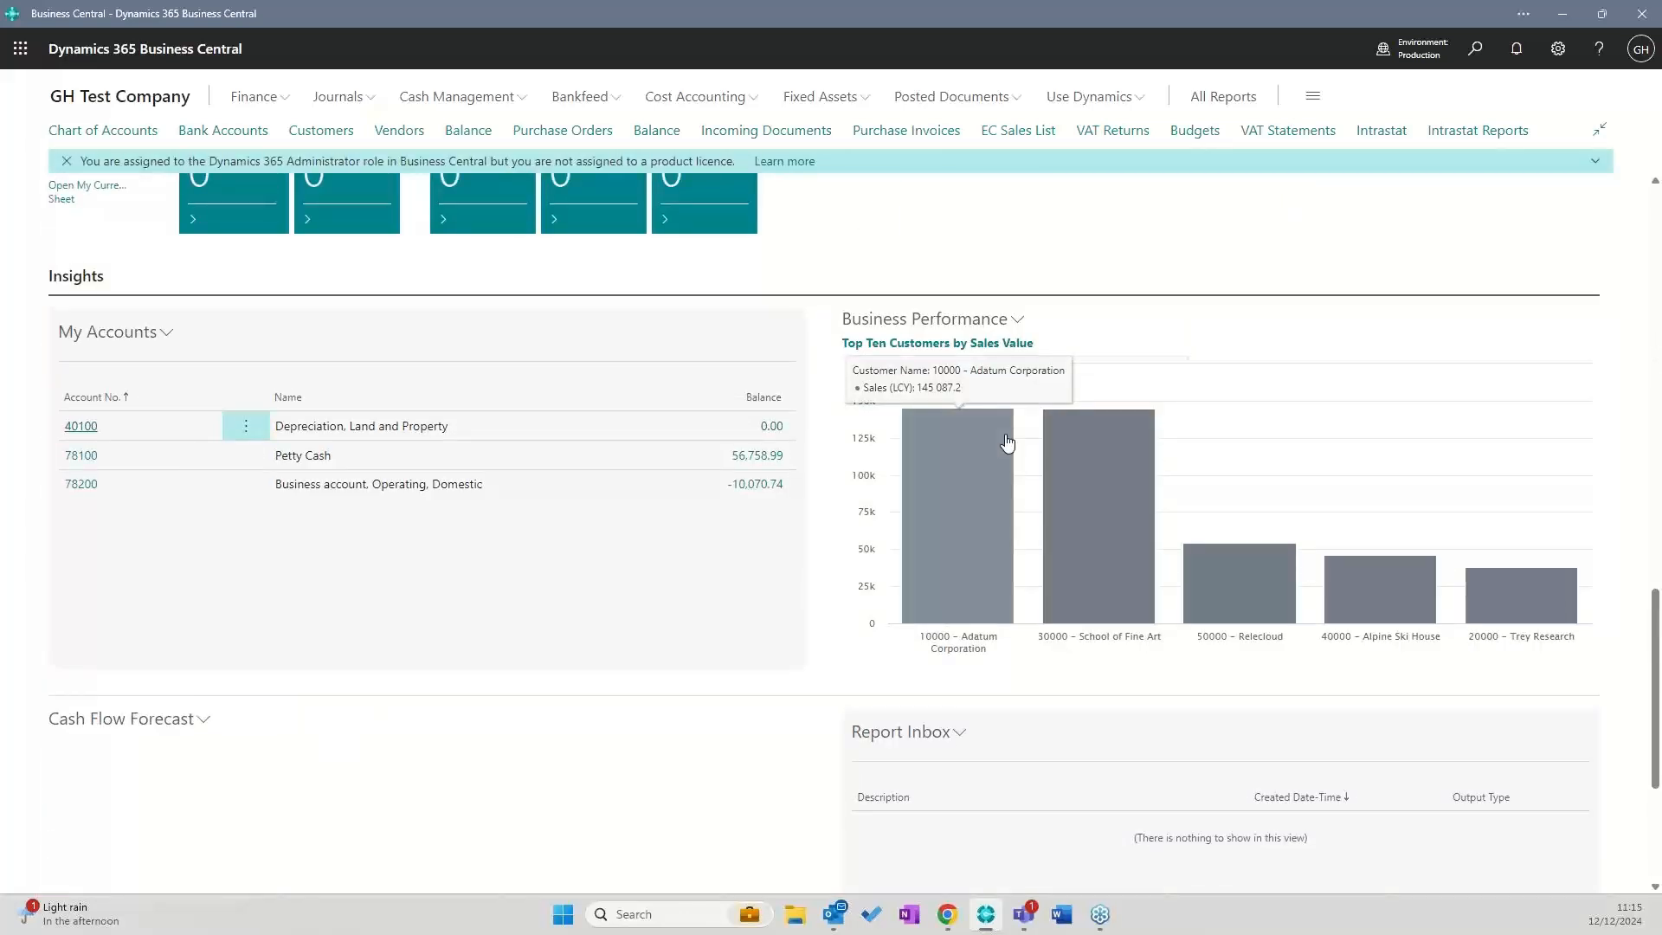
scroll(1254, 366, "up", 6)
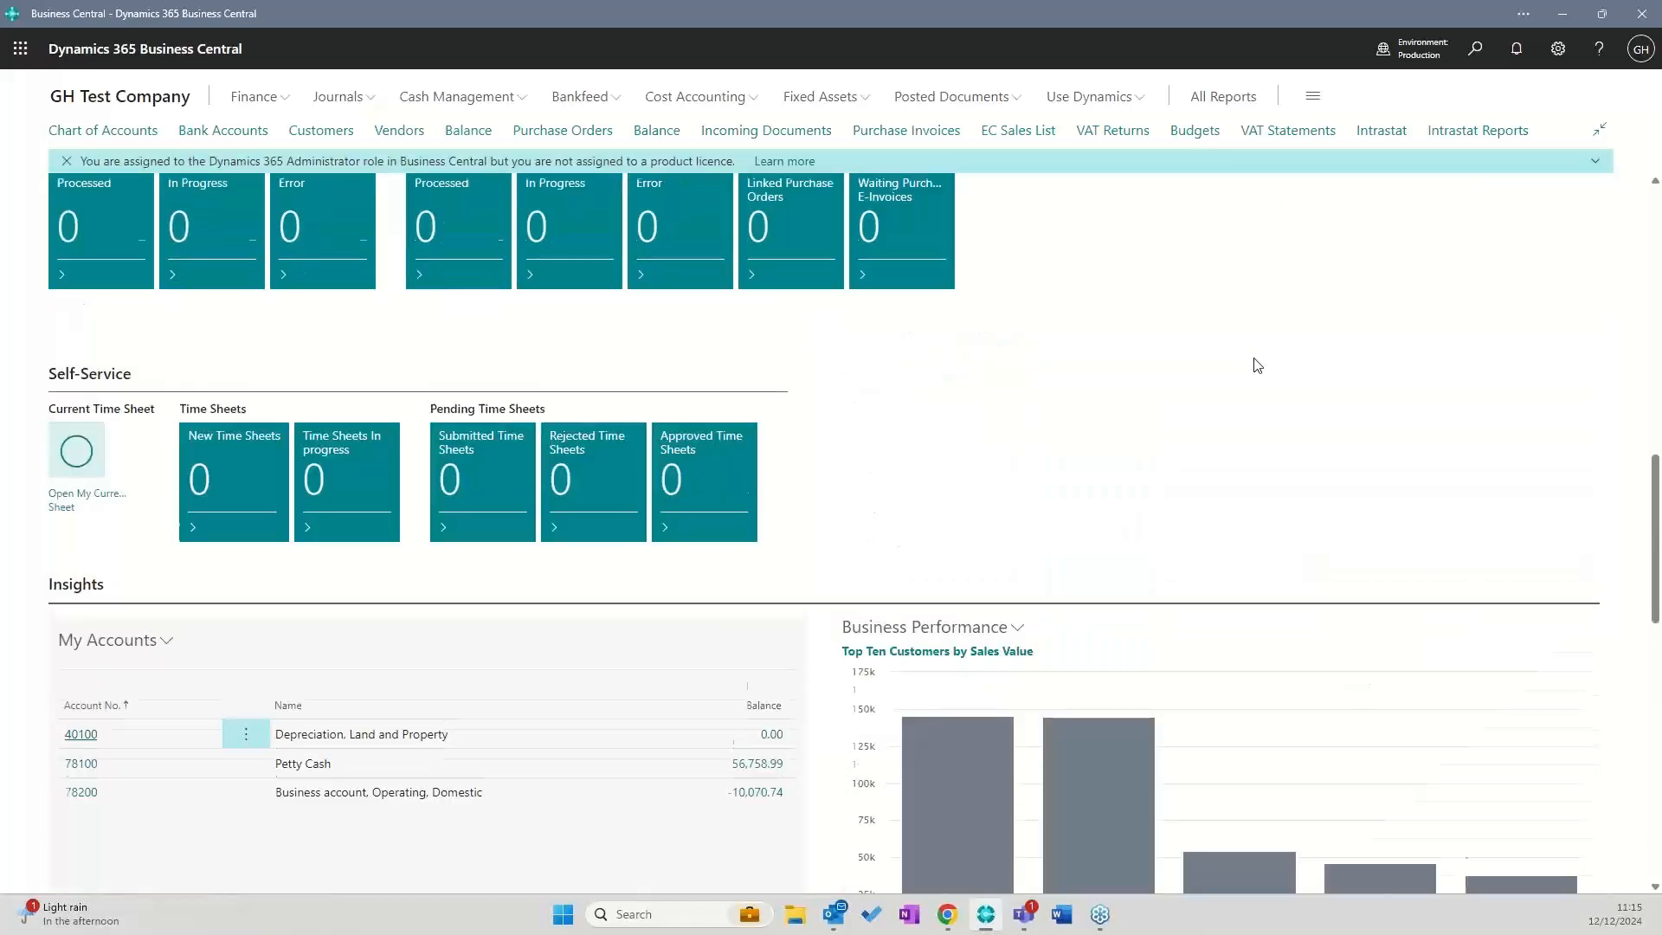
scroll(1229, 369, "up", 4)
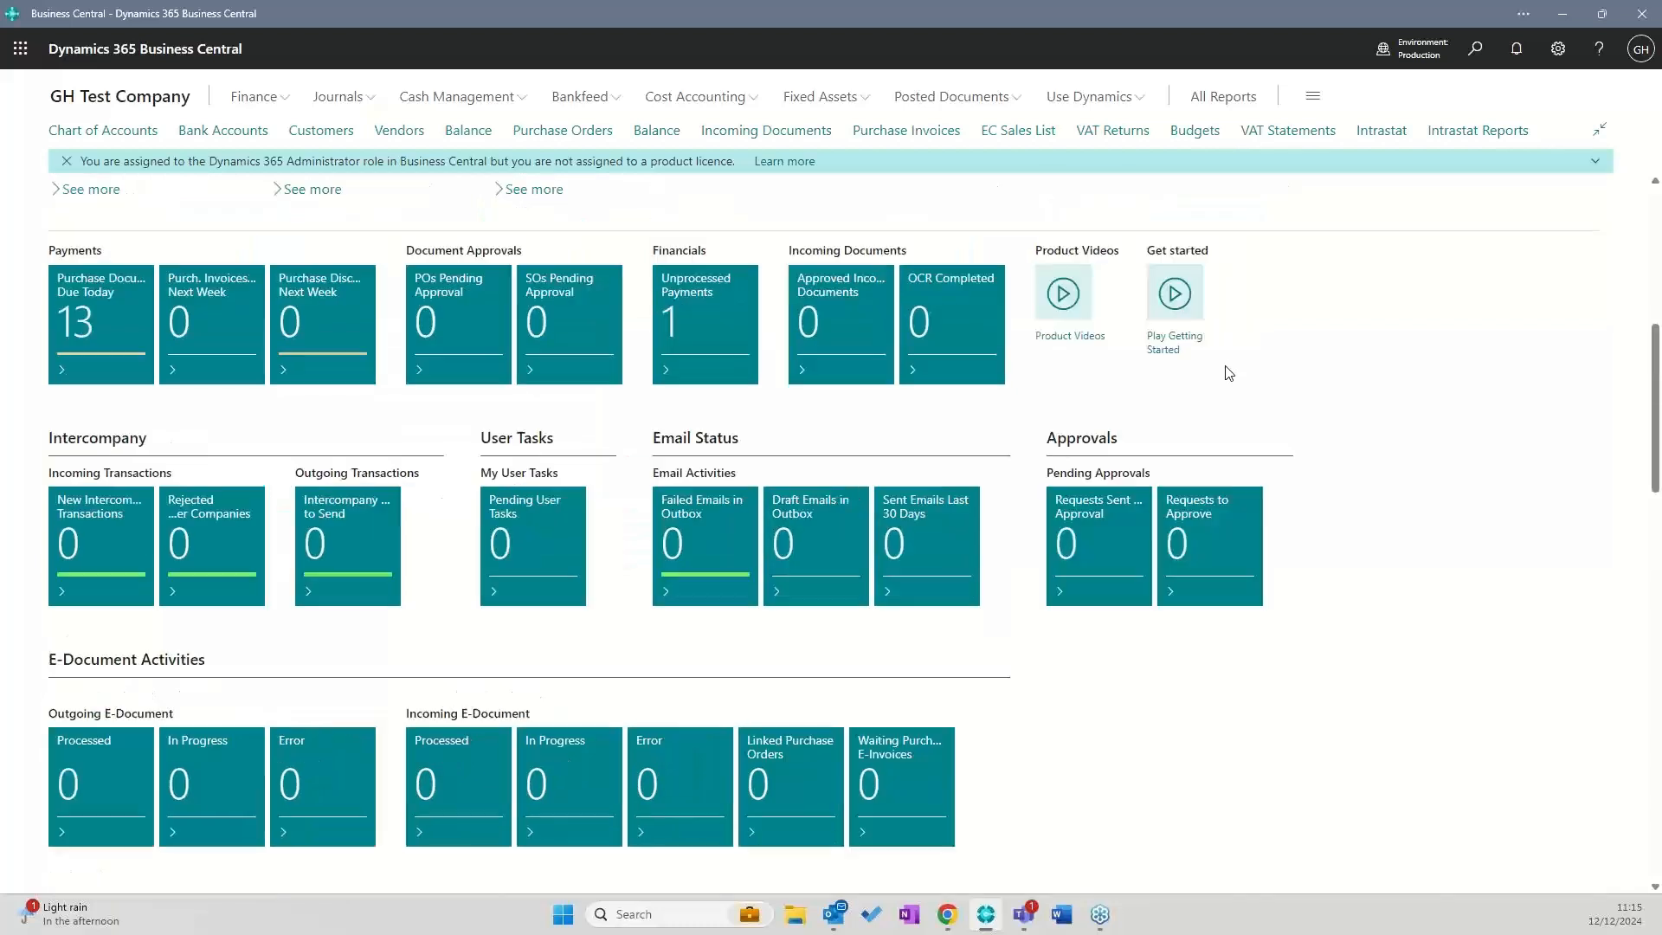
scroll(1227, 374, "up", 3)
scroll(720, 345, "up", 3)
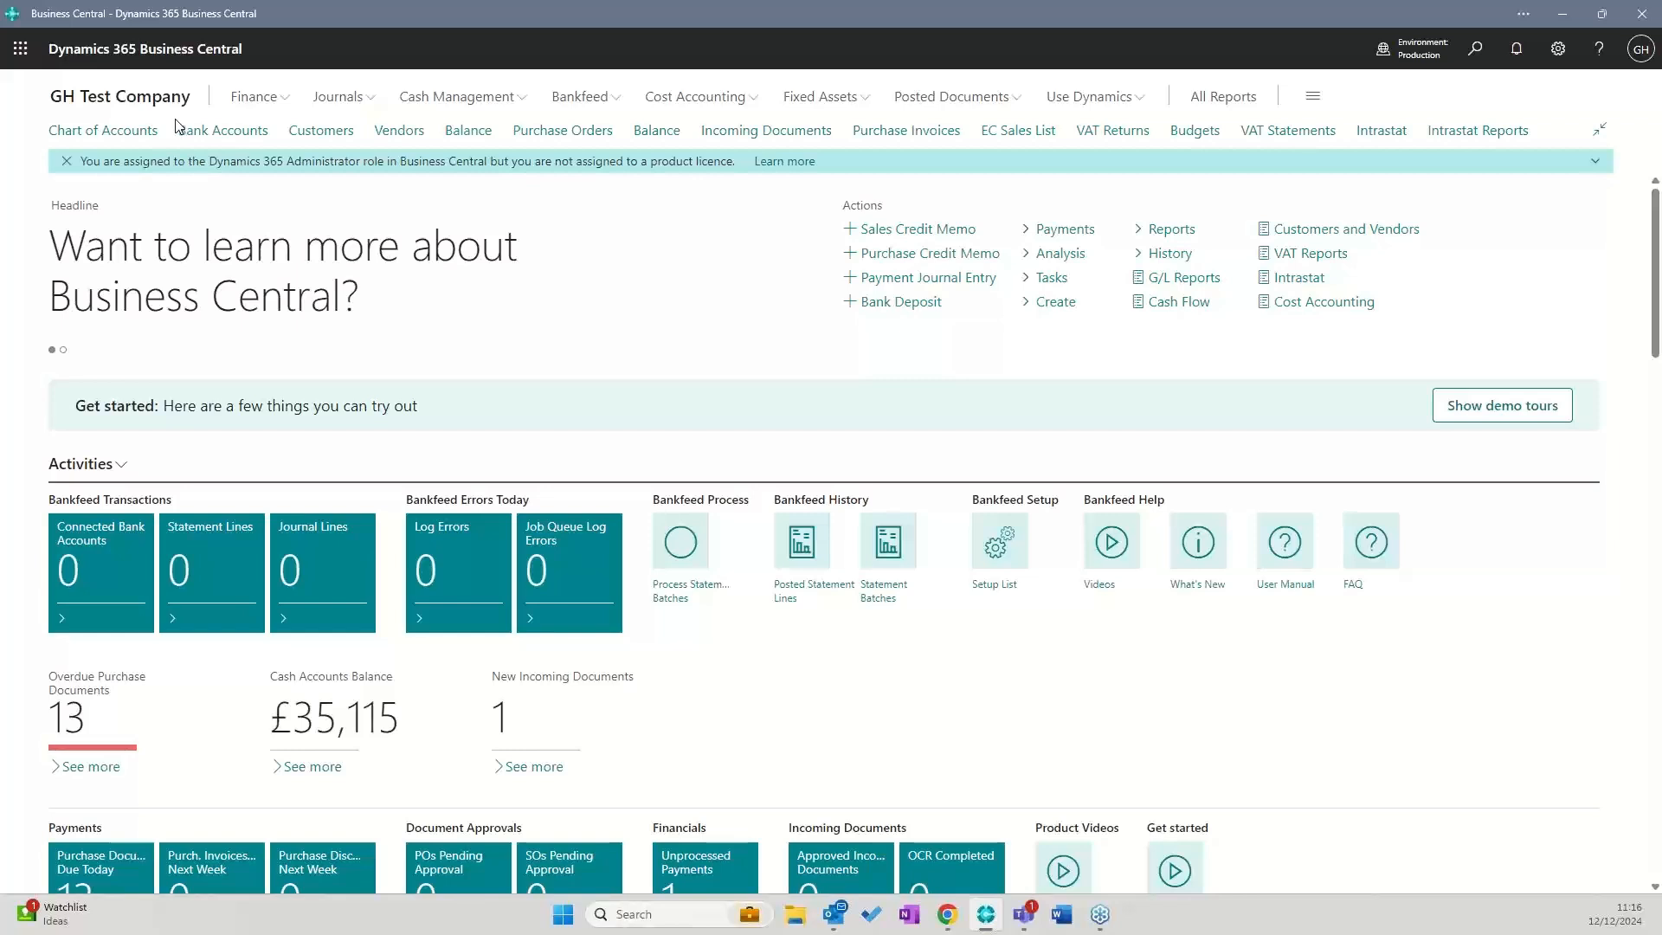
Open the chart of accounts and browse the list from the income statement into the balance sheet accounts
left_click(131, 129)
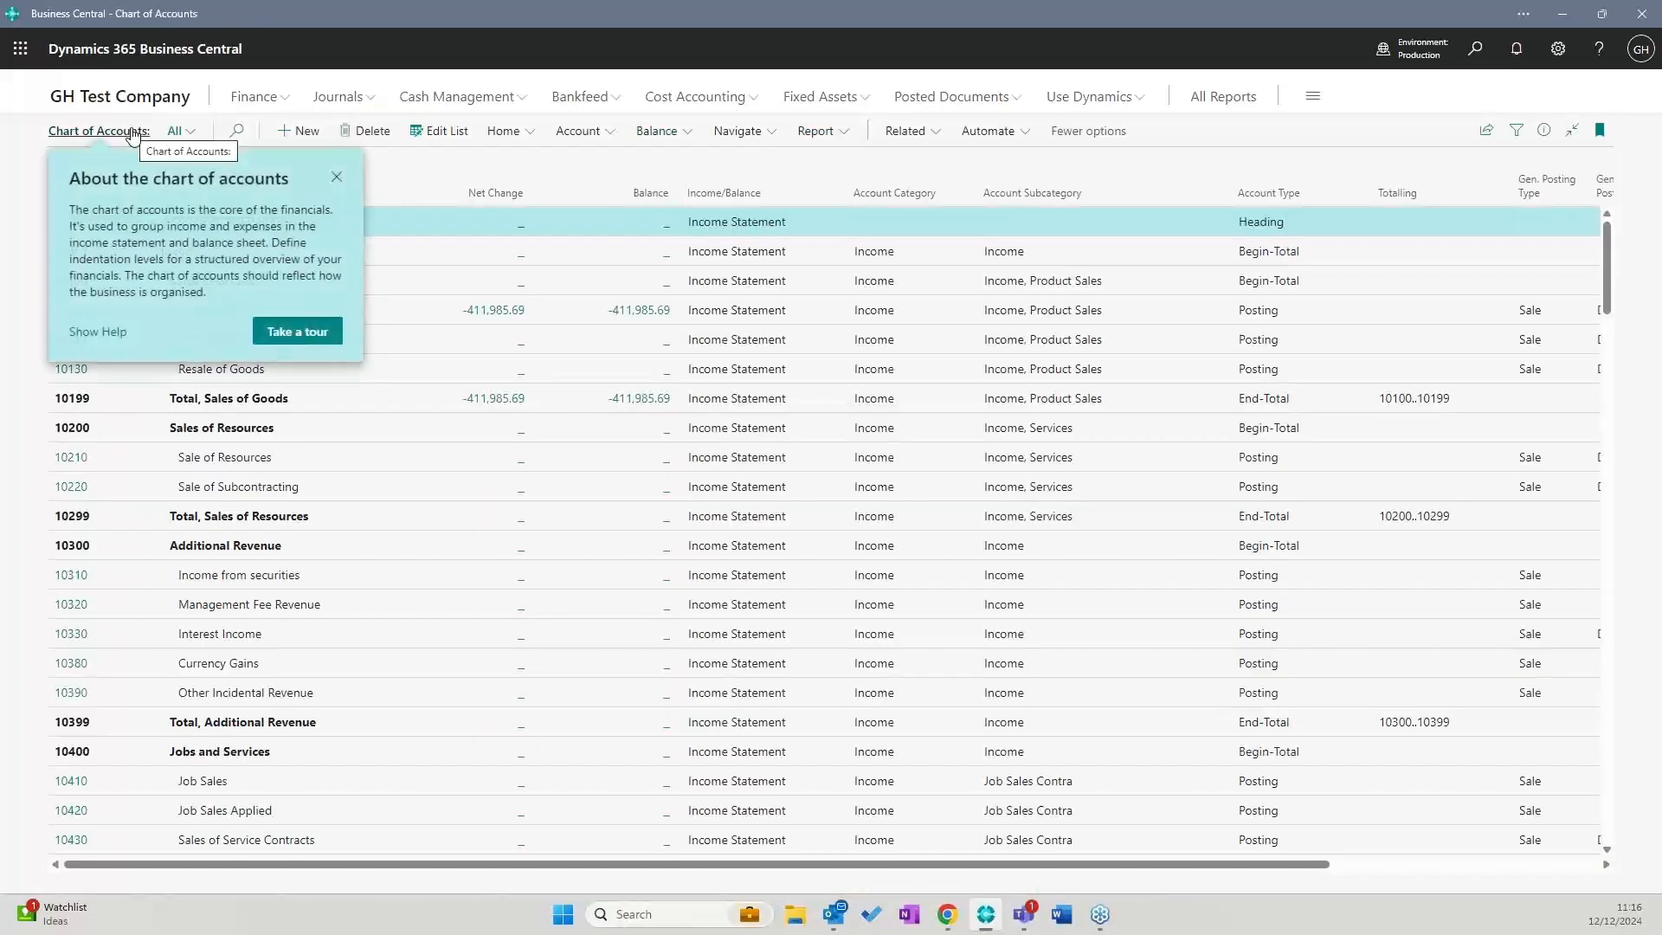
left_click(330, 167)
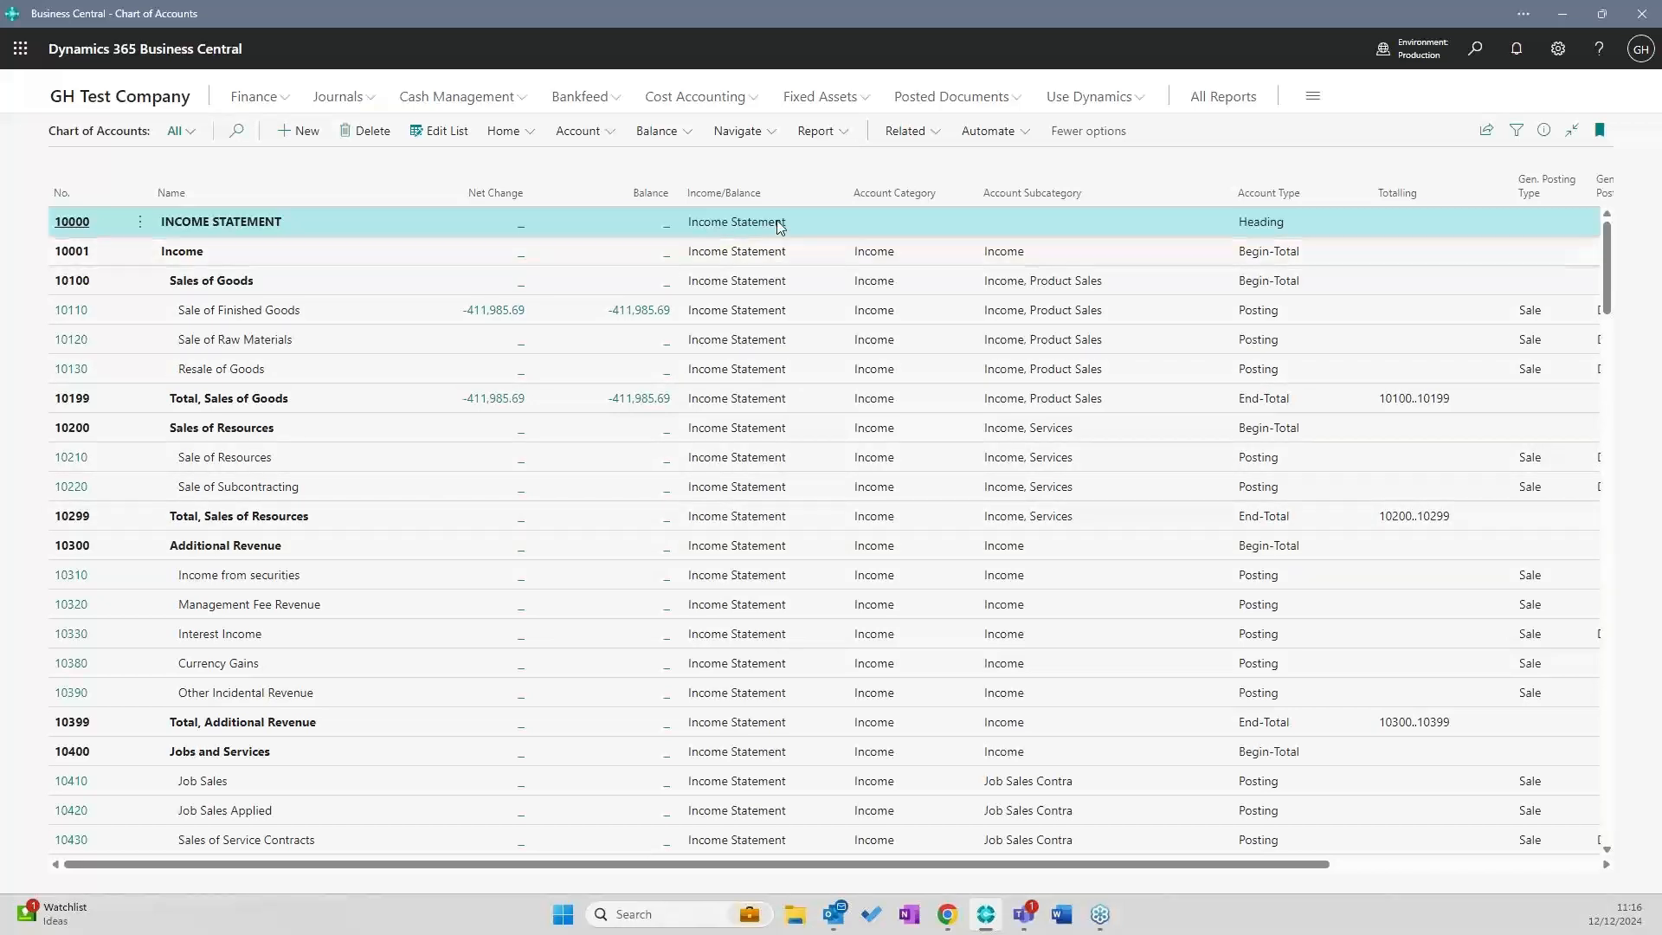
mouse_move(753, 168)
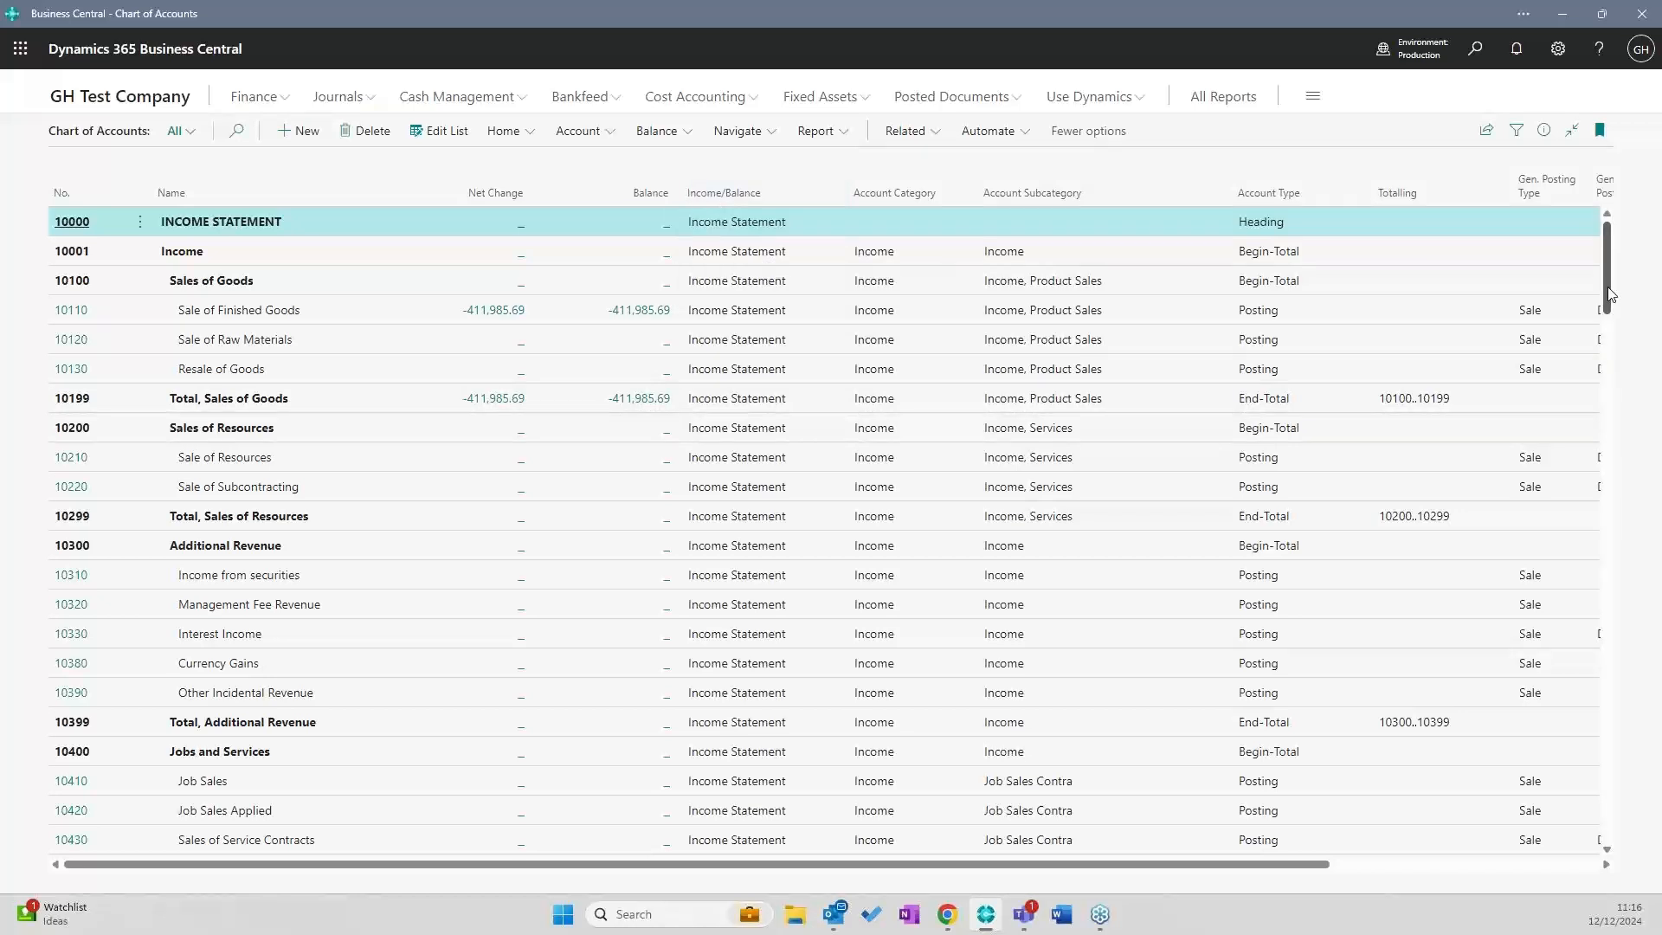
left_click_drag(1604, 295, 1606, 607)
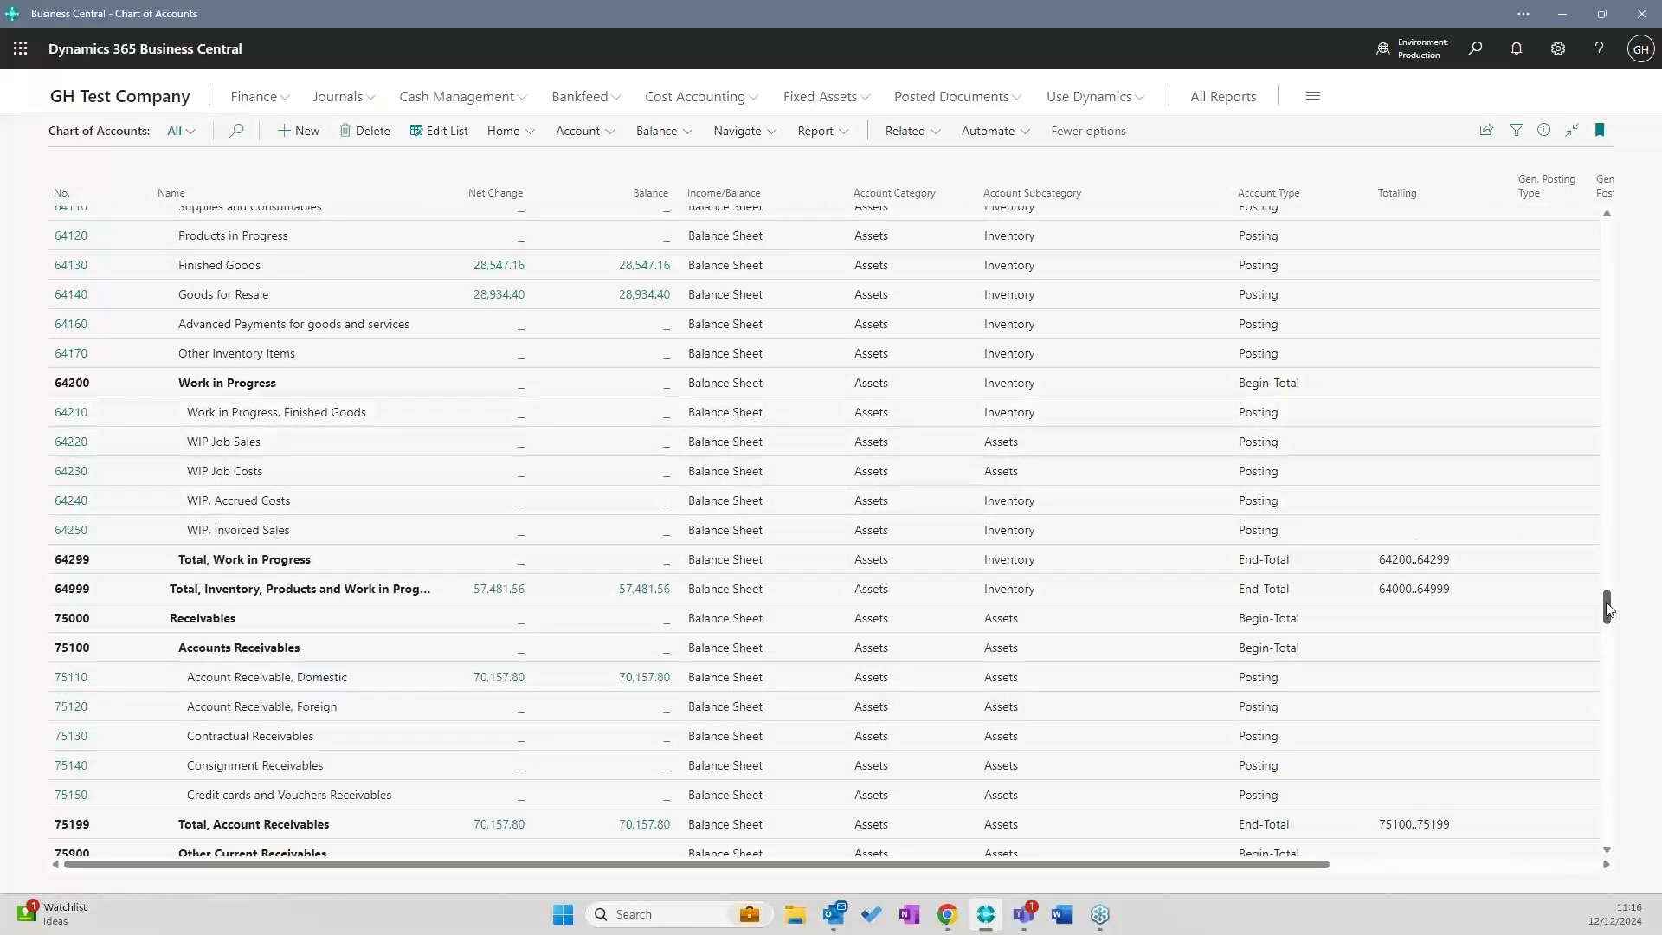
left_click_drag(1608, 610, 1621, 243)
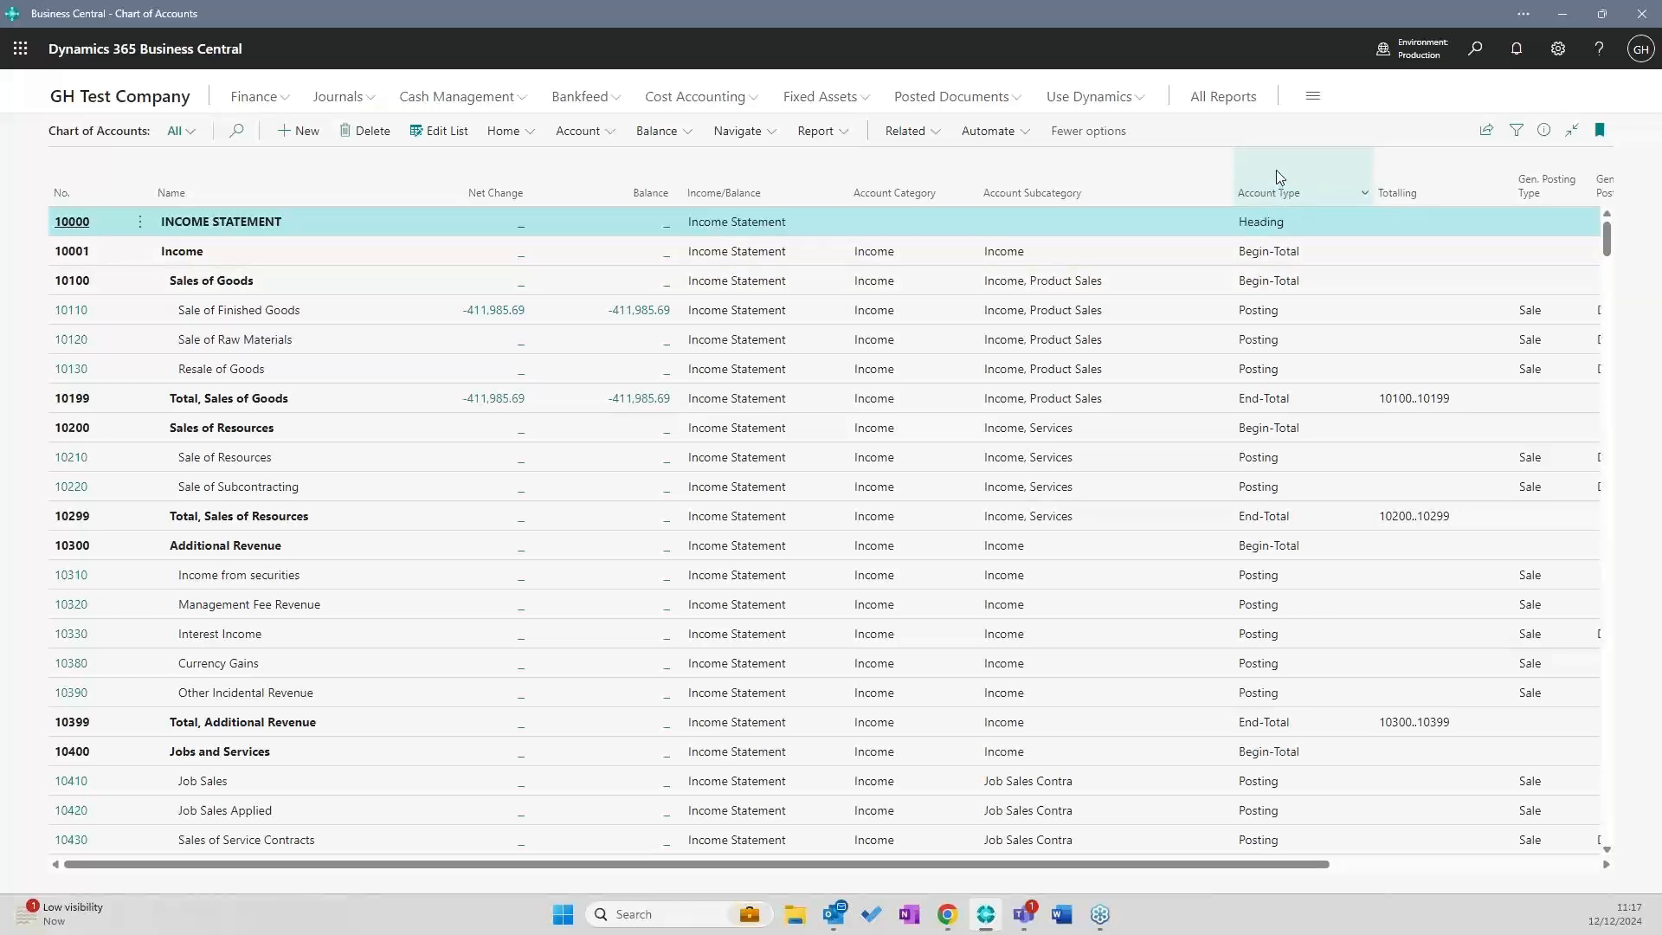
mouse_move(1276, 170)
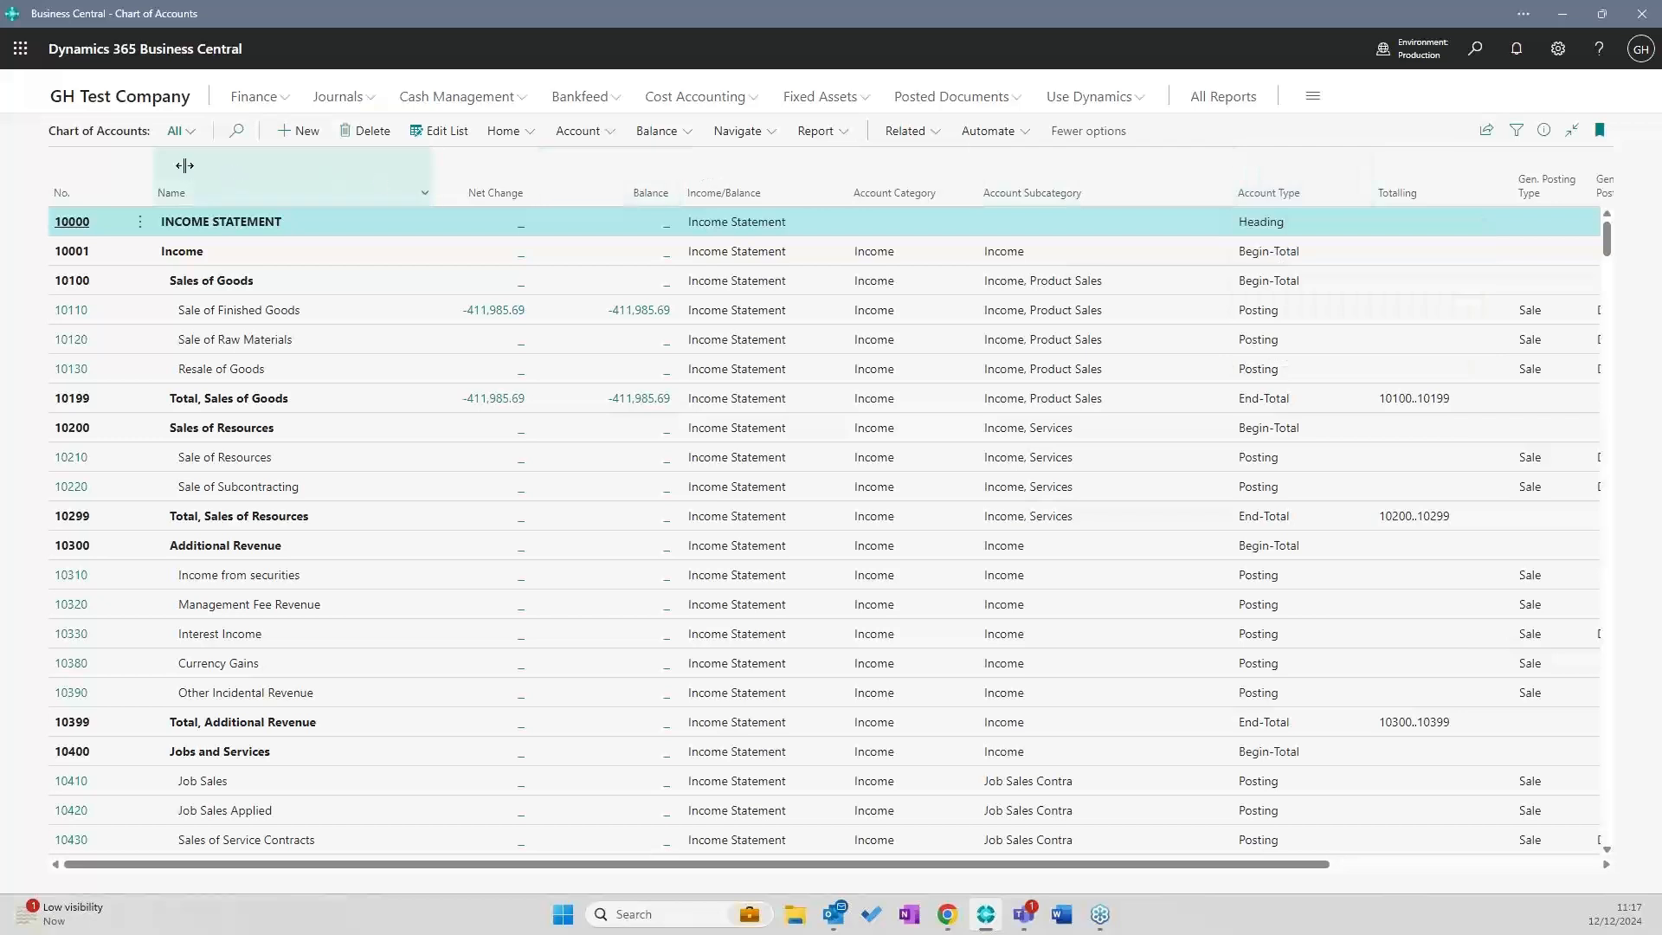
Filter the chart of accounts by No. with the value 1*
left_click(89, 194)
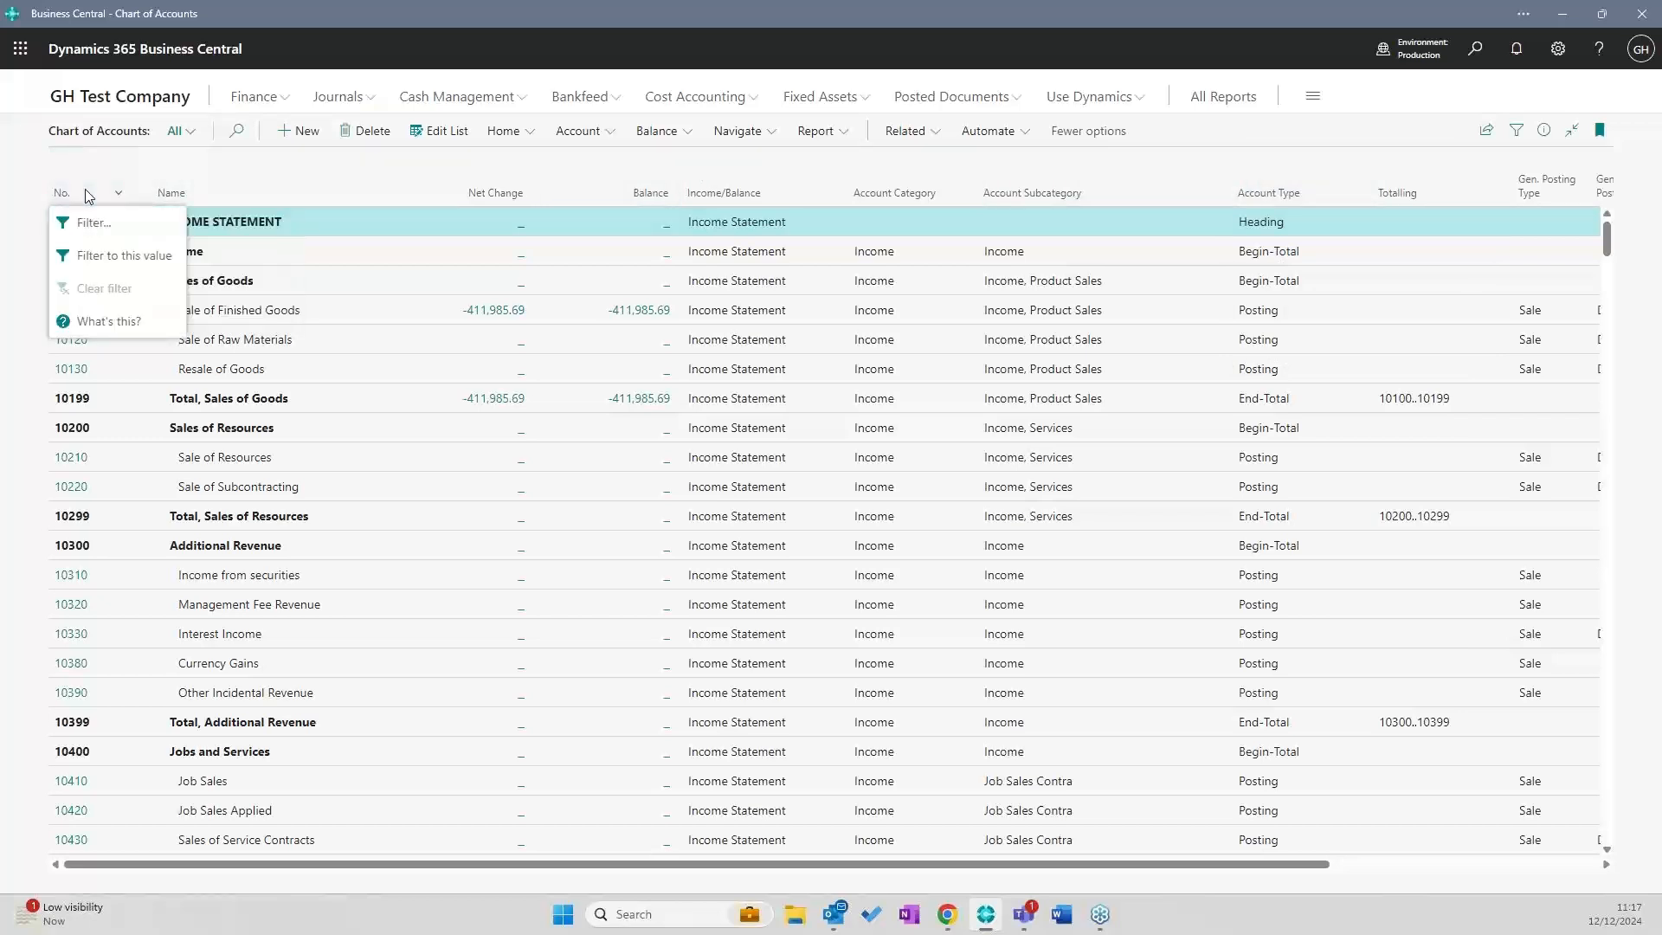
left_click(95, 222)
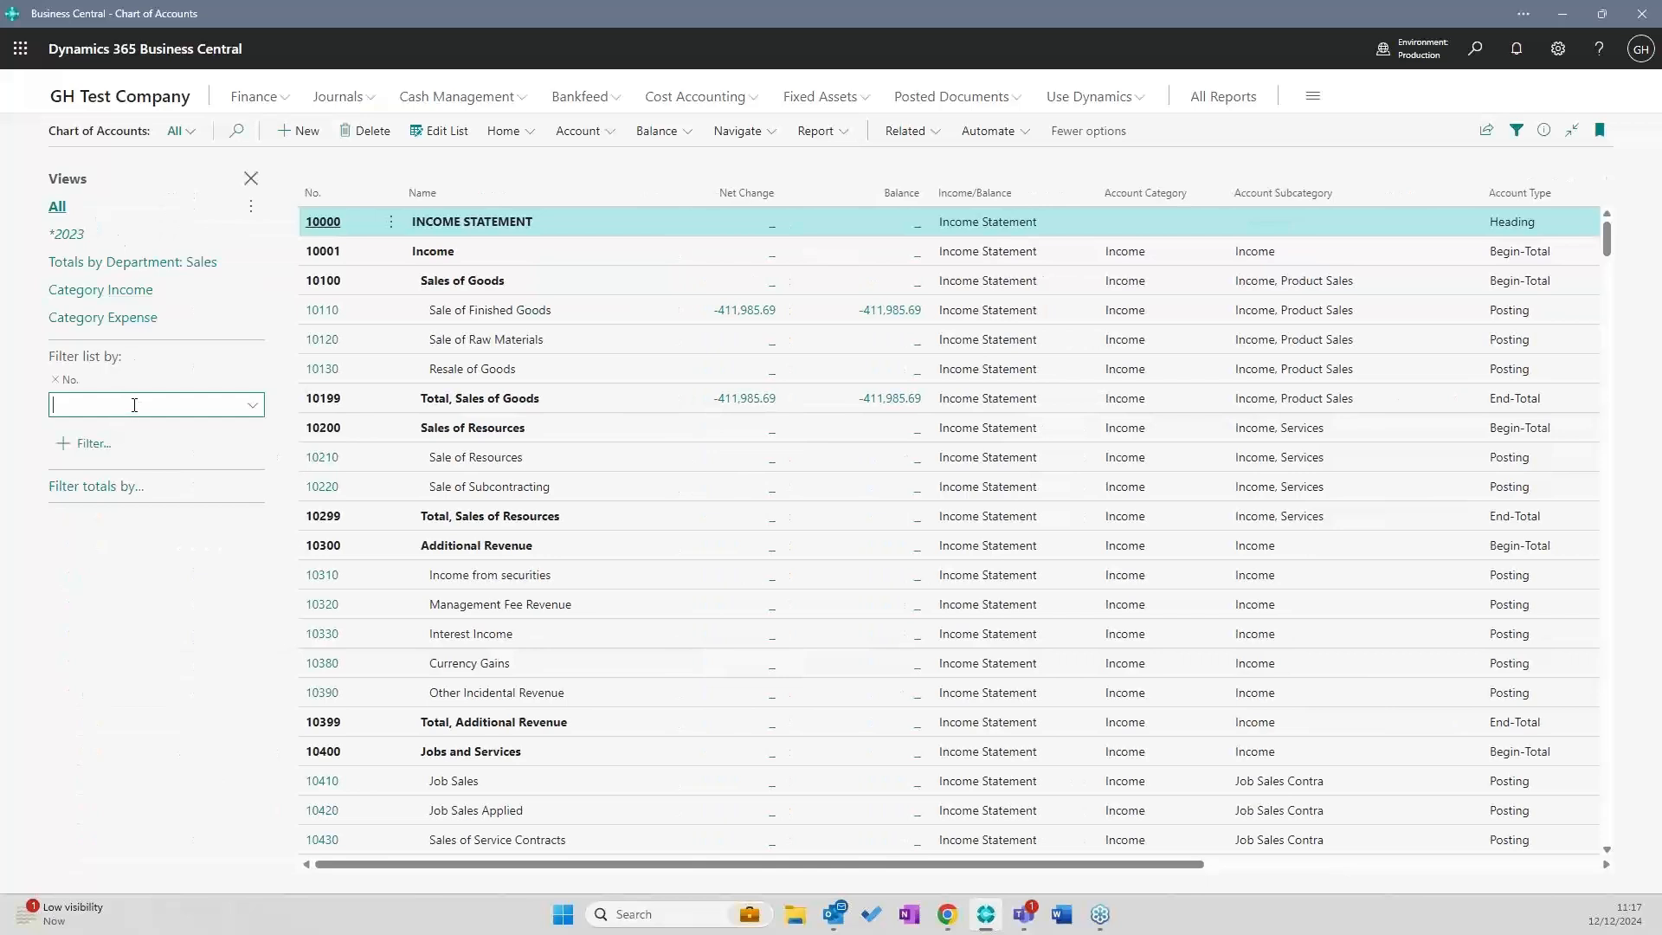
type("1*")
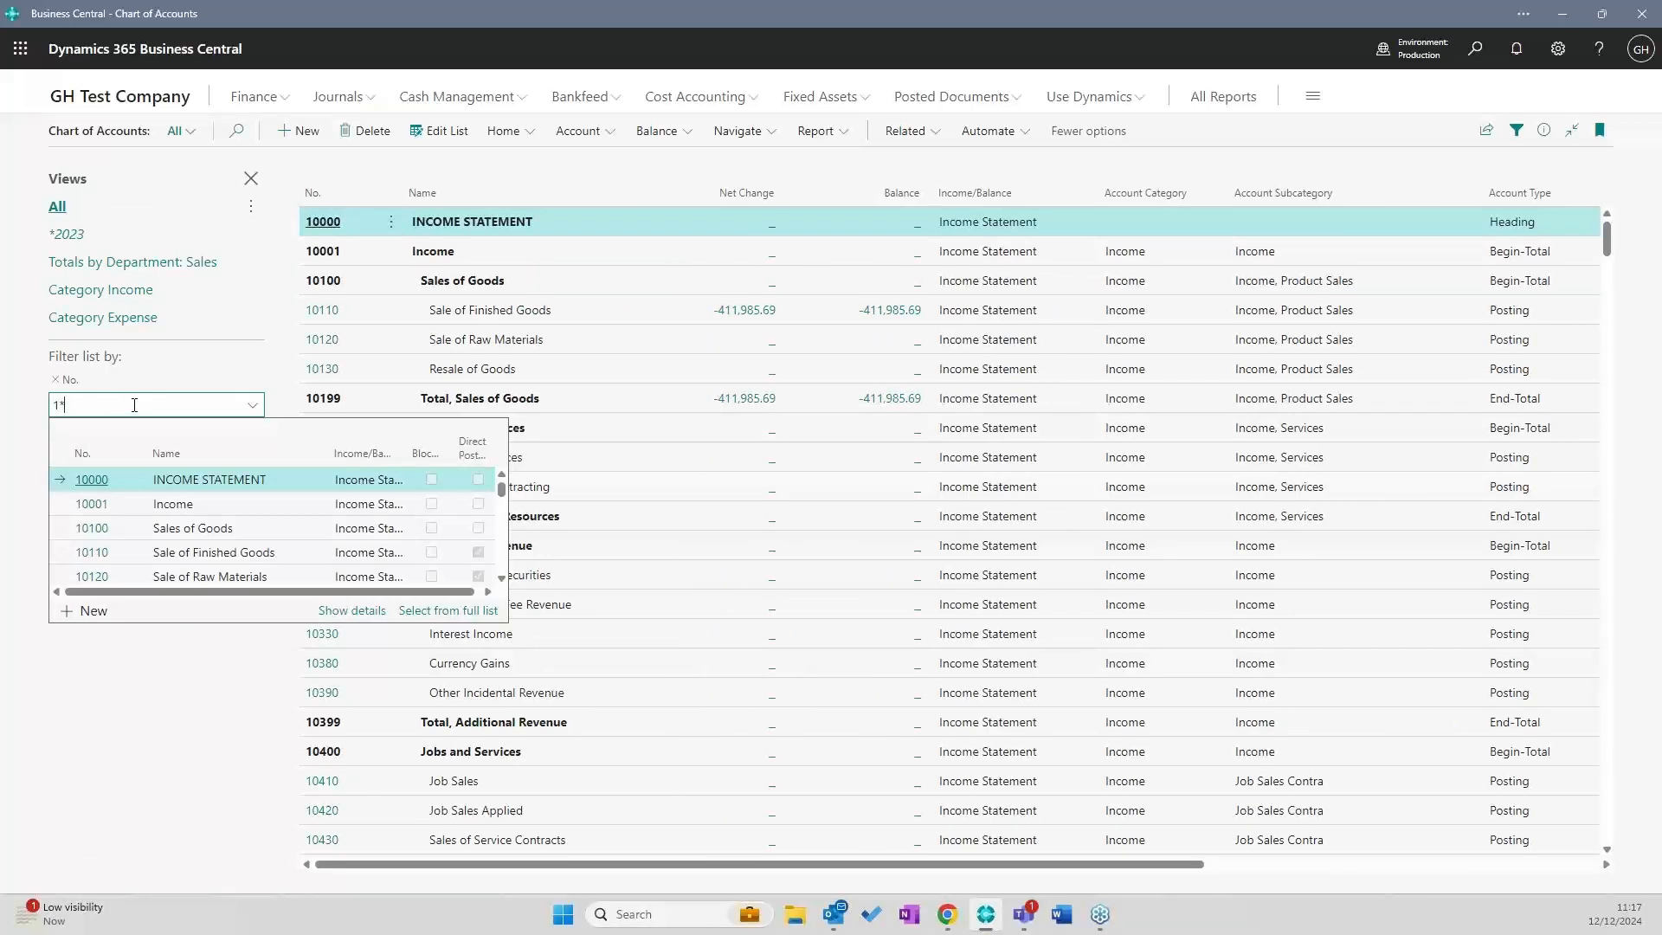
key("Return")
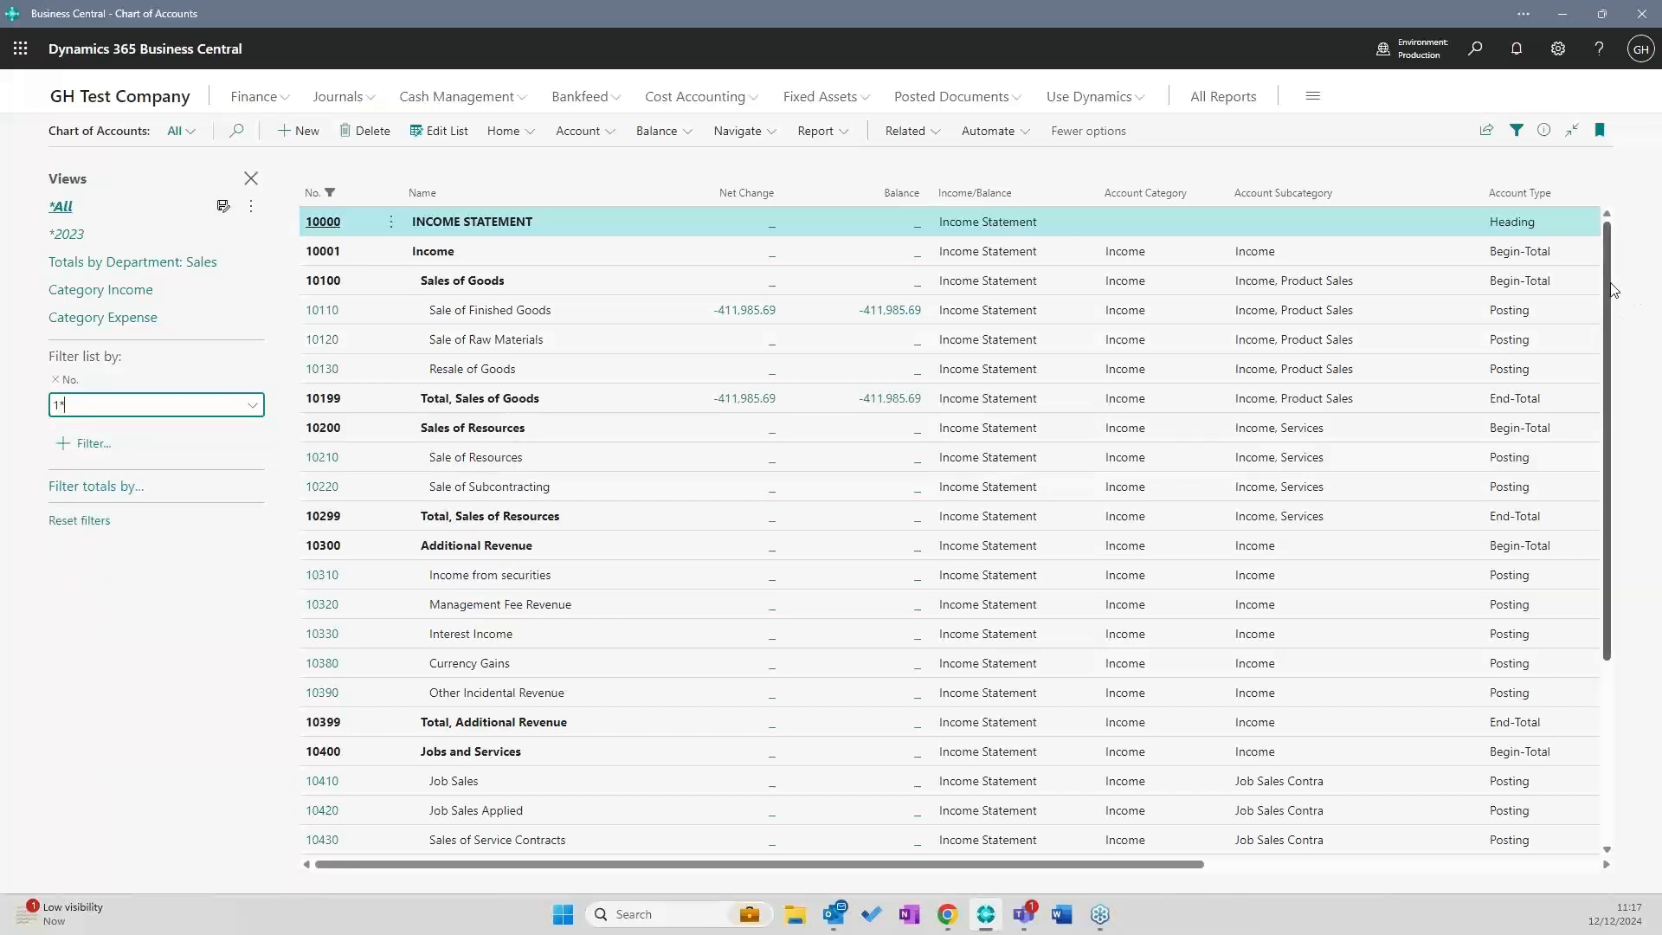
mouse_move(1611, 291)
left_mouse_down()
mouse_move(1609, 469)
mouse_move(1609, 293)
left_mouse_up()
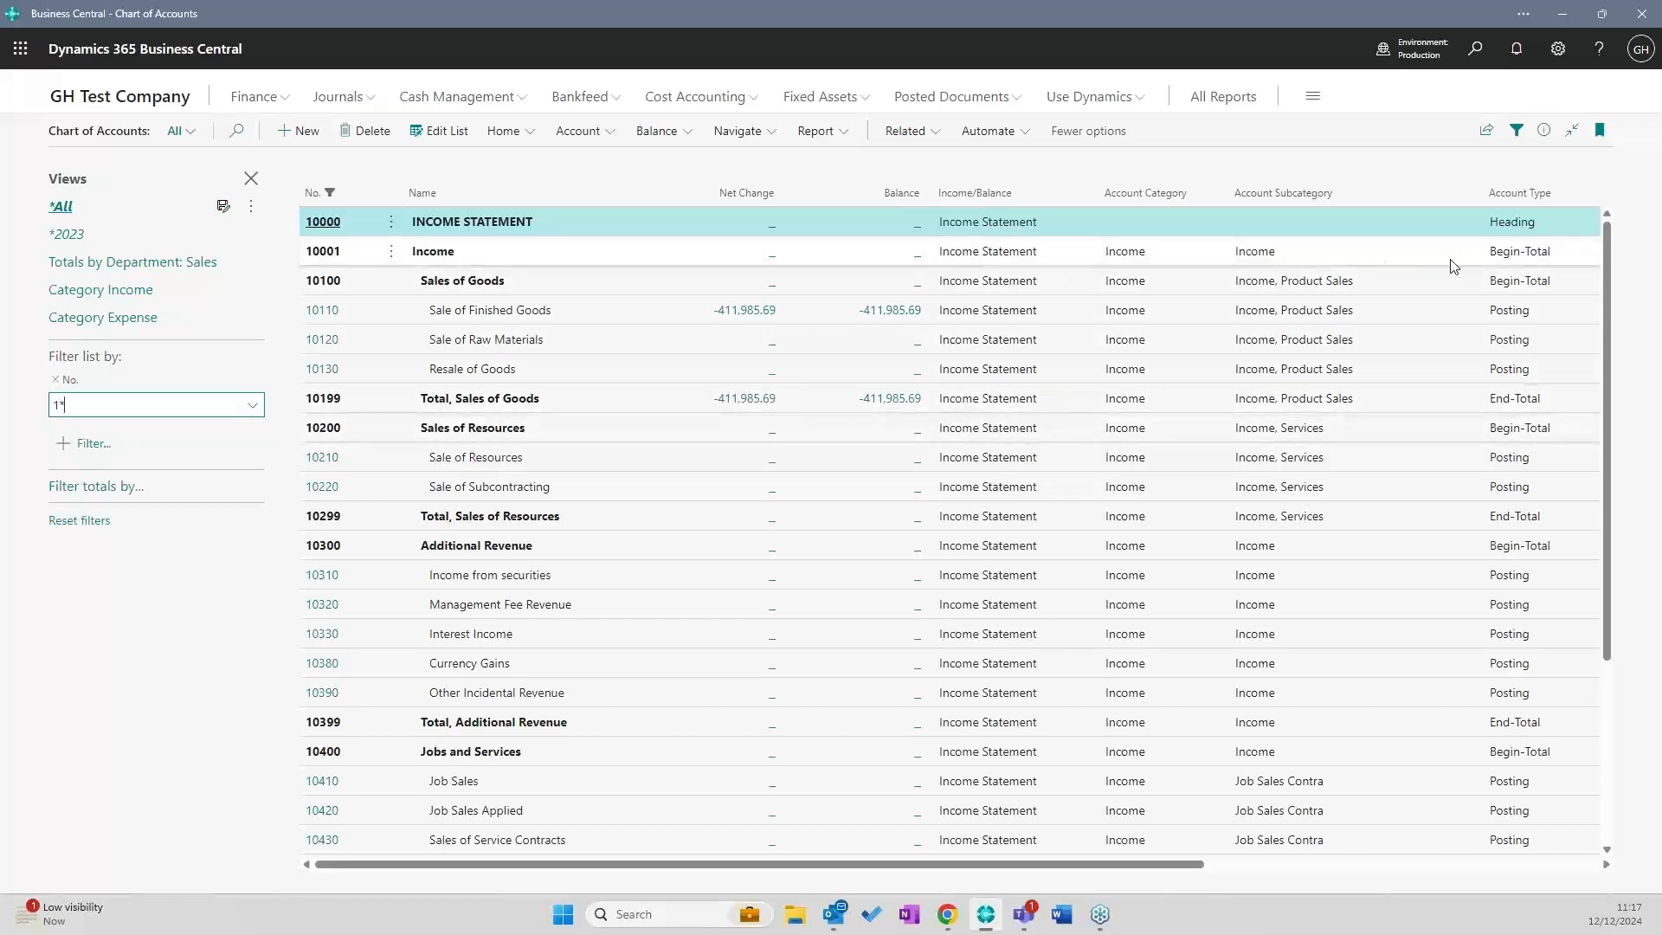
Select the Sales of Goods group from account 10100 to 10199 and review the accounts down to TOTAL INCOME
left_click(1334, 259)
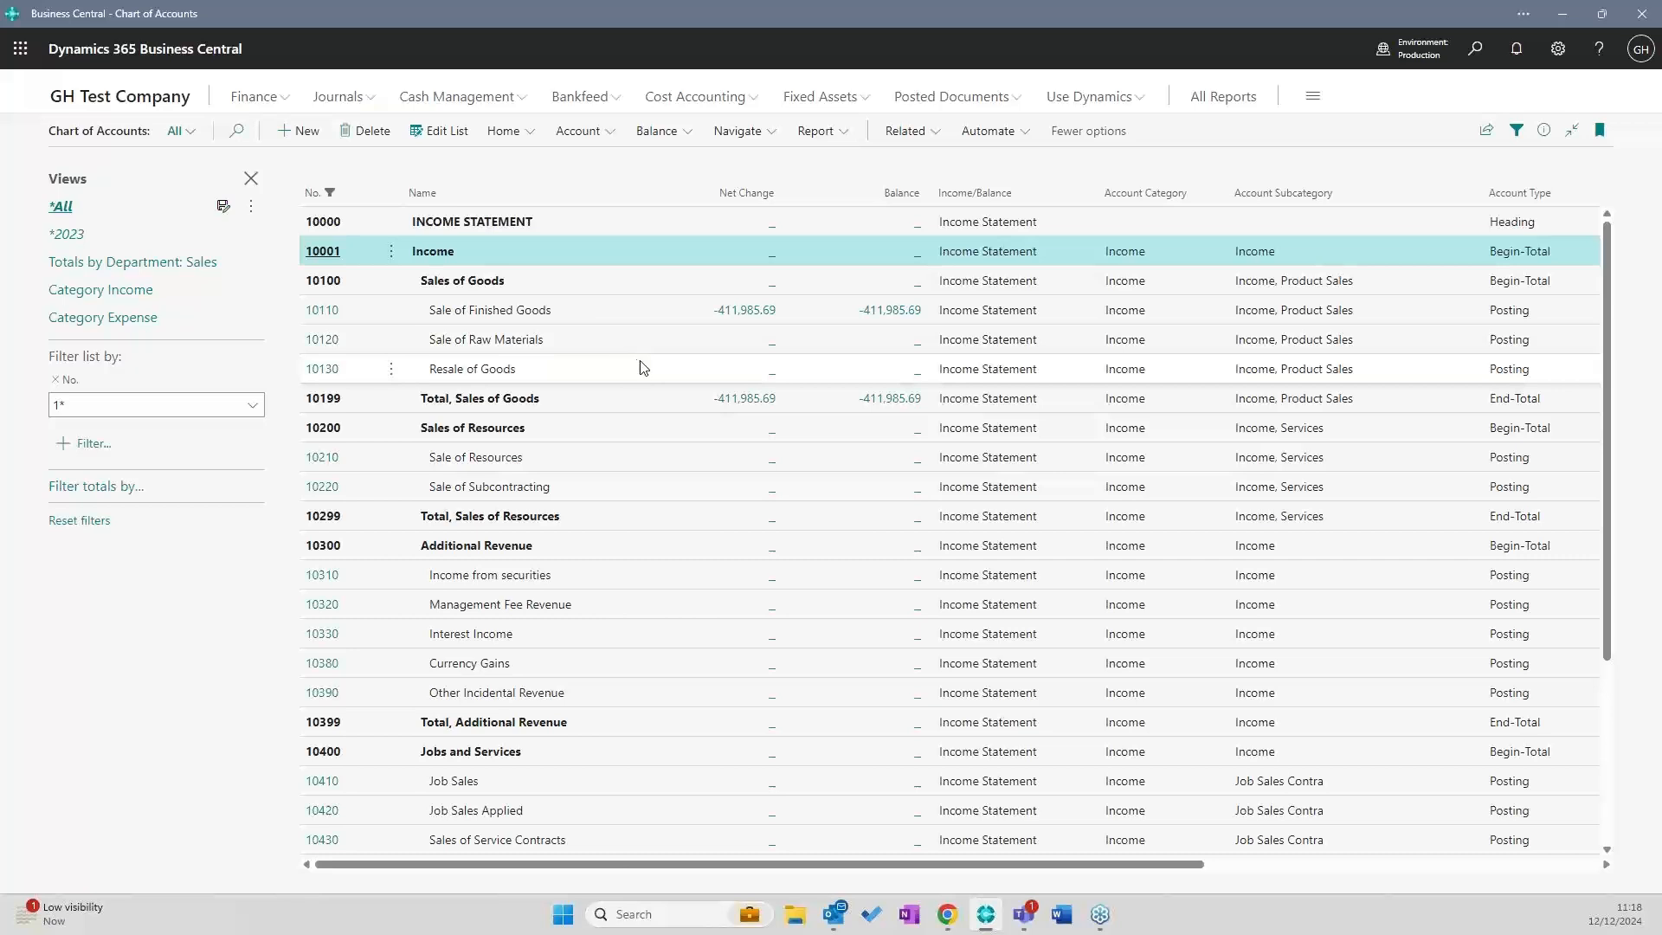
left_click(1437, 399)
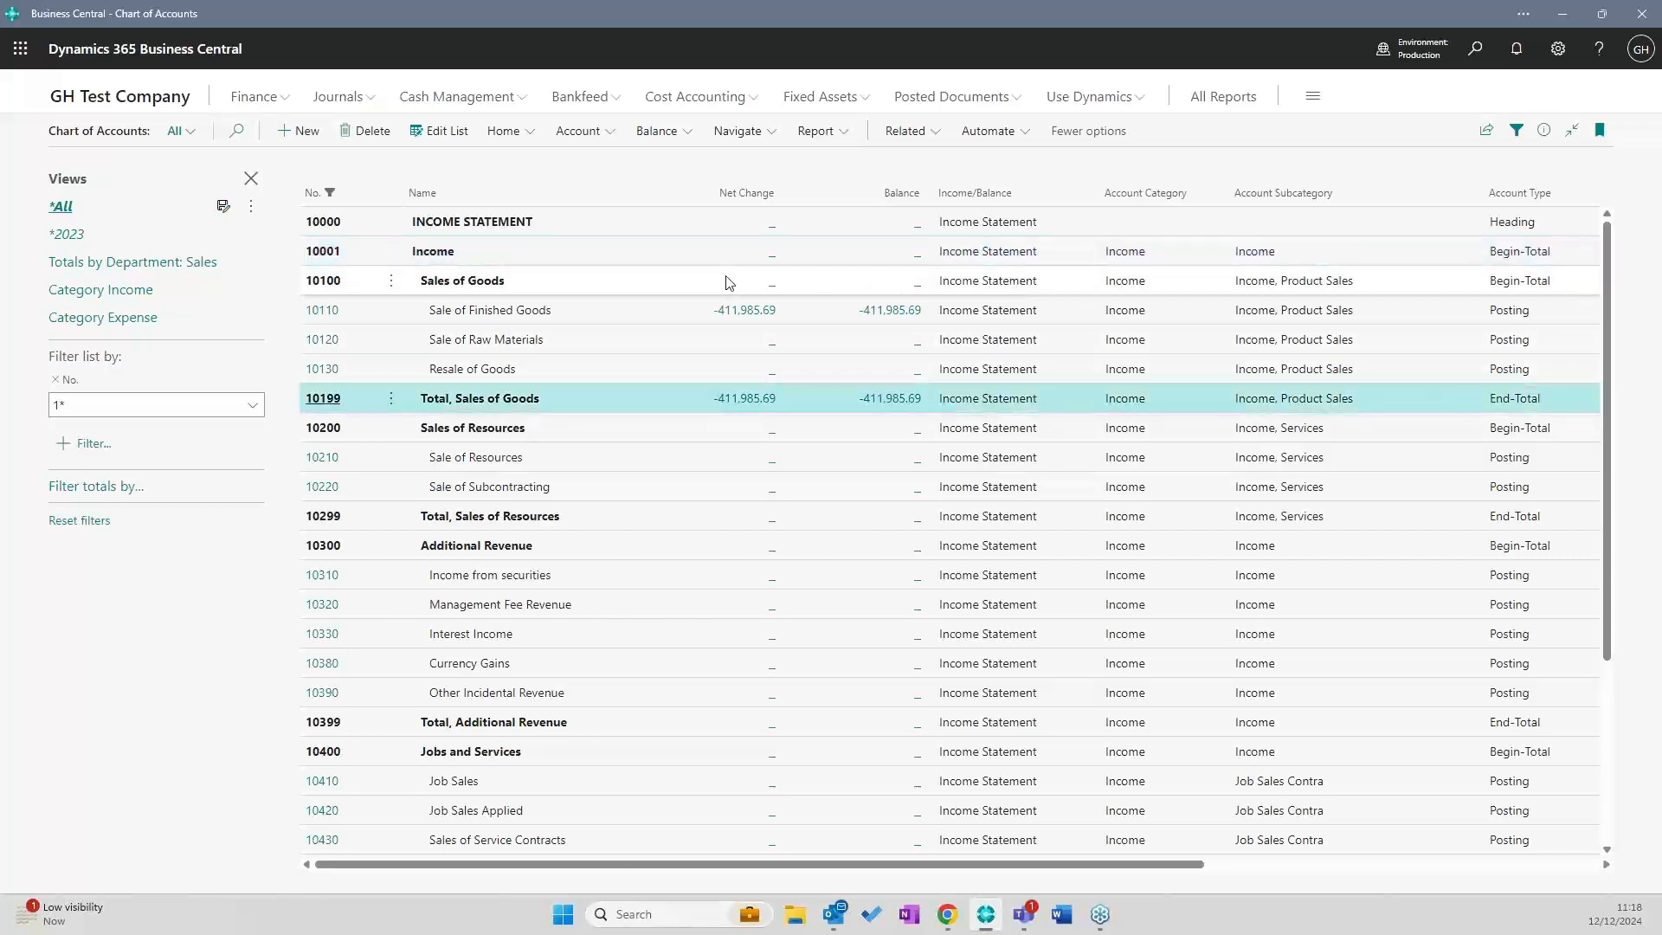
left_click(690, 279, "shift")
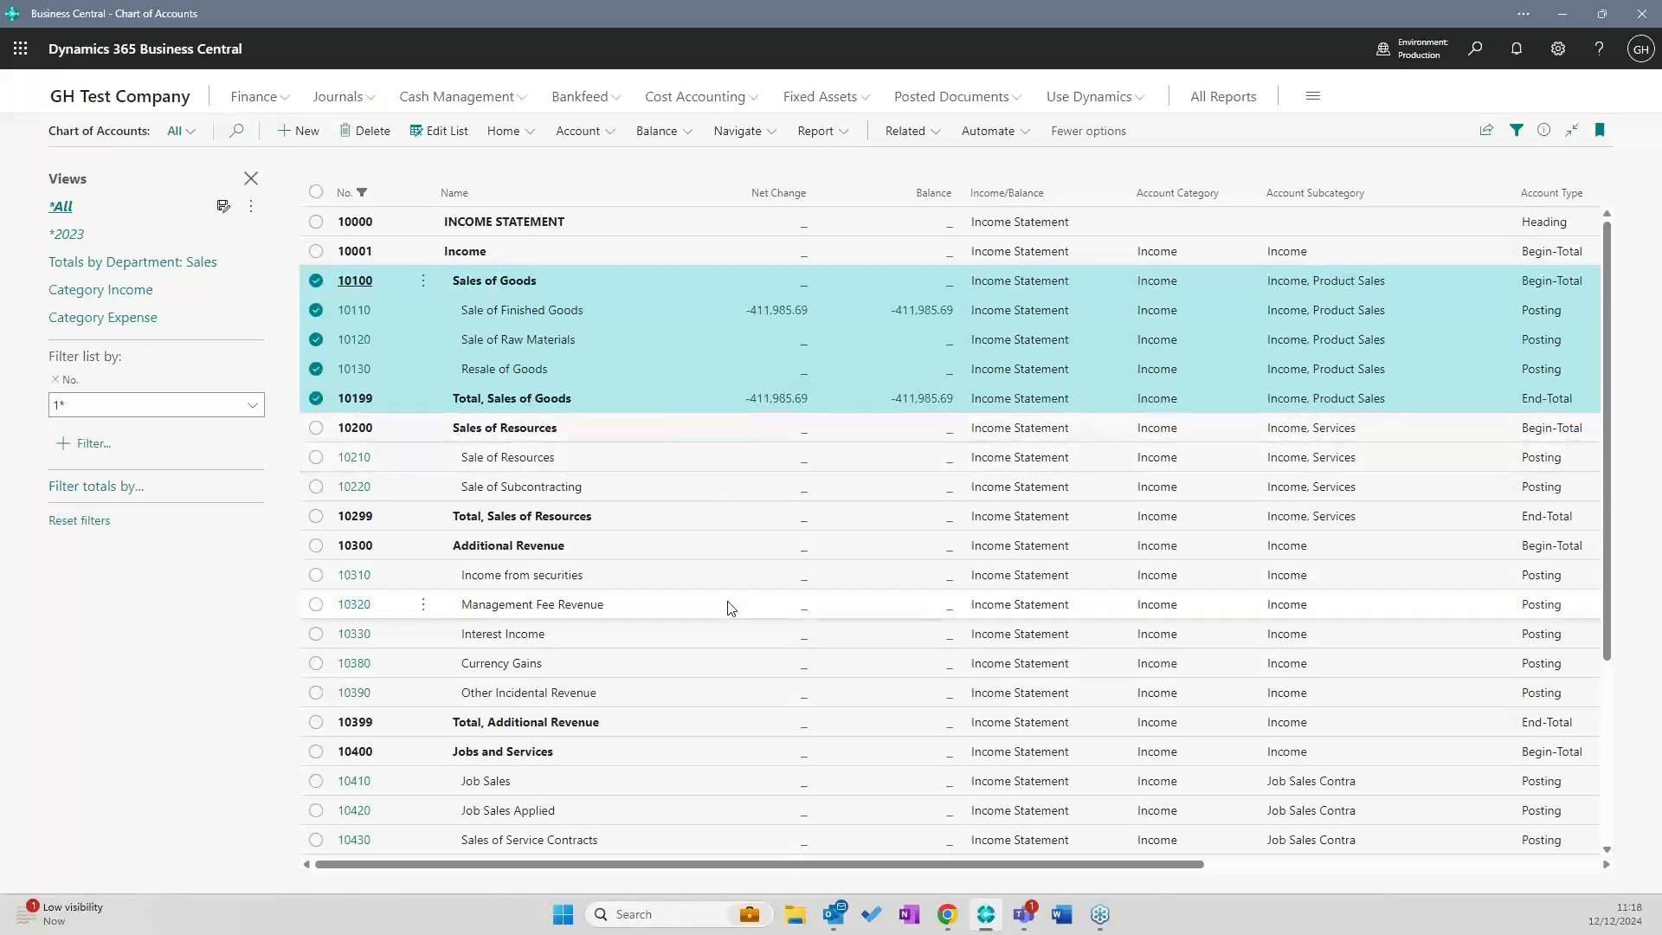
scroll(729, 663, "down", 3)
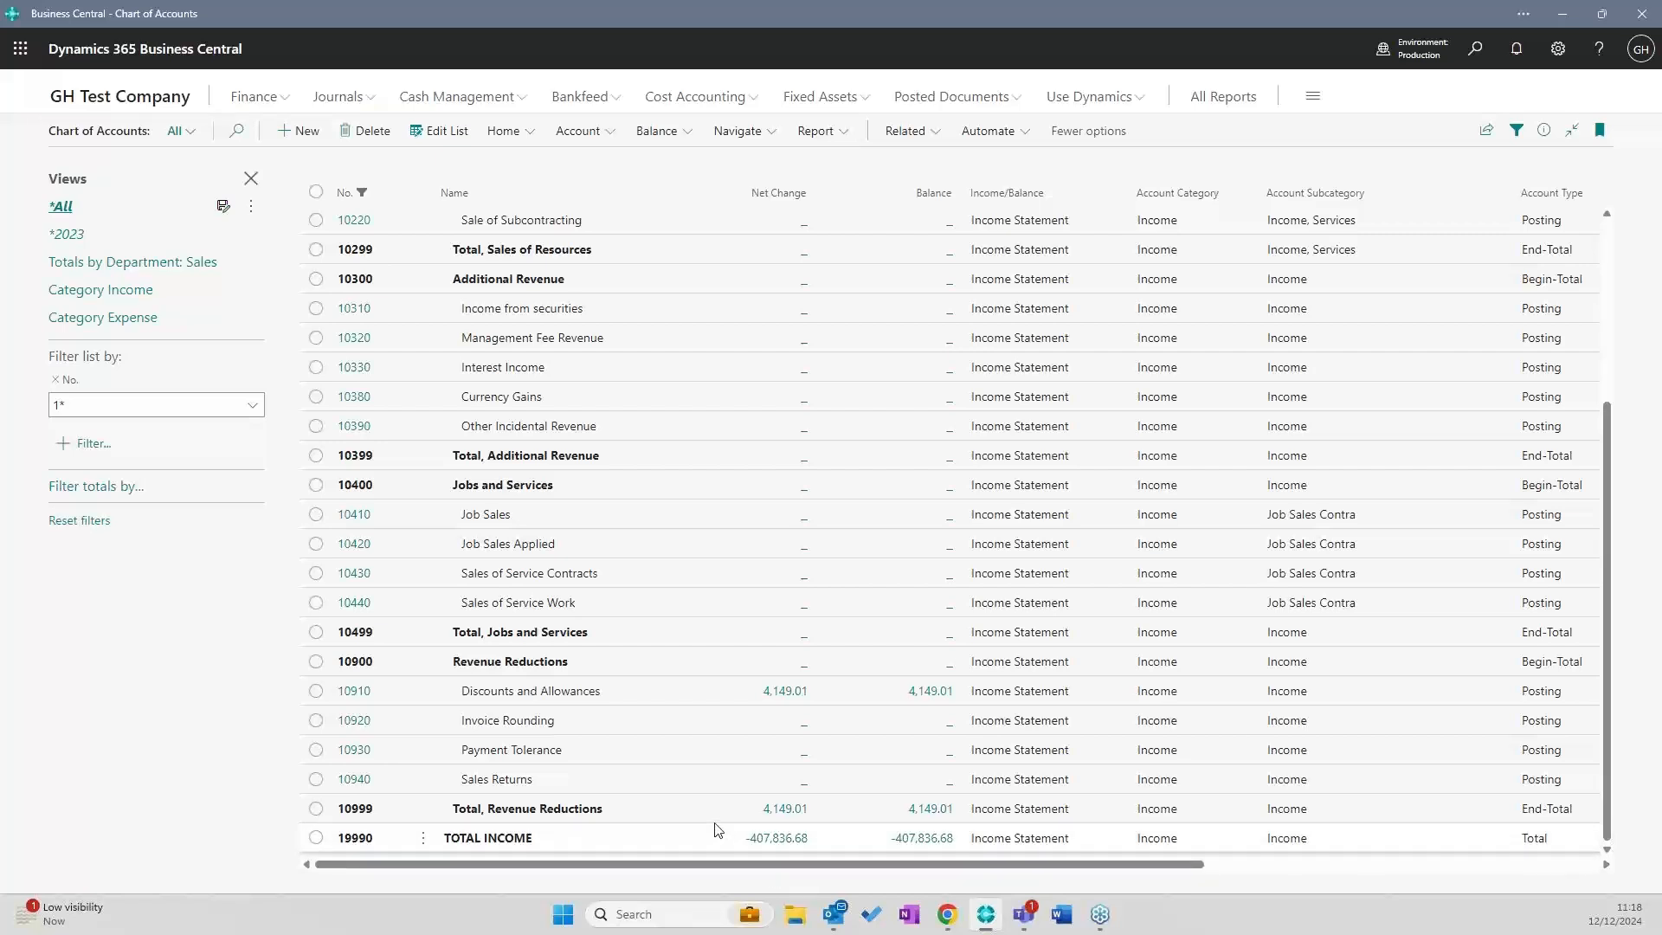
Remove the No. filter and show the chart of accounts in the All view
left_click(58, 386)
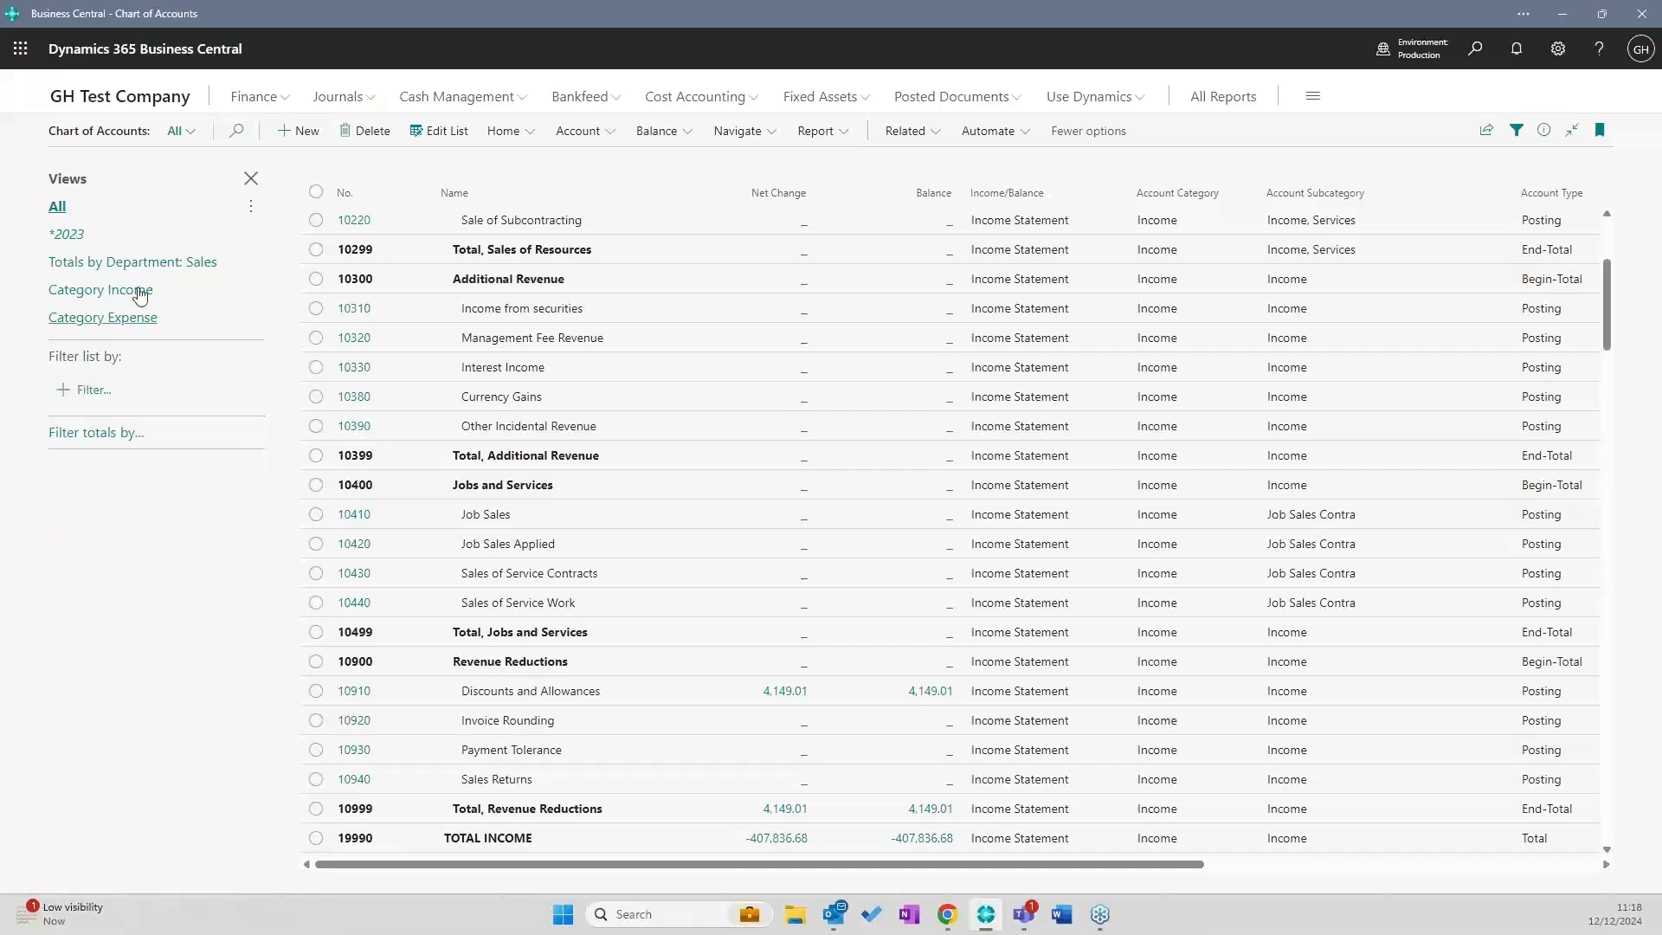
left_click(172, 132)
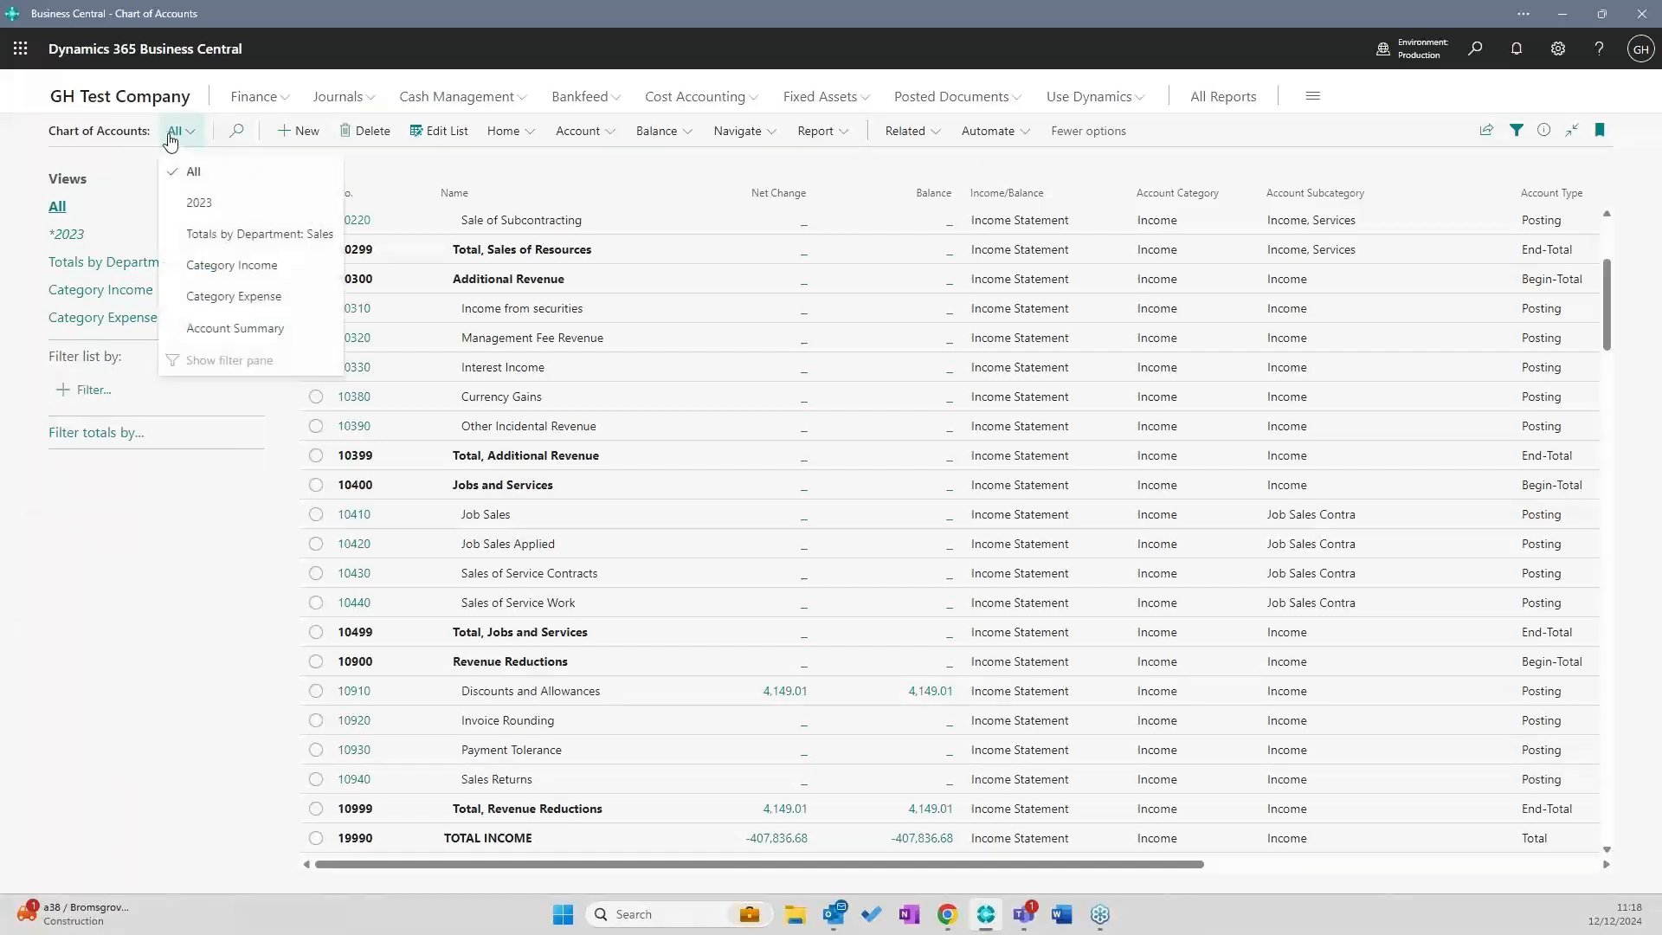
left_click(191, 177)
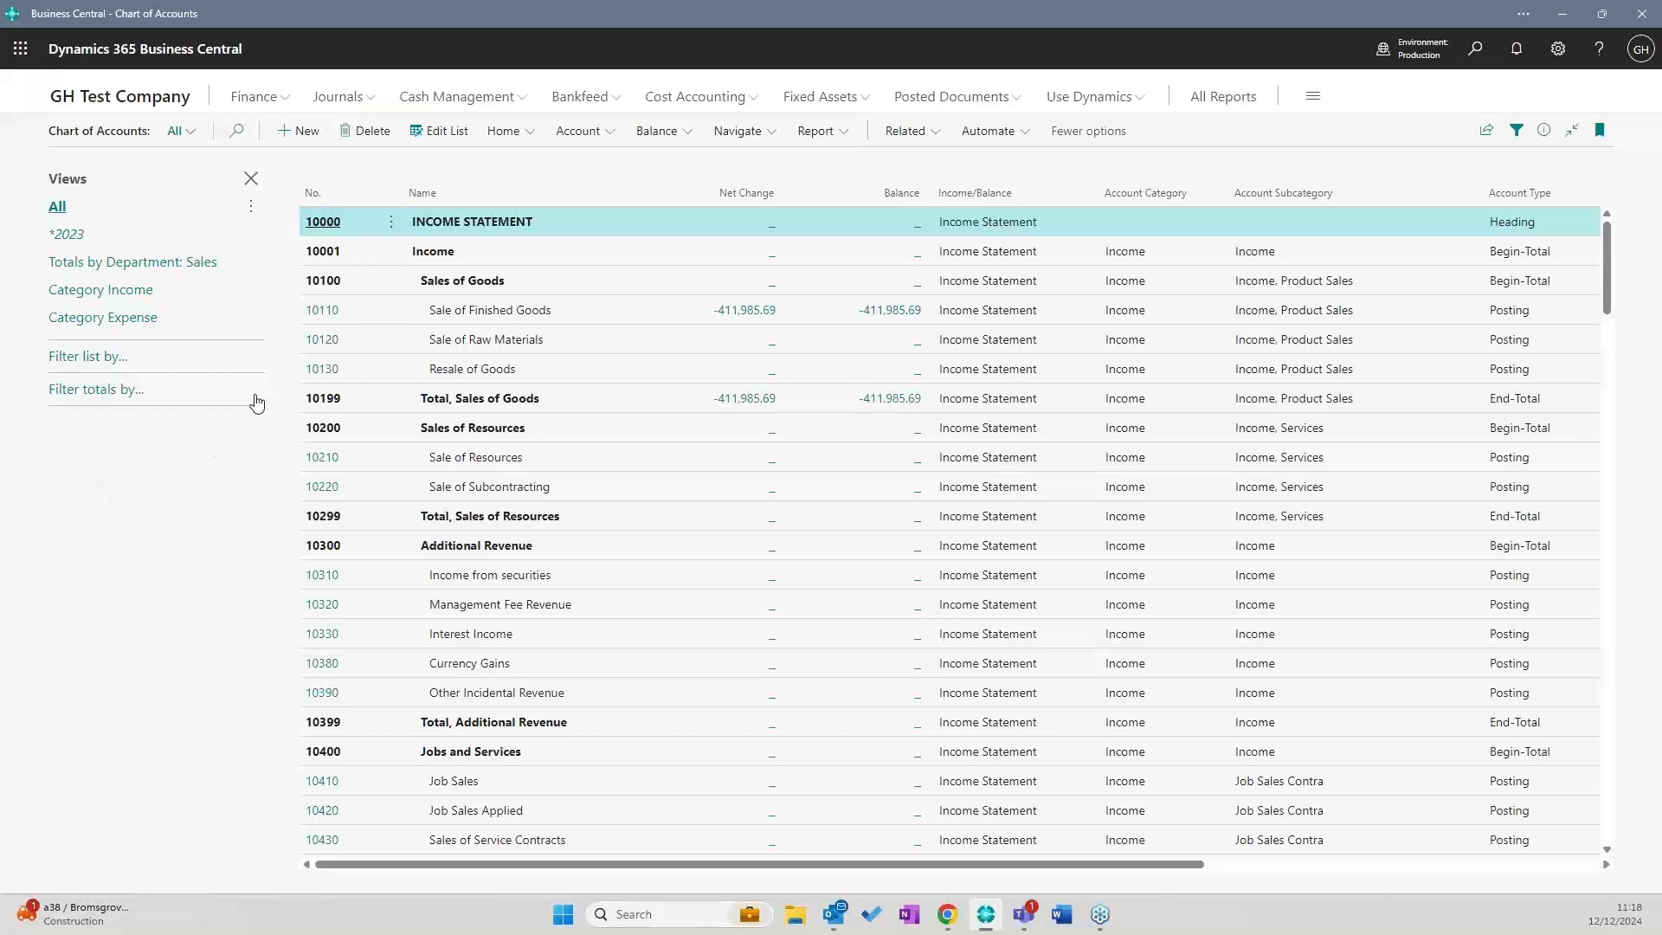
Filter the chart of accounts by the Reconciliation Account field set to Yes
mouse_move(325, 196)
left_click(101, 367)
left_click(98, 391)
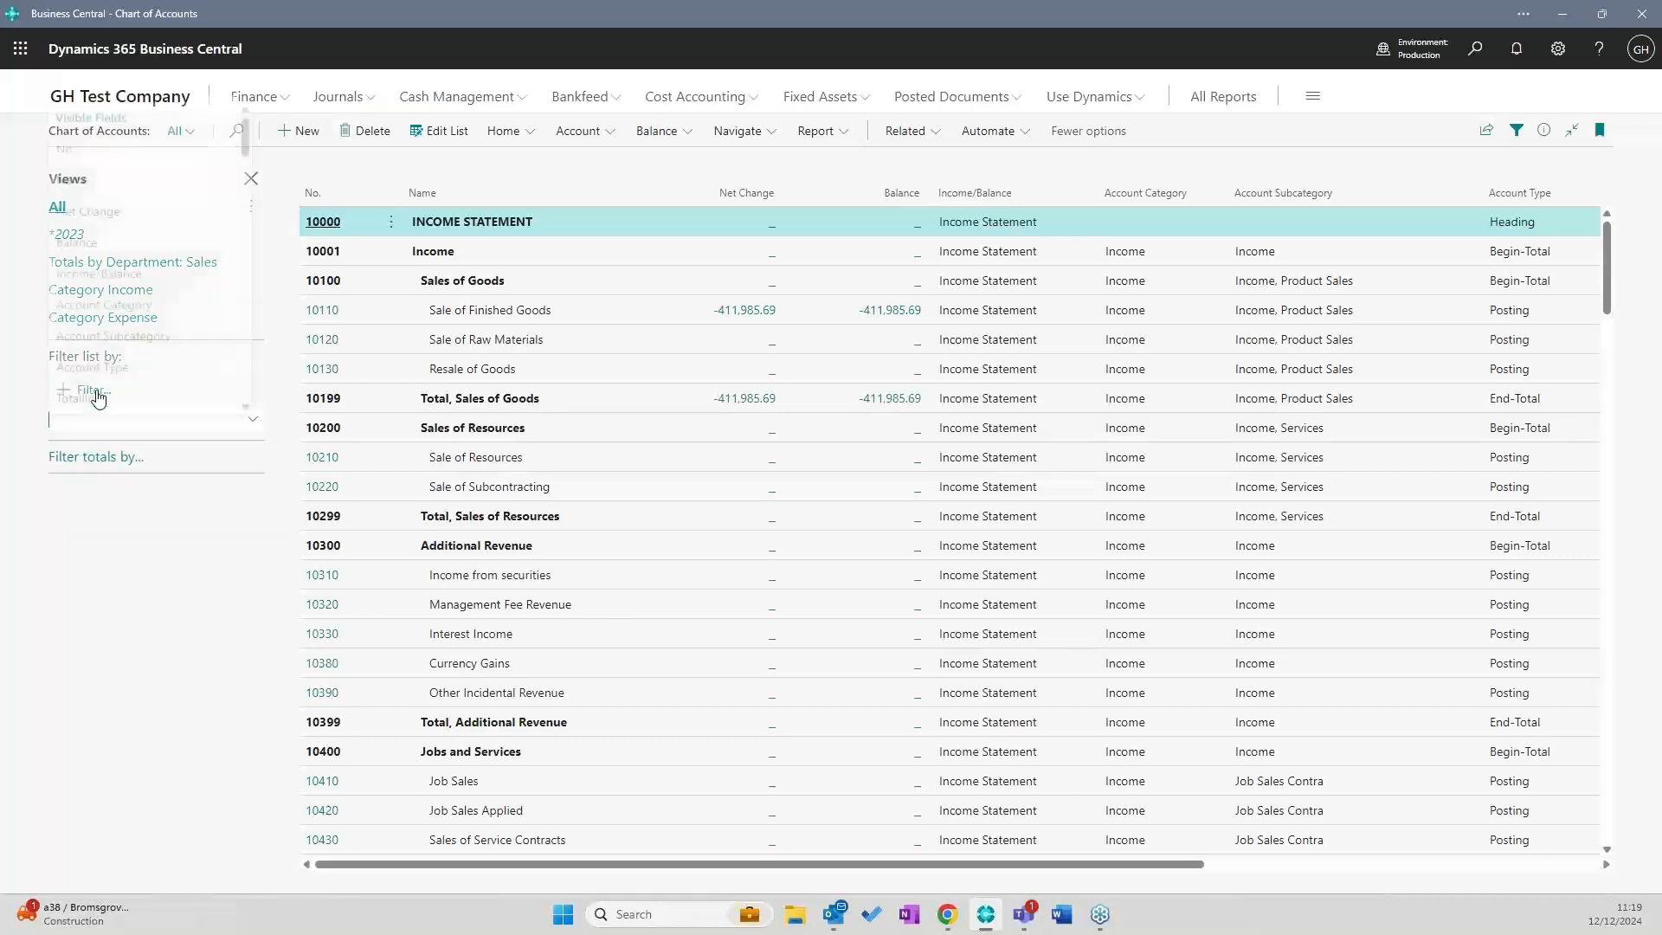
scroll(148, 290, "down", 8)
scroll(150, 295, "down", 6)
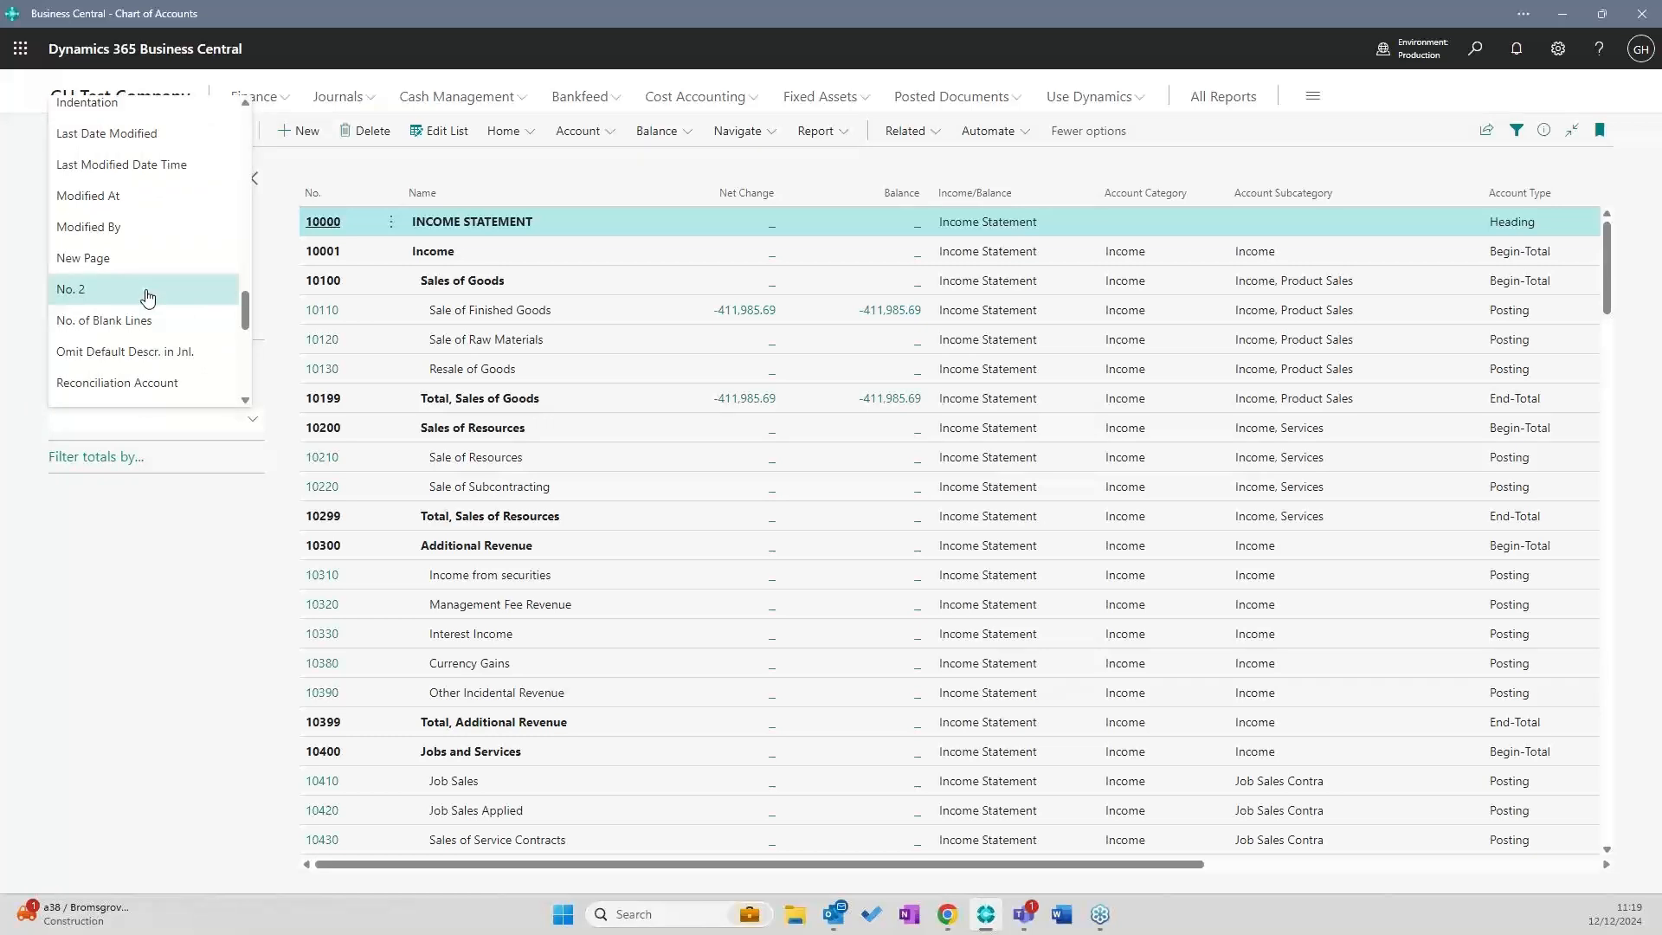
scroll(148, 297, "down", 3)
scroll(141, 182, "up", 3)
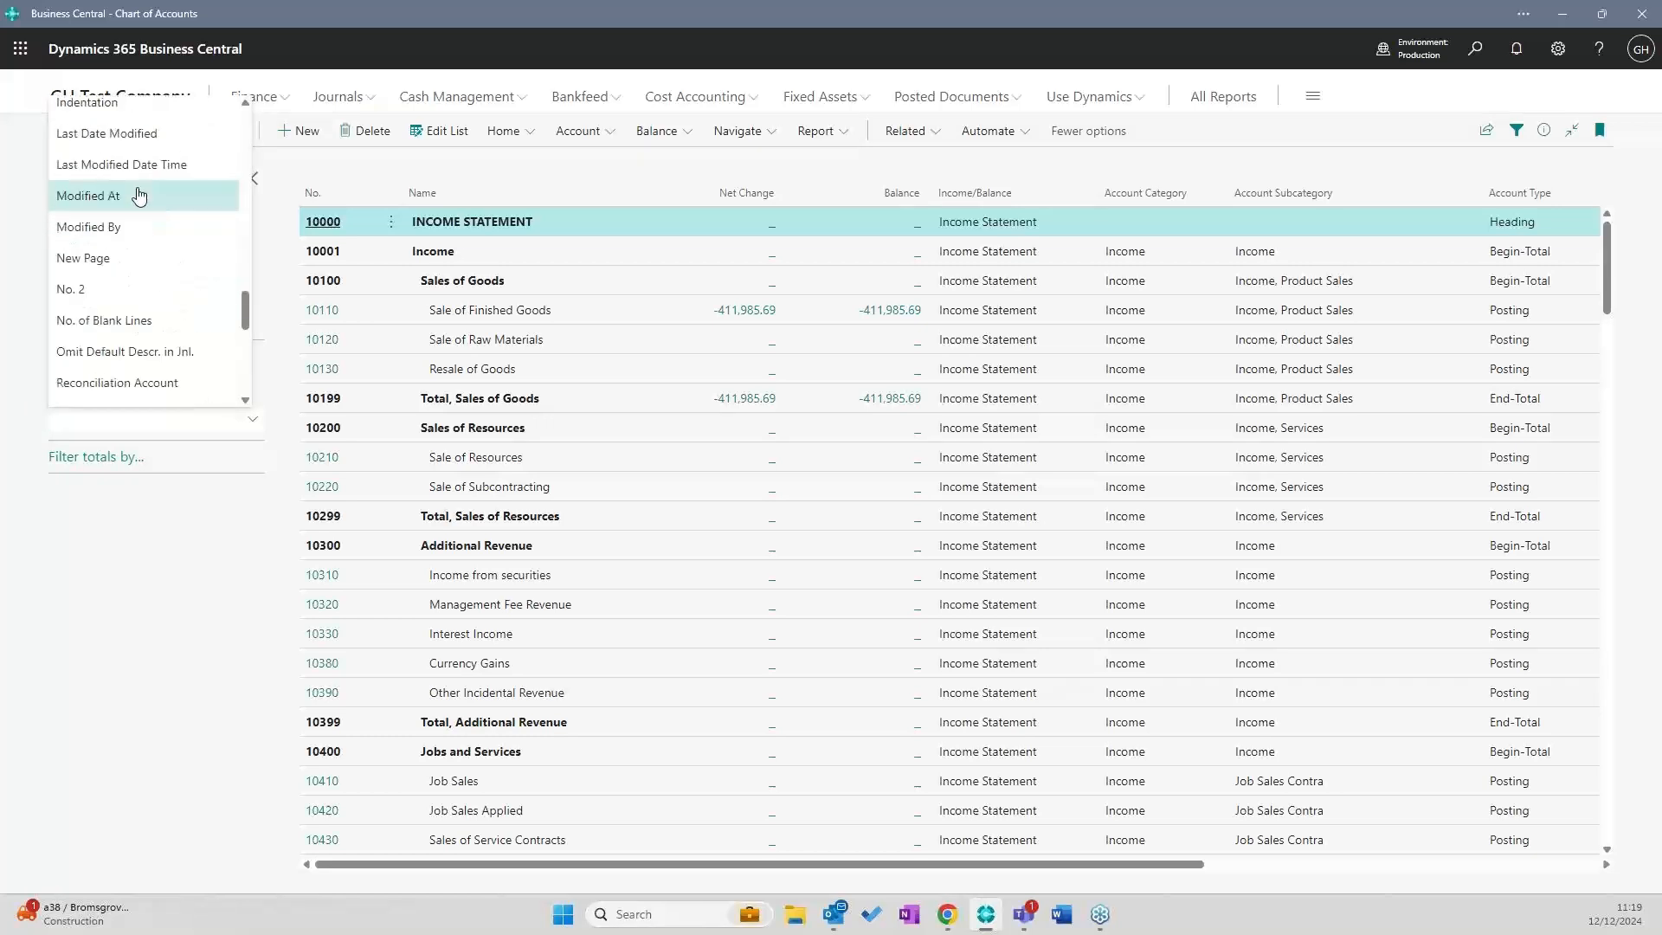
left_click(125, 382)
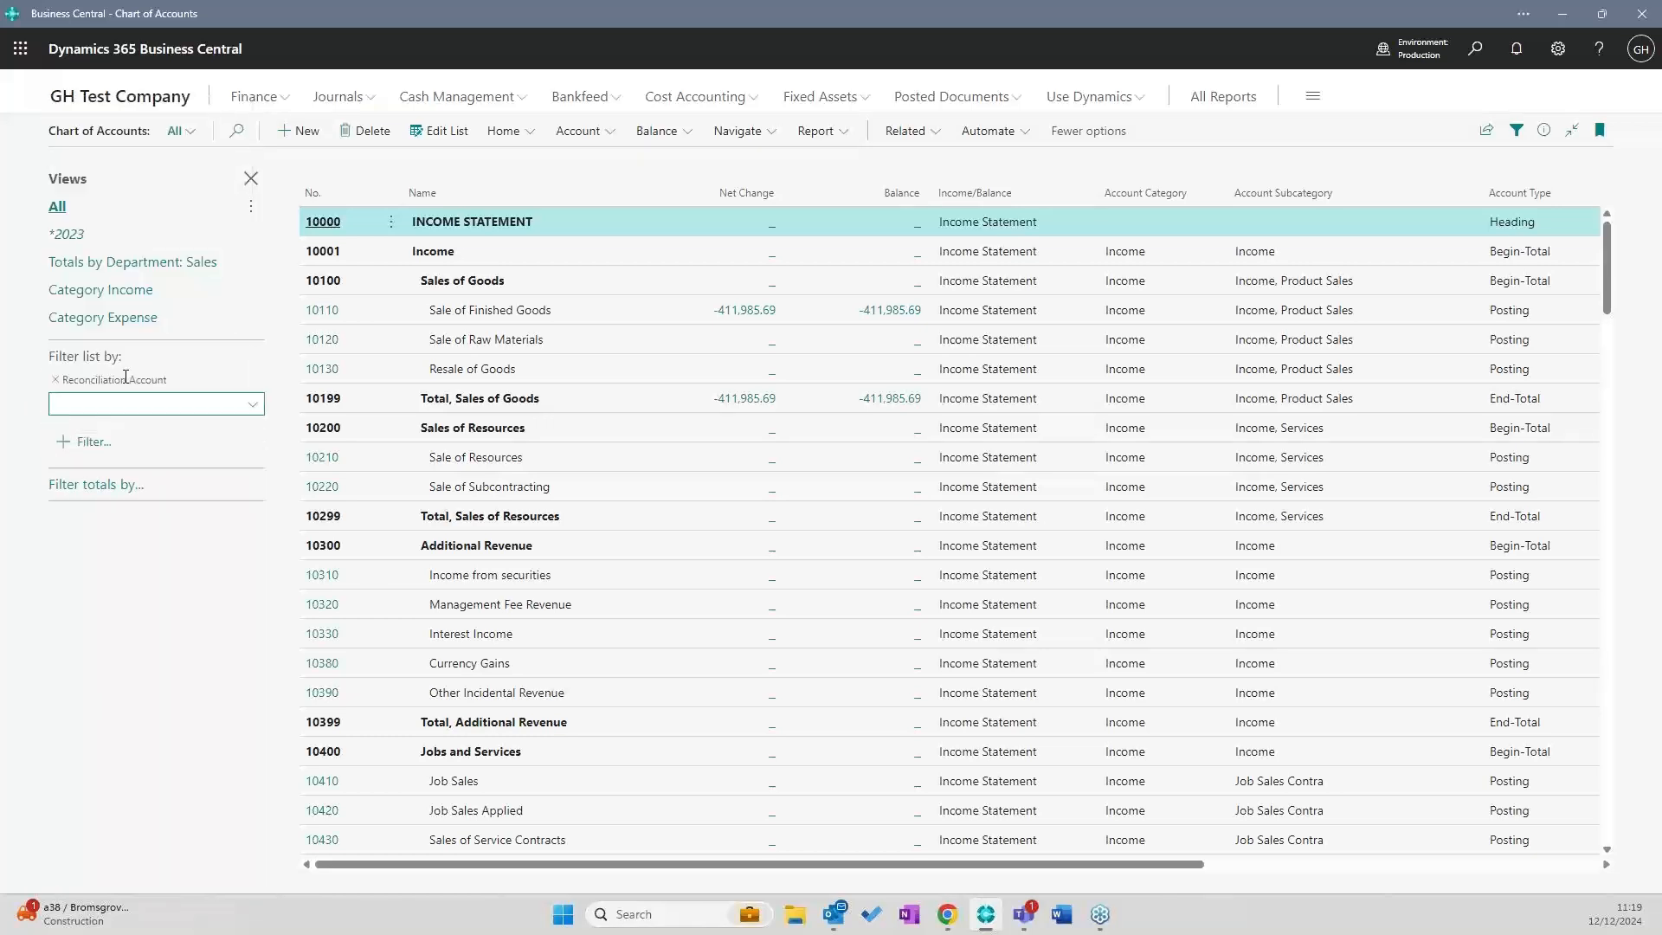
left_click(244, 409)
left_click(111, 471)
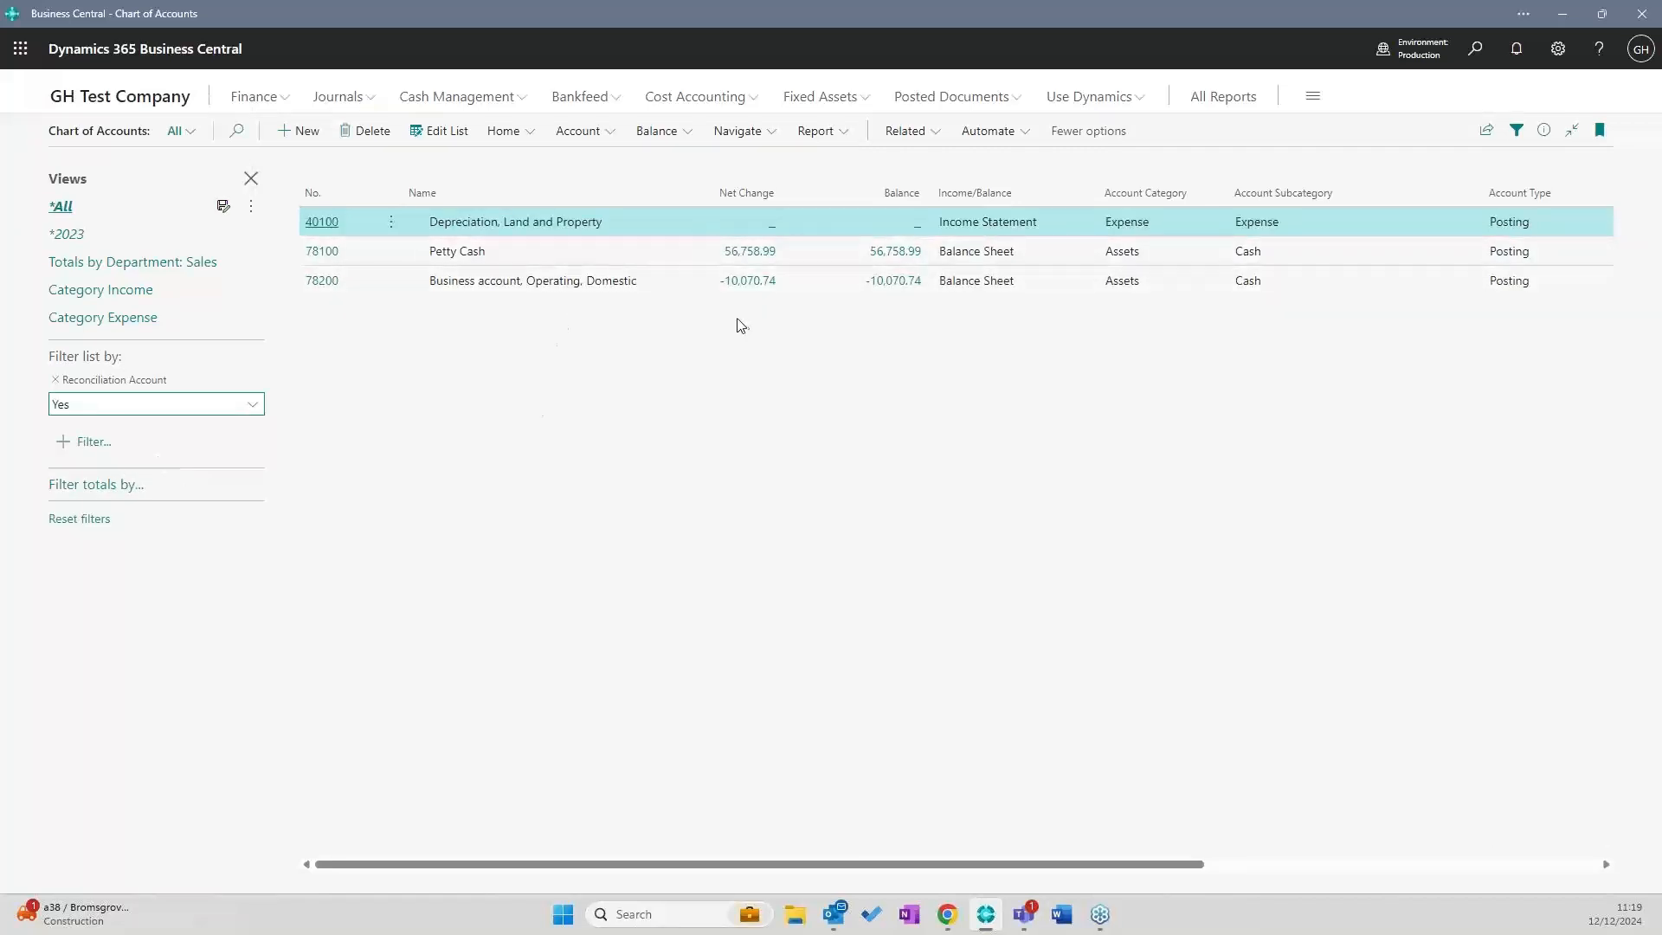
Remove the Reconciliation Account filter and check which filters are available for the totals
left_click(55, 381)
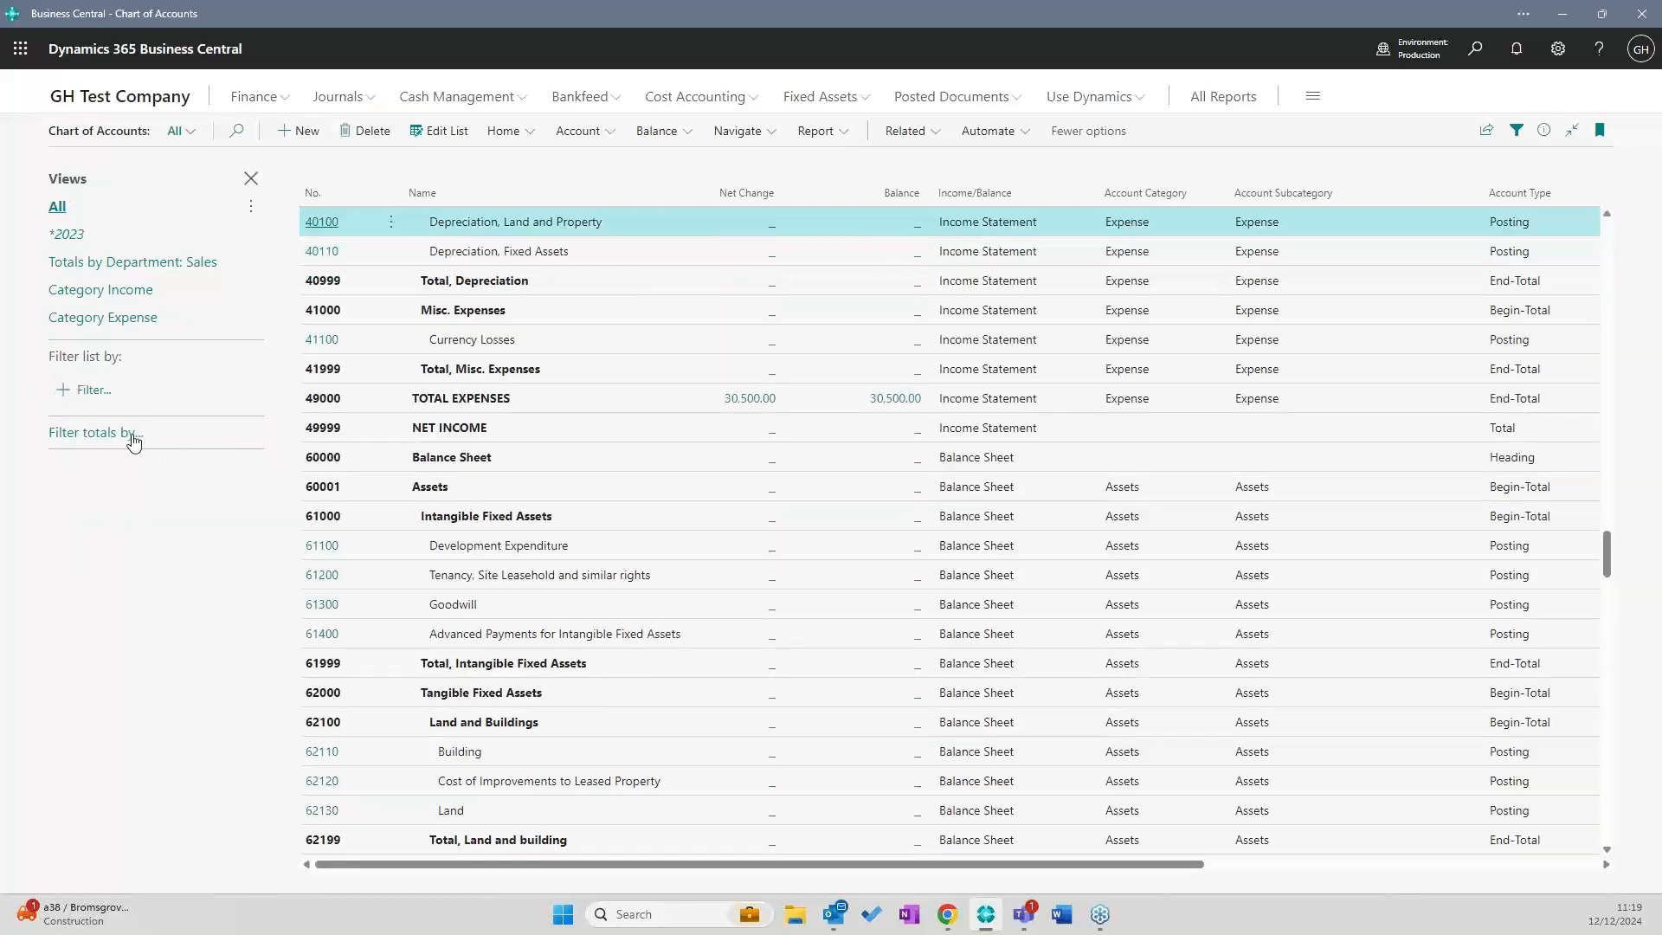
left_click(131, 437)
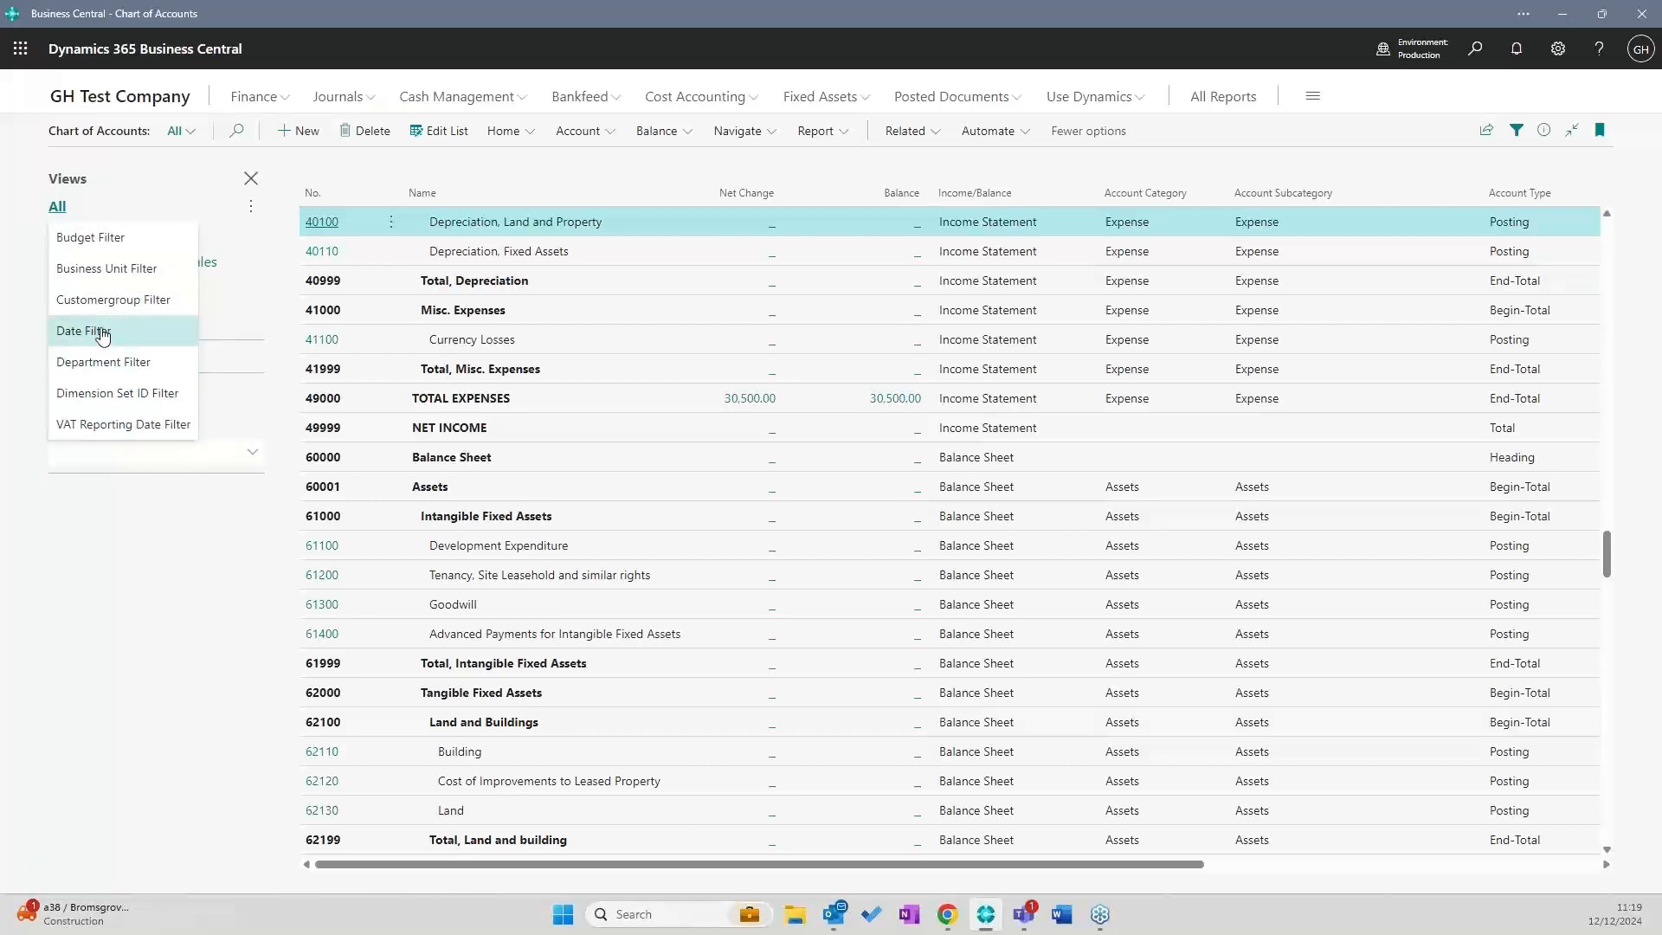
left_click(142, 548)
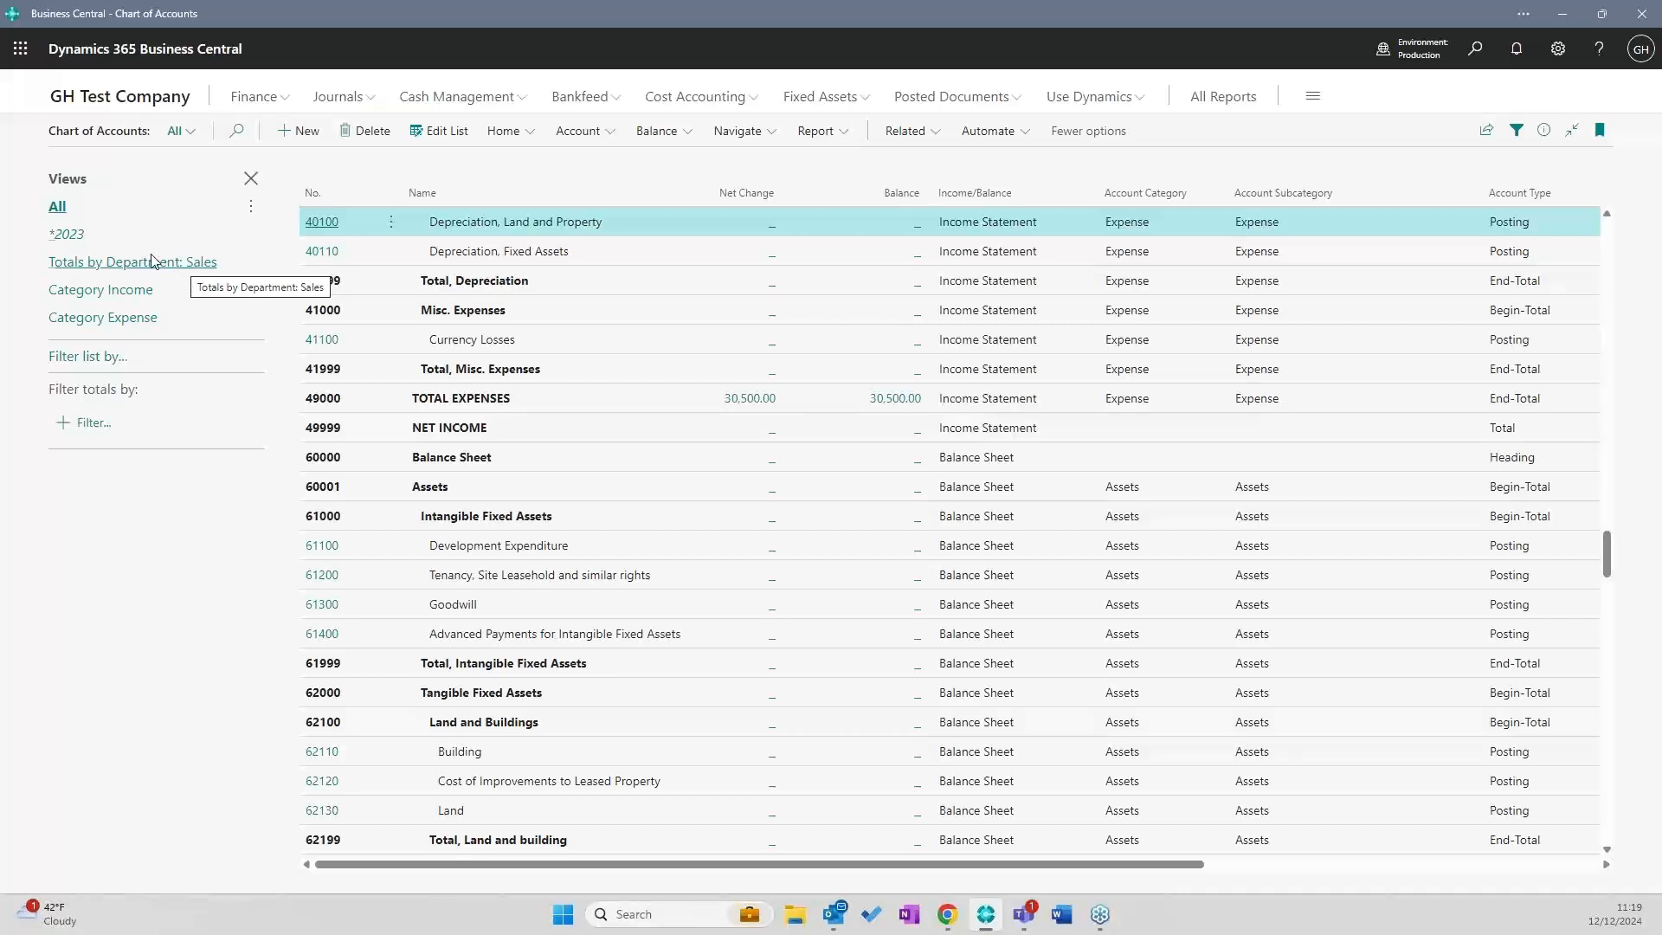
Switch the chart of accounts to the saved 2023 view
left_click(68, 234)
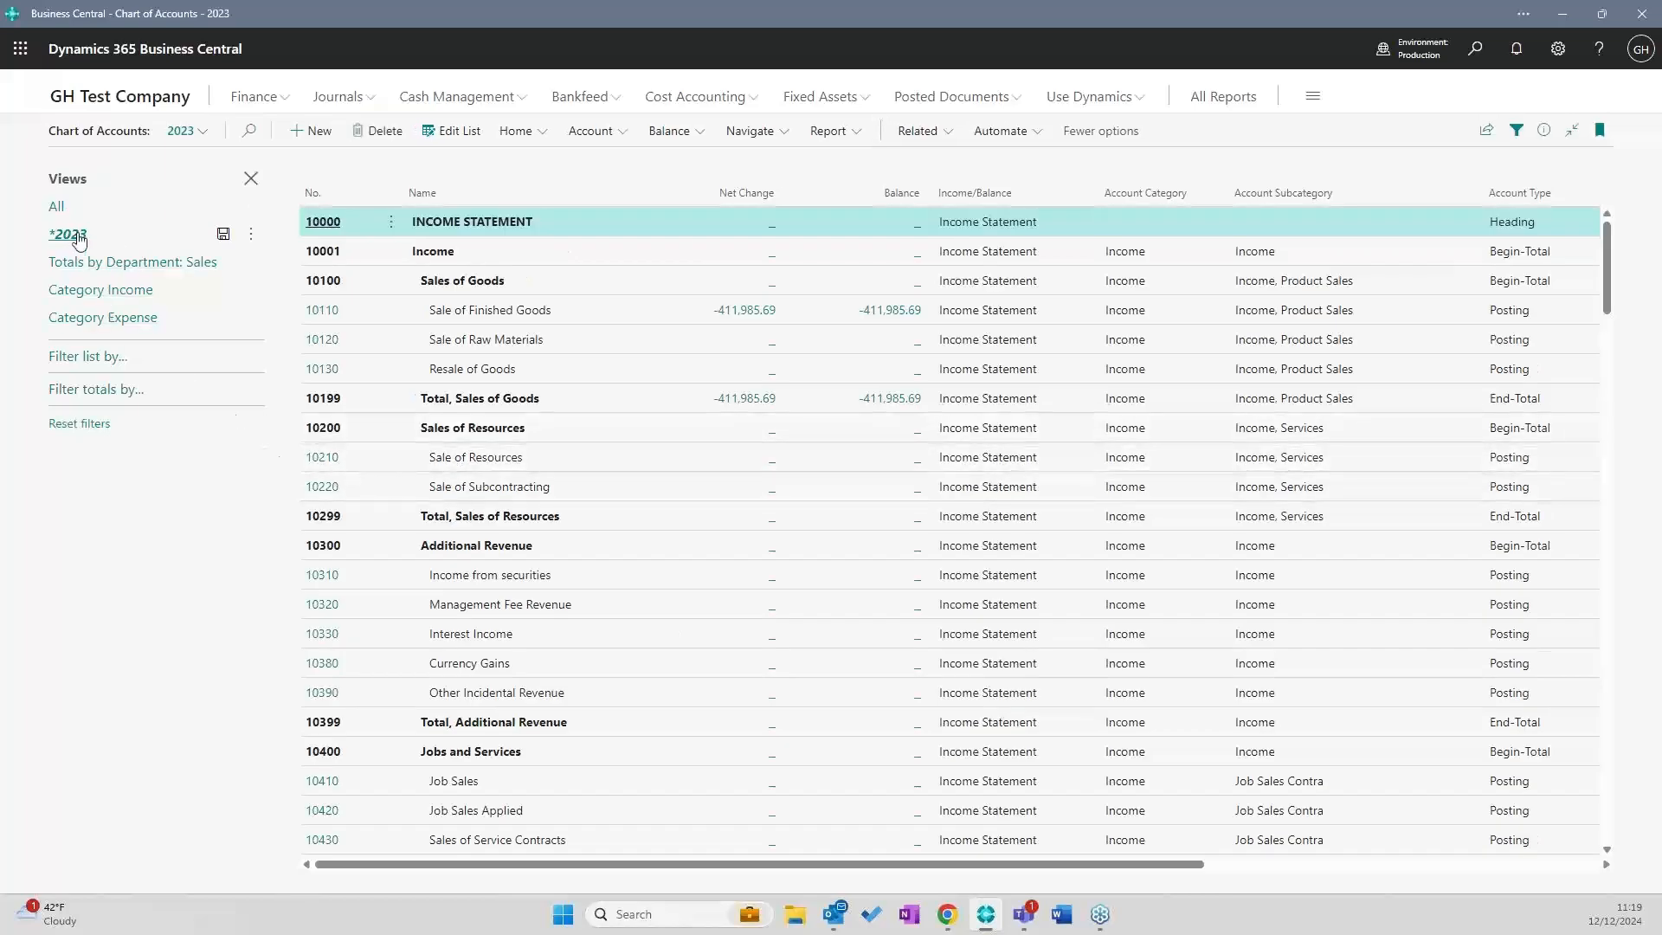
Search for "dimension" and open the list of dimensions
left_click(79, 238)
left_click(1477, 49)
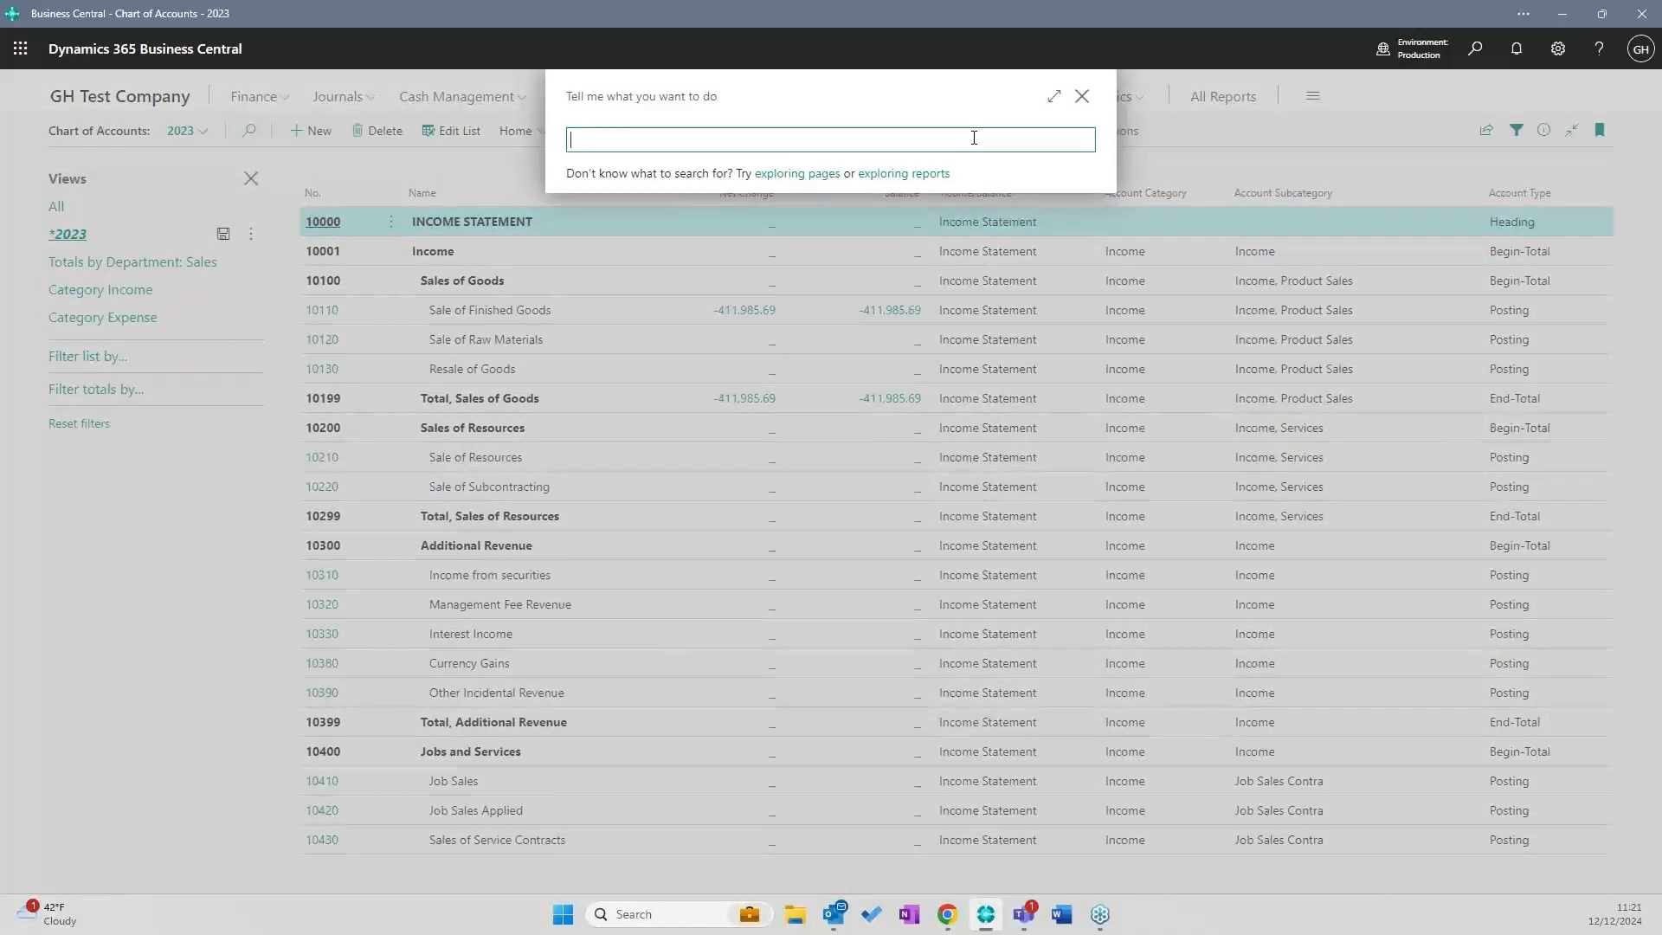
type("dimension")
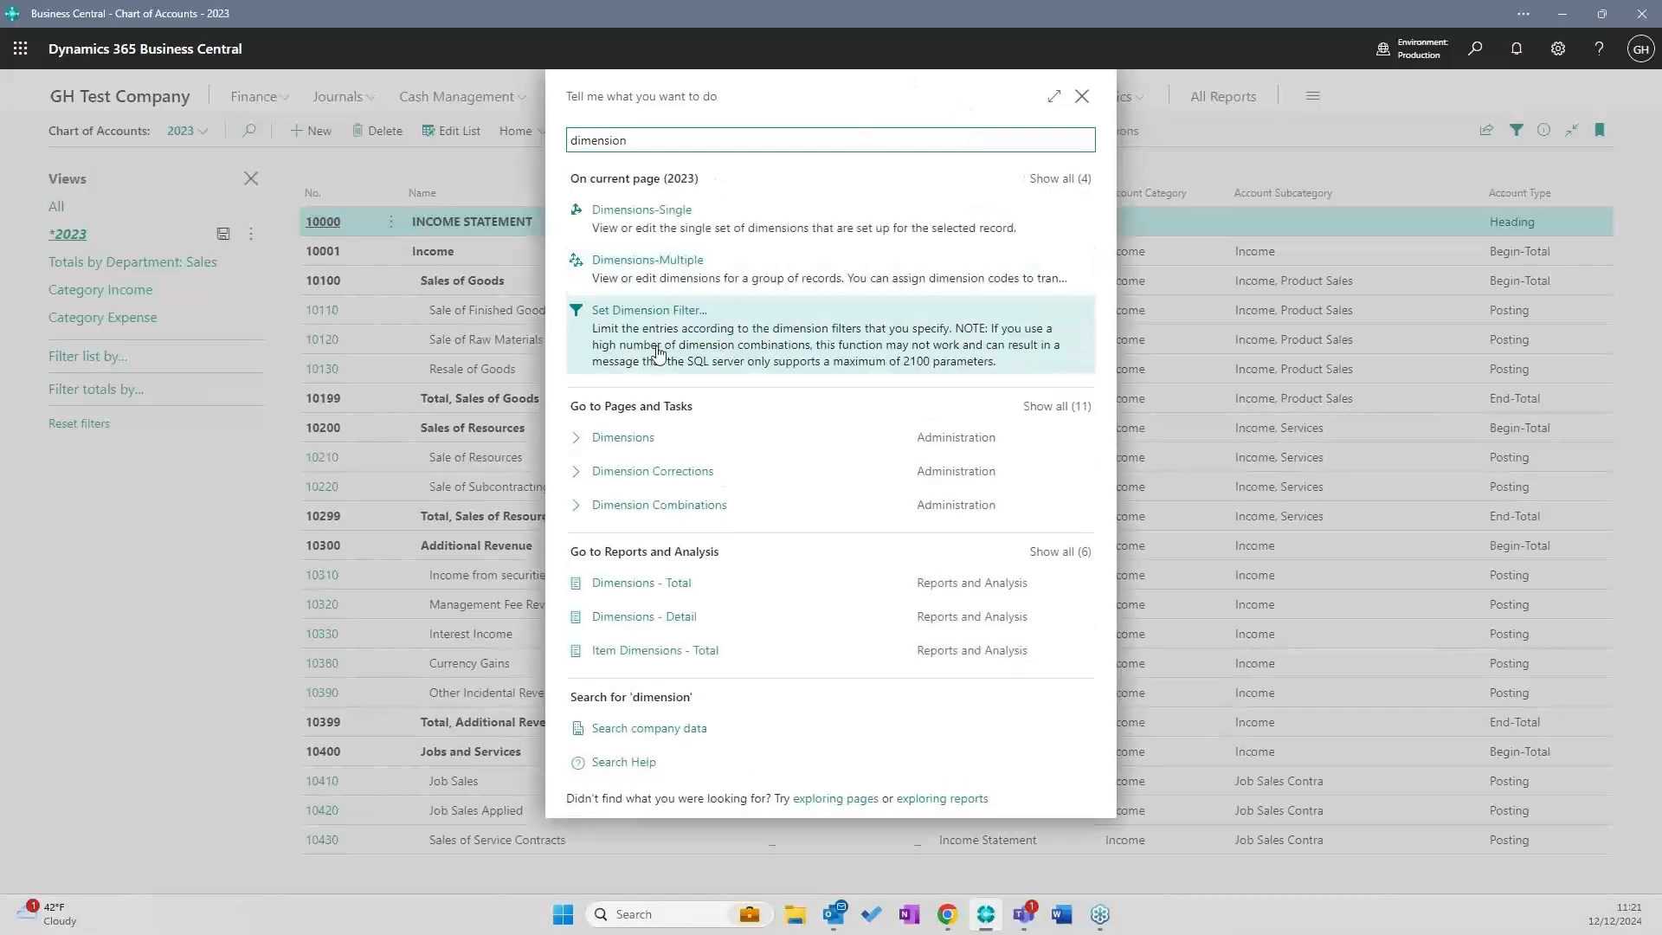
left_click(631, 415)
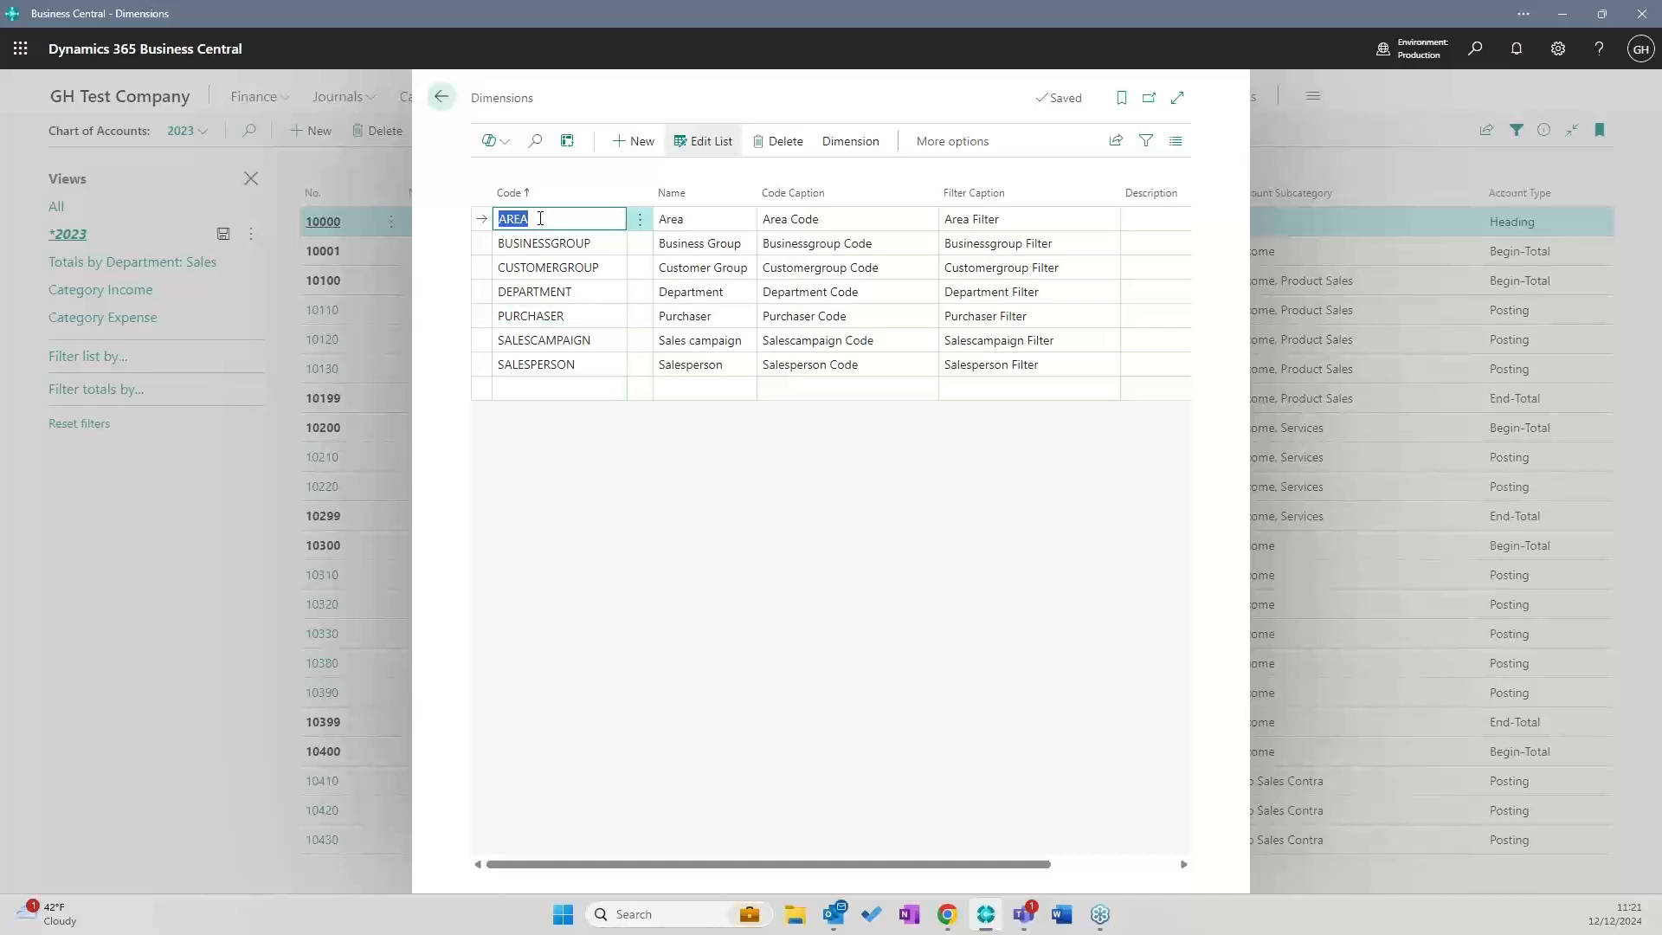
Review the dimension values set up for the AREA dimension and return to the chart of accounts
left_click(851, 141)
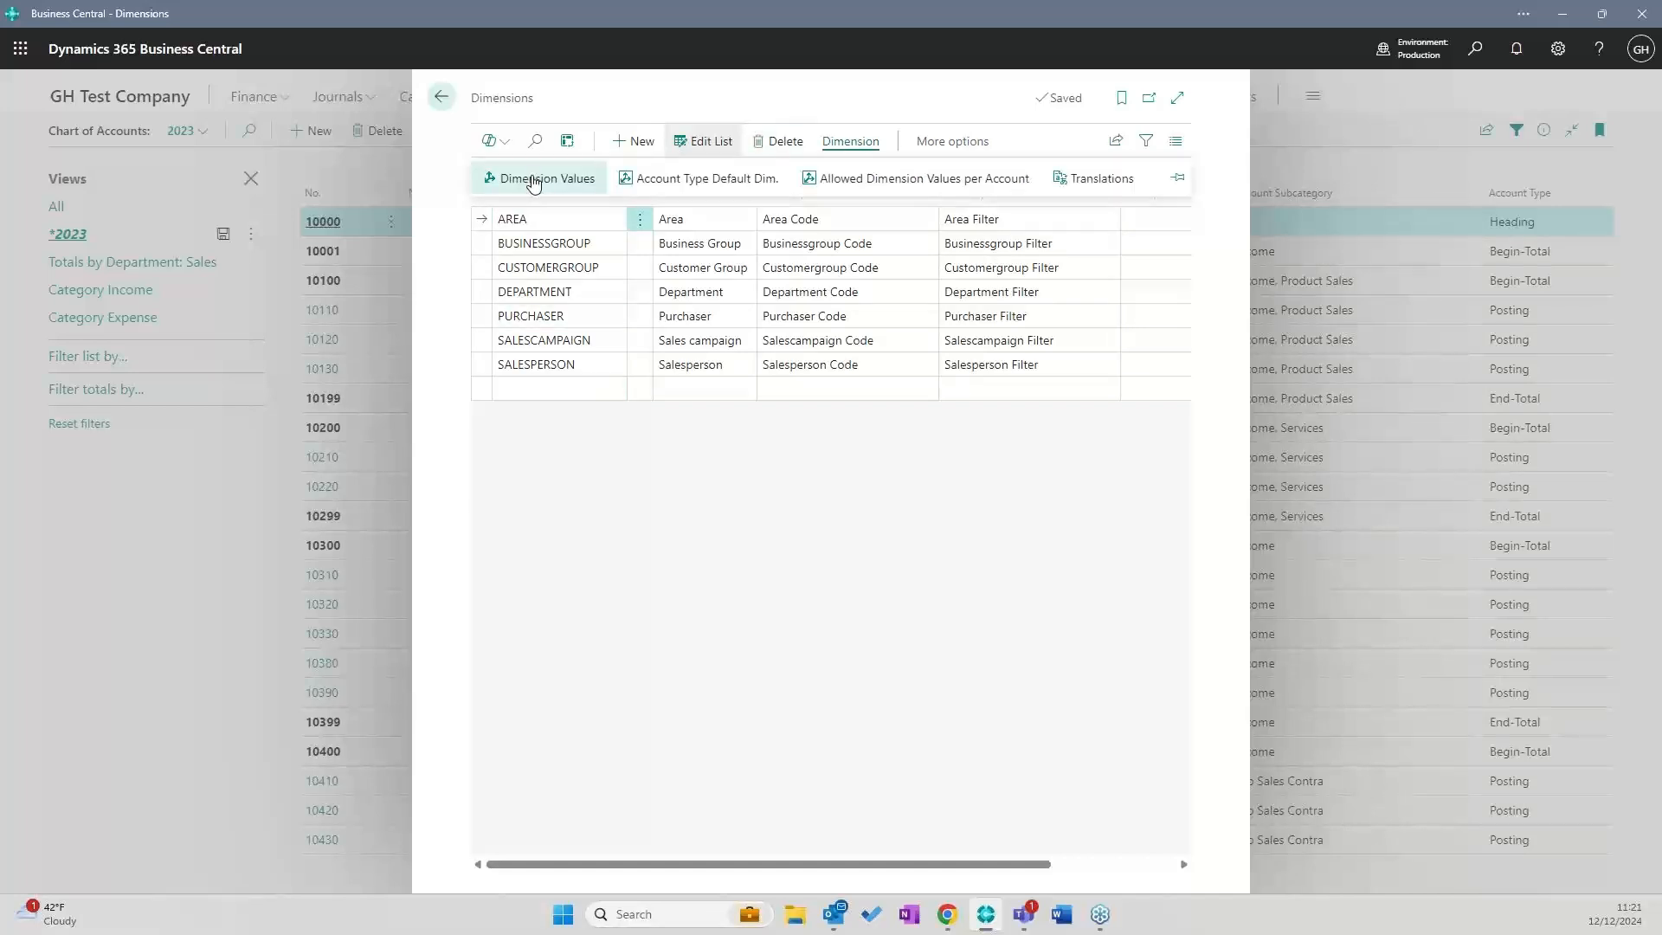
left_click(534, 180)
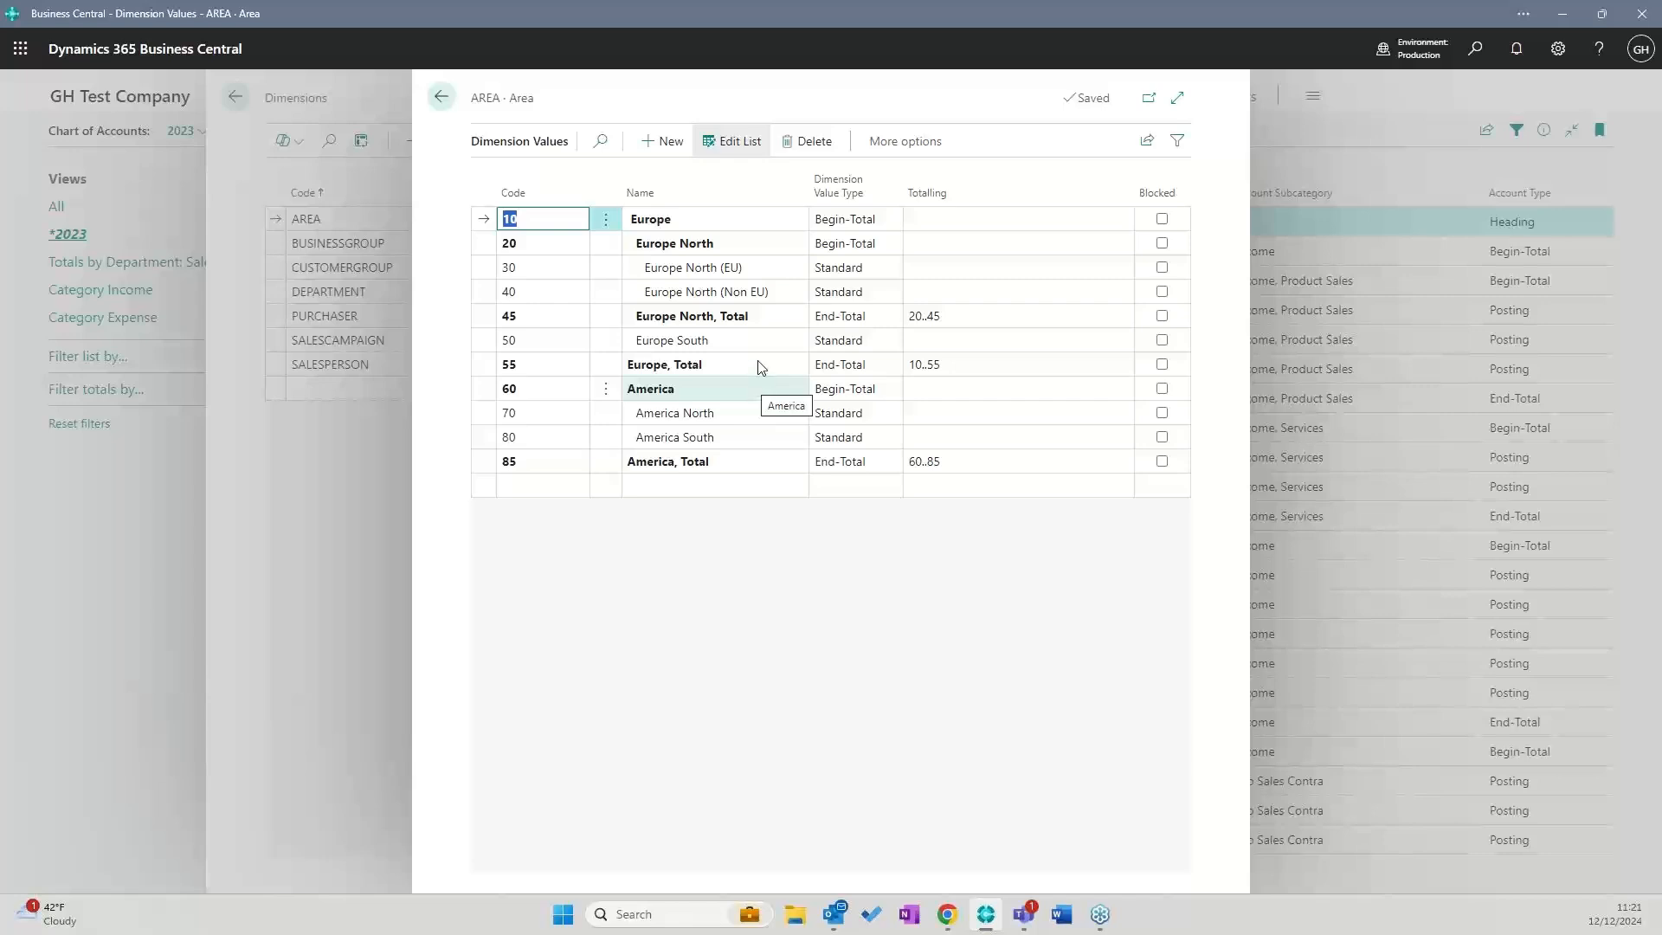
left_click(443, 97)
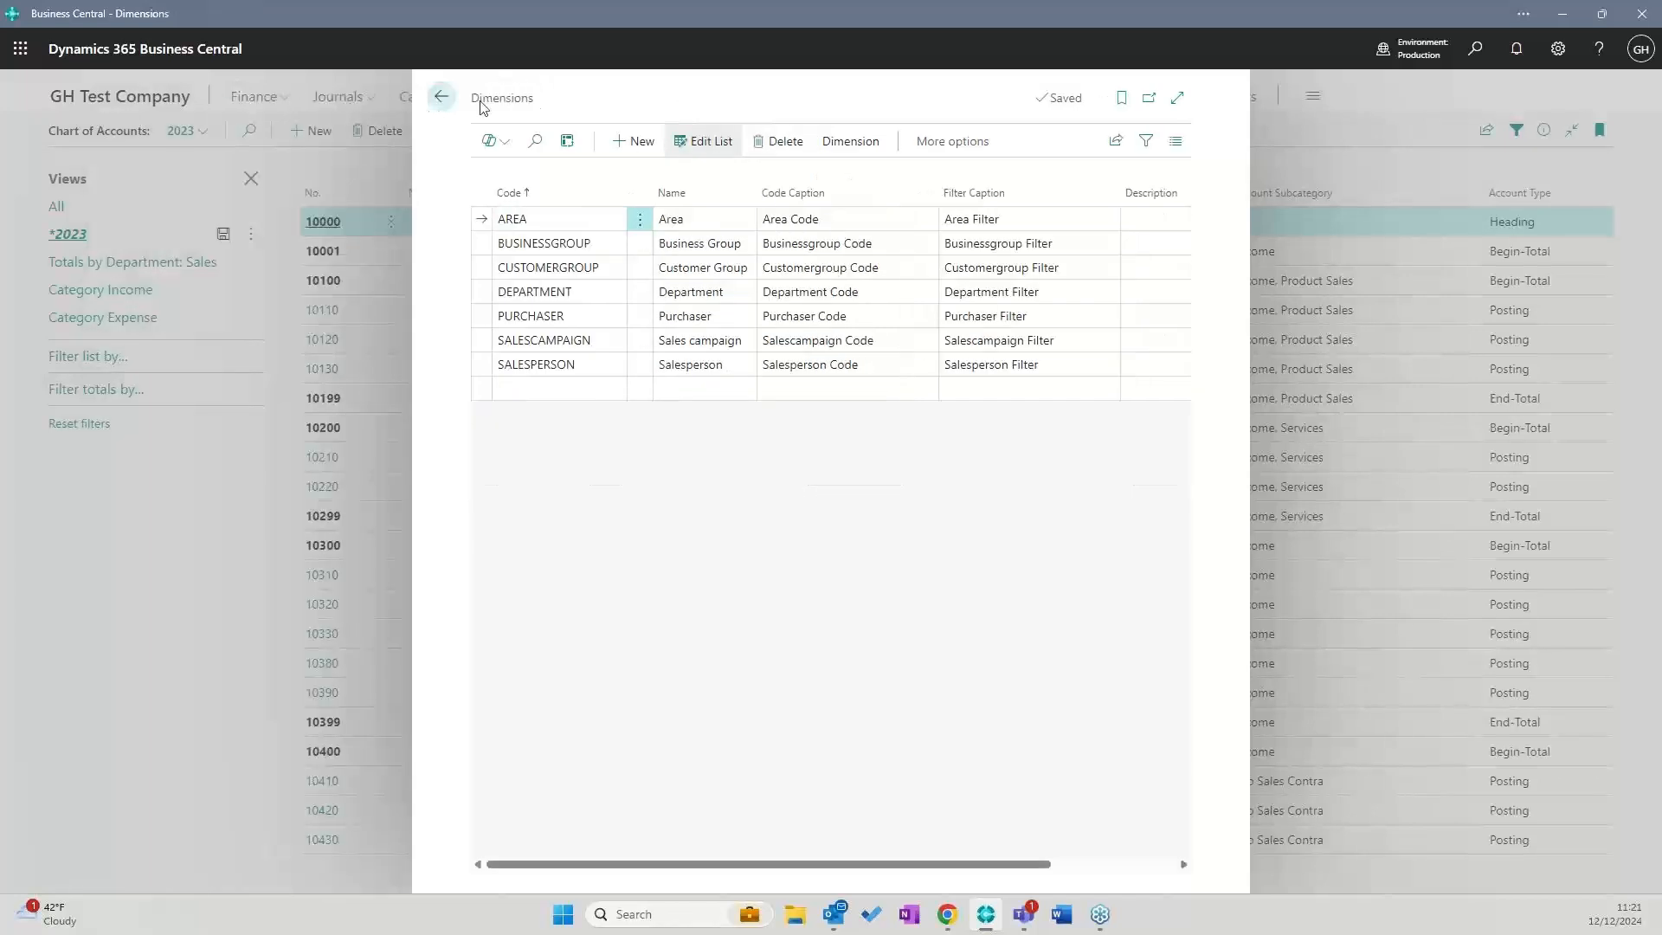
left_click(442, 98)
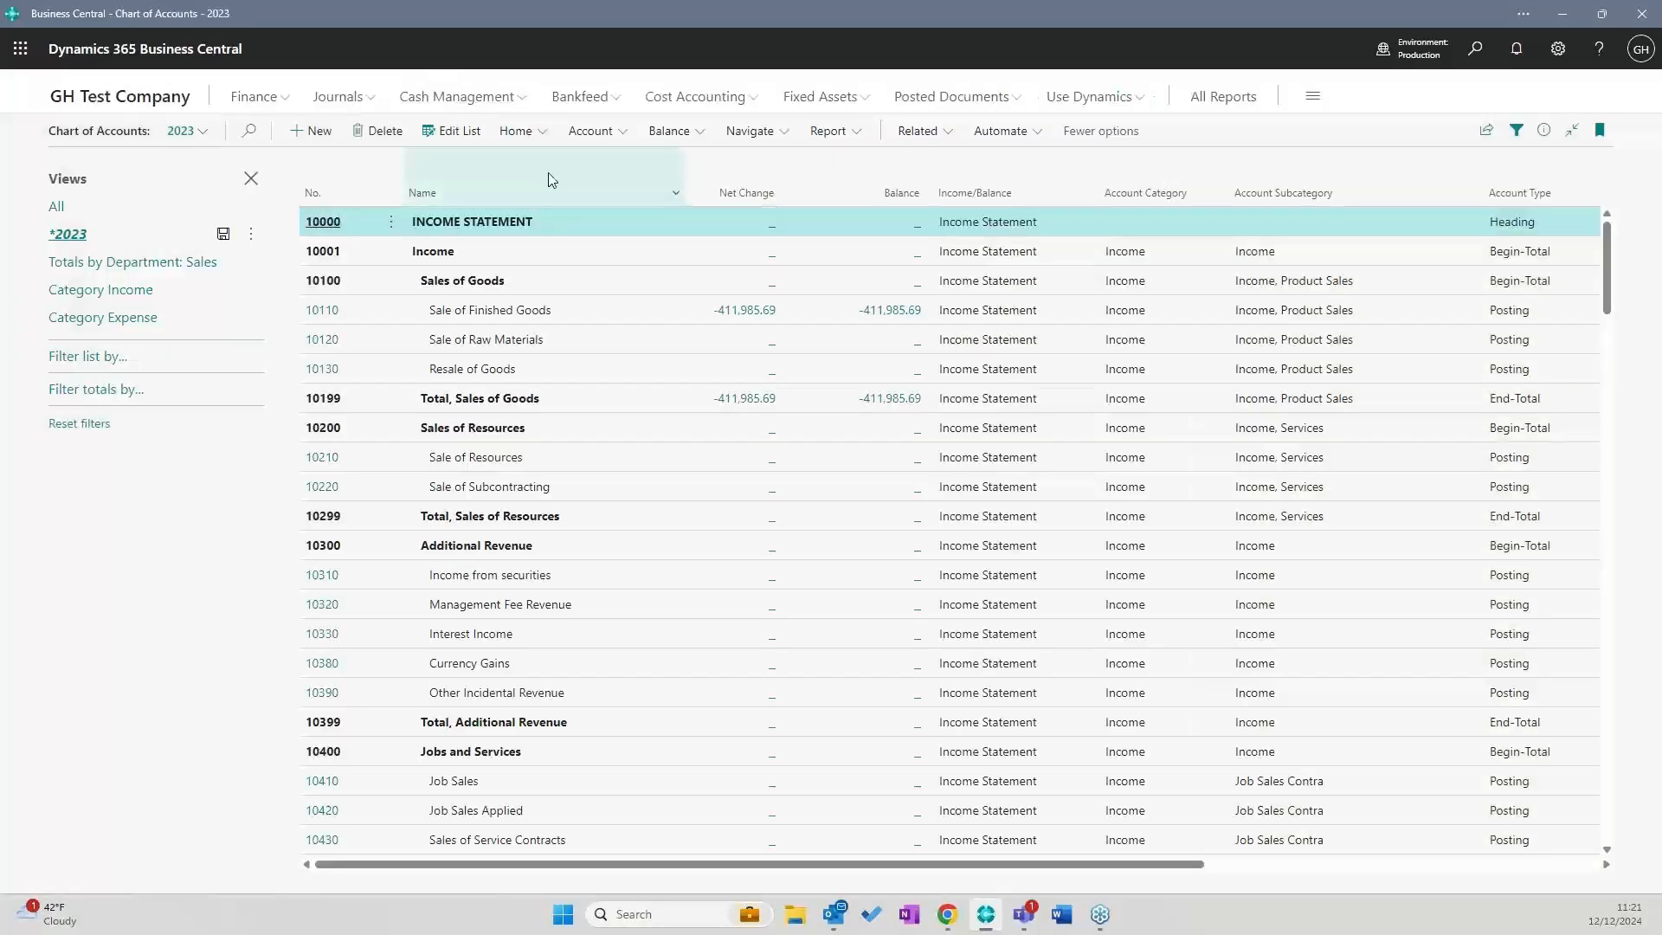
Set a dimension filter on the chart of accounts for AREA value 40, Europe North (Non EU)
left_click(625, 134)
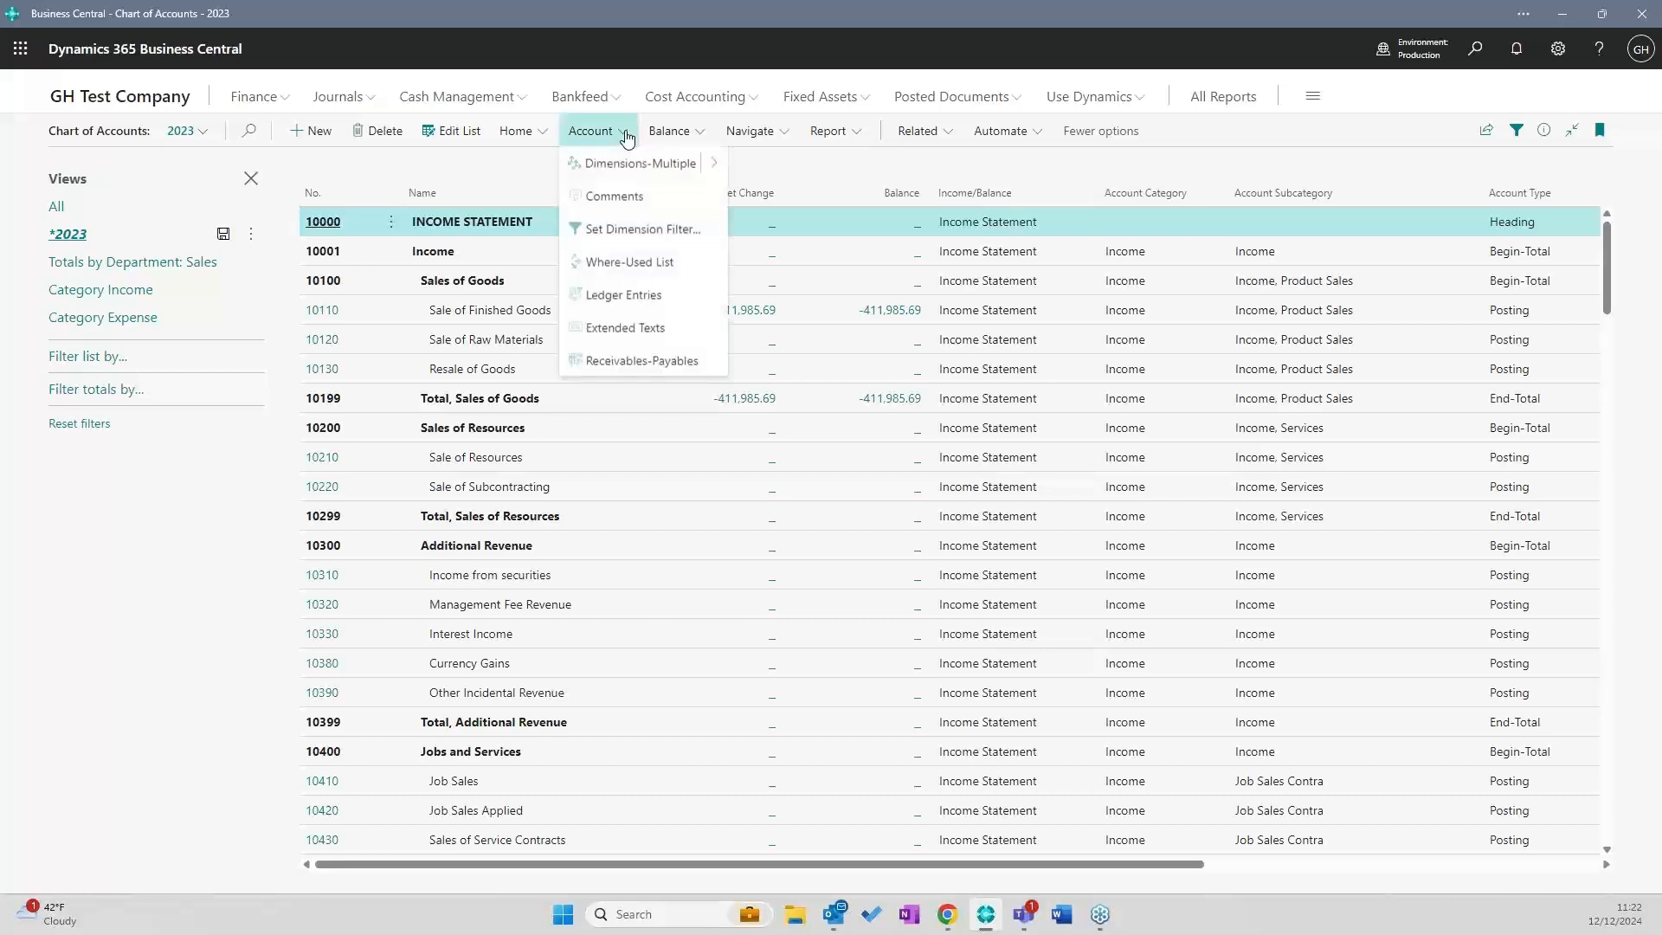
left_click(641, 229)
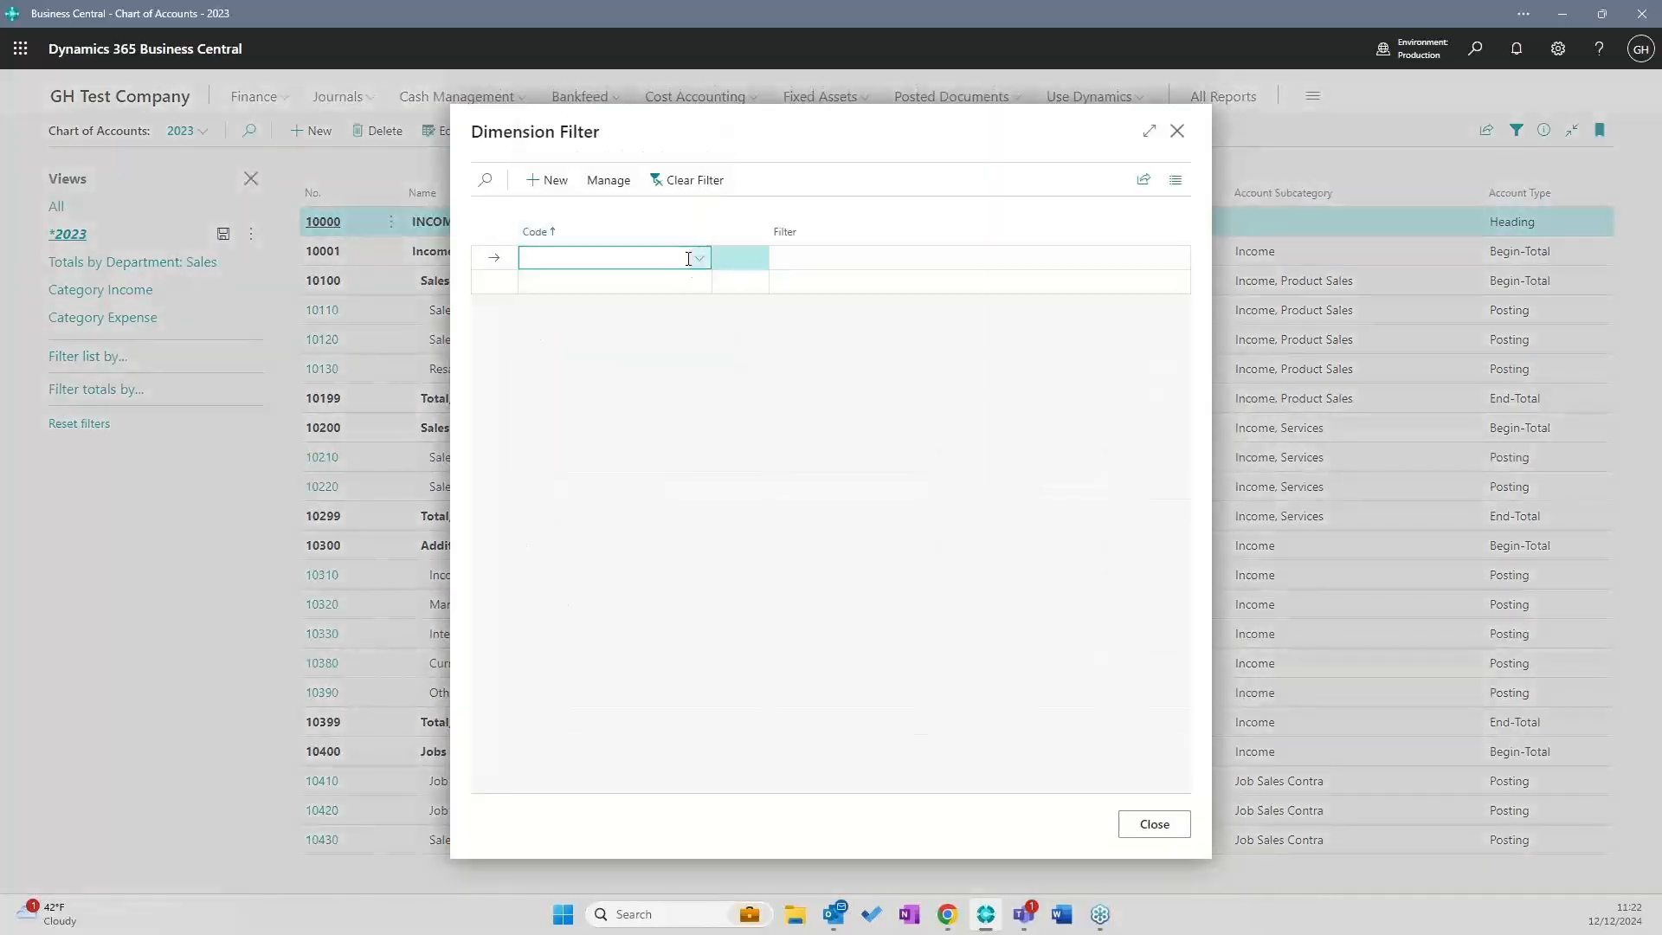
left_click(697, 265)
left_click(579, 333)
left_click(963, 258)
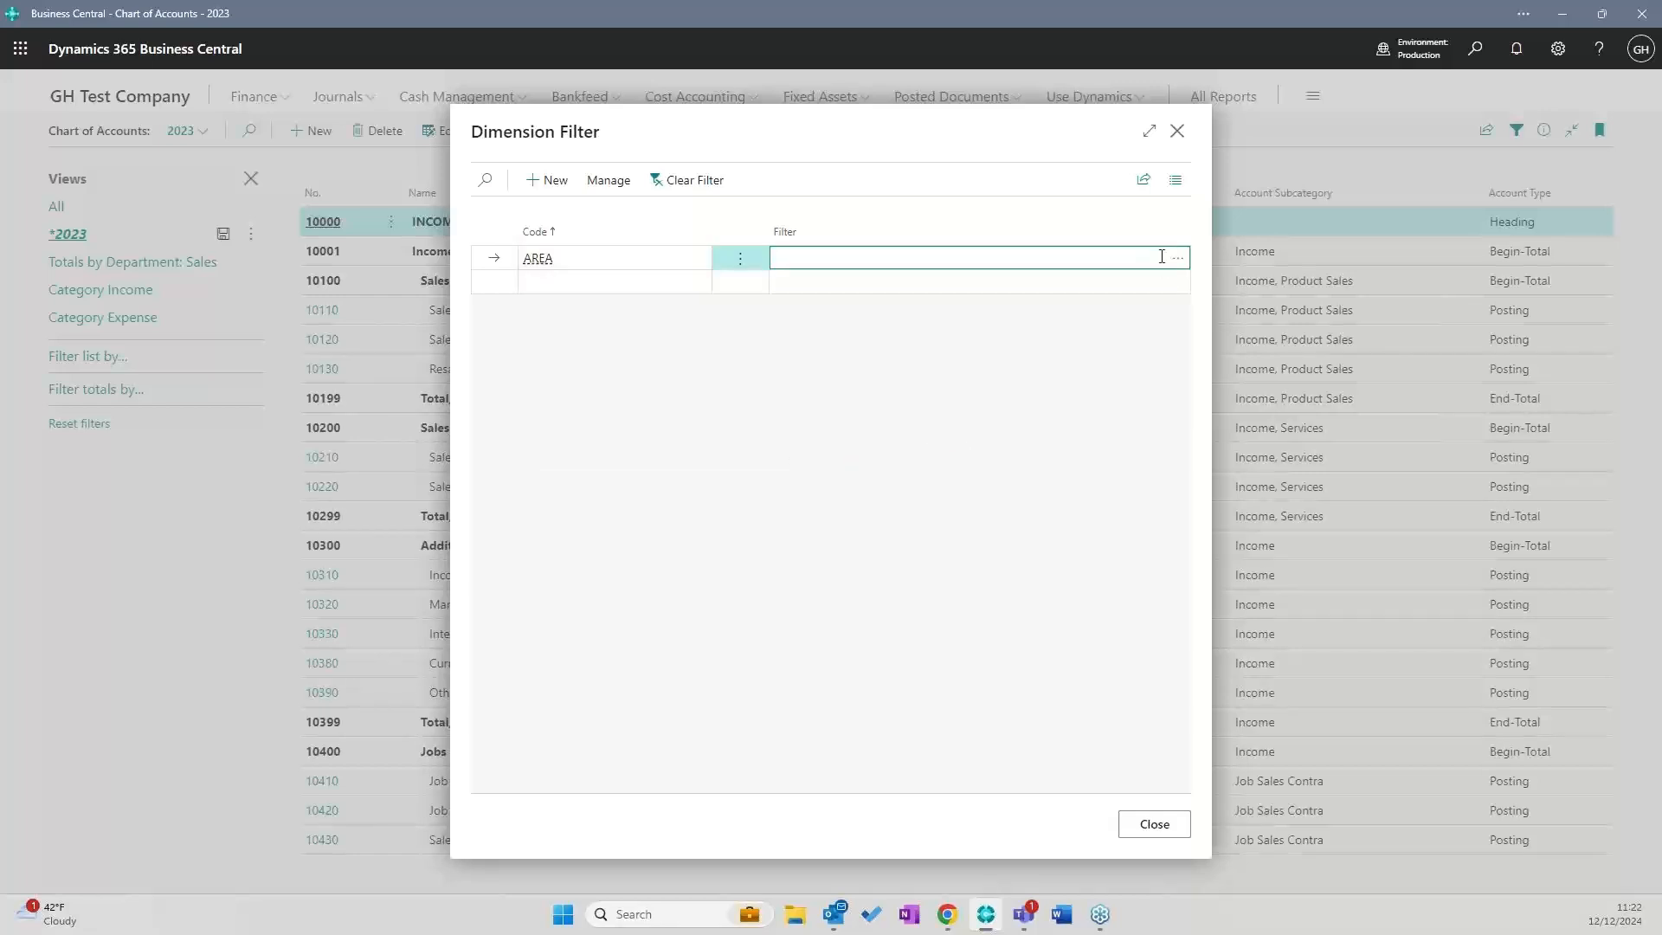
left_click(1177, 257)
left_click(542, 387)
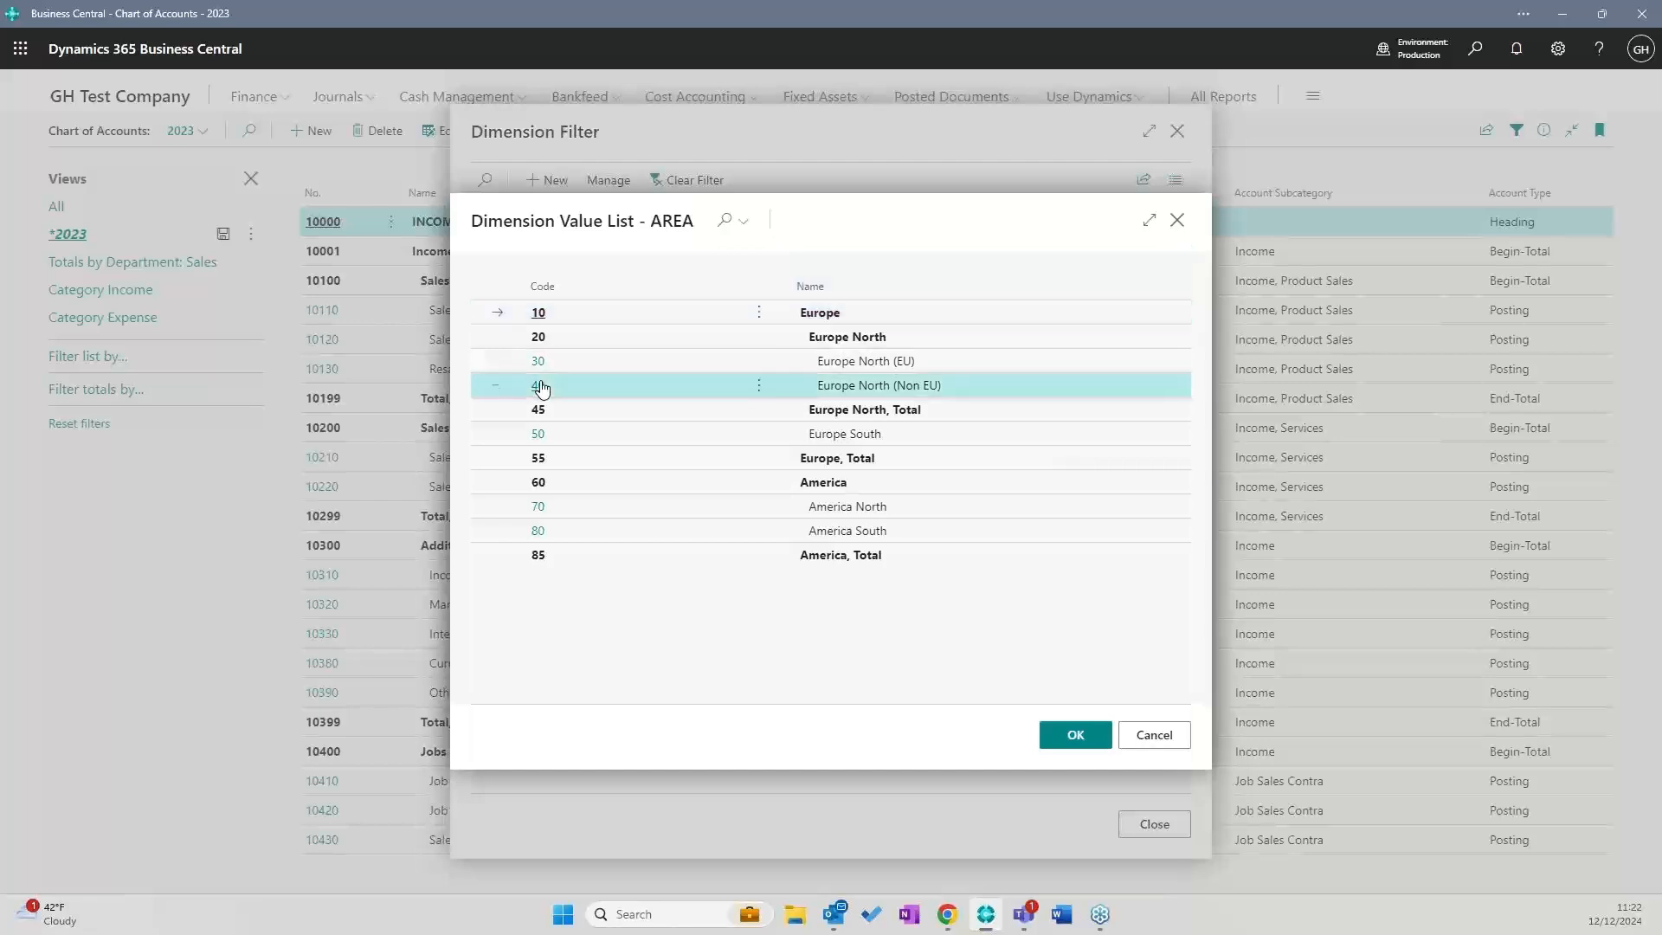
left_click(1151, 831)
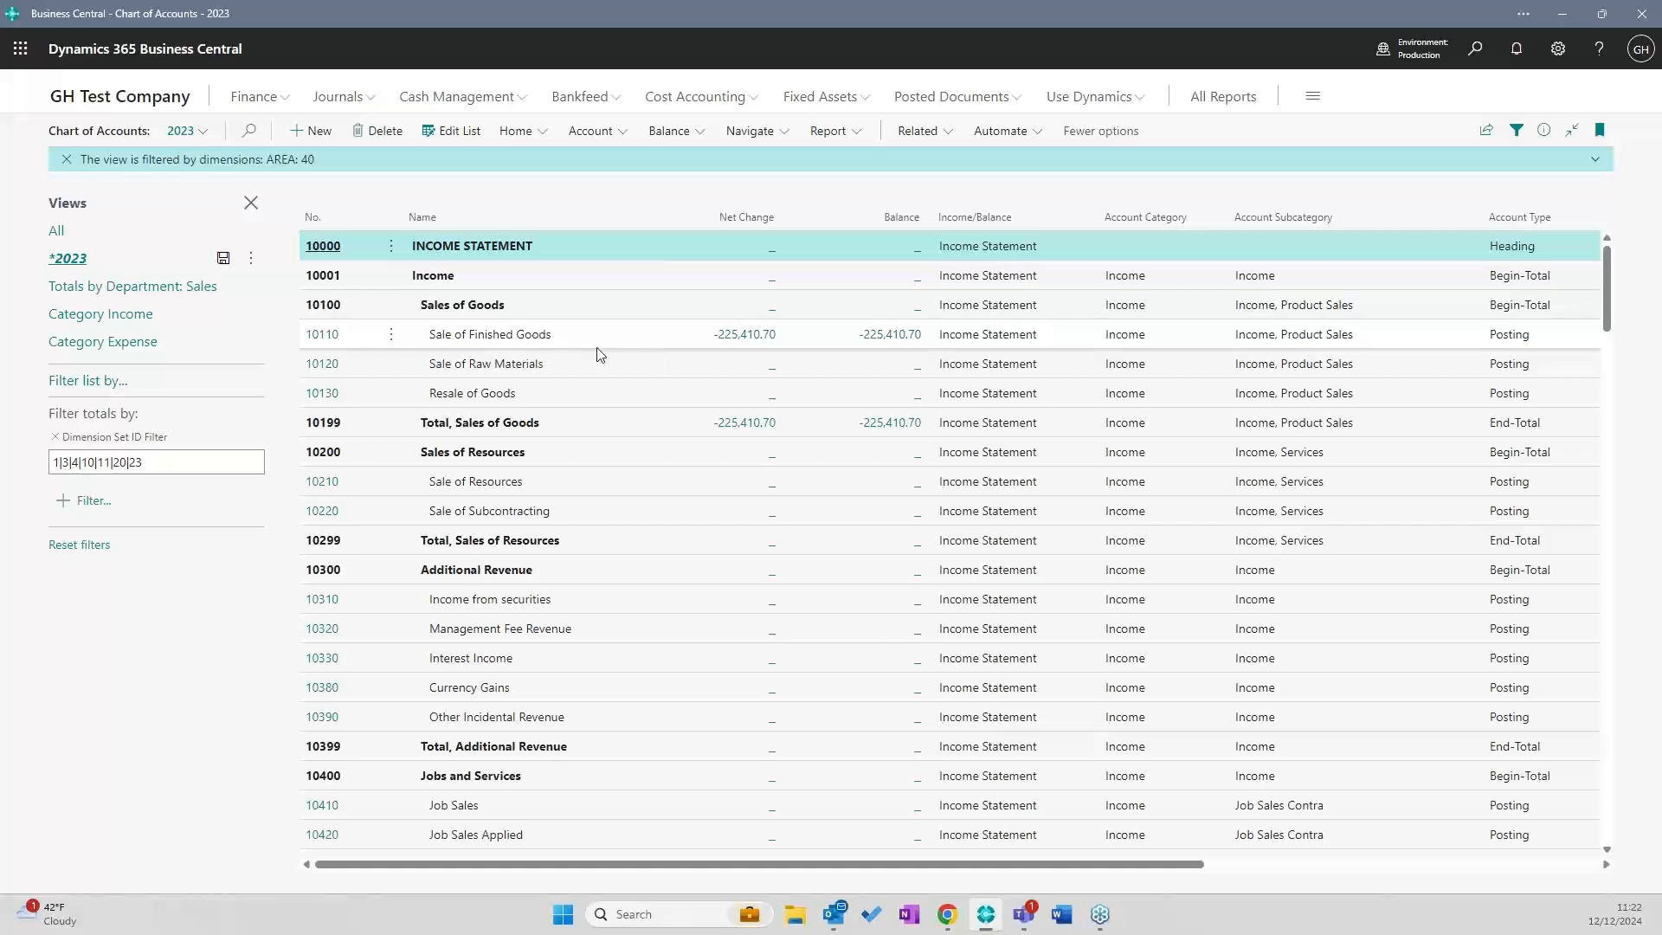
Drill into the net change of Sale of Finished Goods and find the entries related to the invoice posted on 31/03/2024
left_click(727, 340)
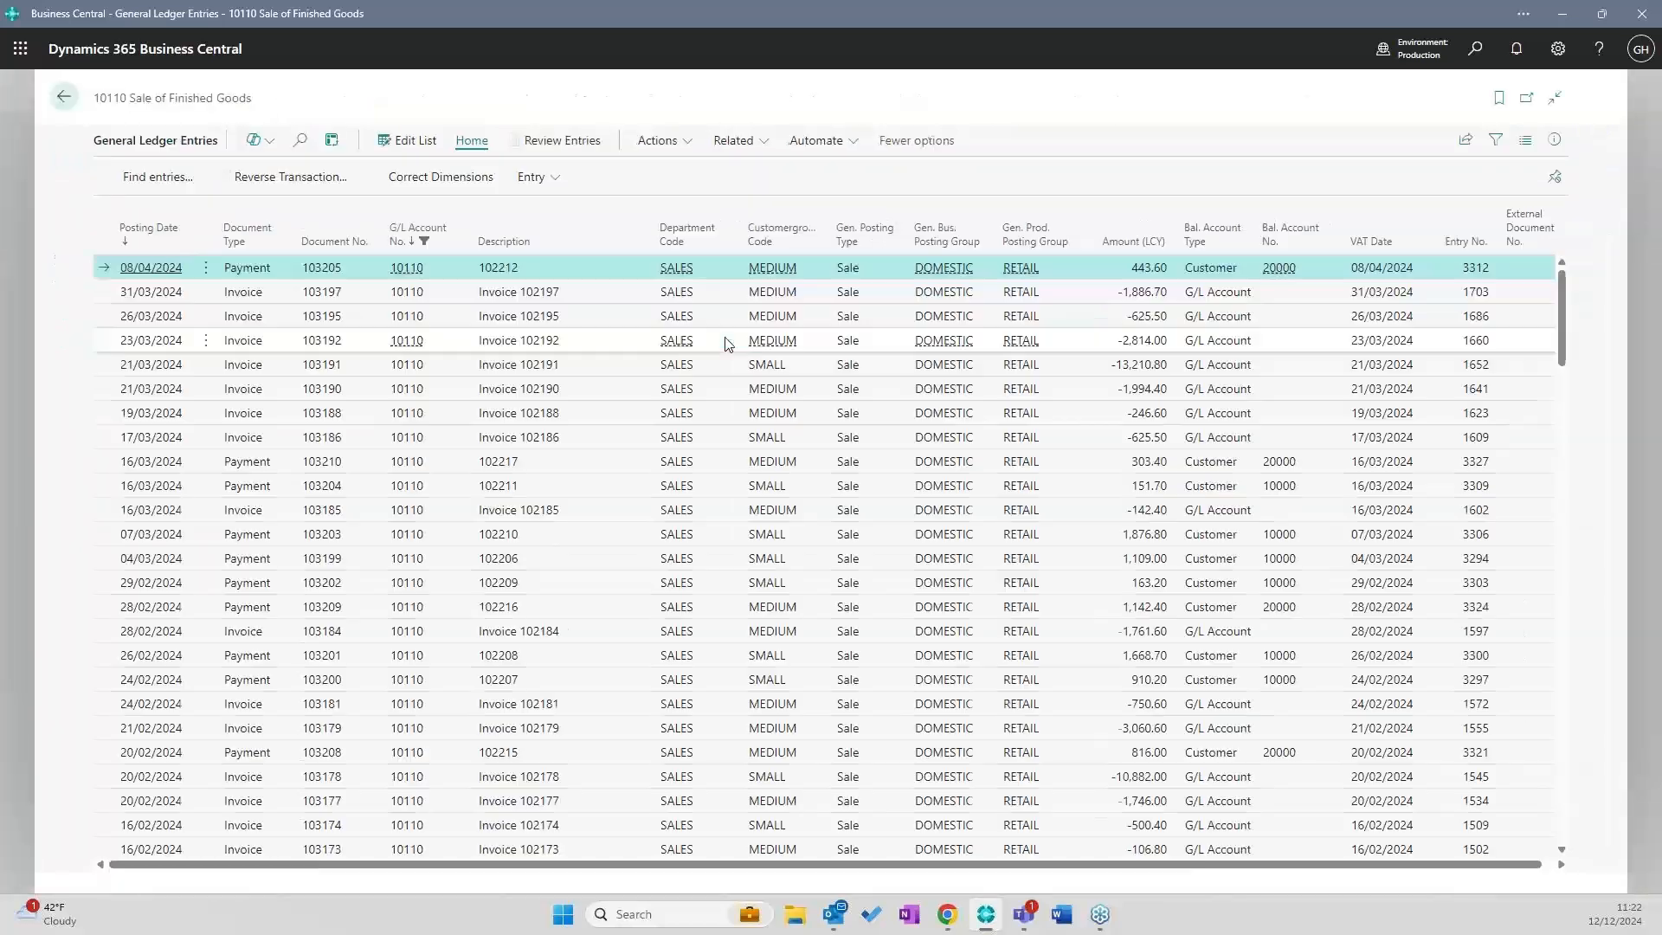
left_click(112, 296)
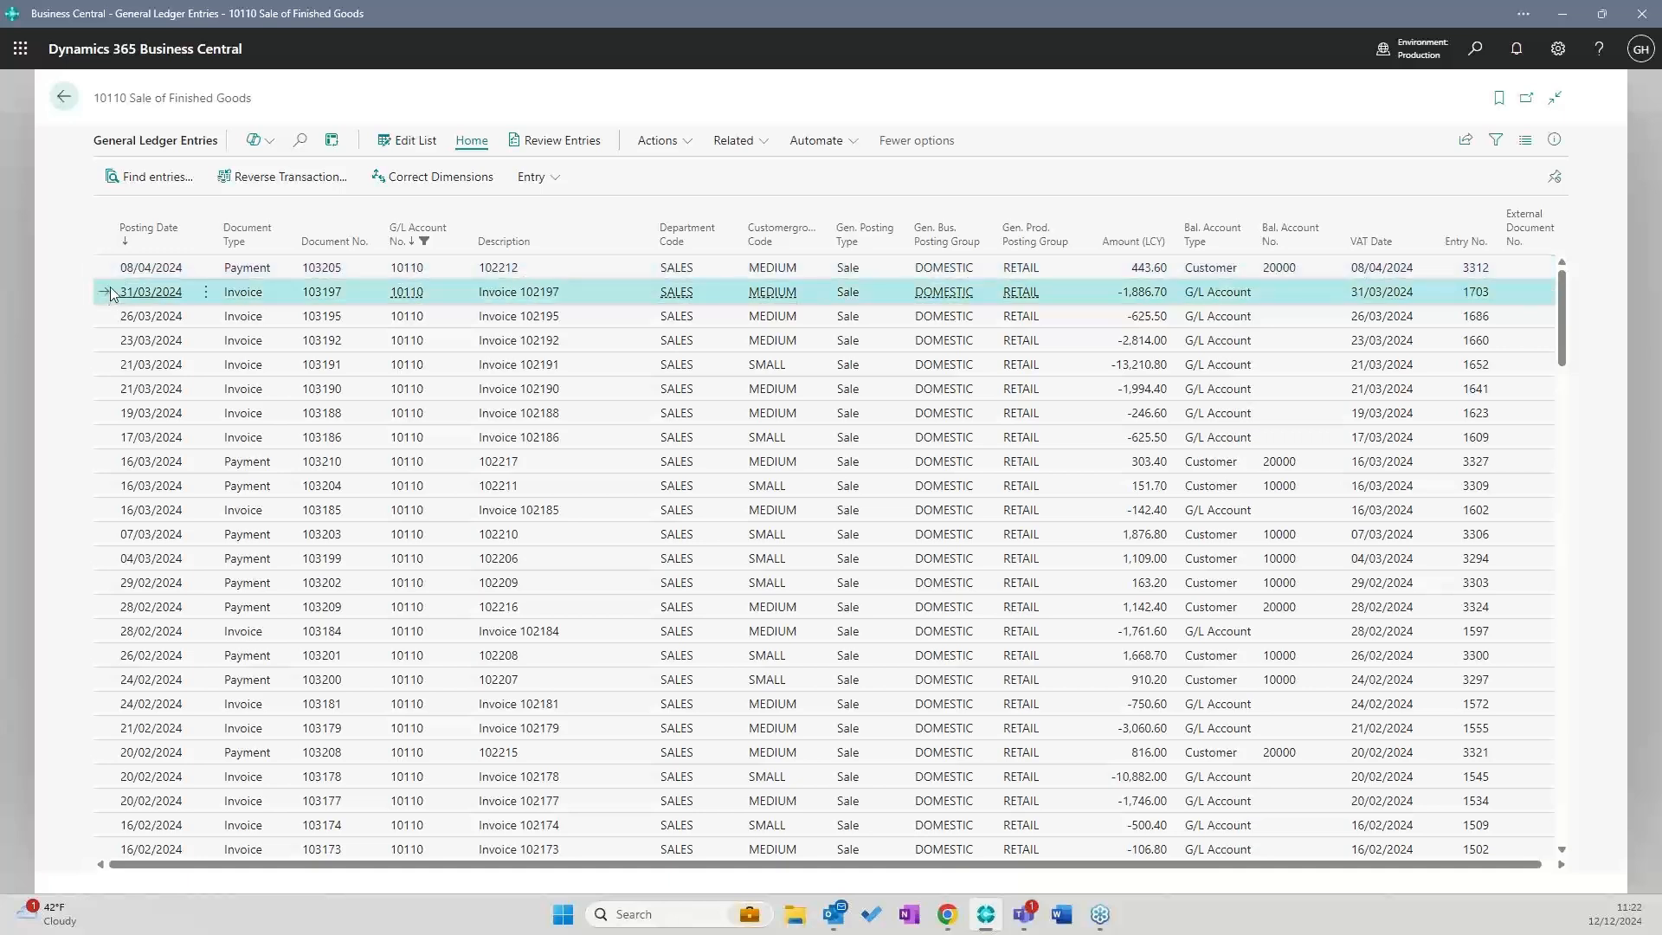
left_click(151, 182)
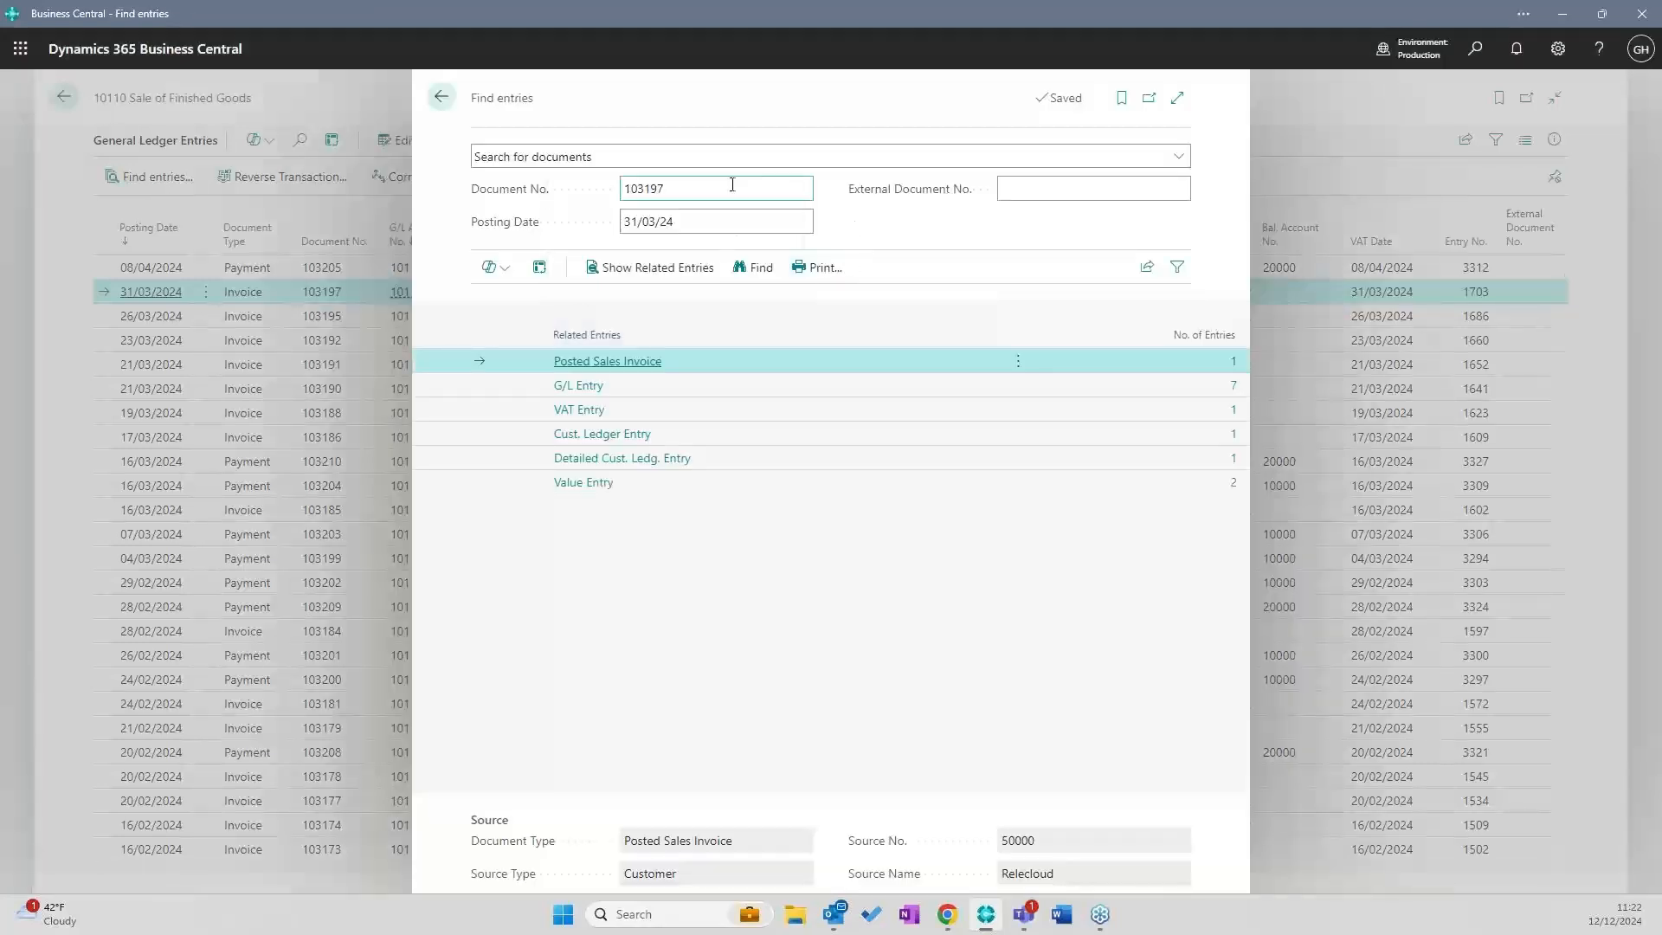
View the posted sales invoice among the related entries and return to the chart of accounts
double_click(727, 187)
left_click(1235, 361)
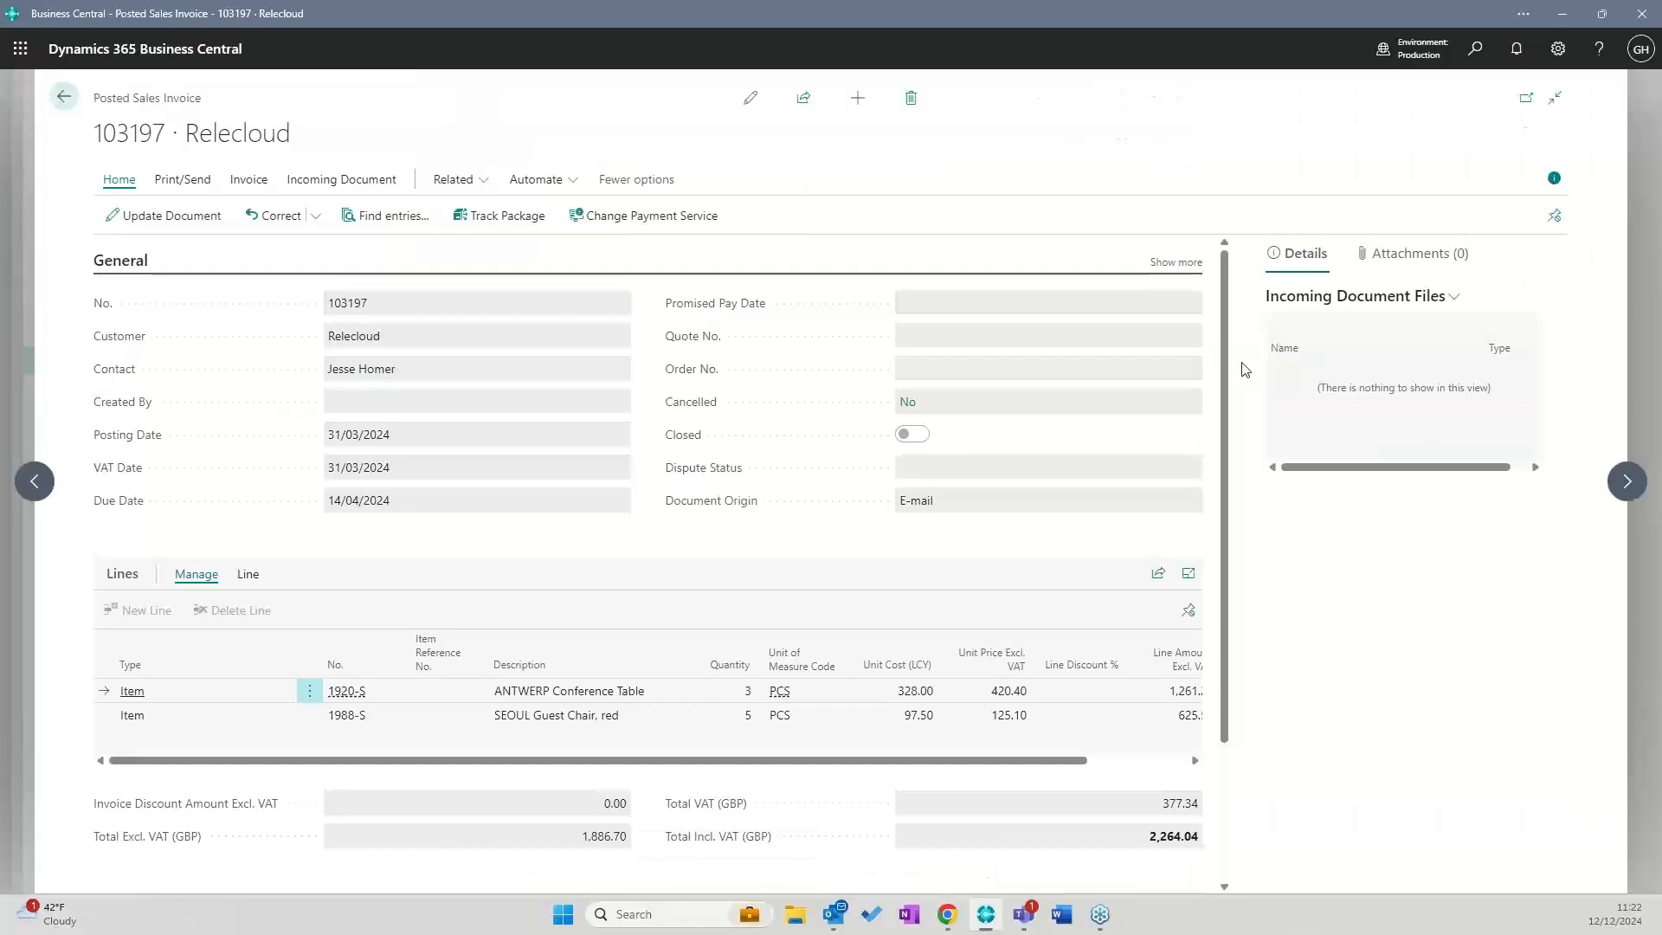
left_click(67, 102)
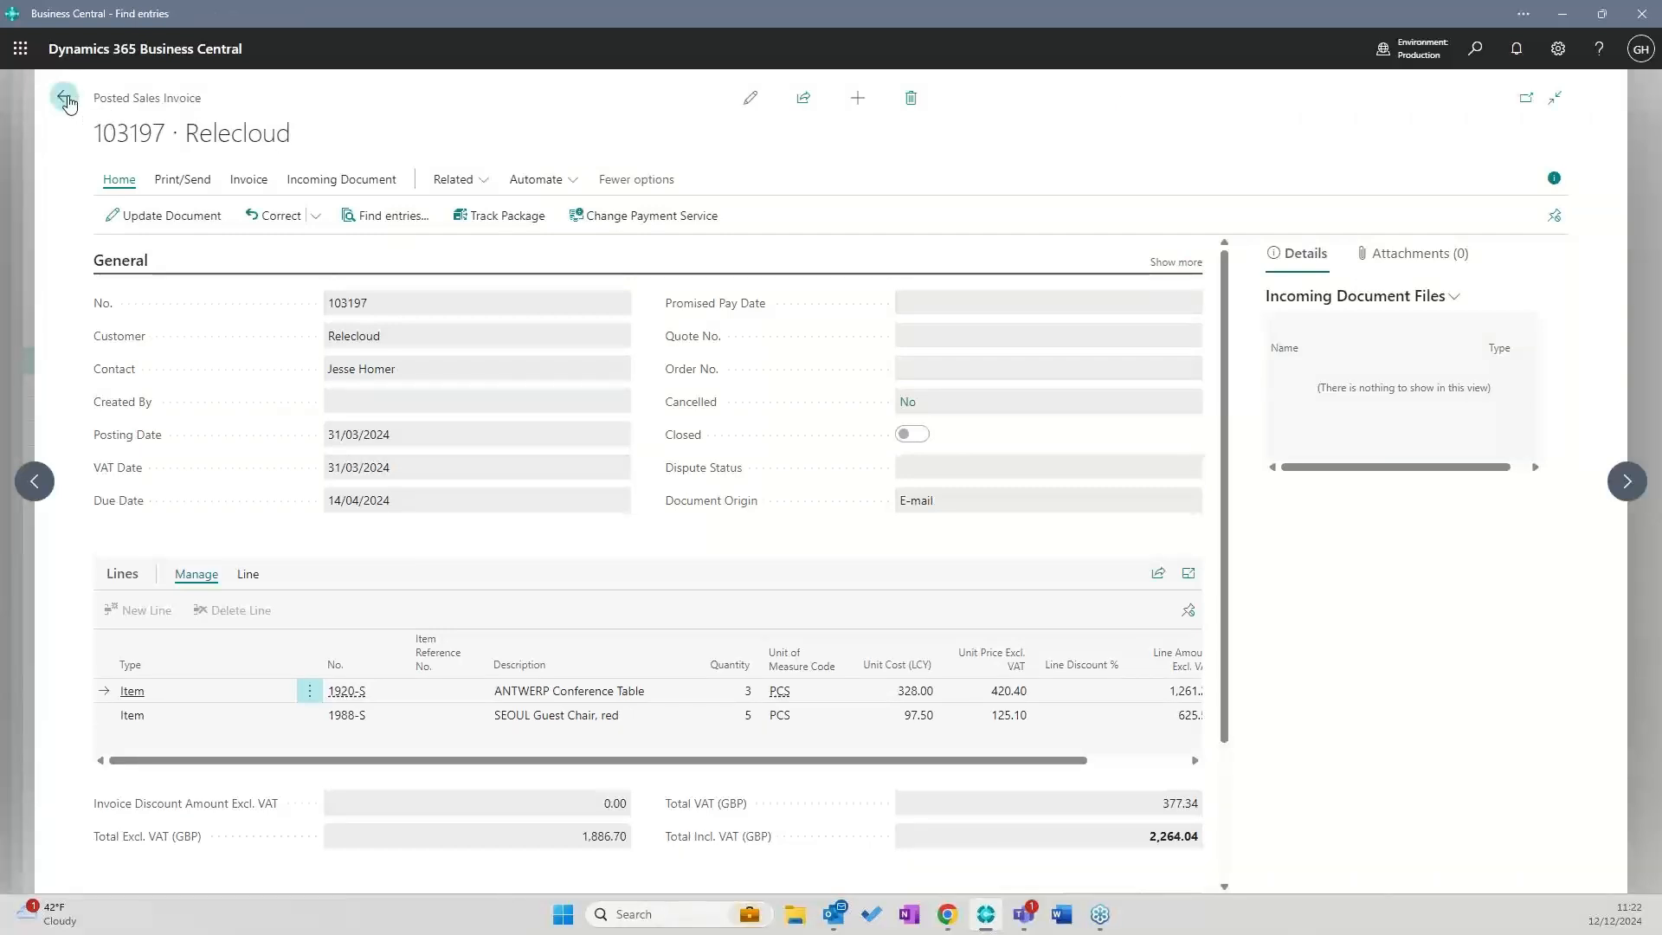
left_click(439, 99)
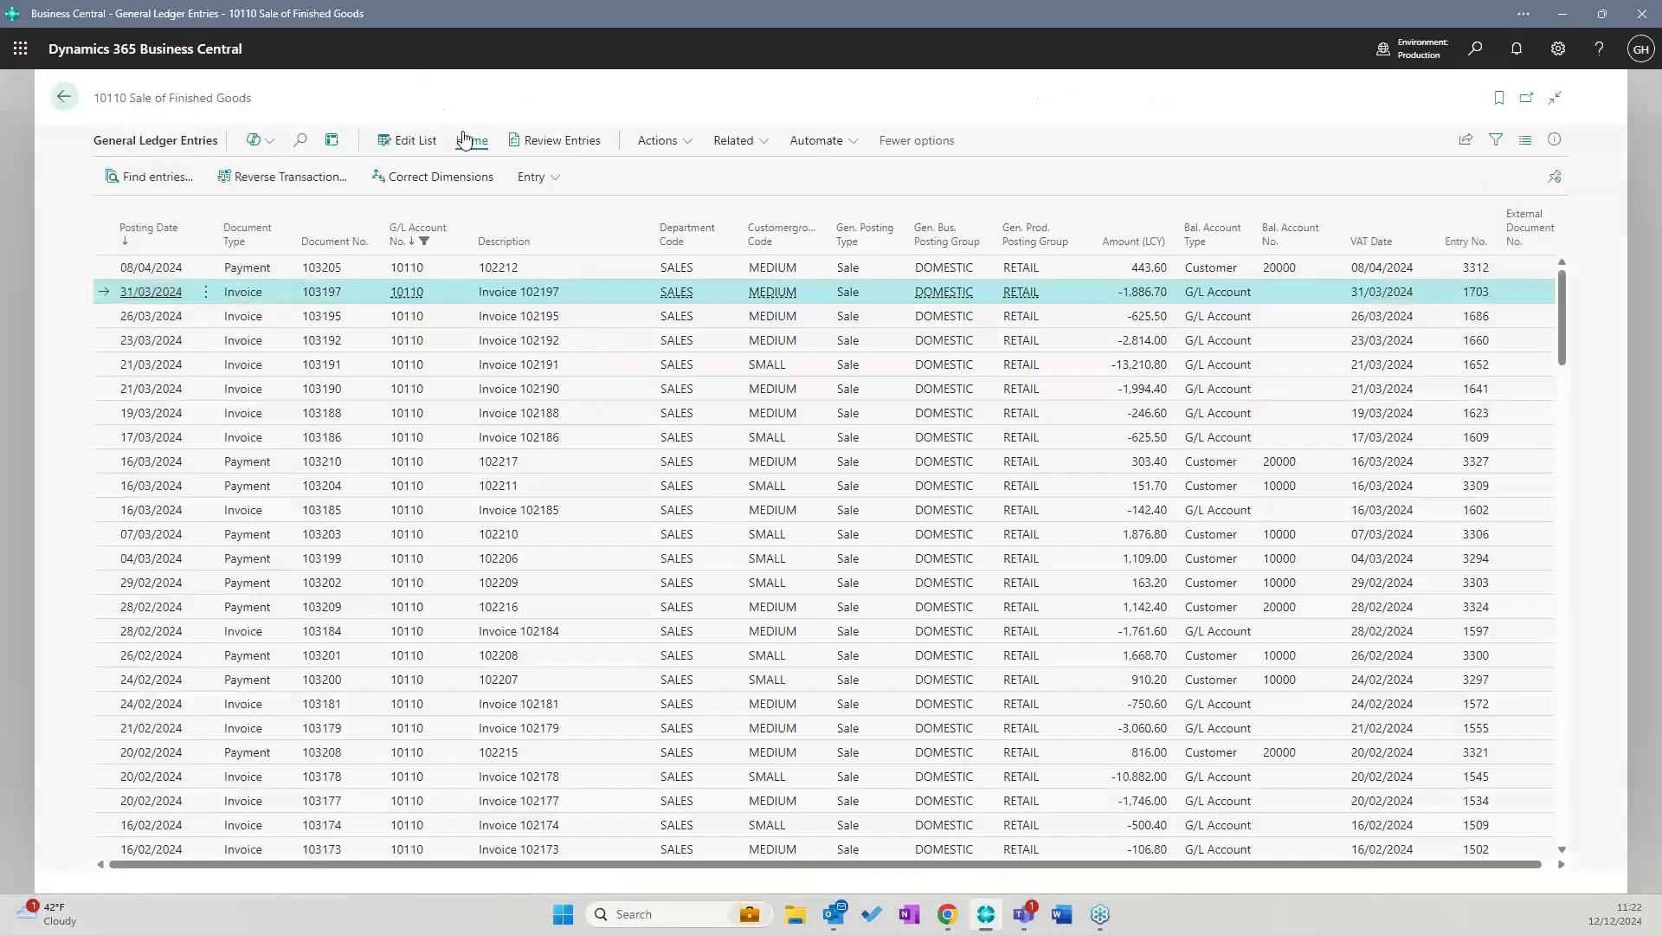
left_click(61, 102)
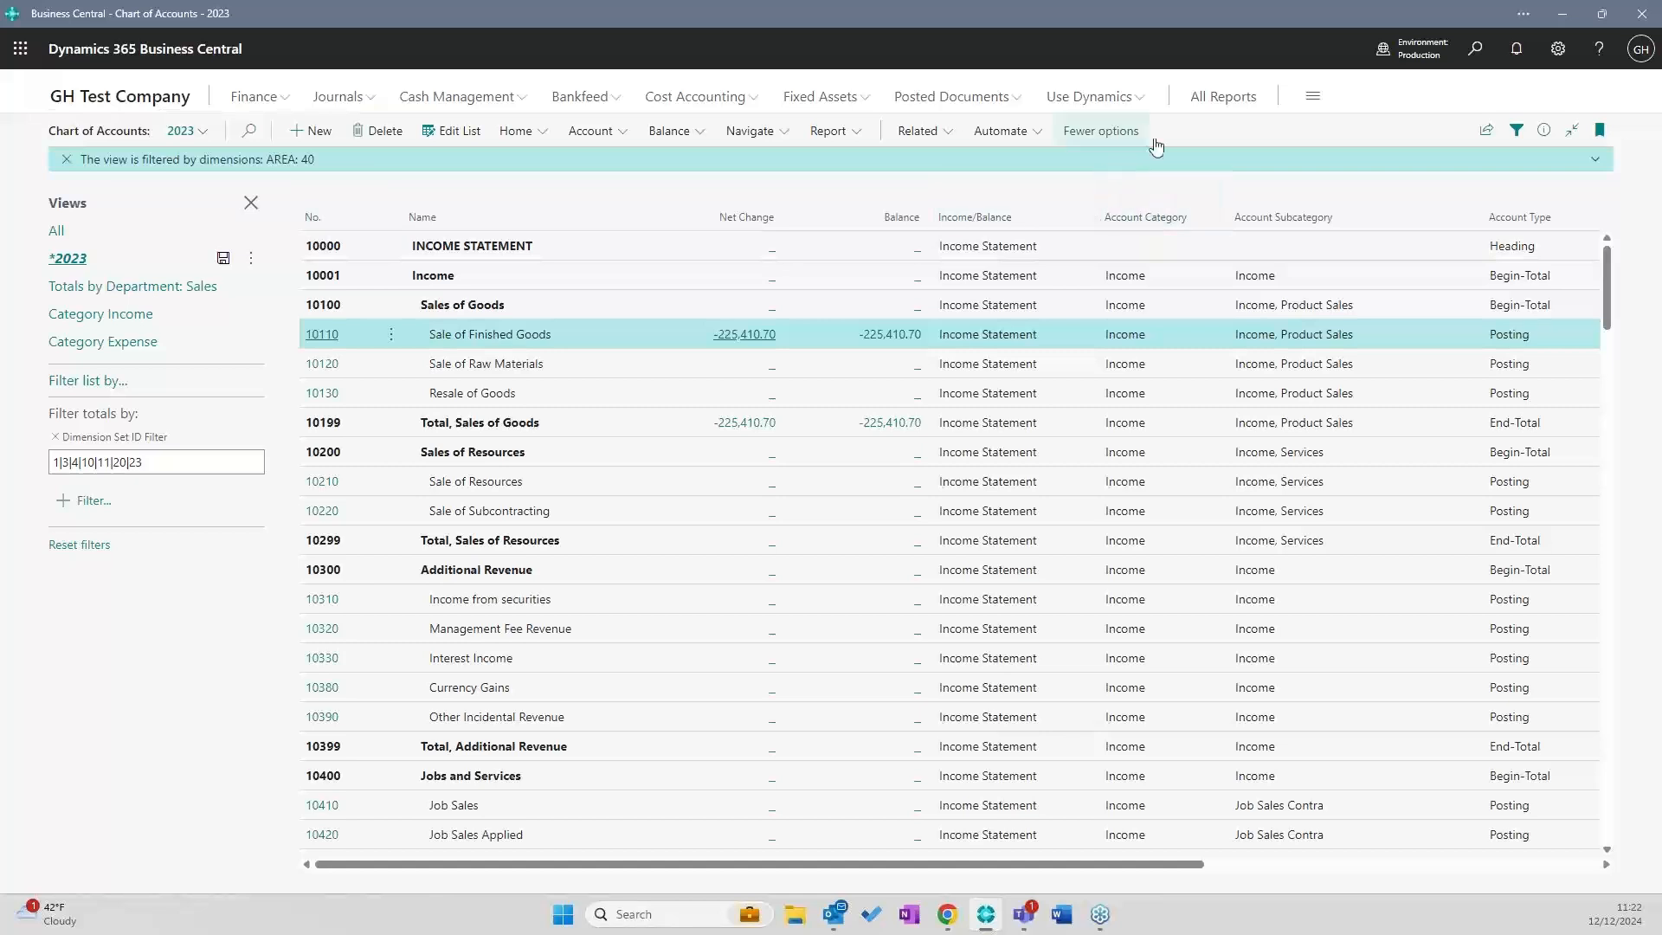
Search for "analysis", open Analysis Views and open Analysis by Dimensions for the REVENUE view
left_click(1479, 52)
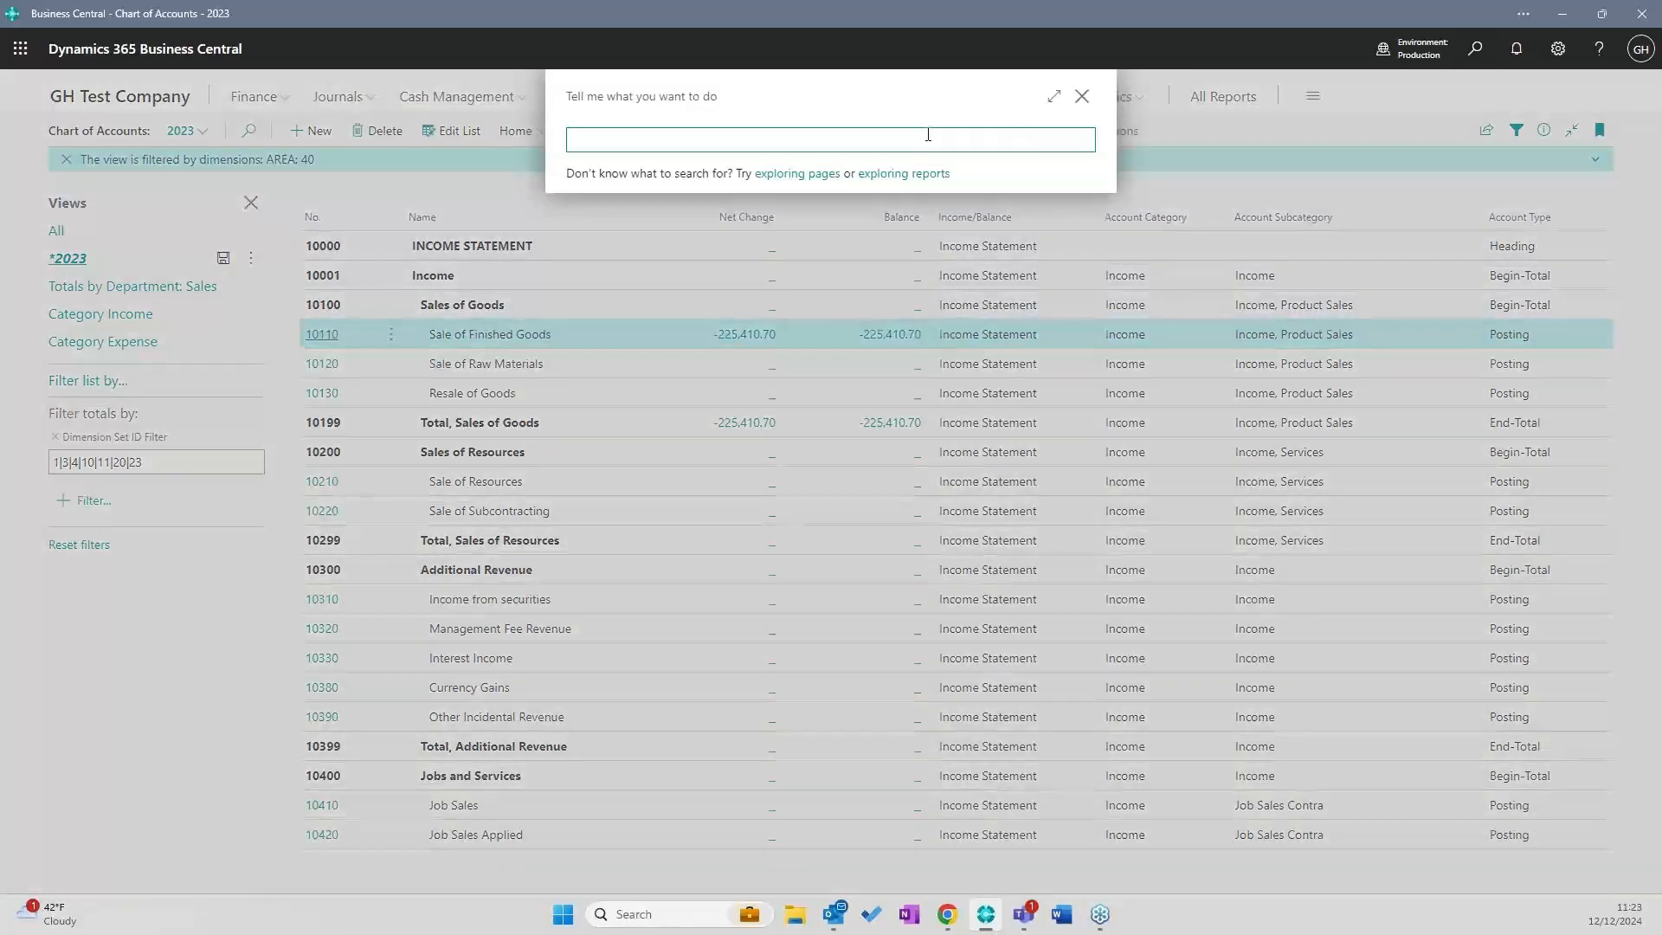
type("analysis")
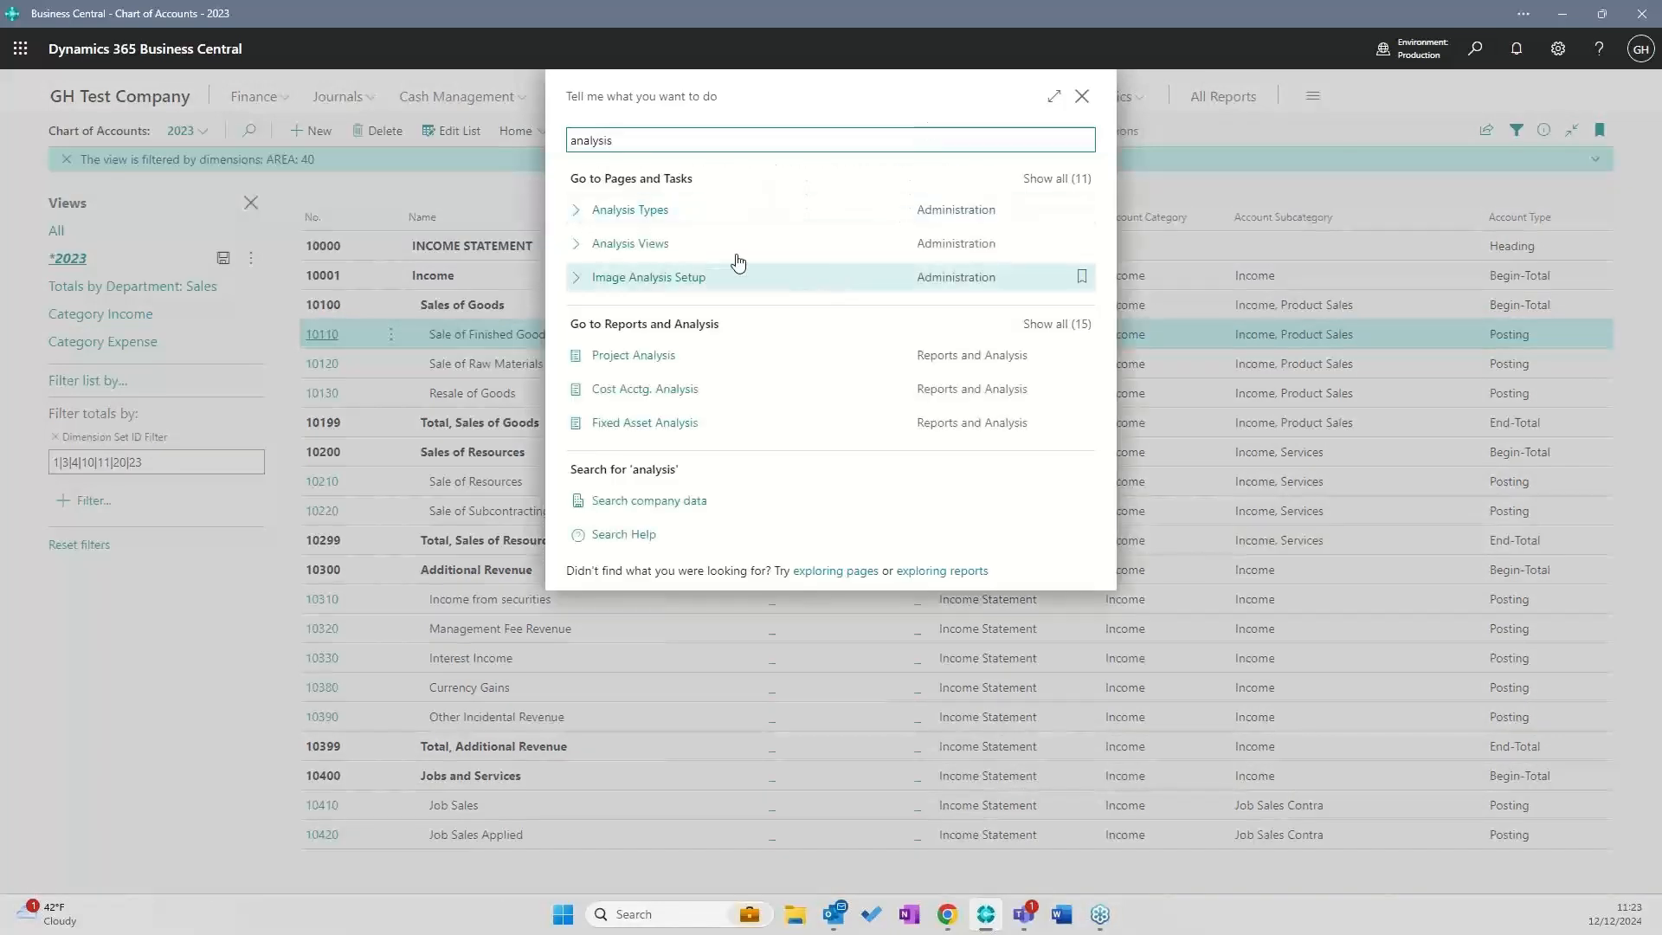
left_click(642, 246)
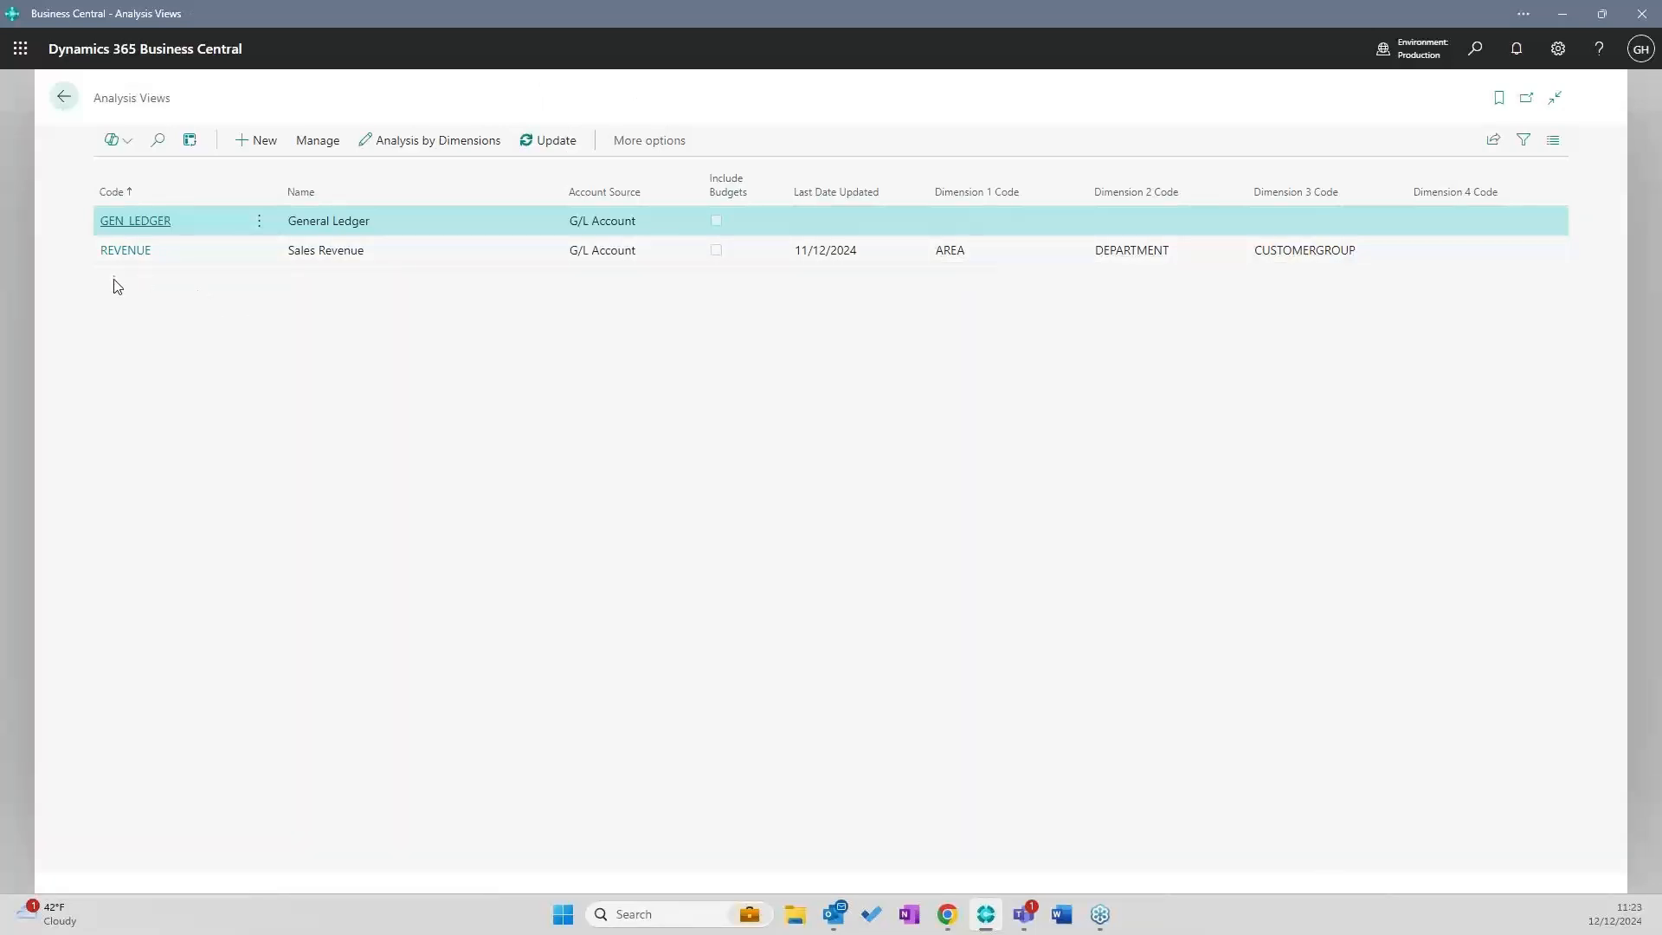
left_click(410, 257)
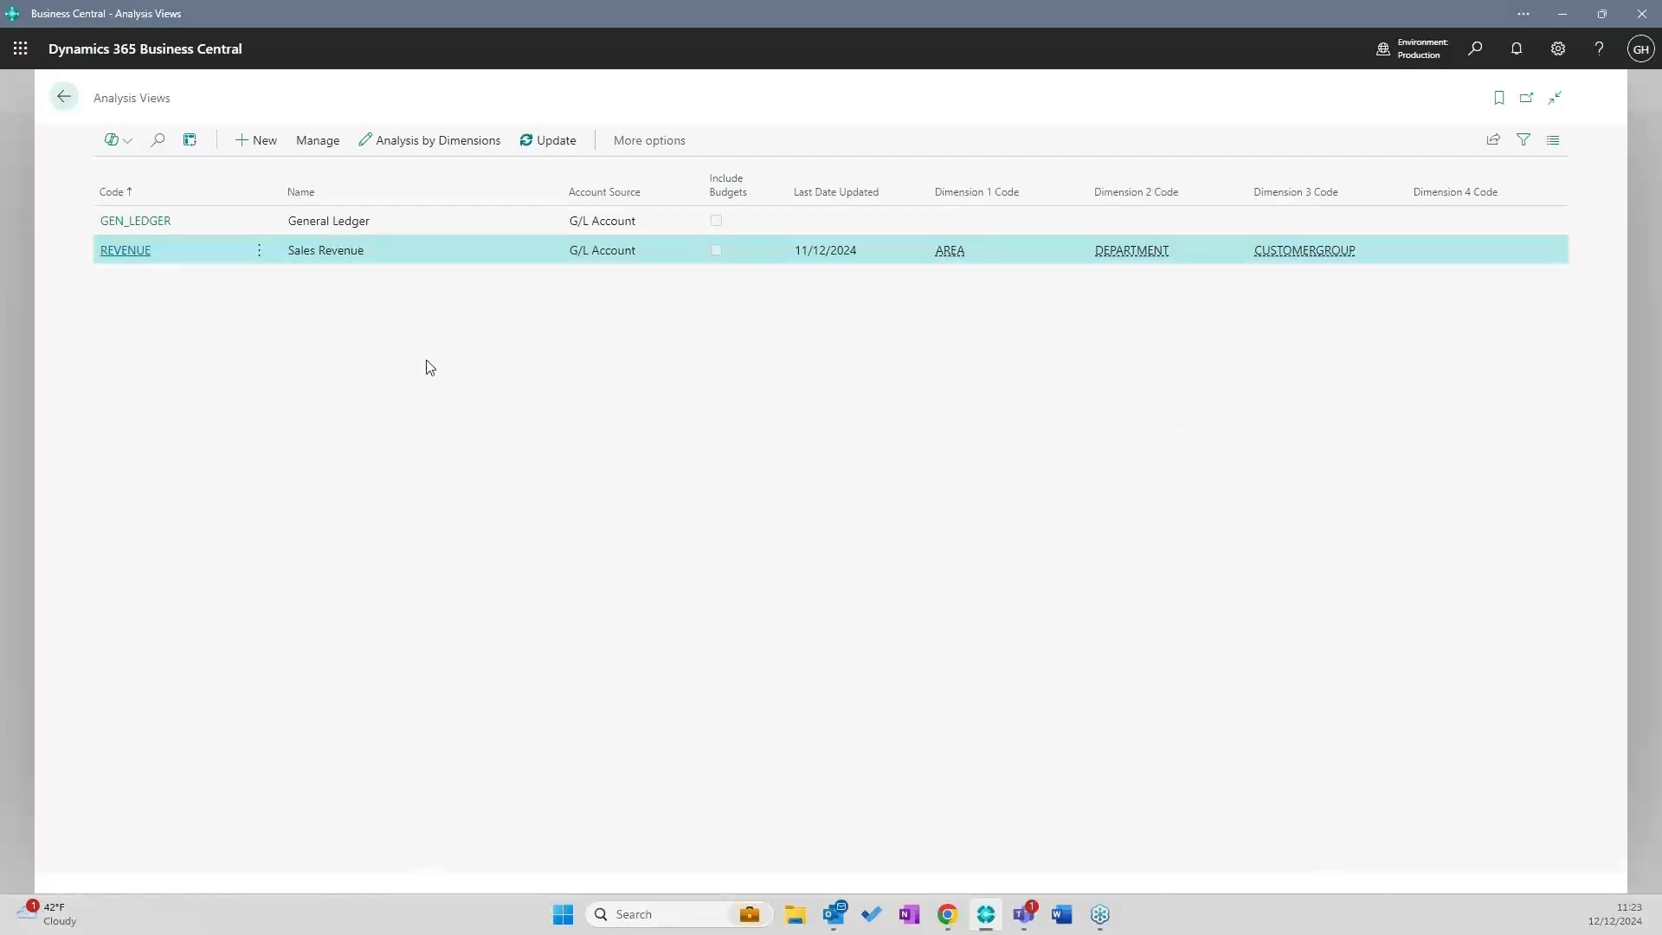
left_click(409, 143)
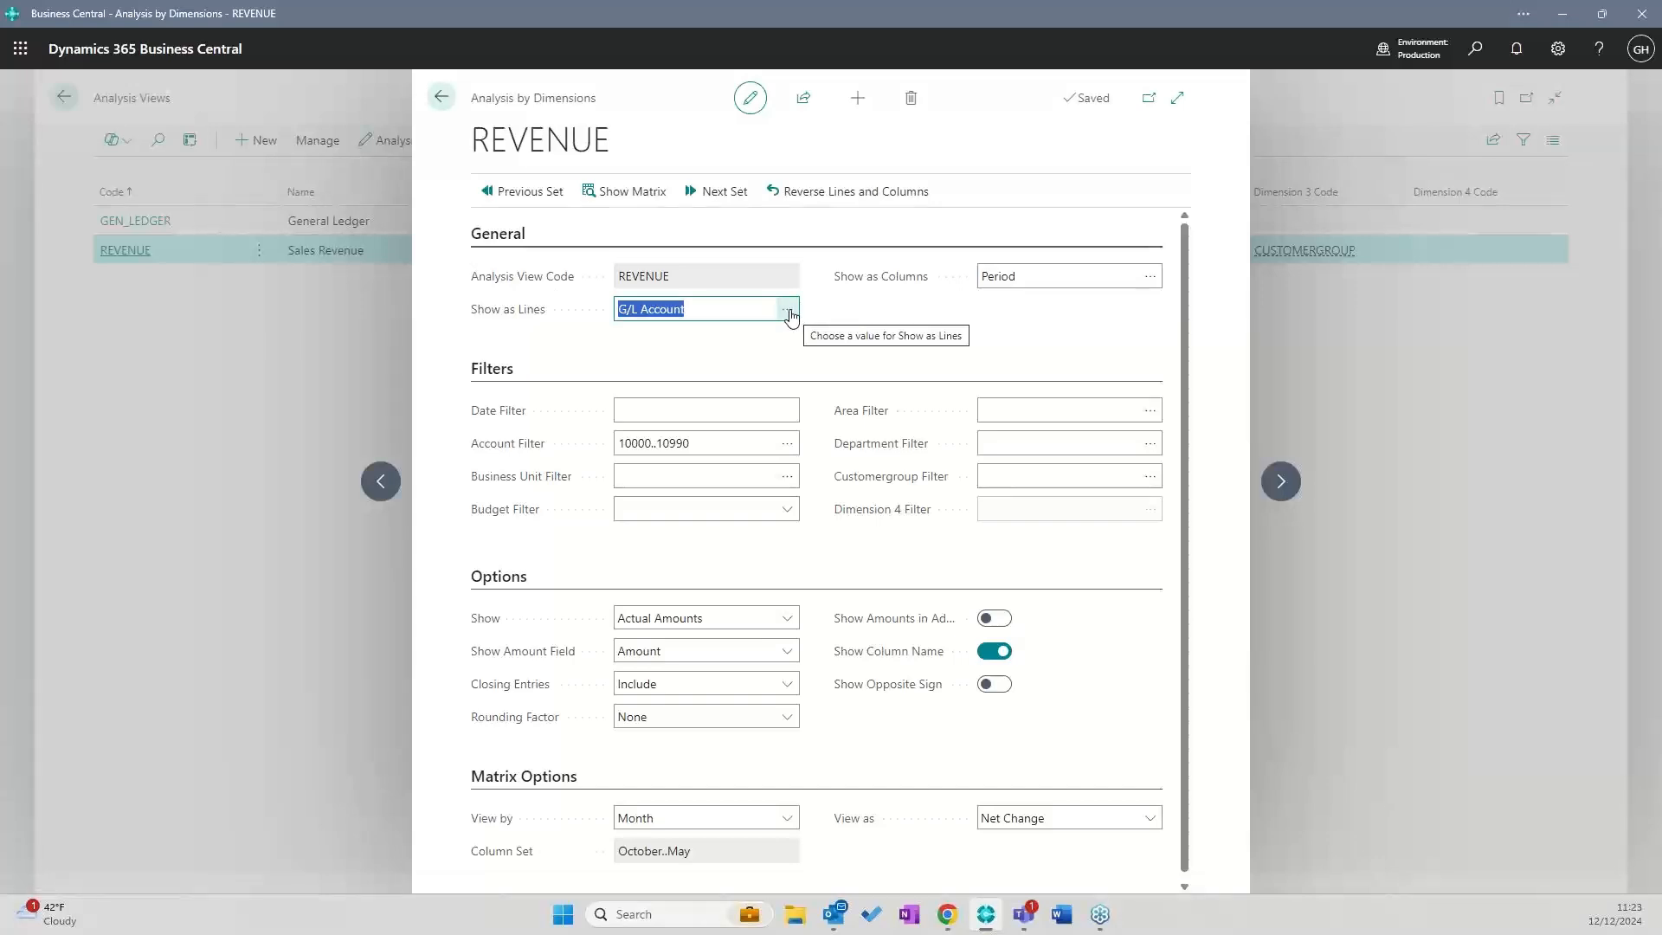
Show AREA as lines and CUSTOMERGROUP as columns in the revenue analysis, and clear its date filter
left_click(789, 310)
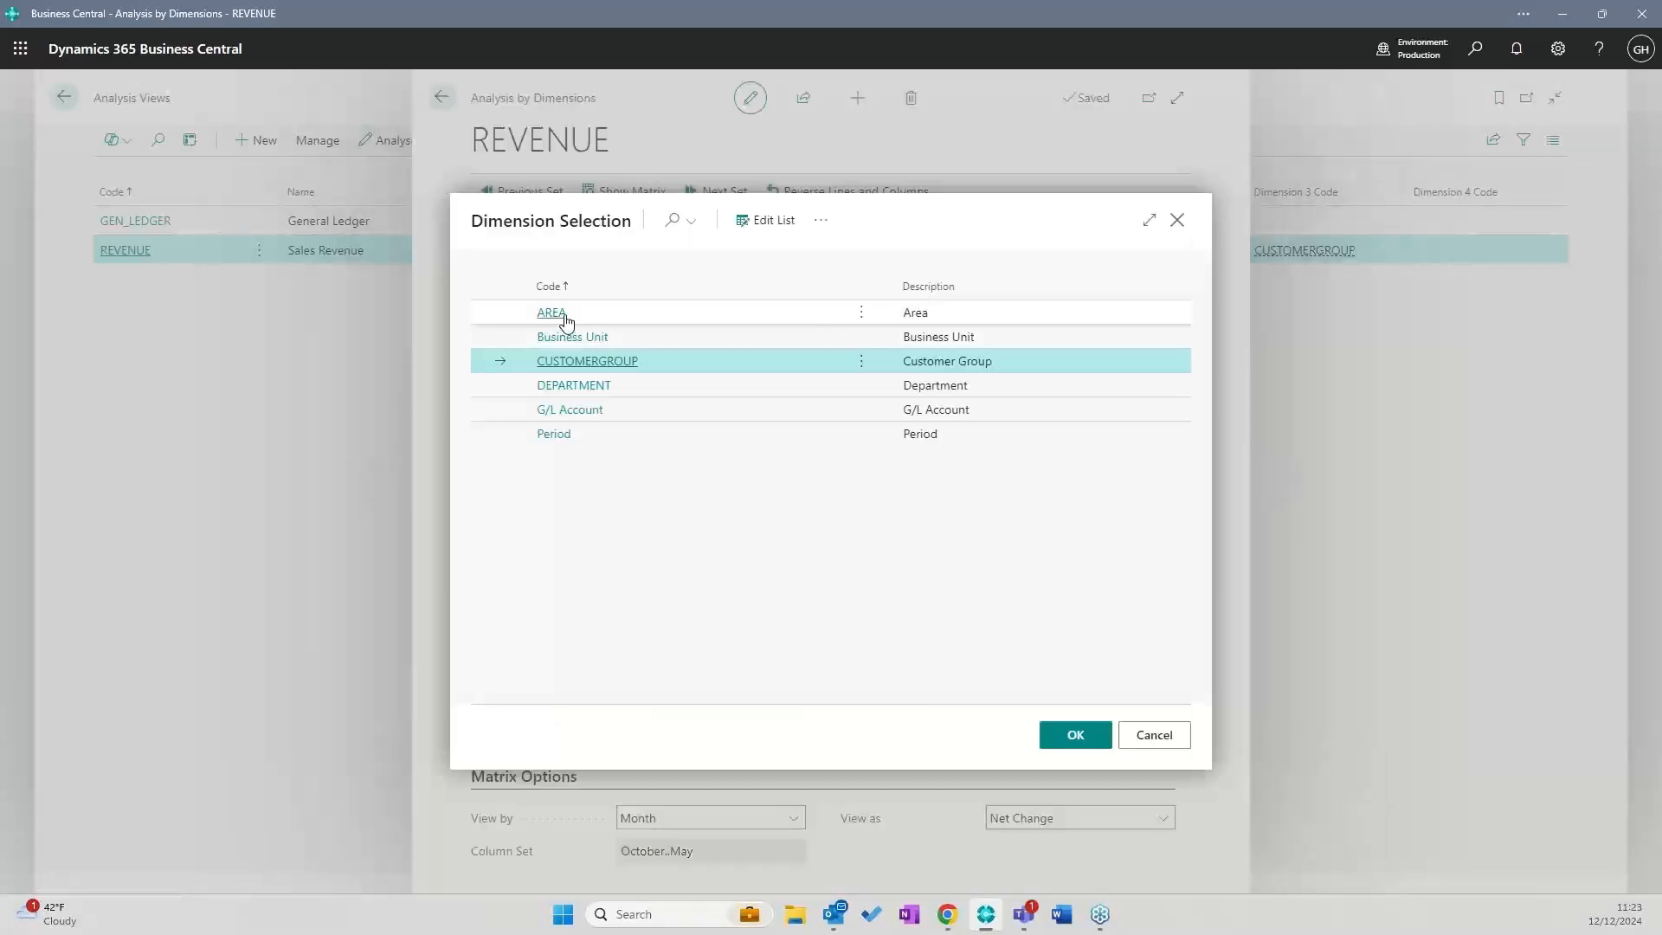
left_click(551, 313)
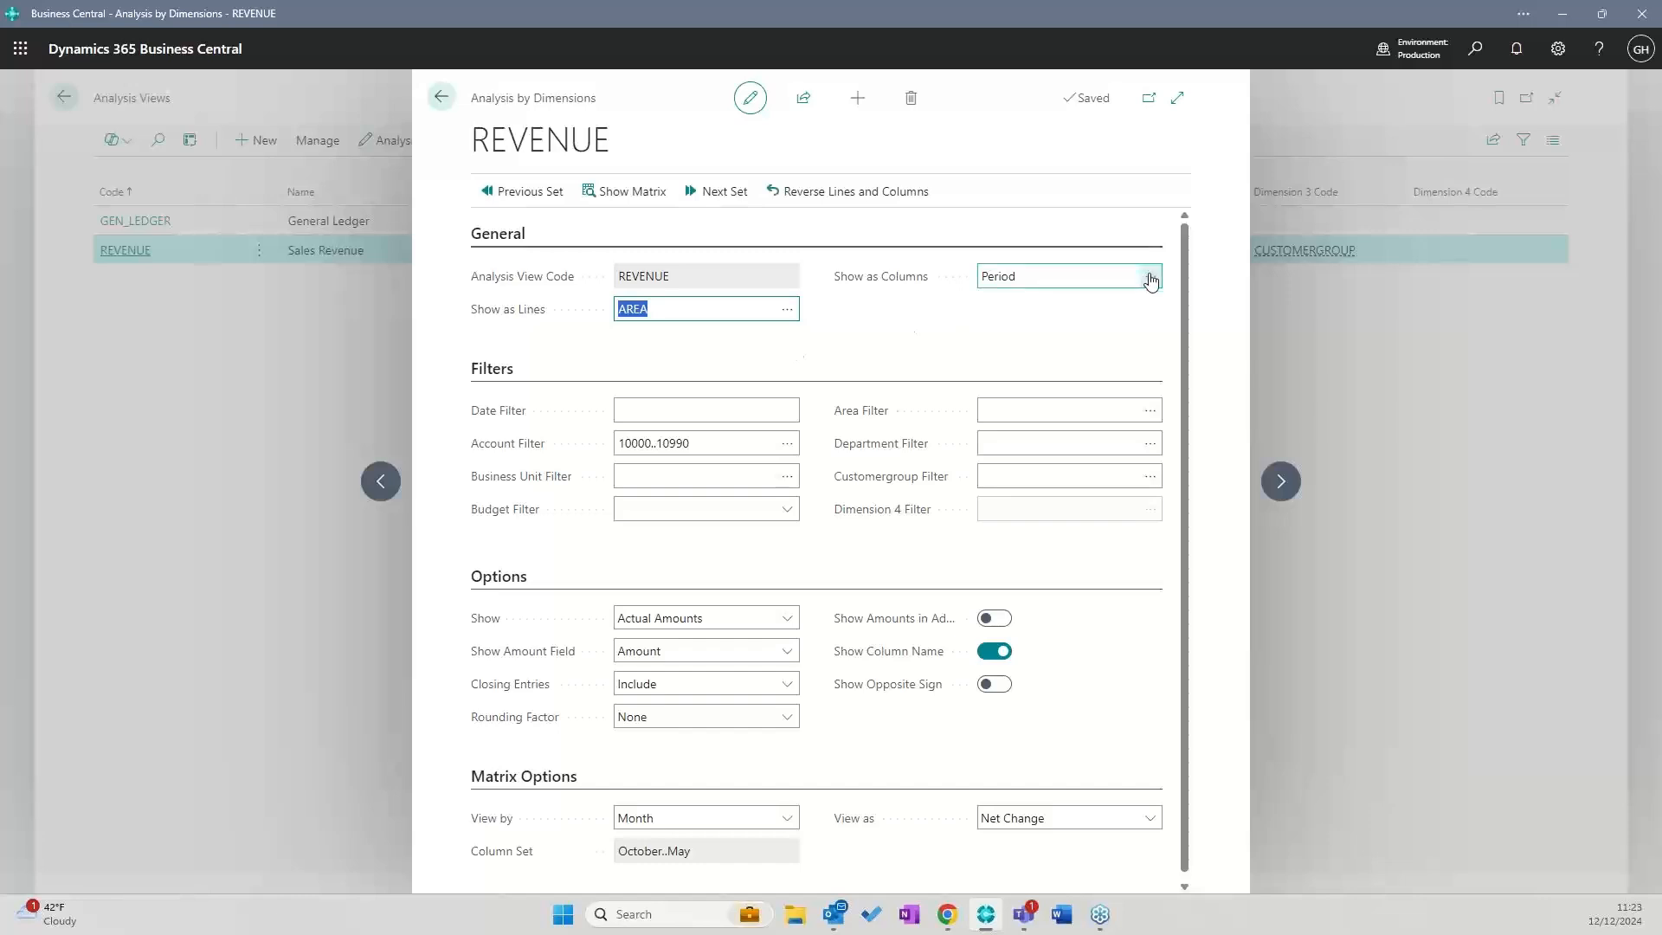
left_click(1150, 277)
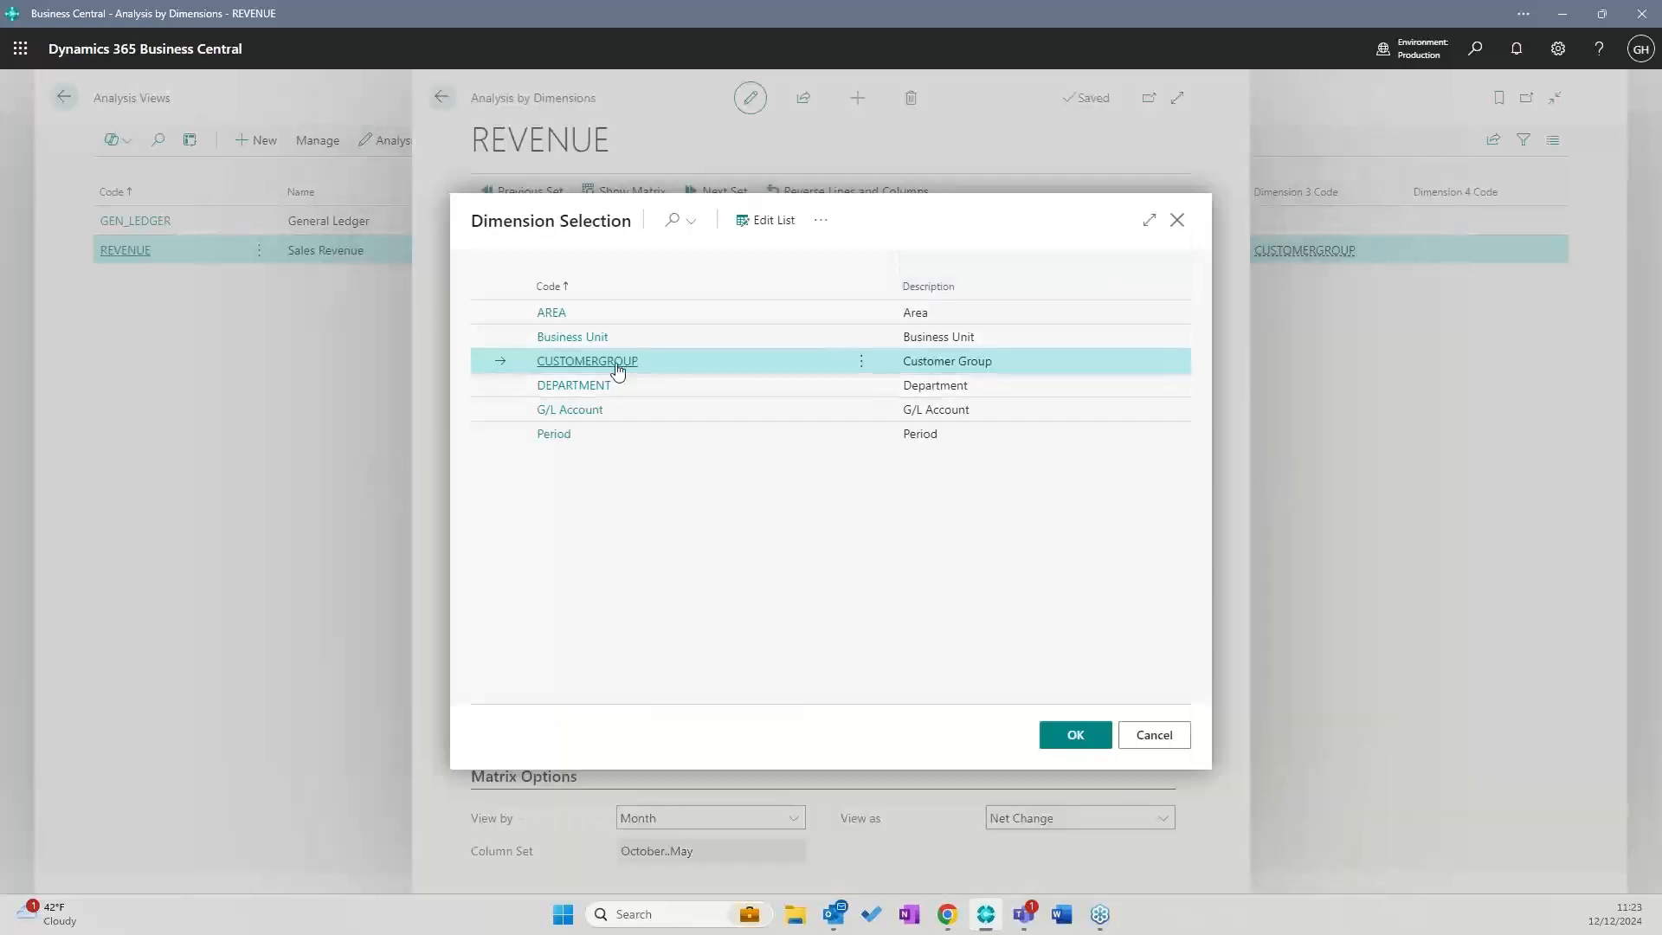
left_click(587, 361)
left_click(715, 411)
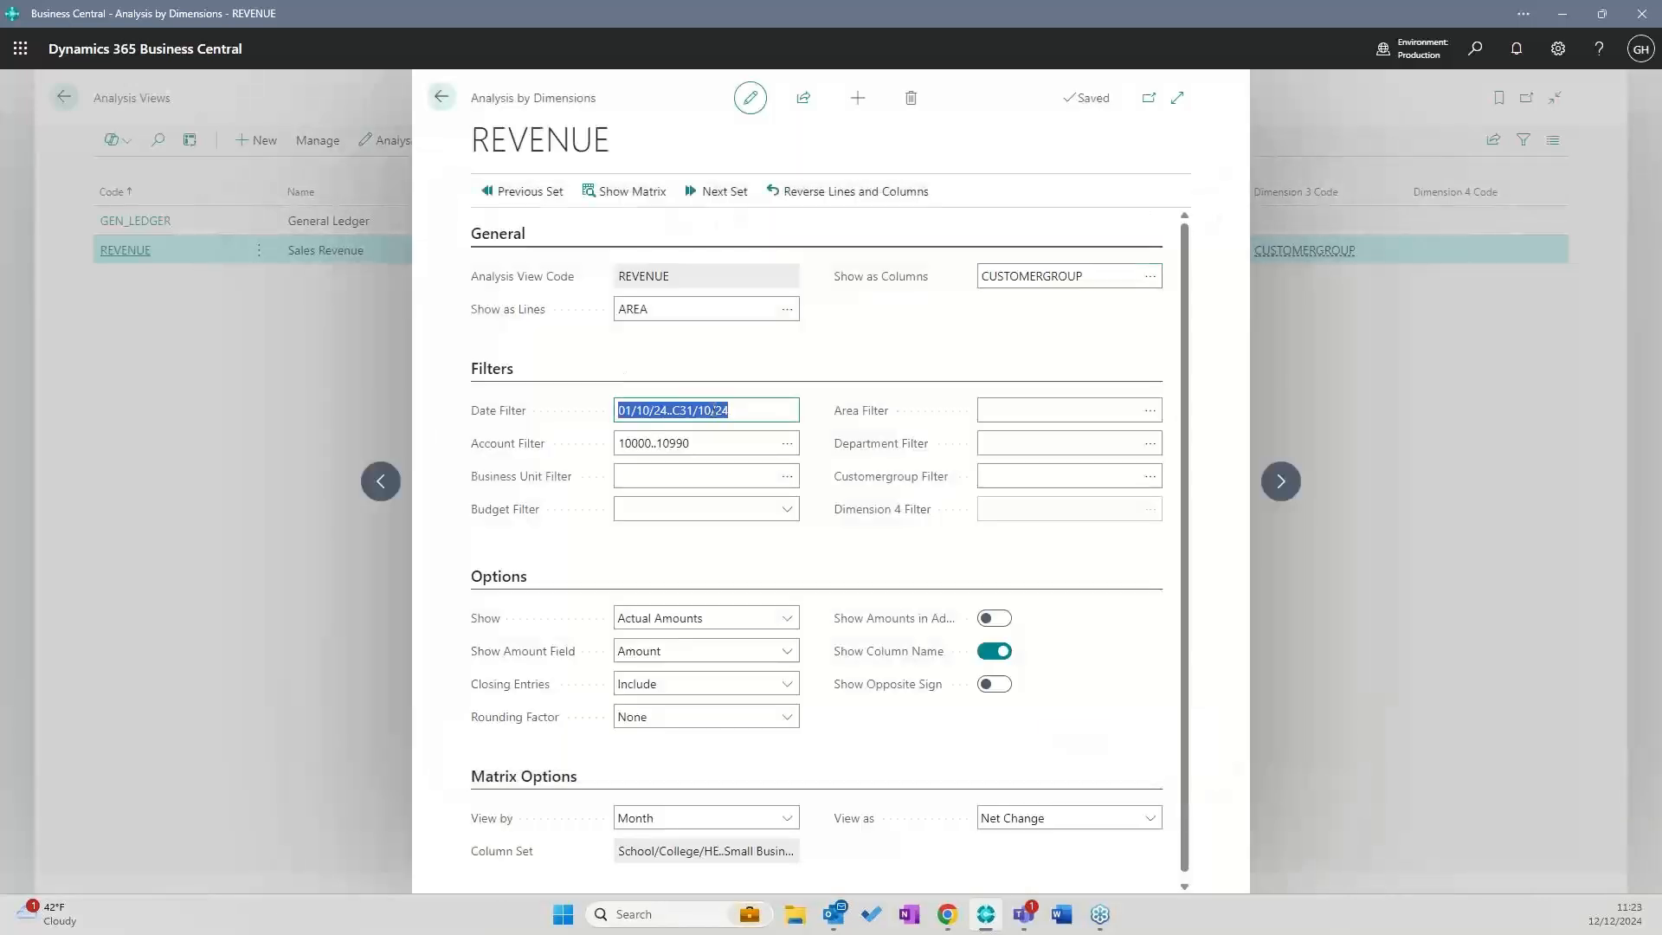
key("BackSpace")
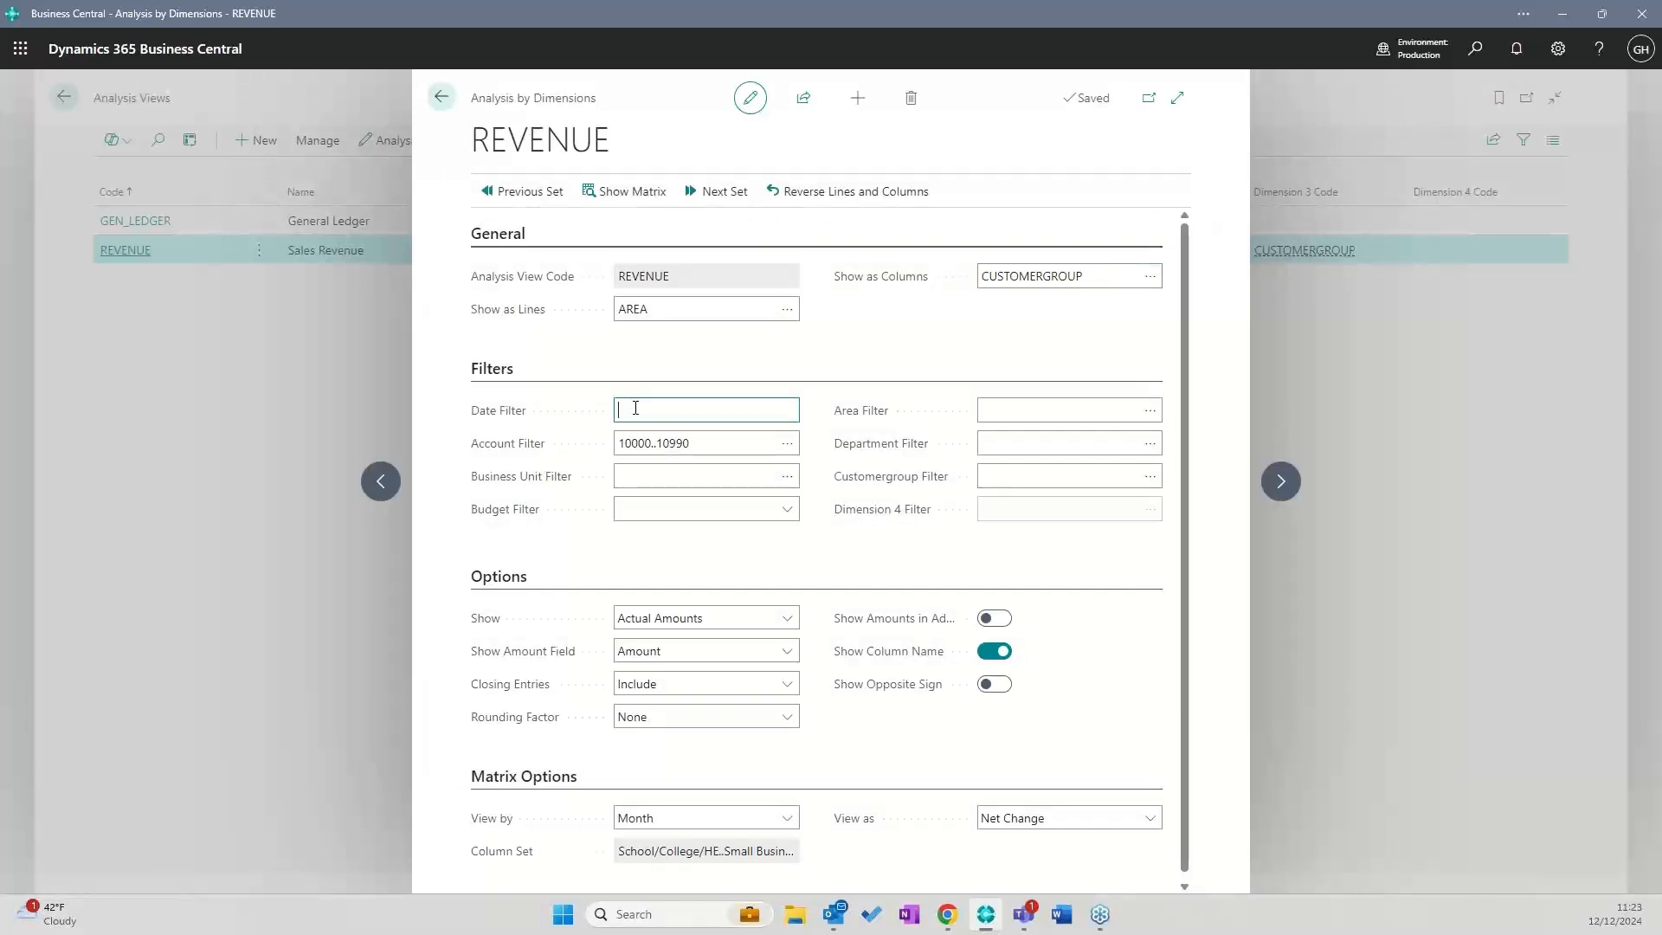
Examine the revenue matrix by area and customer group, and go back to the chart of accounts
left_click(642, 192)
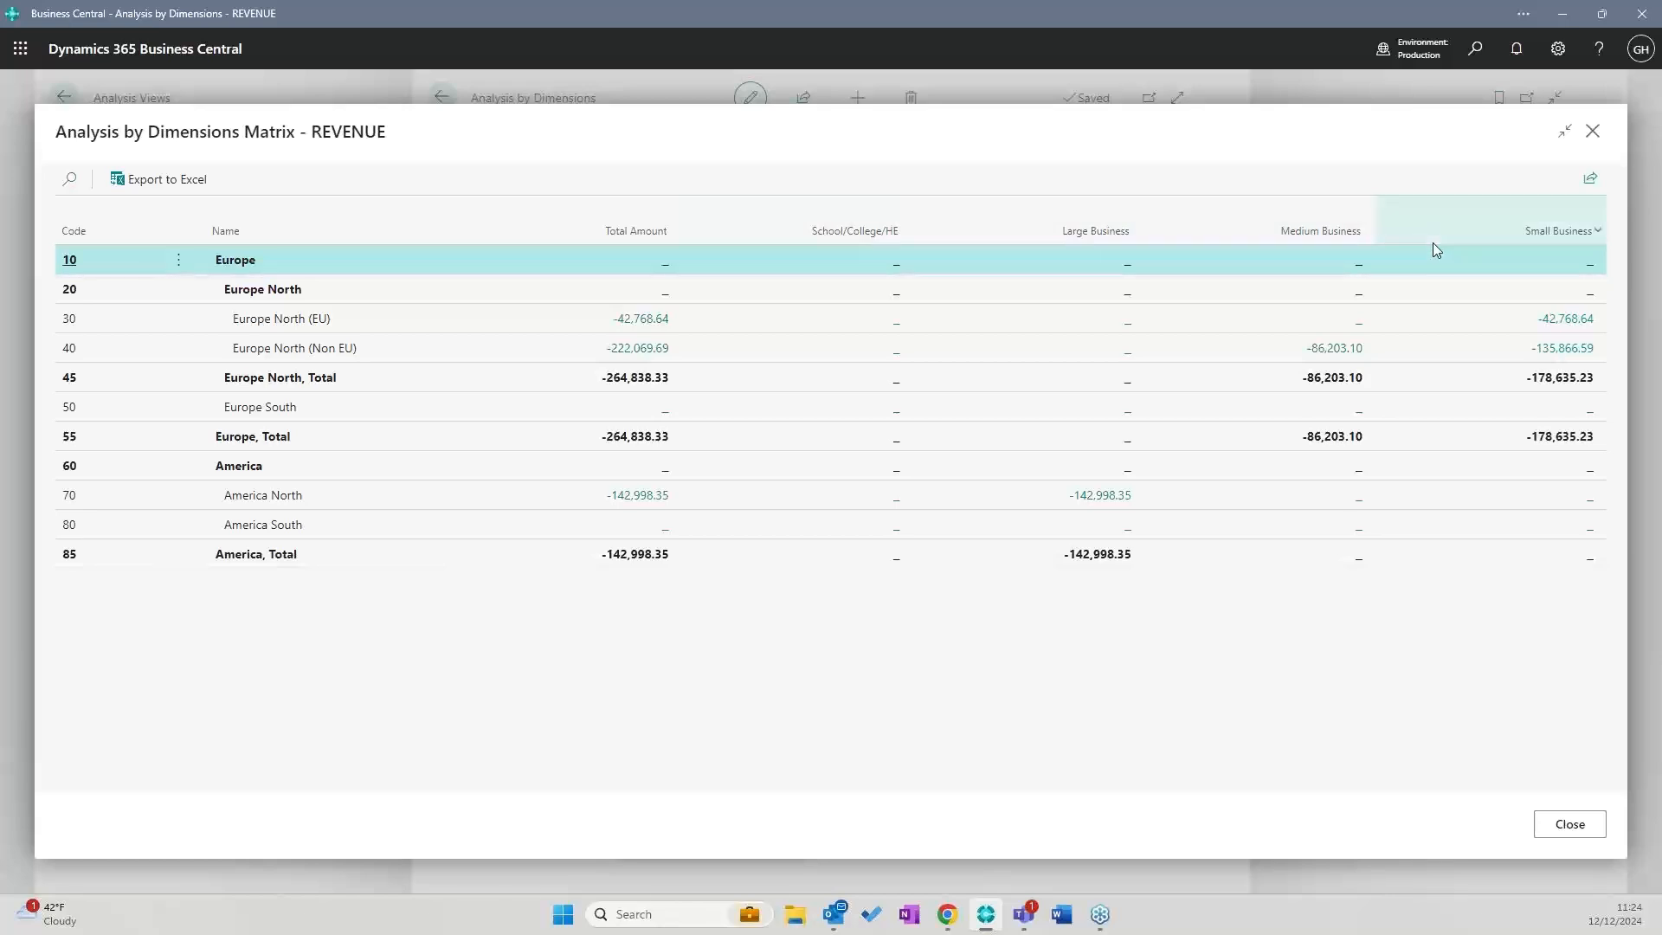
left_click(1595, 135)
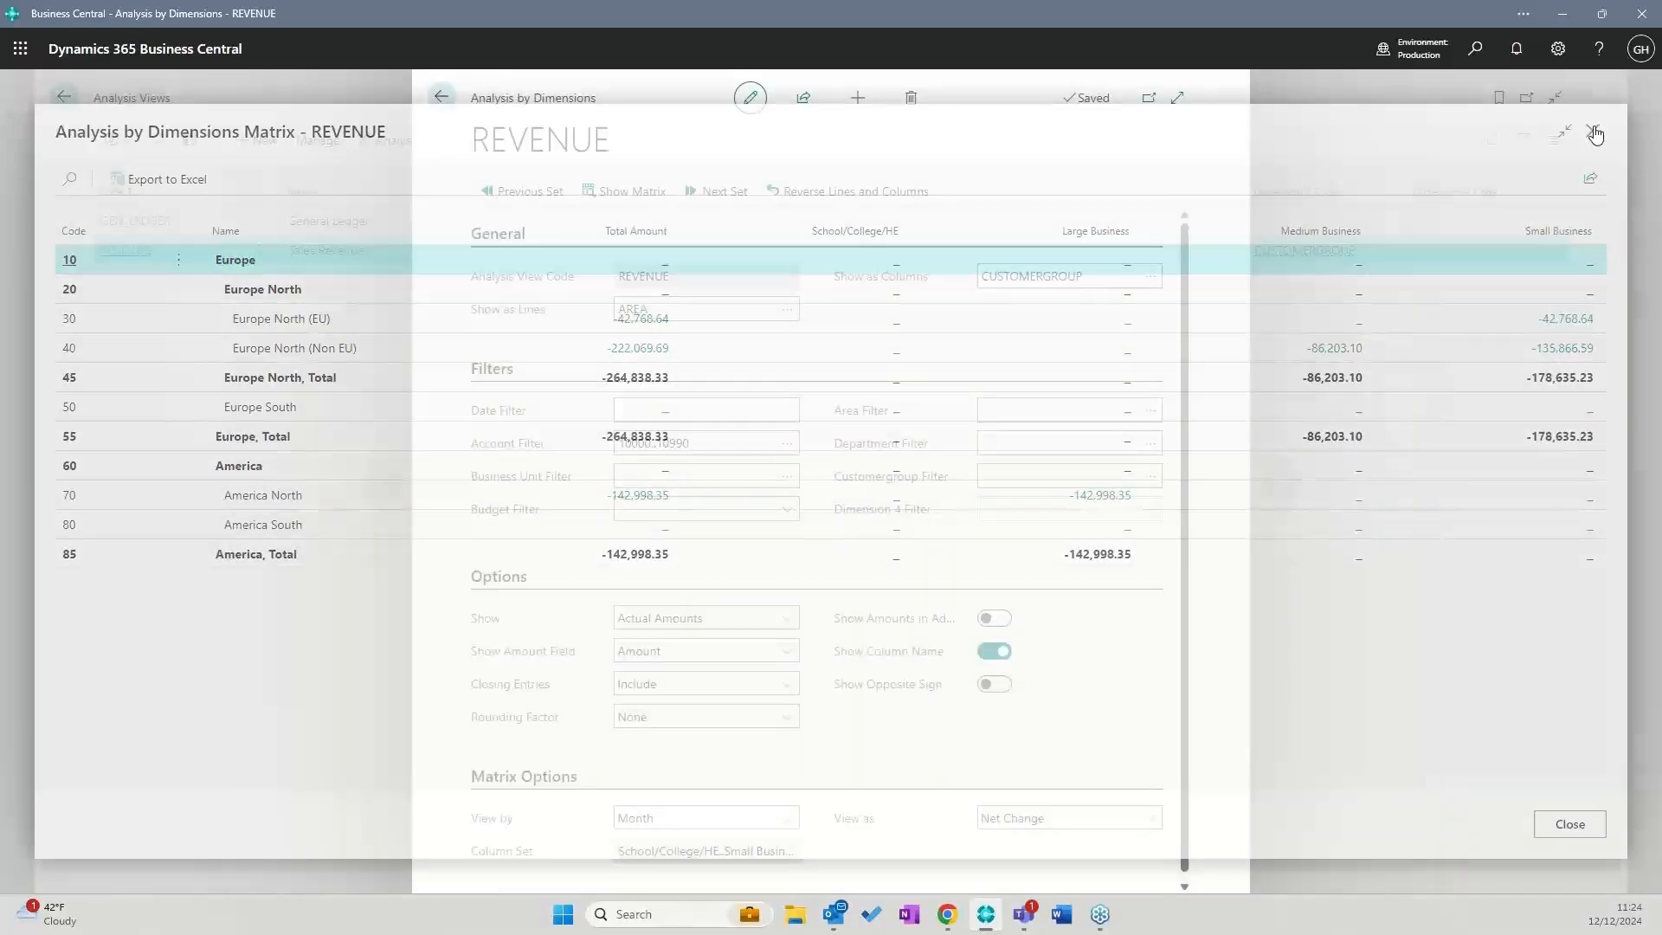
left_click(442, 98)
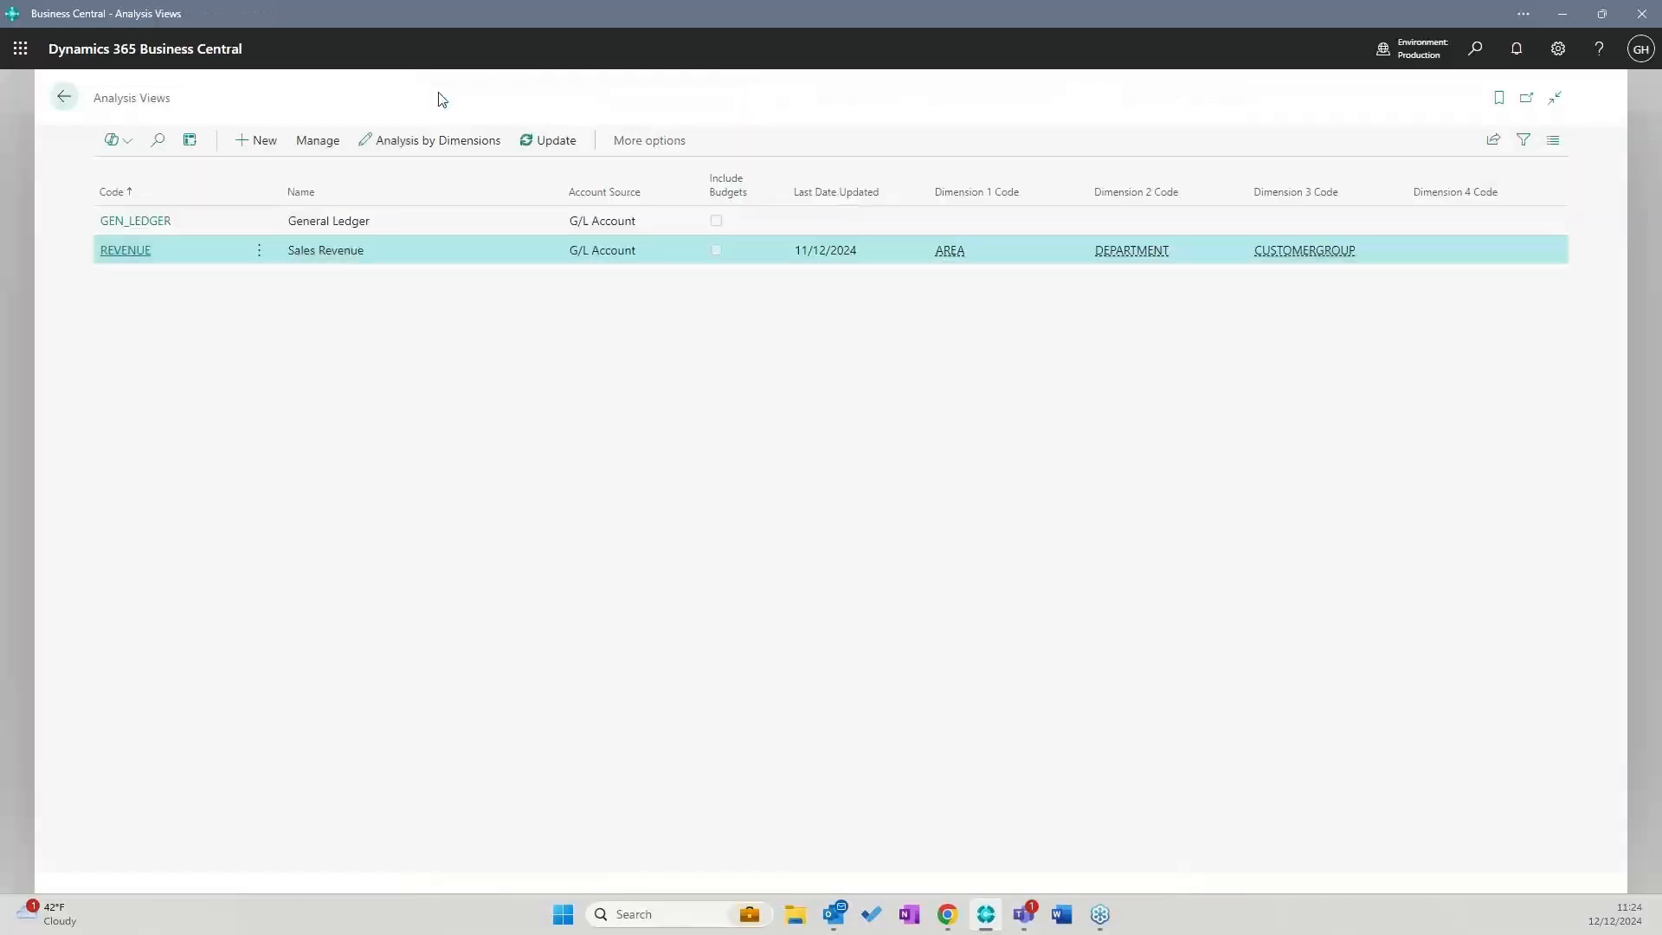
left_click(59, 100)
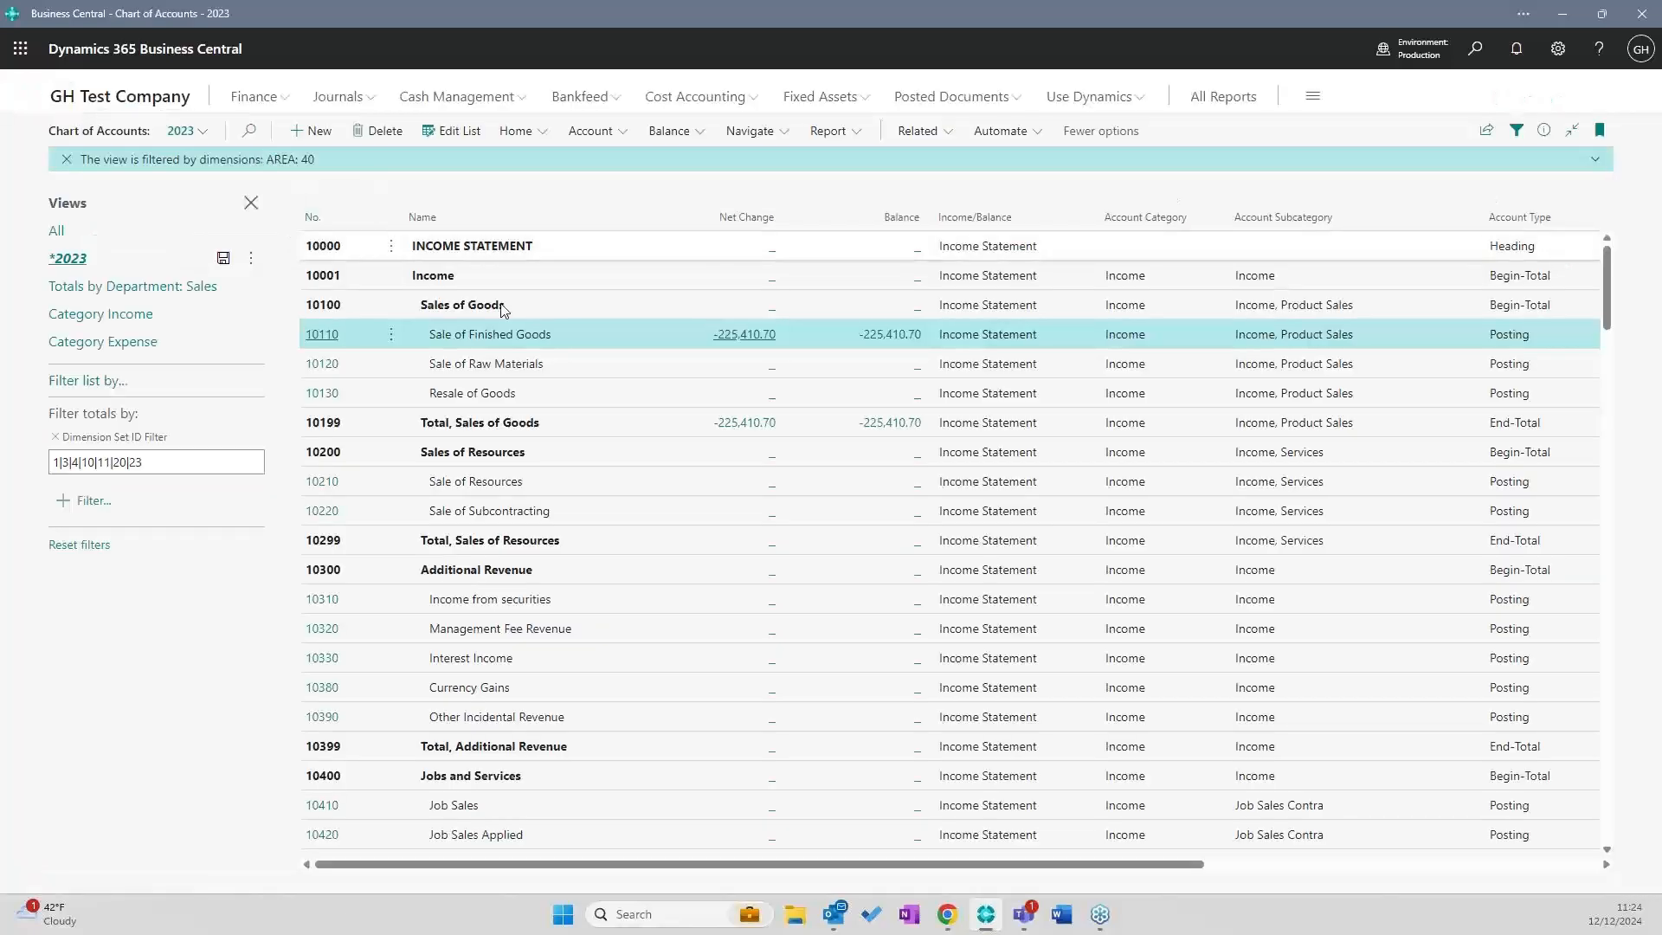
Review the G/L account card of Sale of Finished Goods, including its posting settings, and close it
left_click(321, 339)
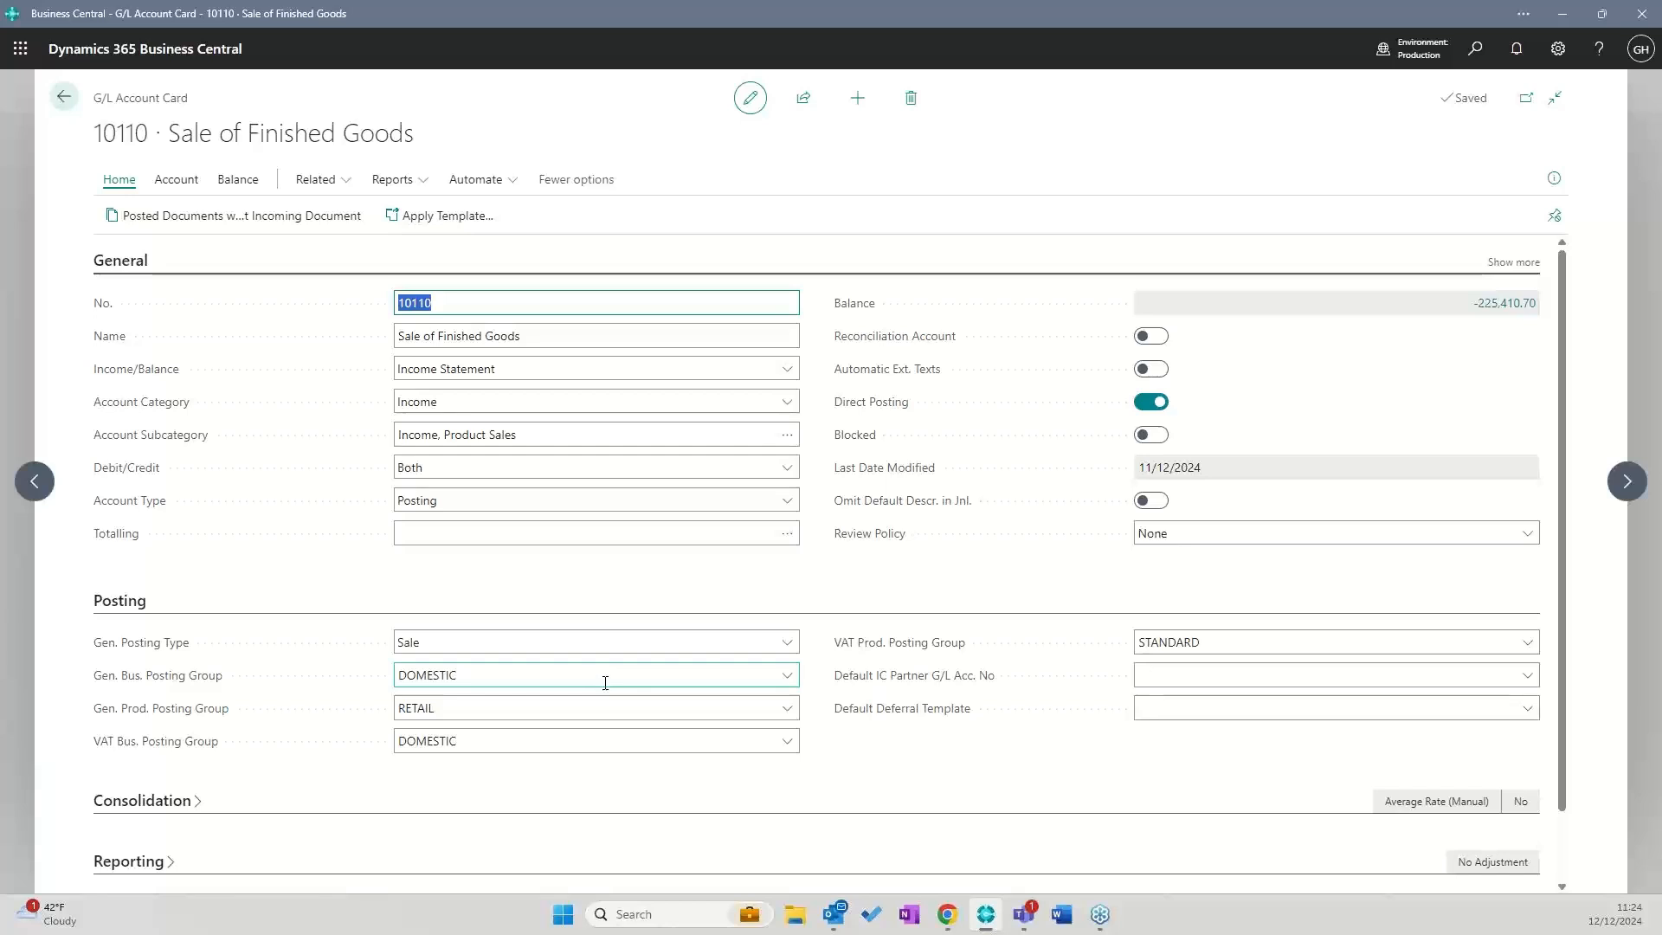
left_click(66, 98)
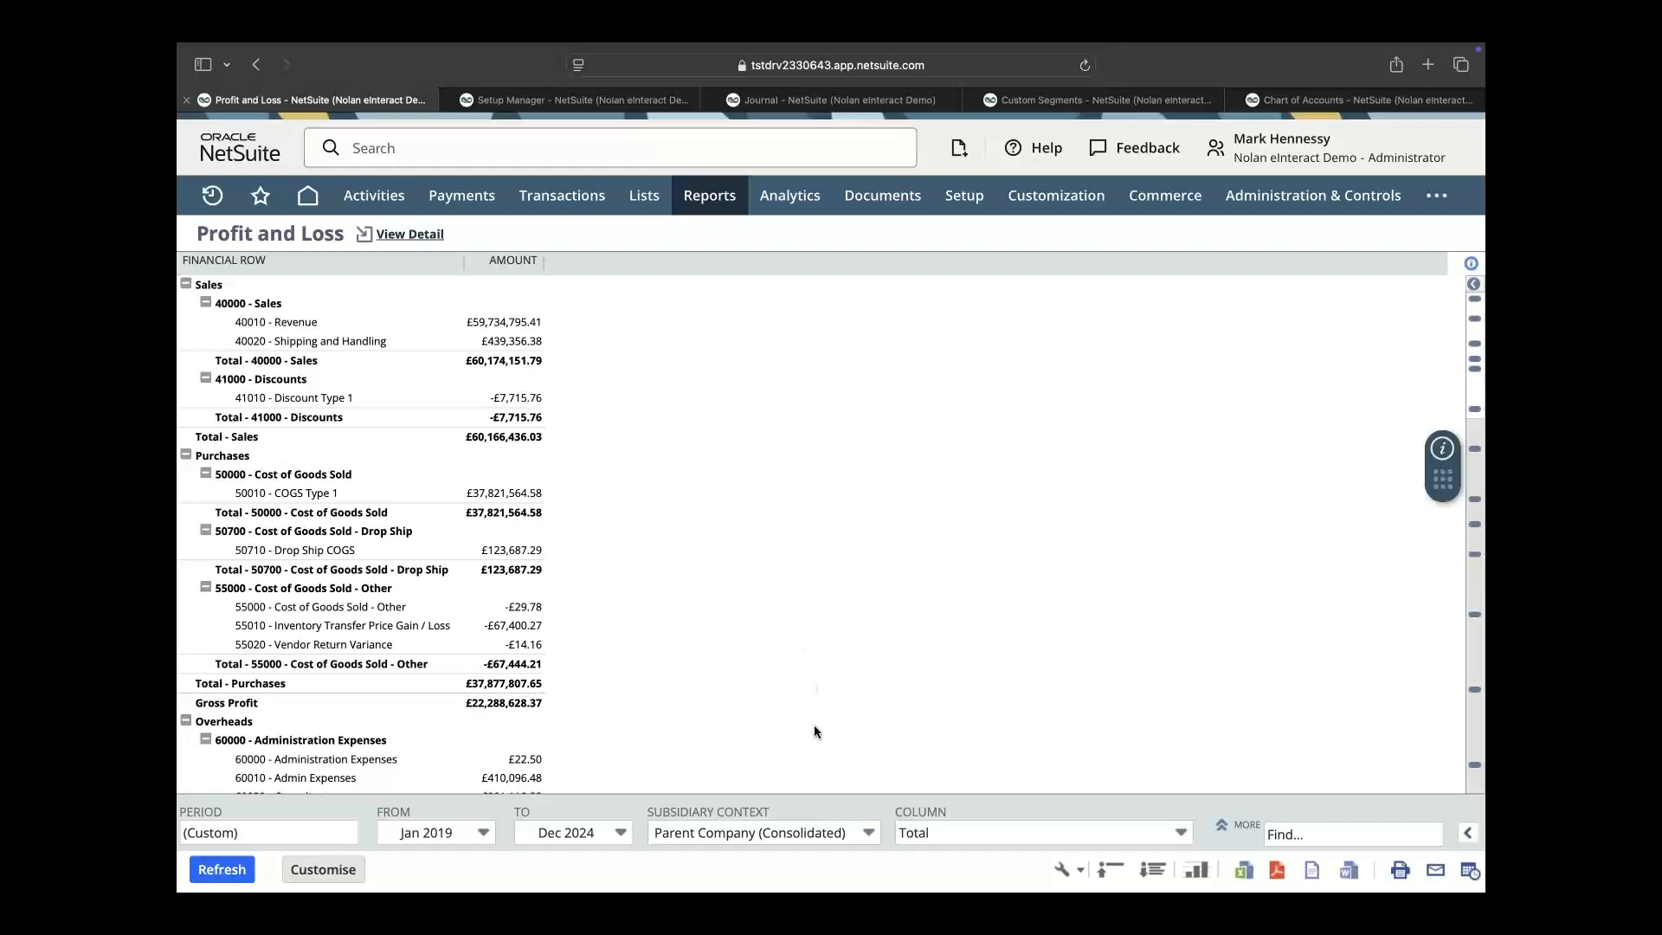
Review the subsidiary context choices and the additional filters of NetSuite's Profit and Loss report without changing them
left_click(869, 836)
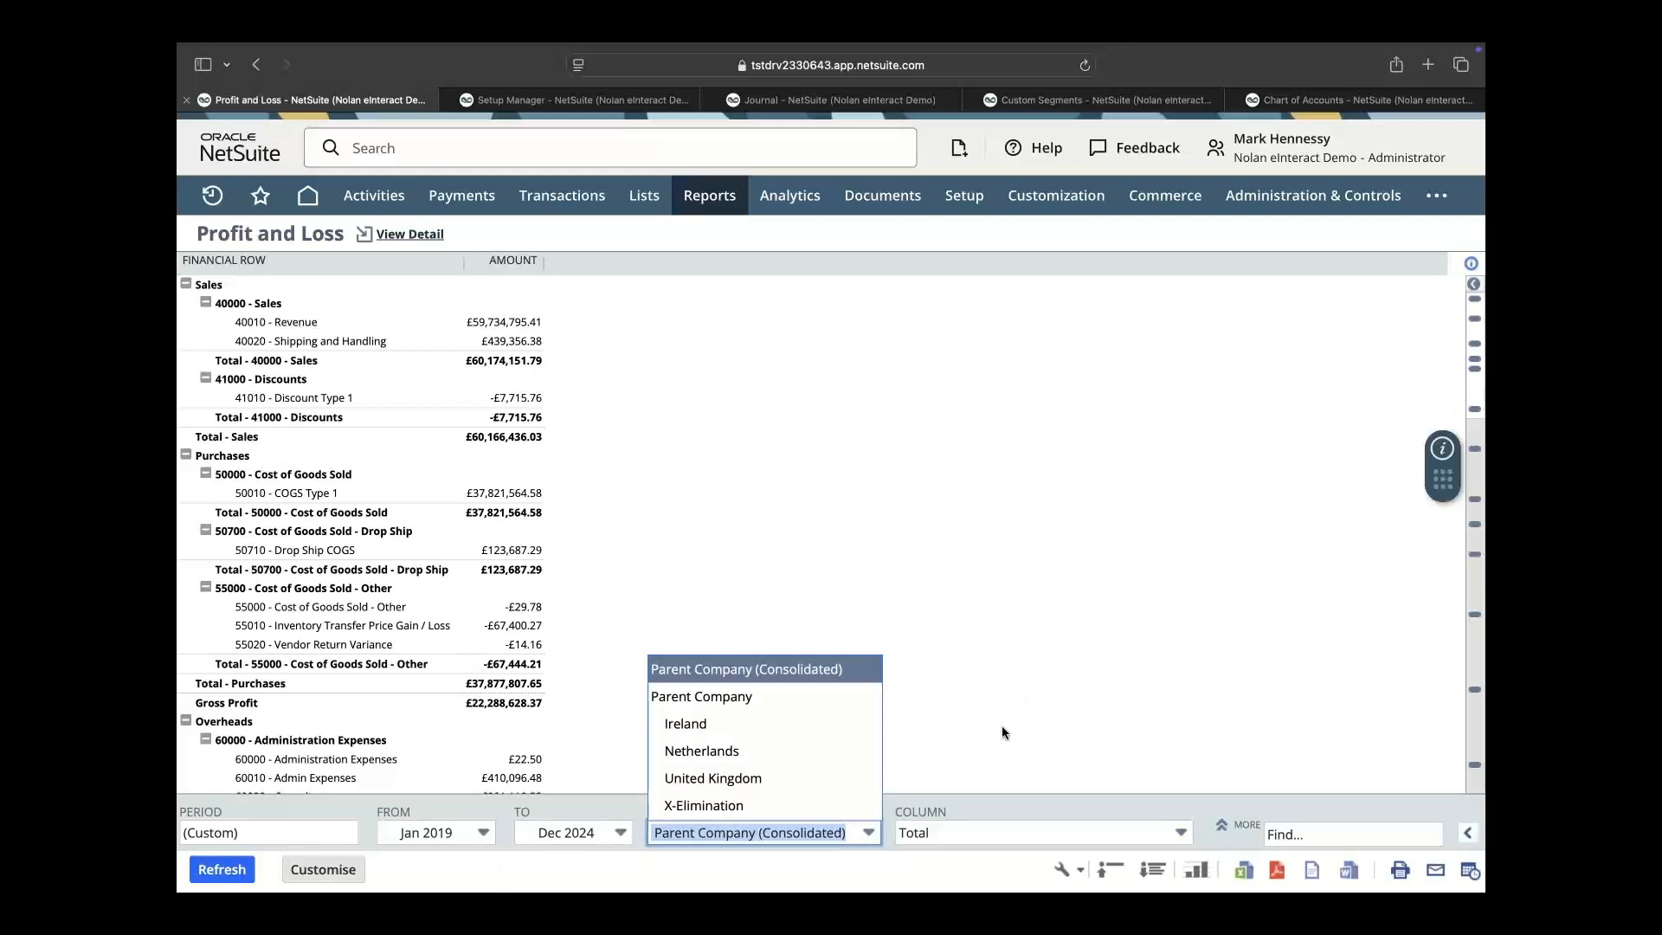
left_click(838, 597)
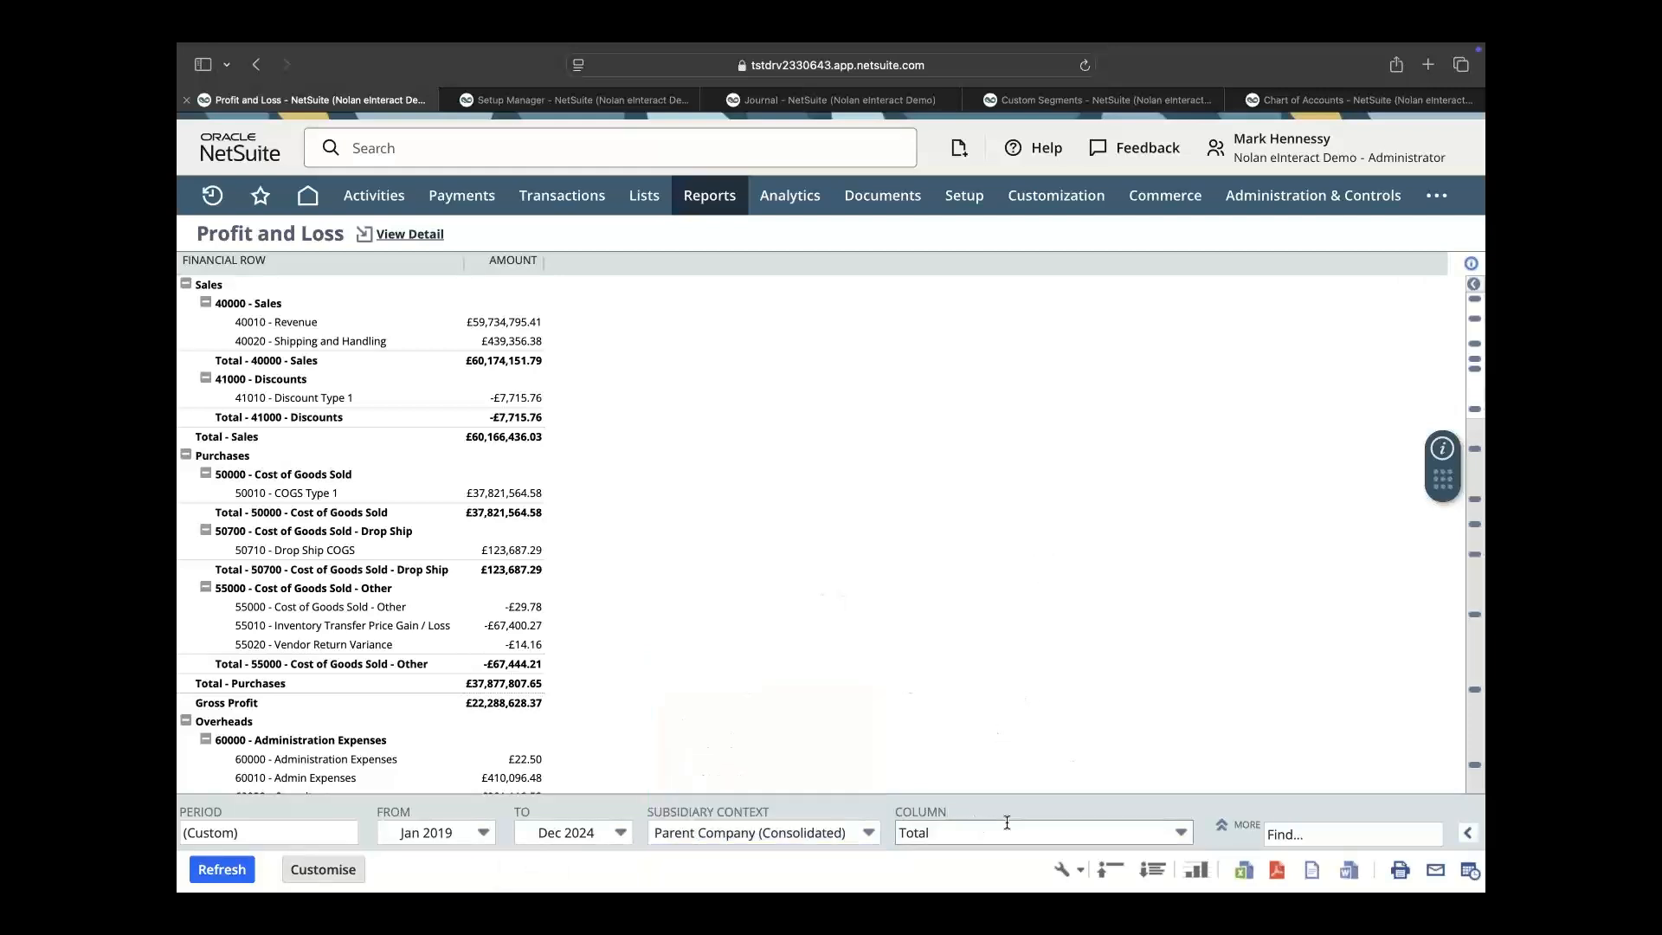
left_click(1236, 825)
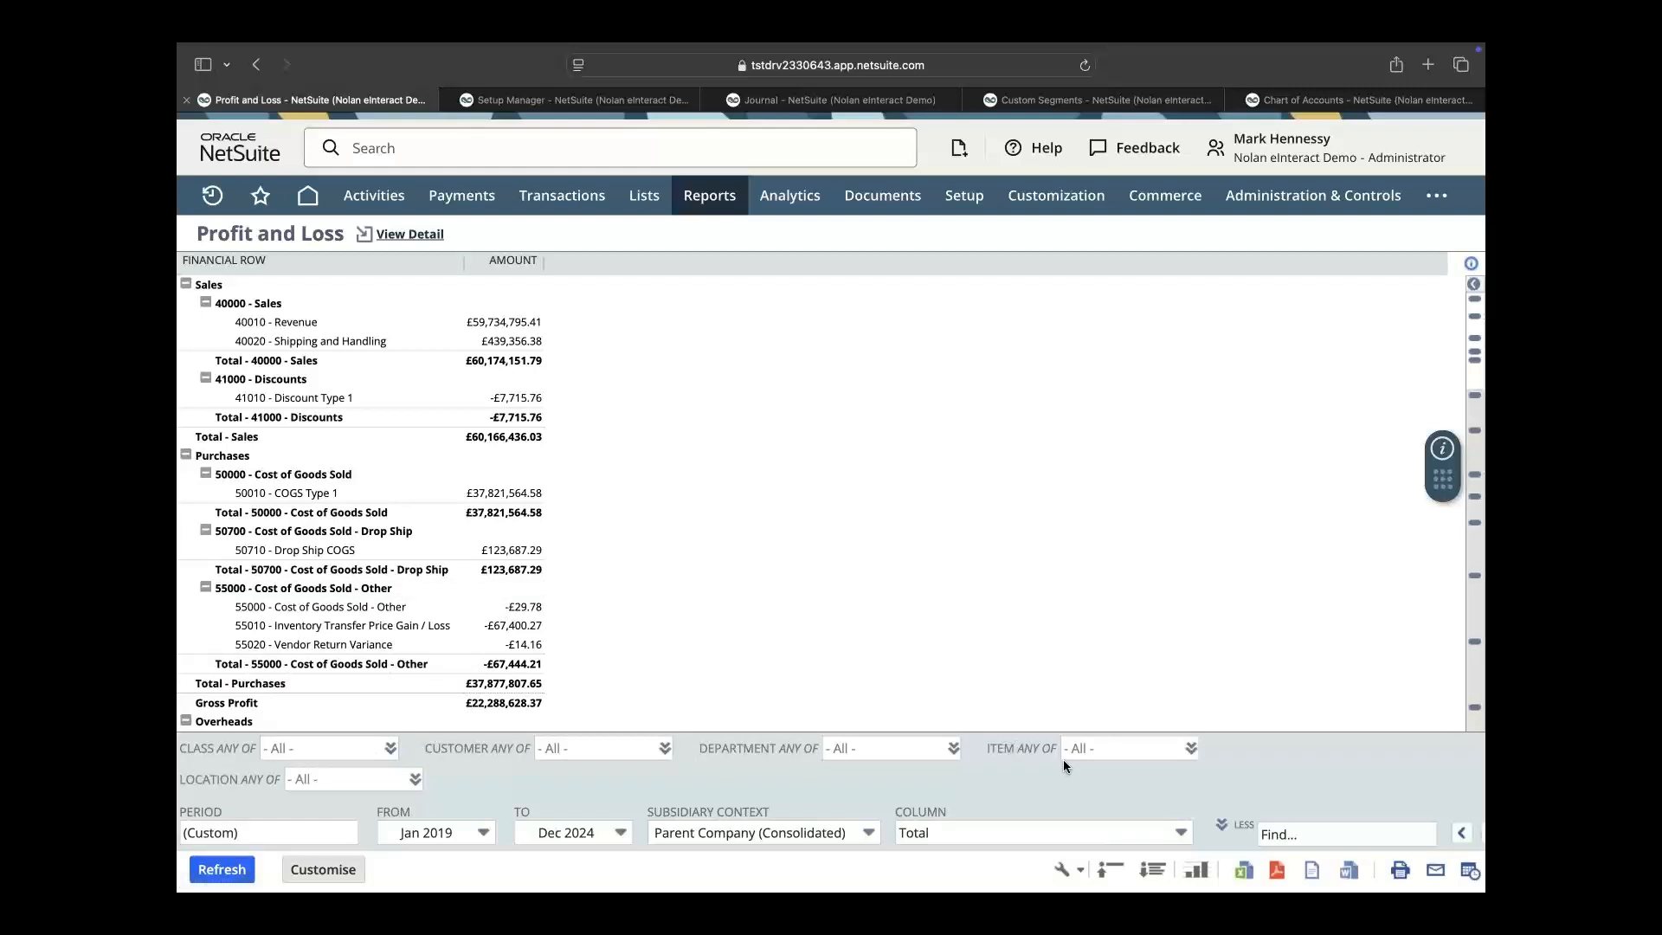
left_click(1225, 824)
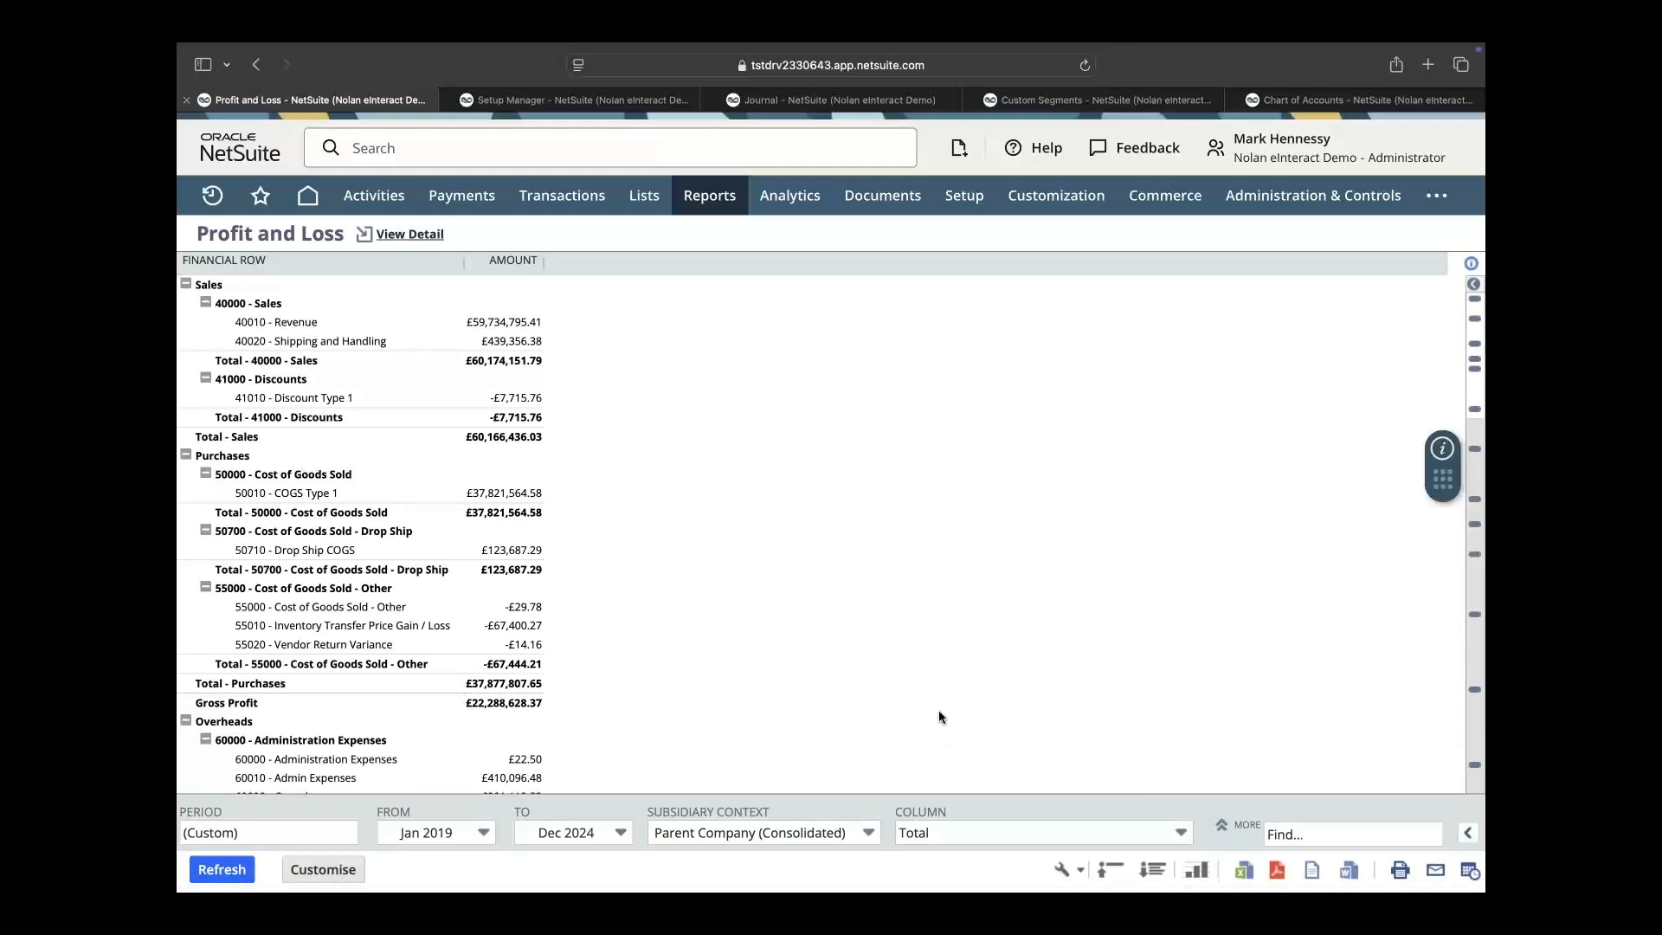
Break the Profit and Loss report down into columns by Subsidiary and refresh it
left_click(1181, 833)
scroll(1047, 757, "down", 3)
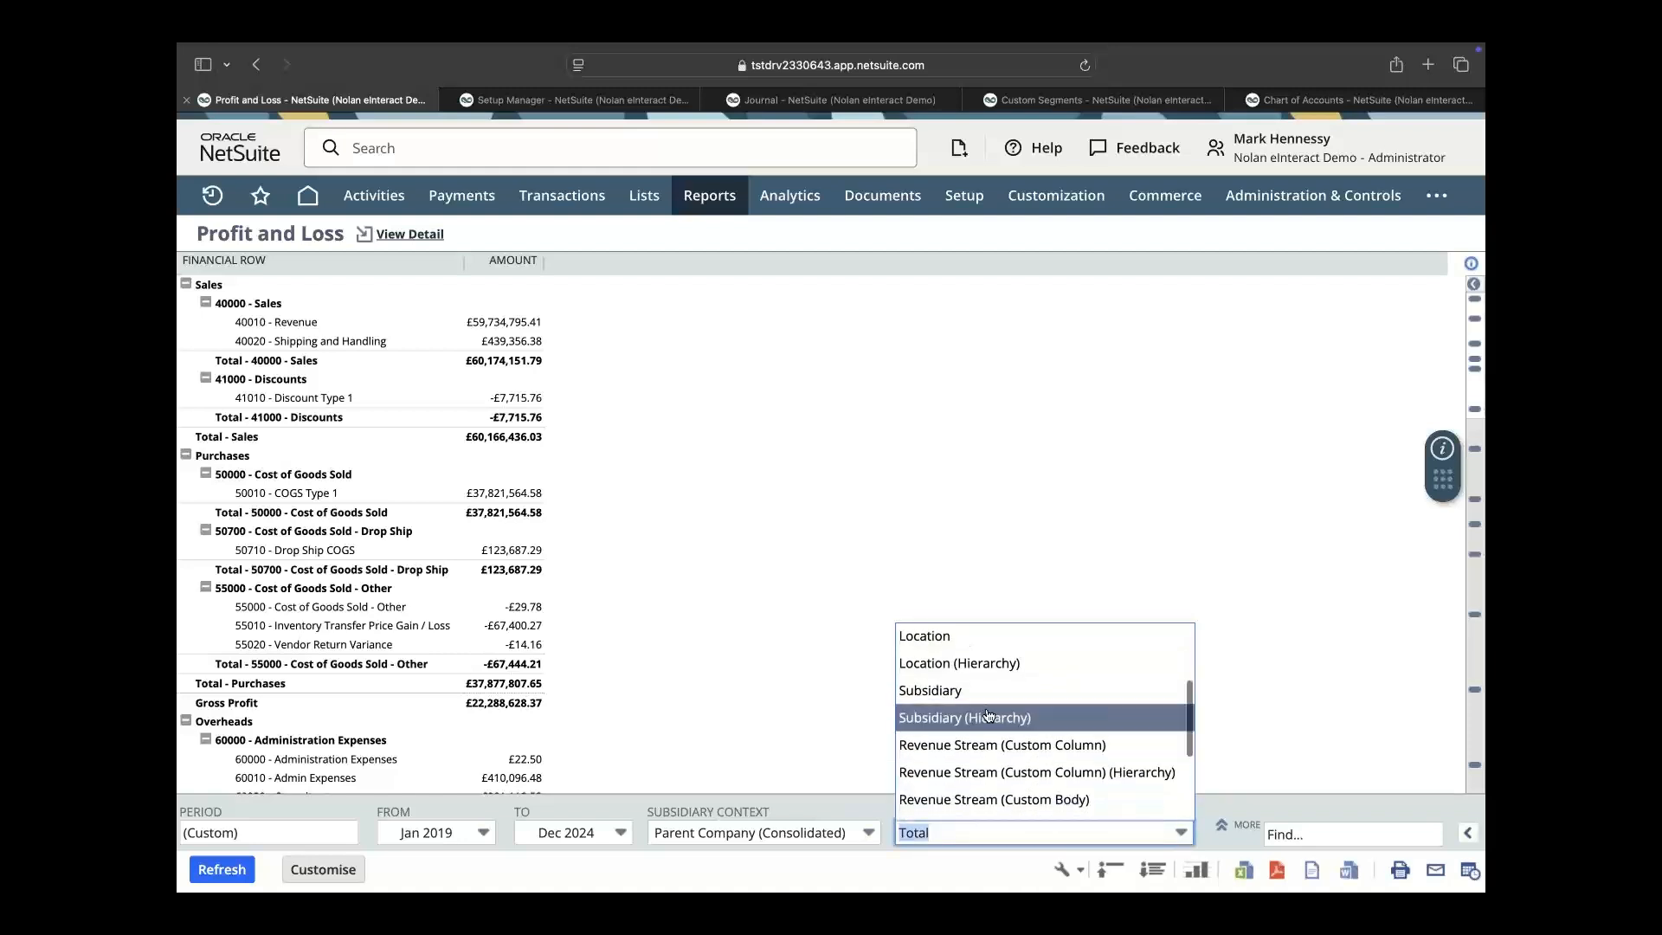
left_click(996, 688)
left_click(228, 872)
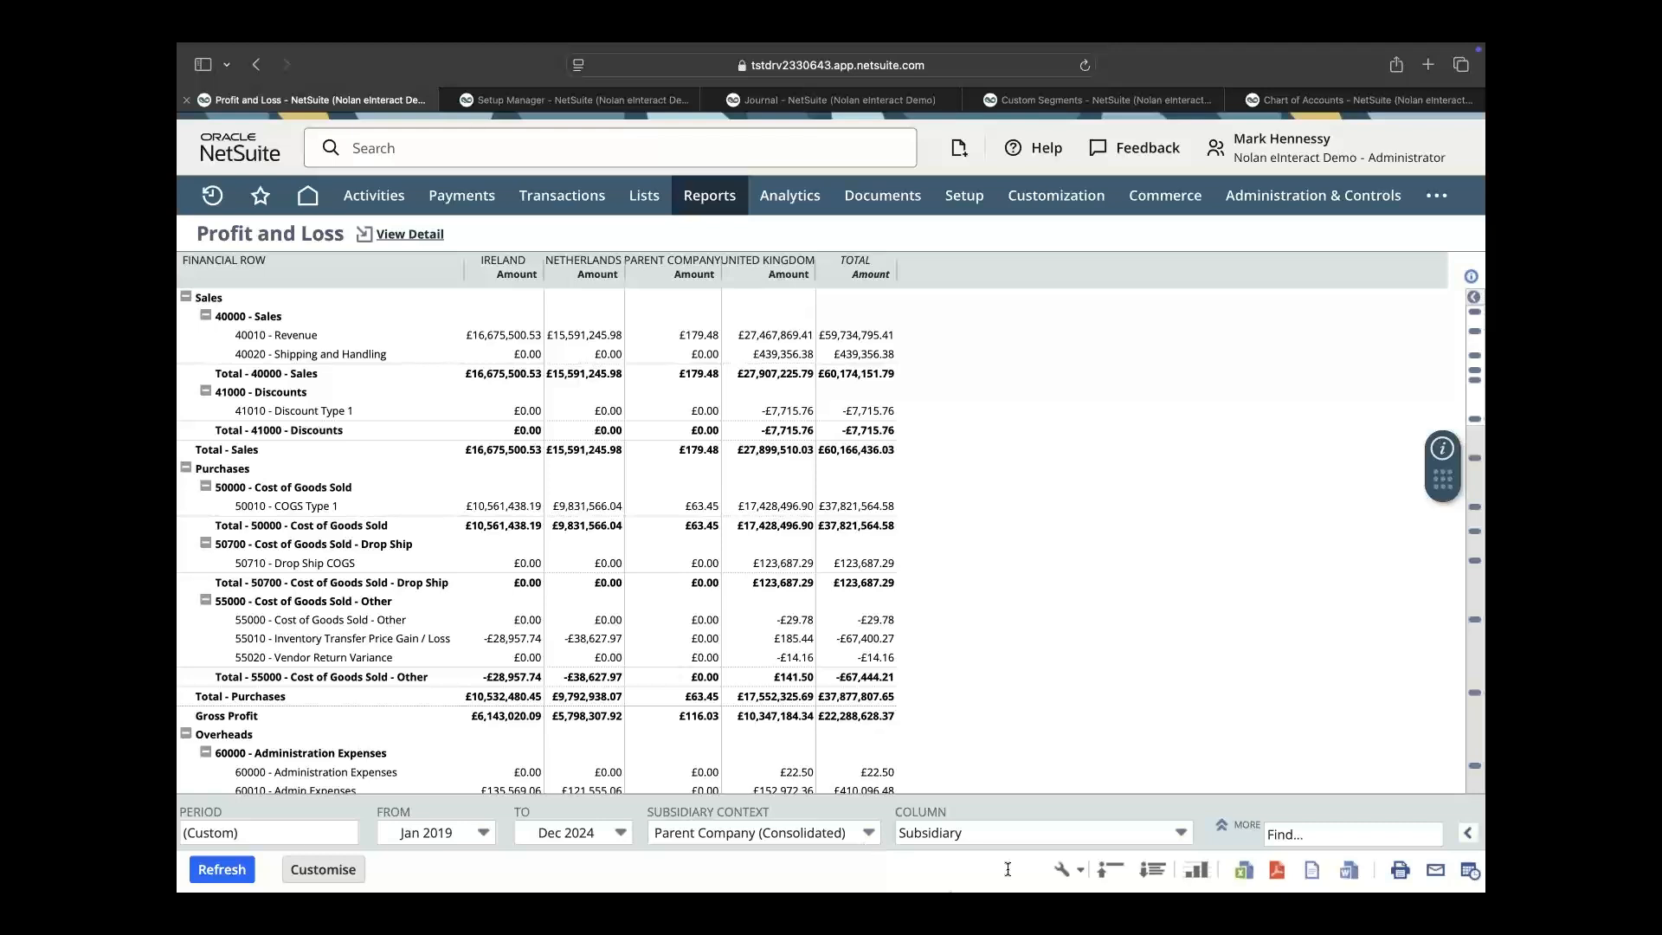
Show the Profit and Loss report in columns by Location and review its figures from sales through overheads
left_click(1180, 833)
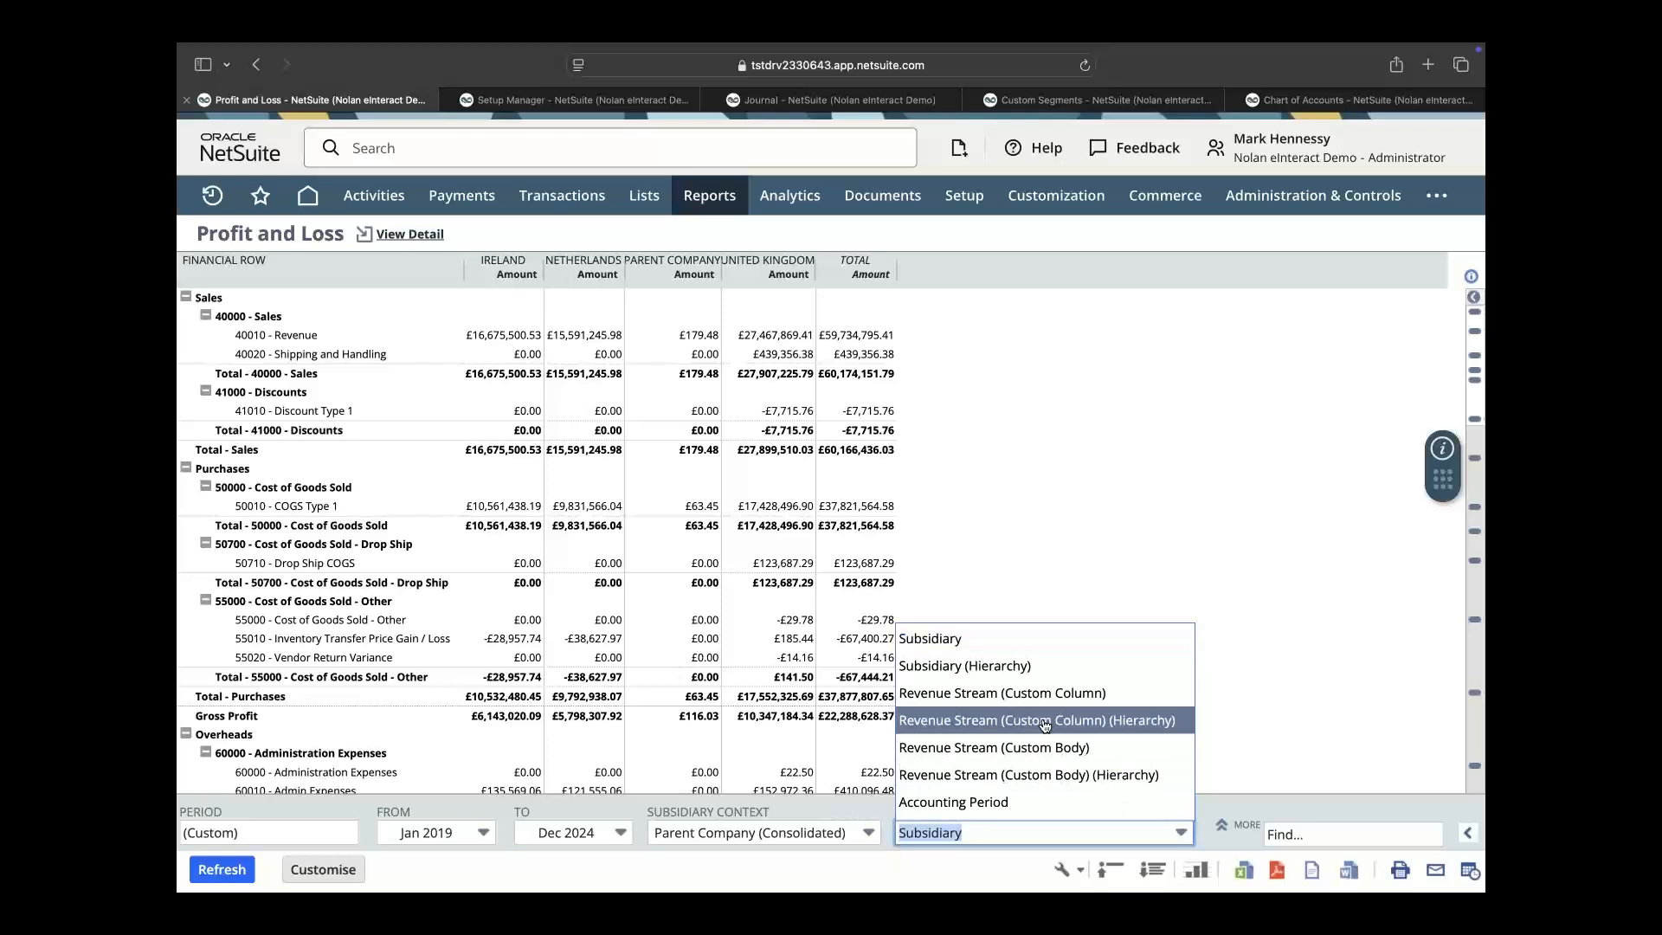
scroll(1045, 725, "up", 5)
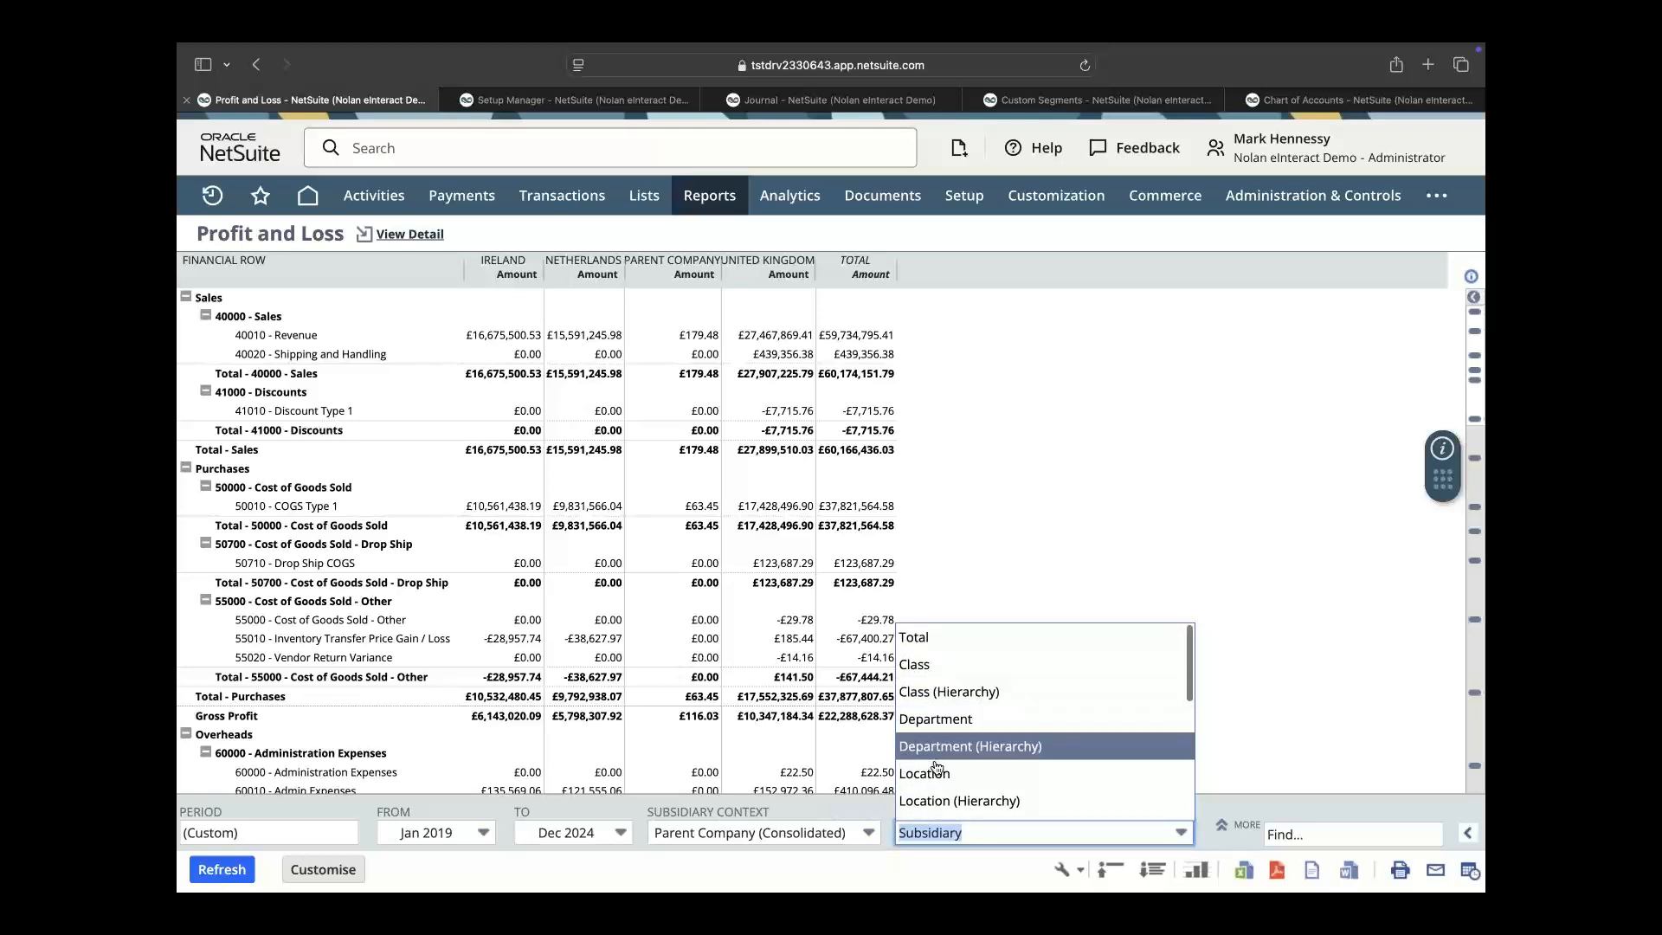
scroll(996, 745, "down", 5)
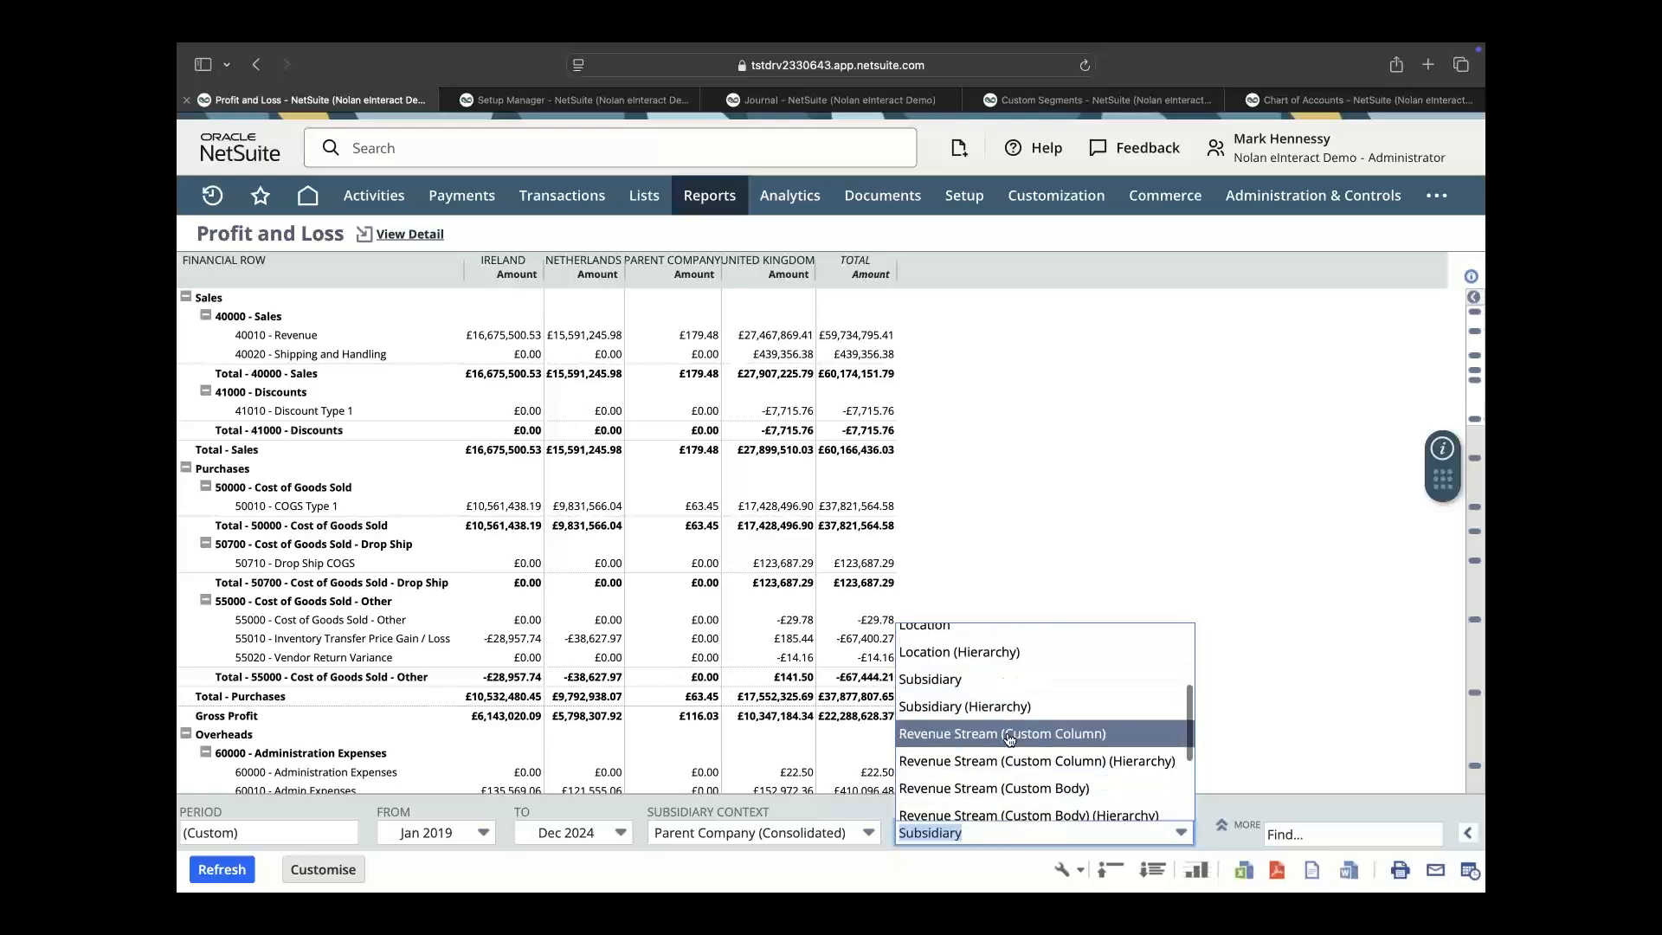
scroll(1010, 738, "down", 1)
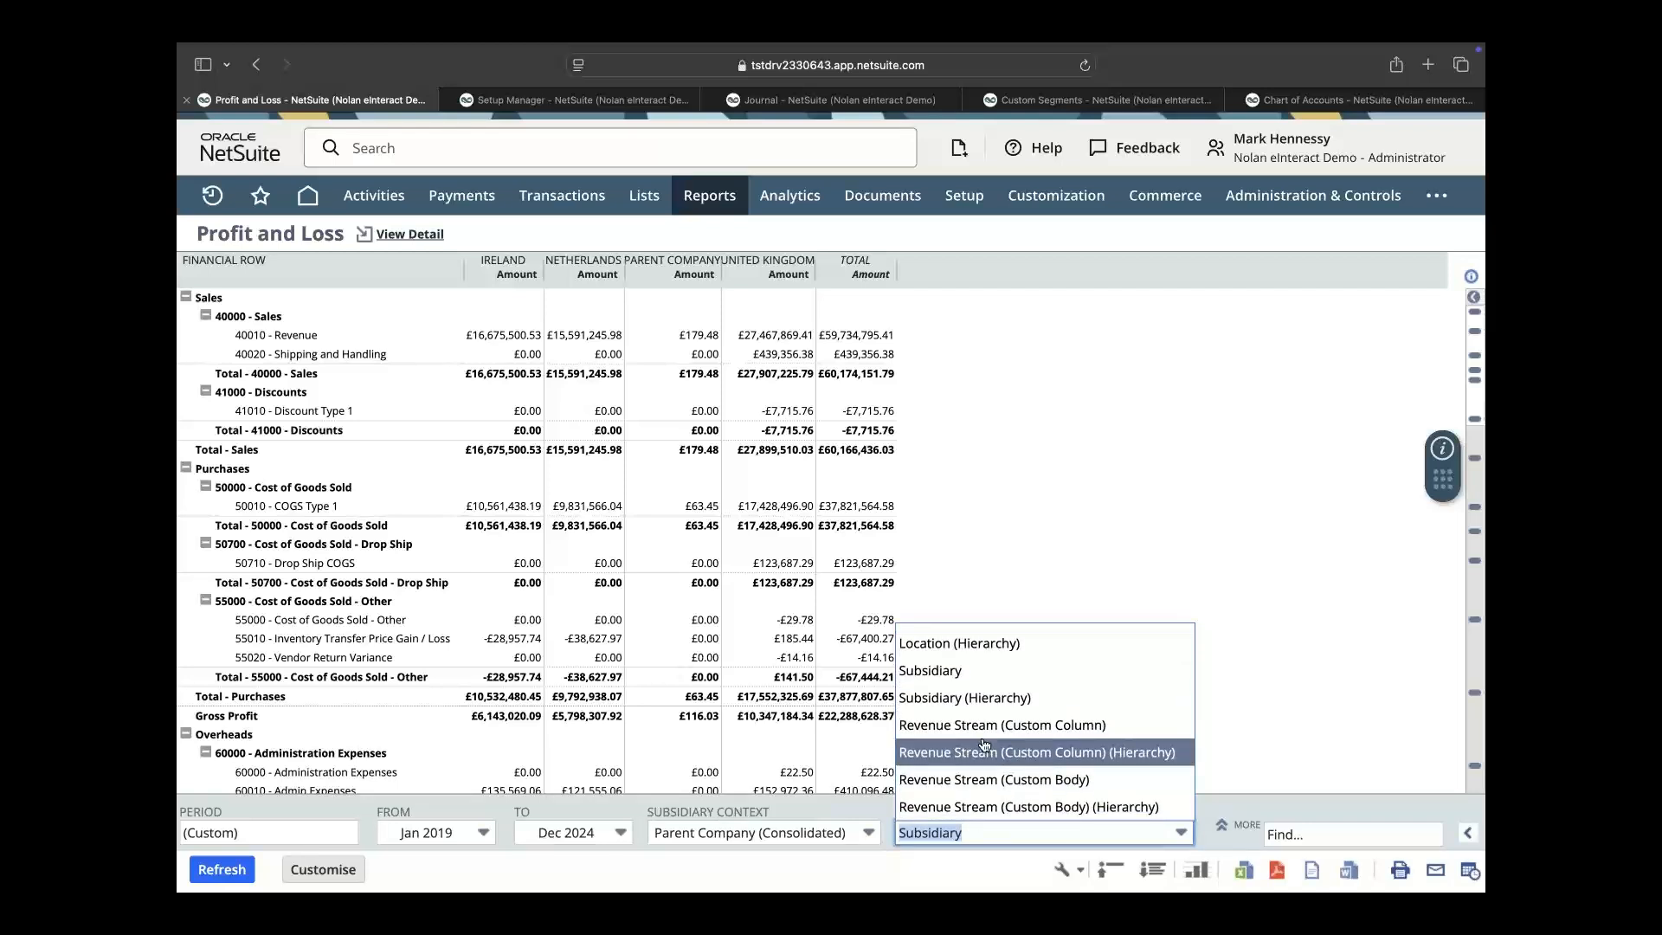
scroll(985, 744, "down", 2)
scroll(985, 744, "up", 5)
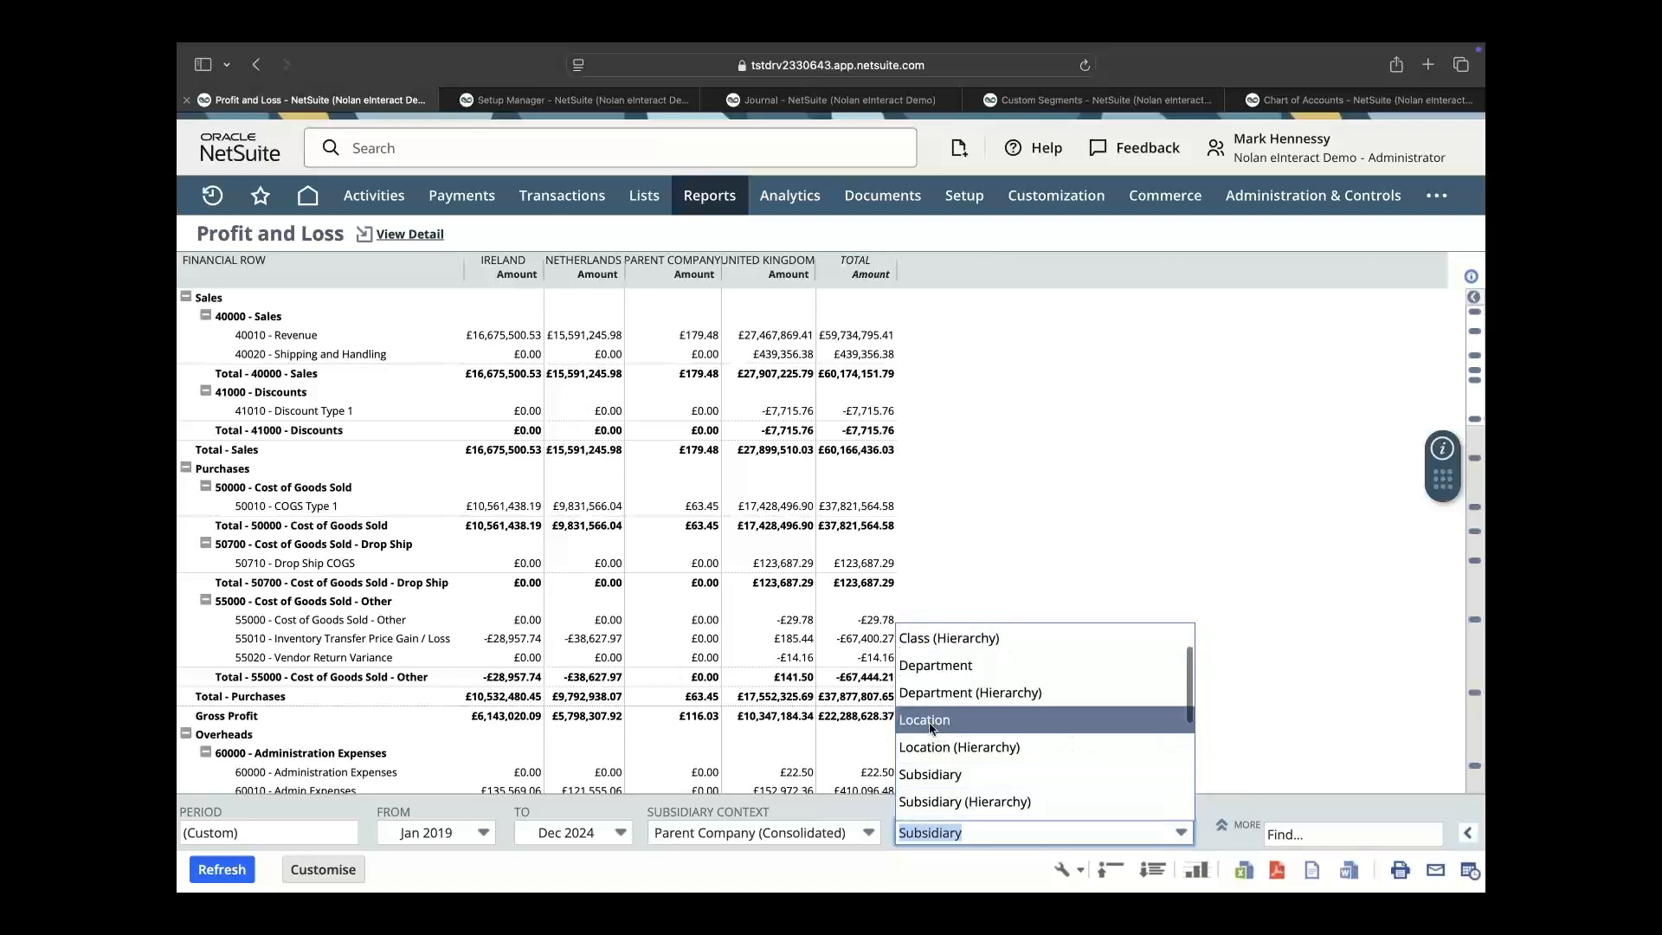
left_click(977, 722)
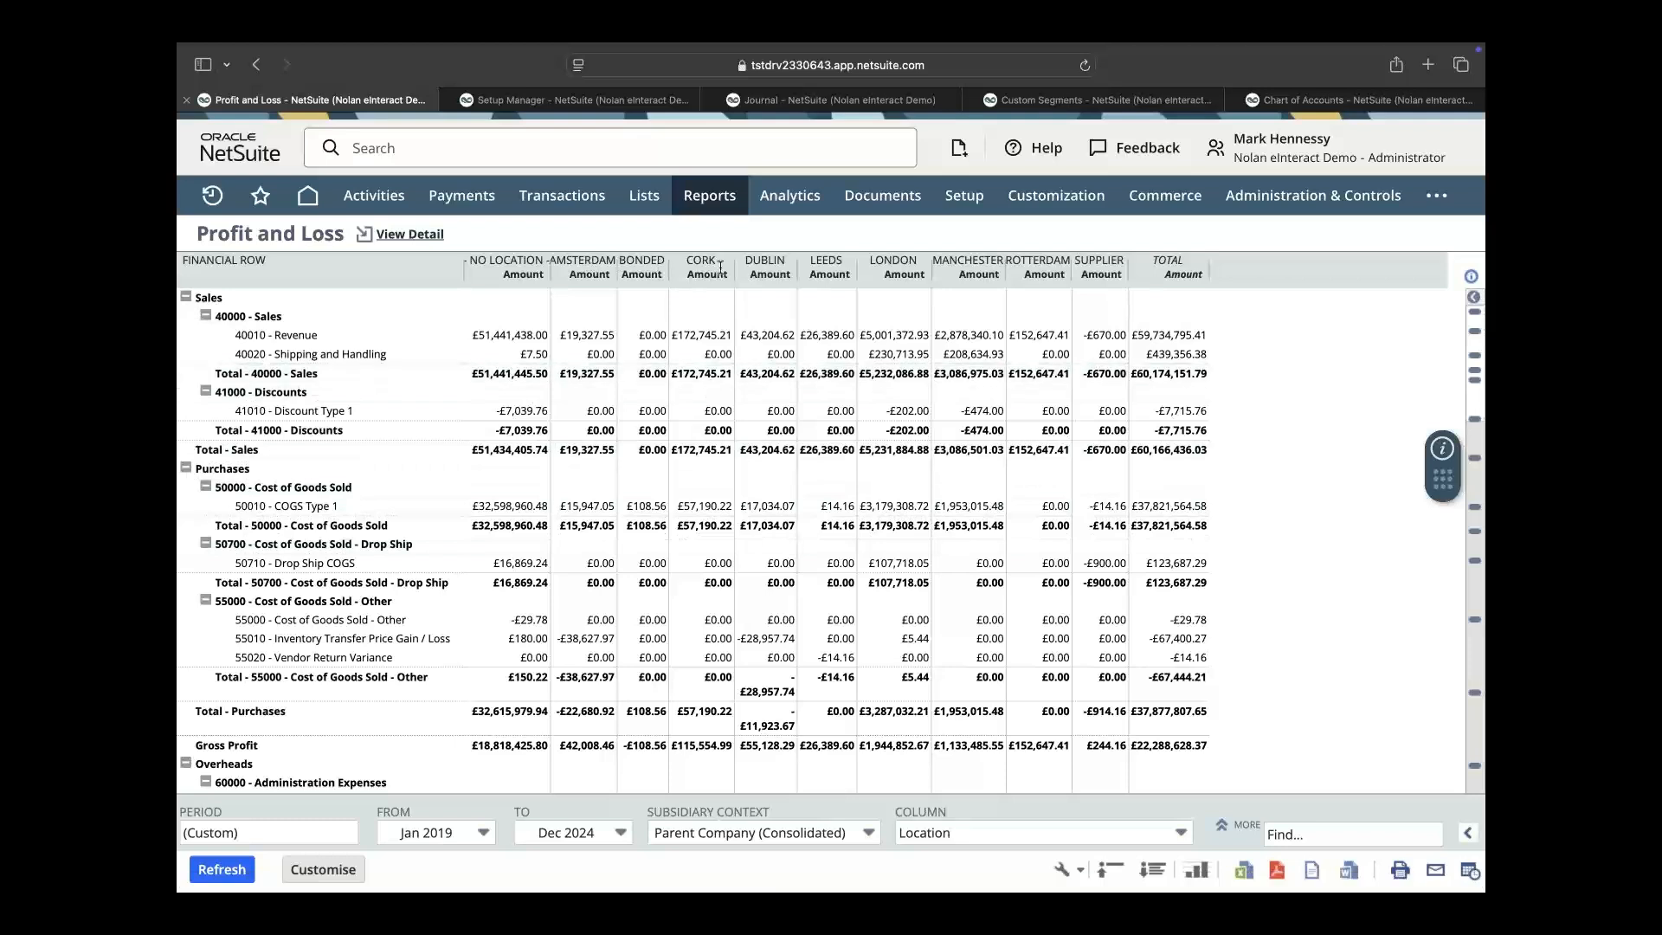
scroll(753, 264, "right", 1)
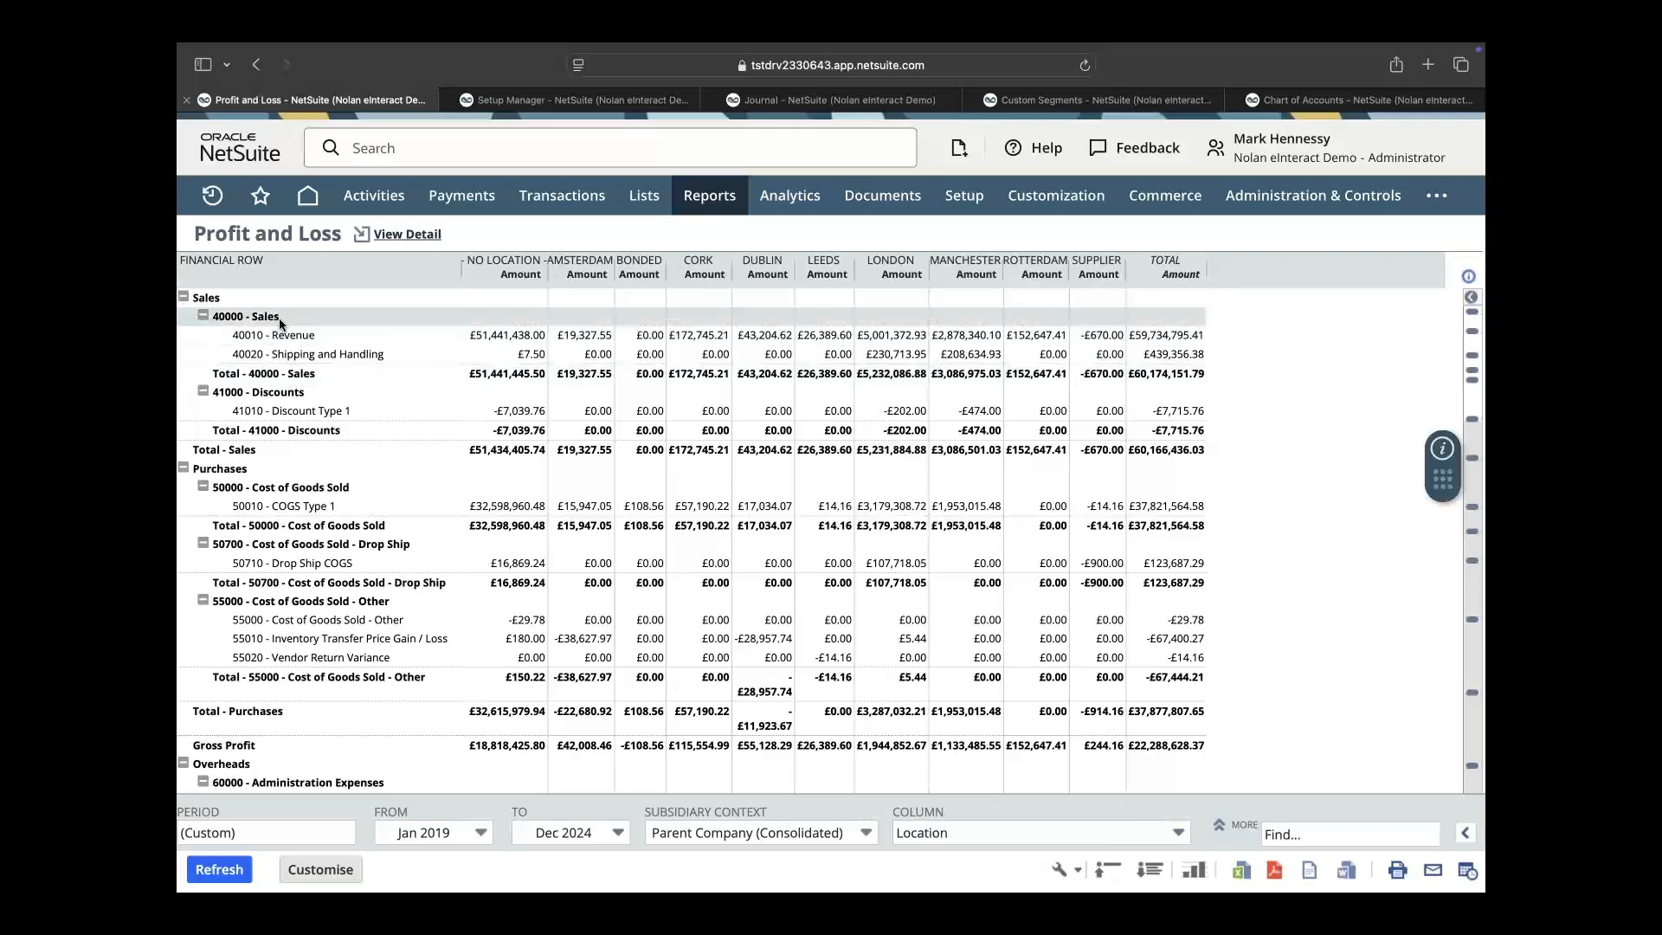
scroll(276, 316, "left", 1)
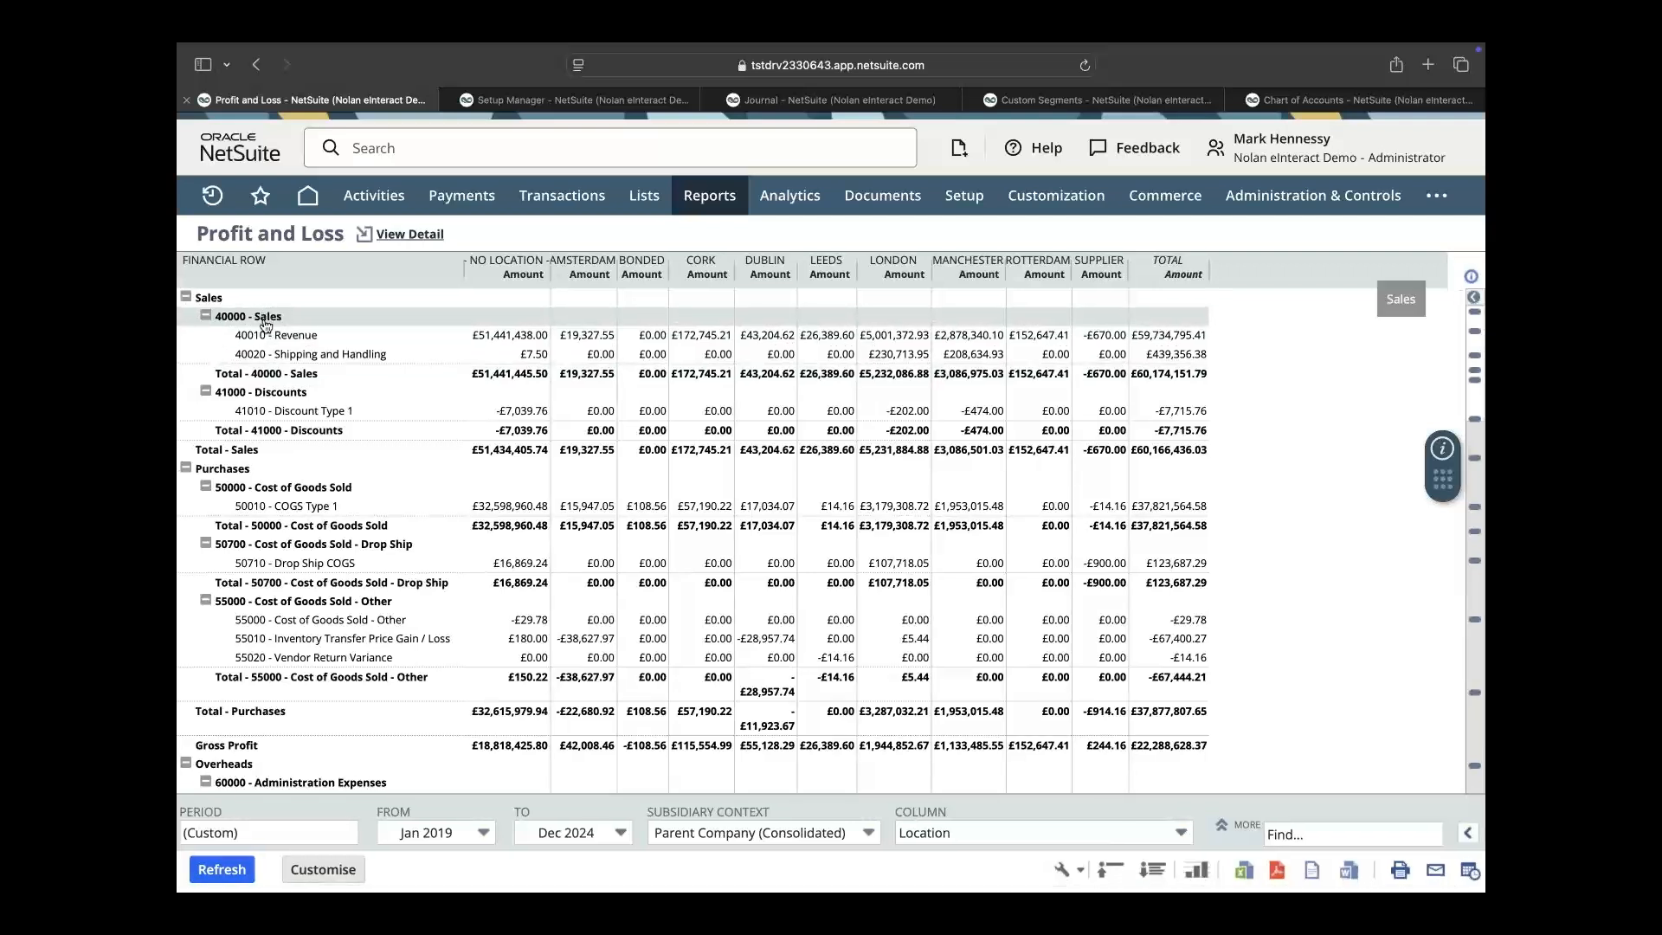
scroll(575, 482, "down", 8)
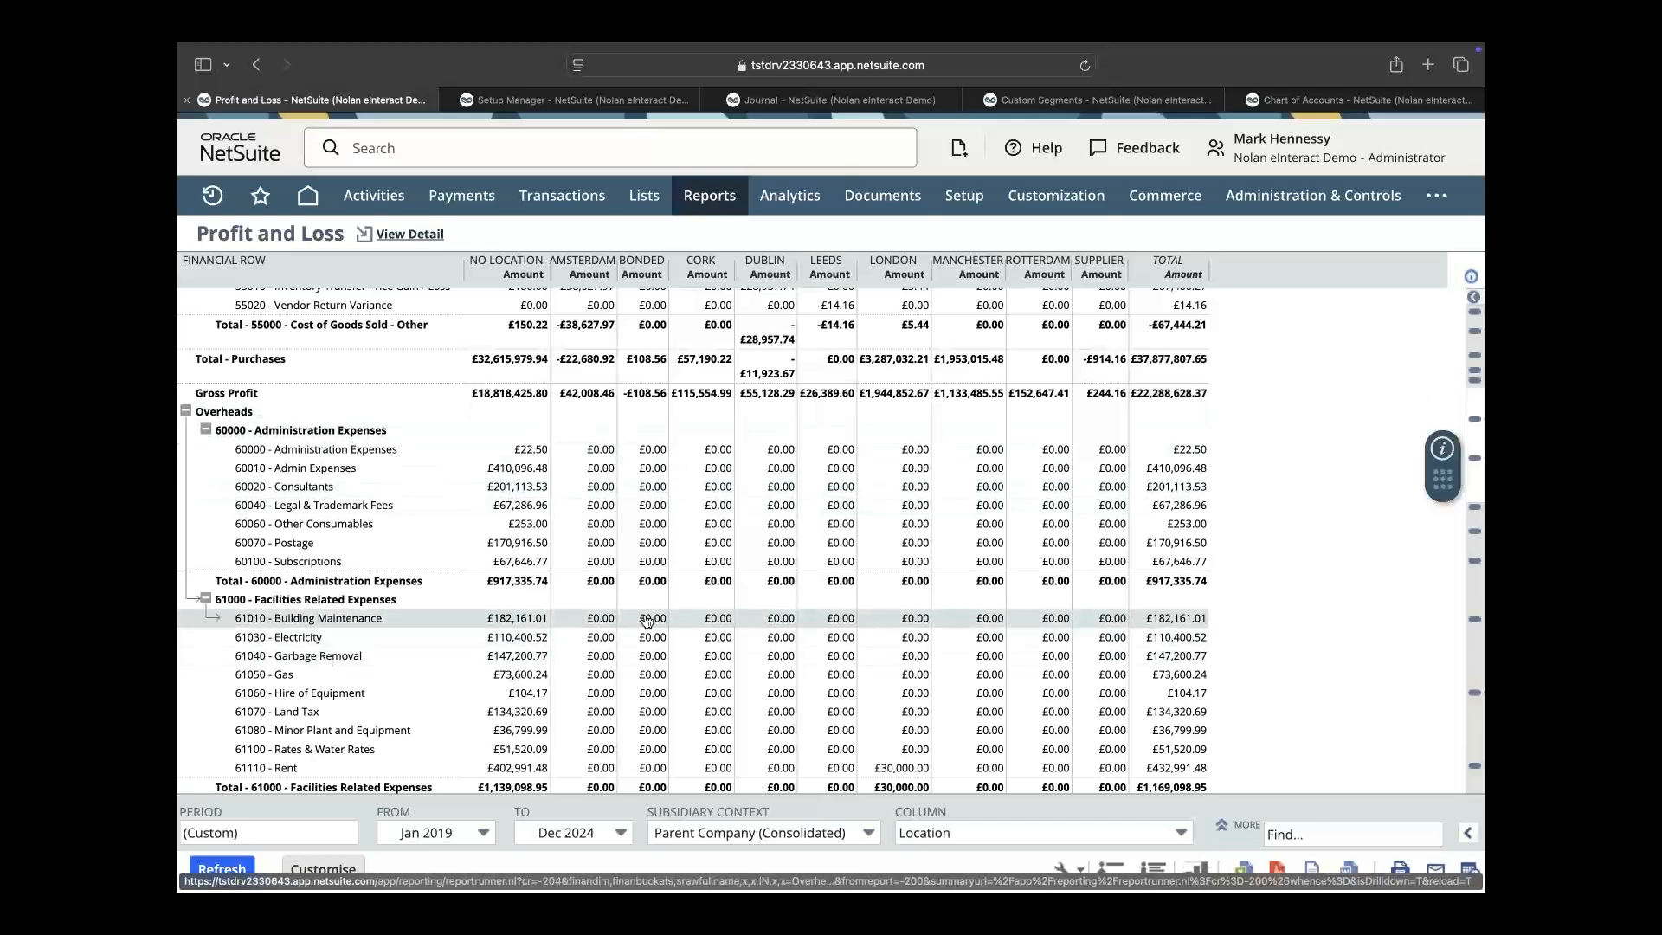
scroll(640, 623, "down", 3)
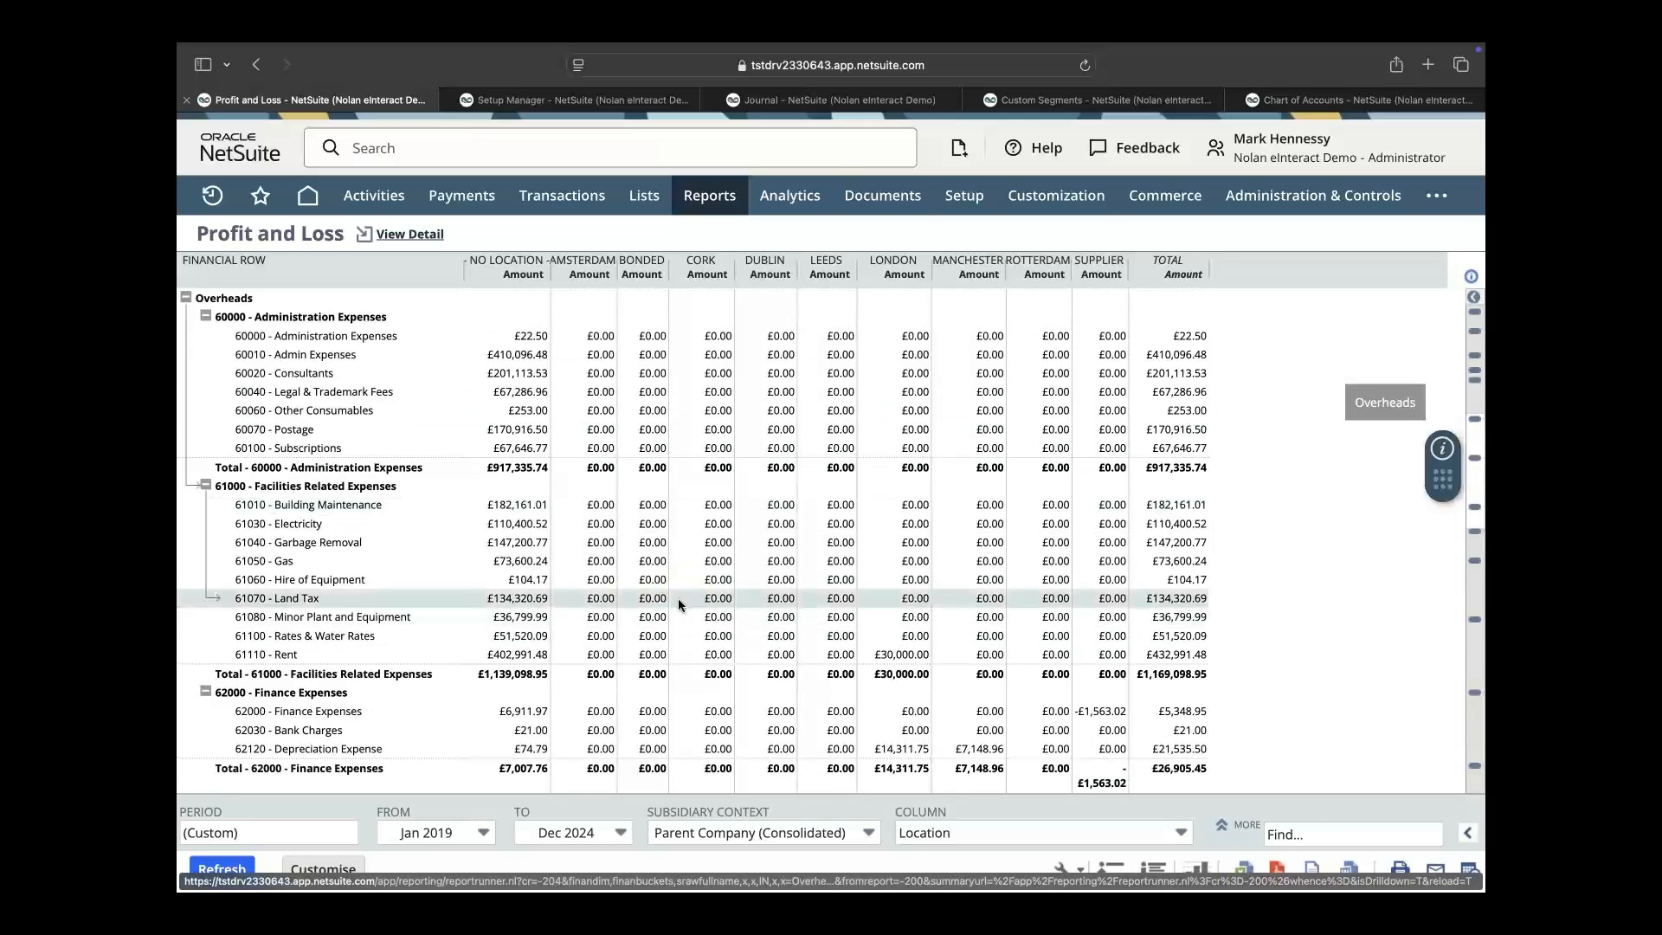
scroll(684, 597, "up", 10)
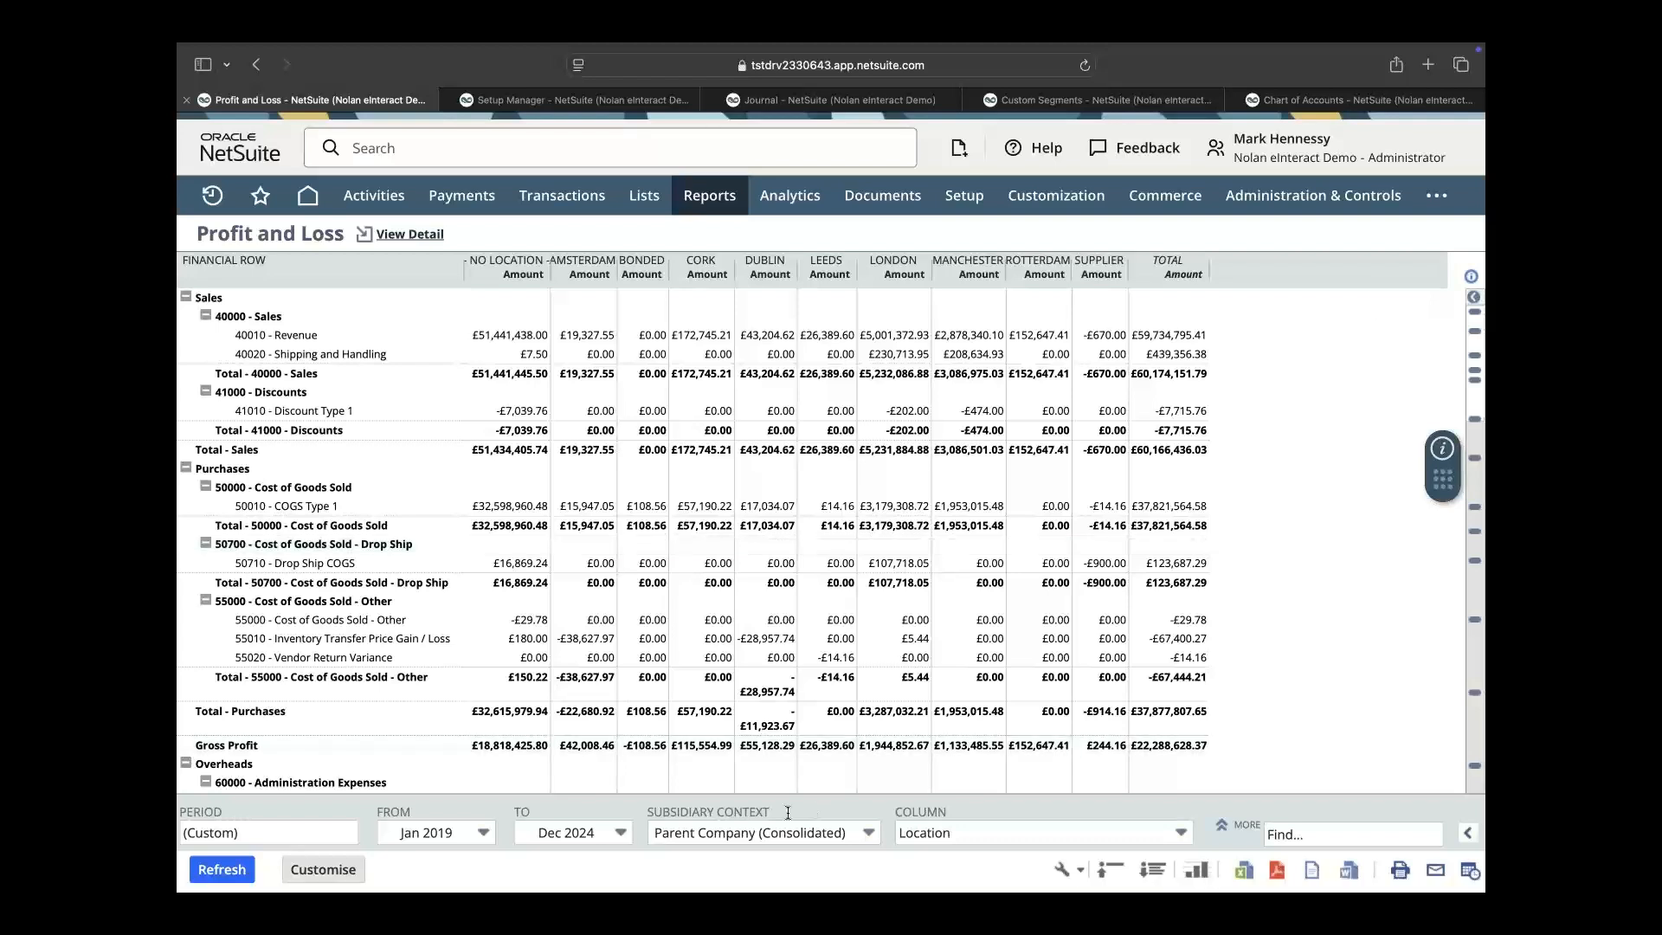
Set the report's subsidiary context to United Kingdom and refresh the location breakdown
left_click(869, 833)
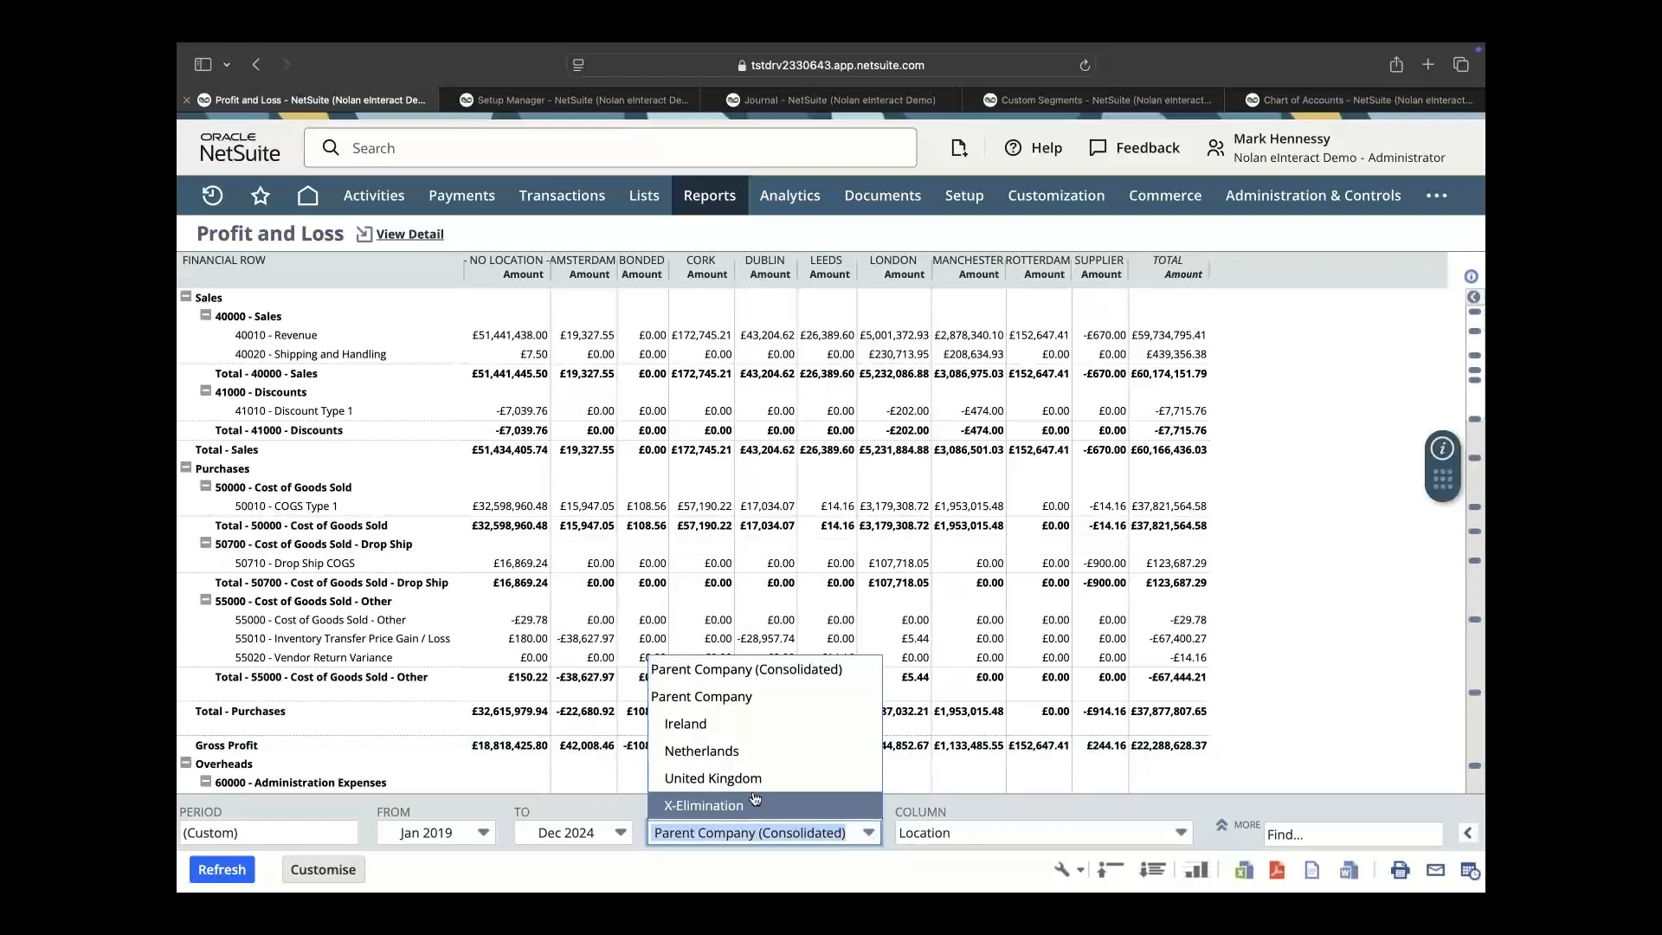
left_click(734, 773)
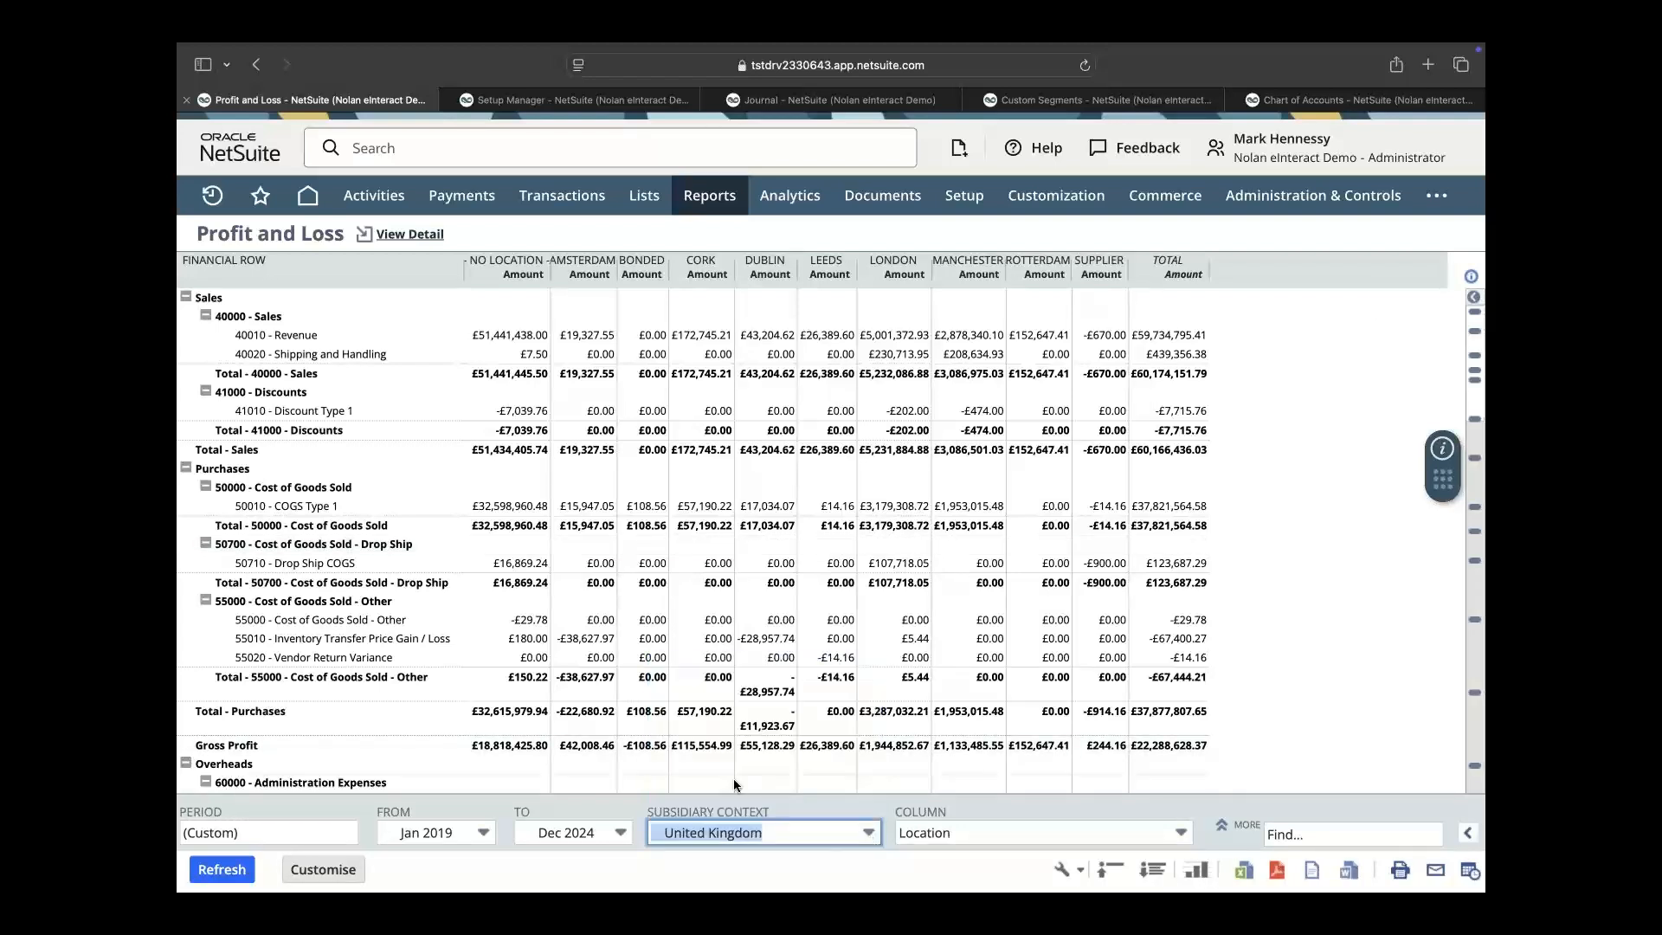
left_click(218, 869)
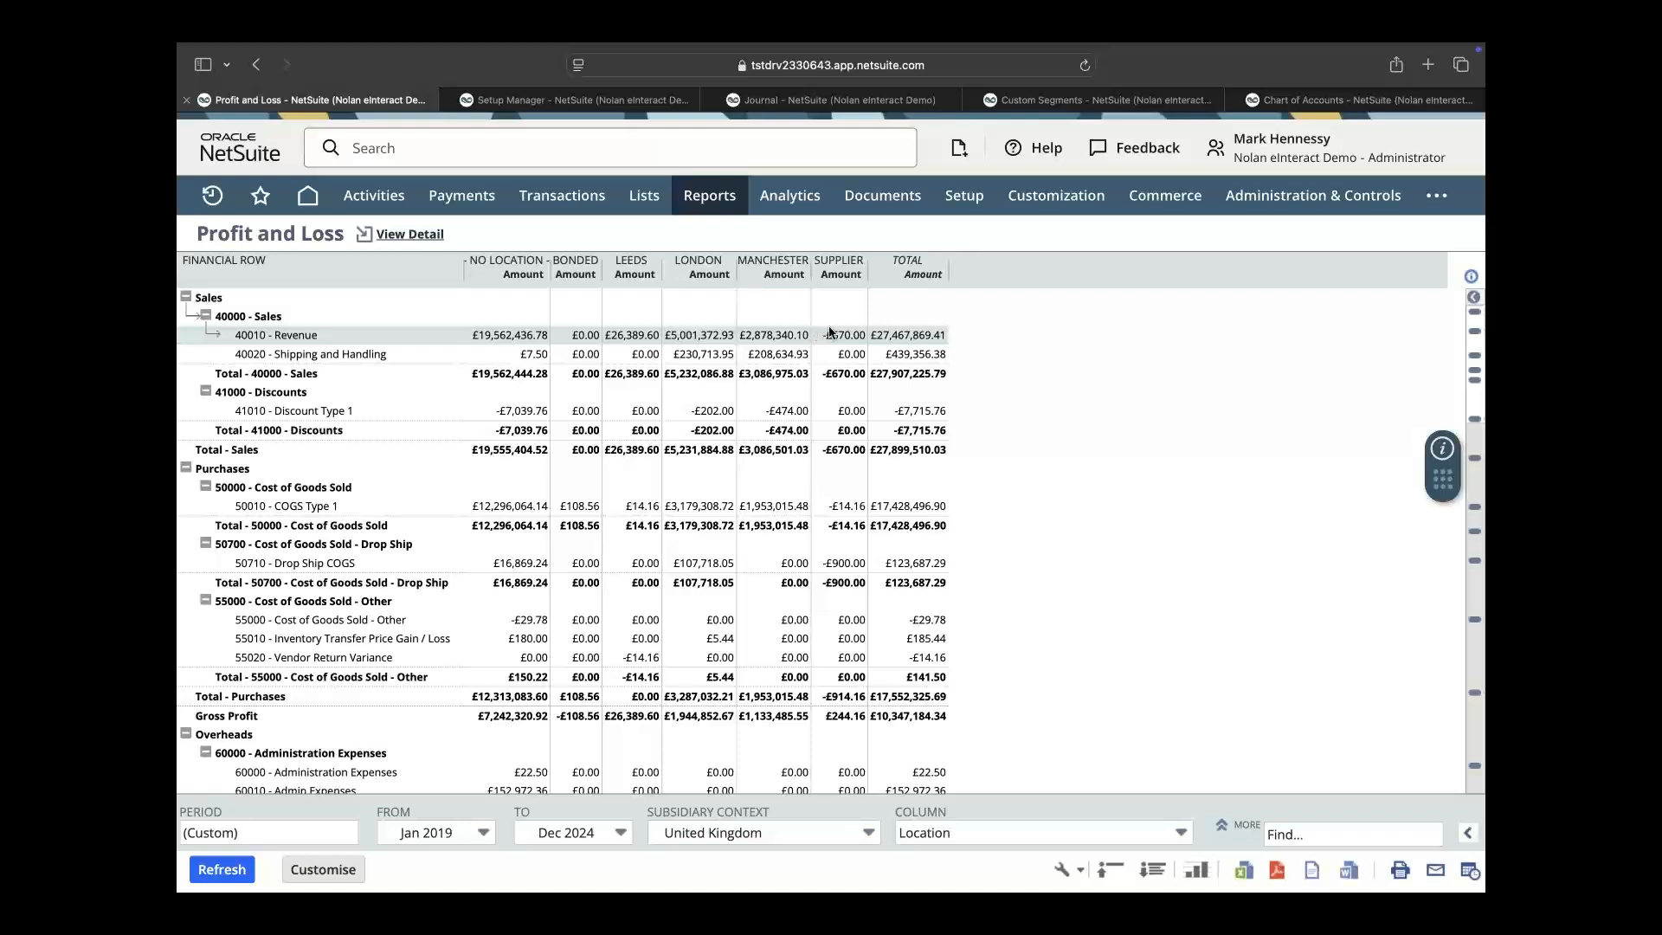
Change the United Kingdom report's columns to Department and refresh it
left_click(1181, 833)
scroll(996, 745, "up", 3)
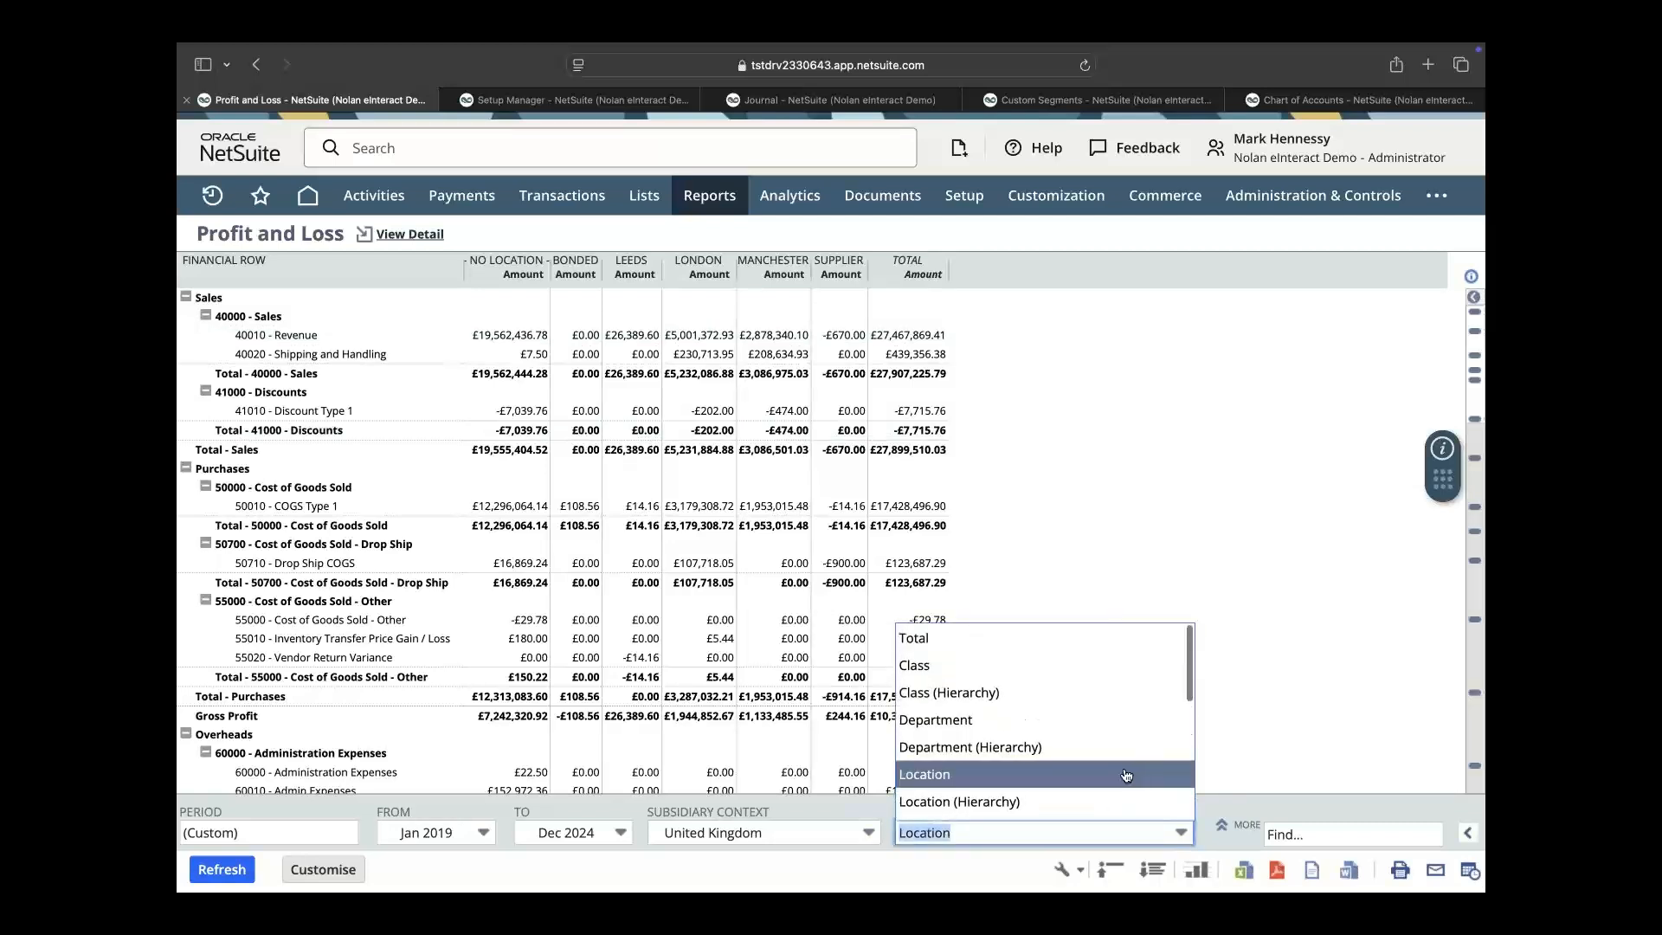
left_click(955, 730)
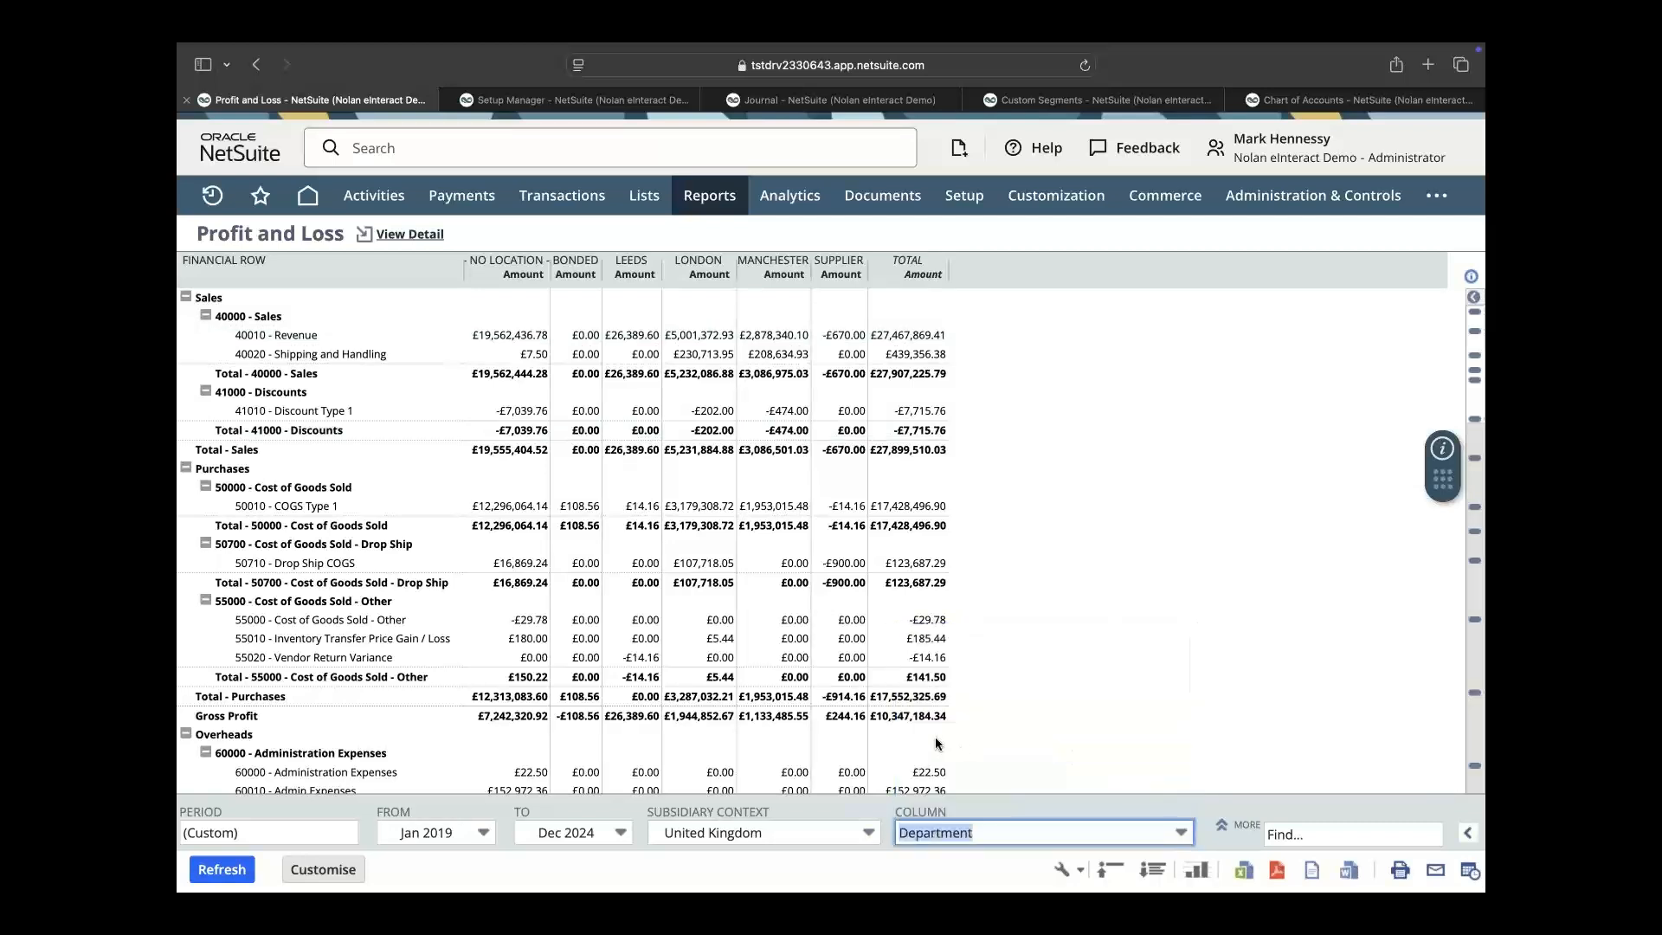
left_click(219, 871)
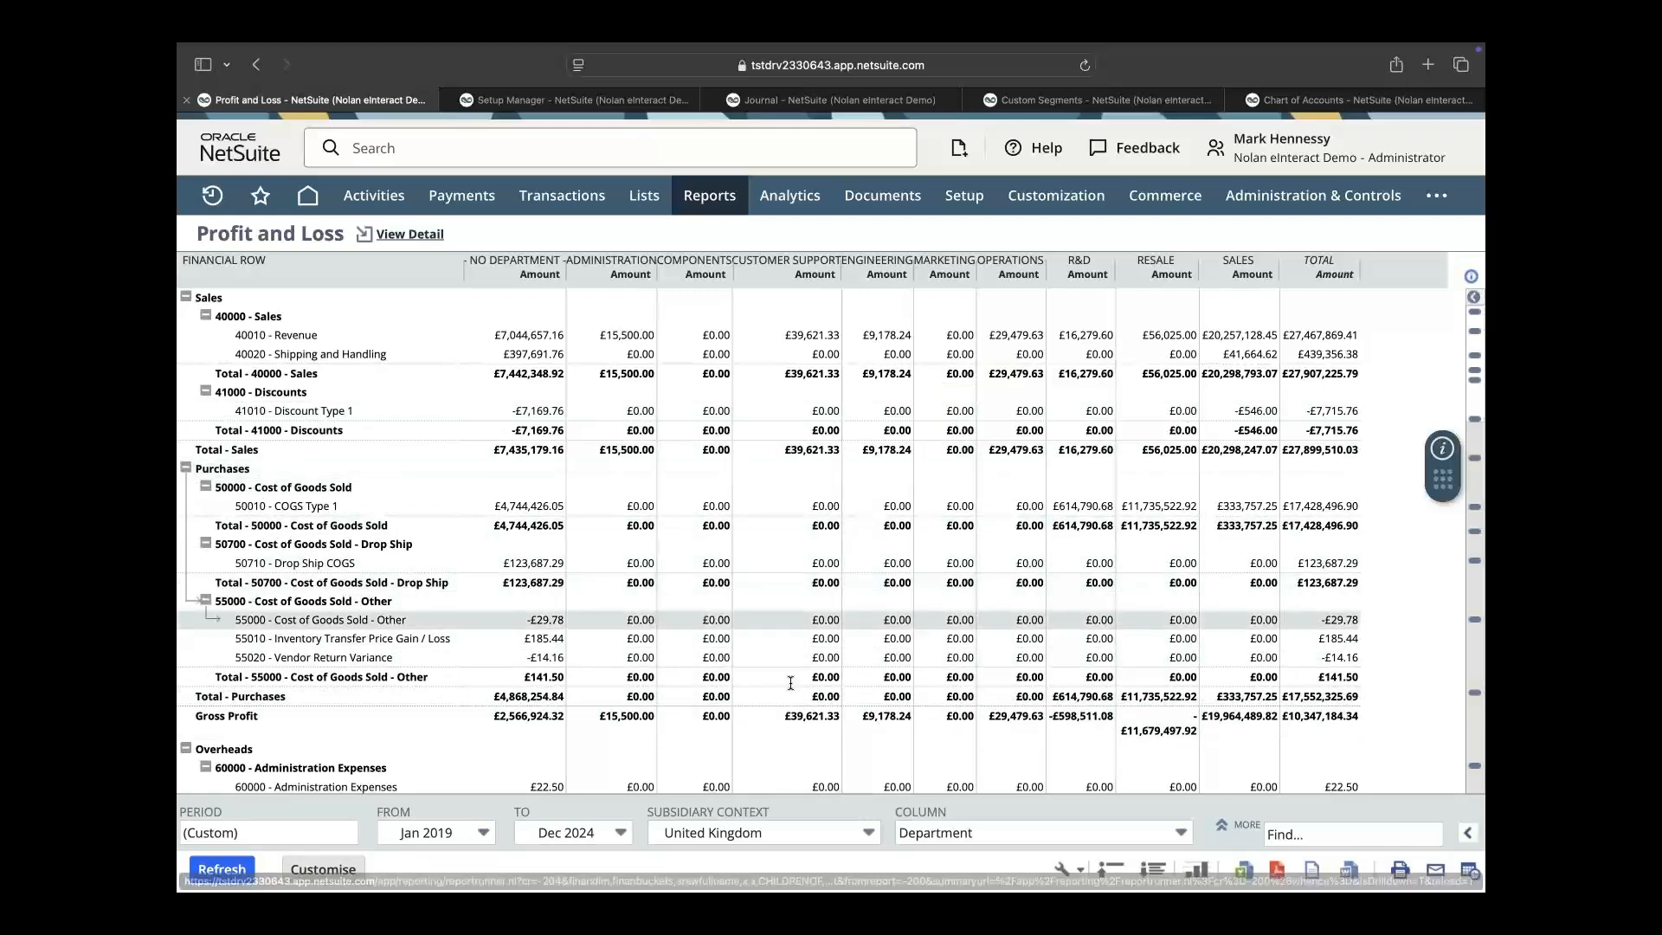
View the department breakdown for the Ireland subsidiary, and return the report to United Kingdom
left_click(863, 832)
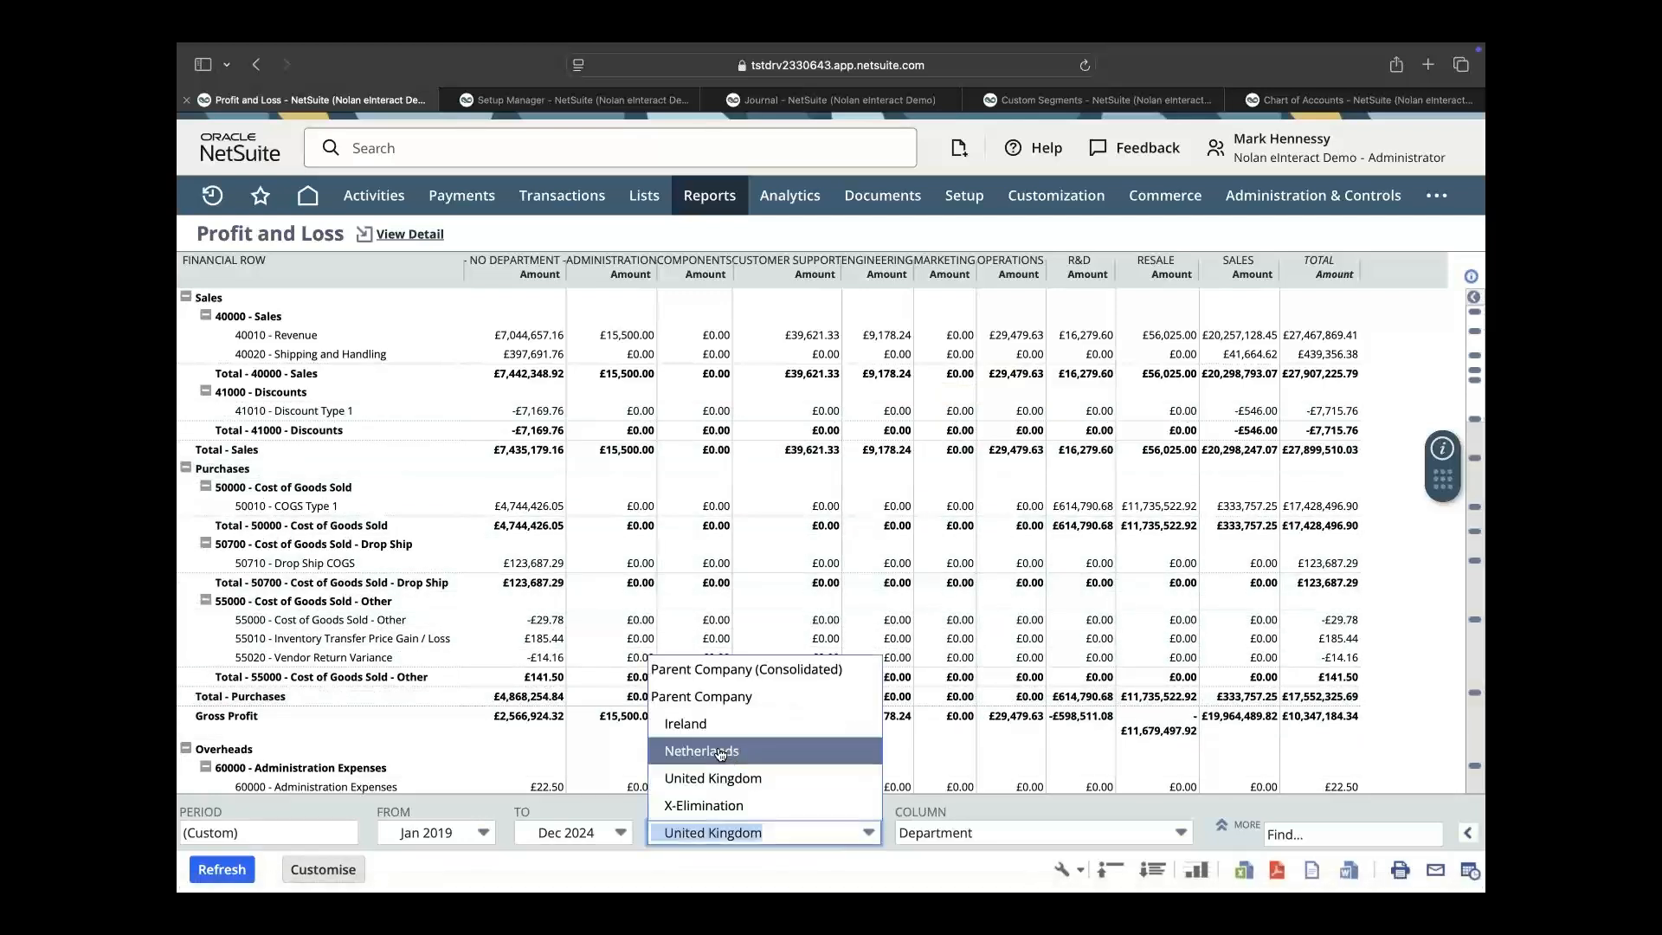
left_click(702, 725)
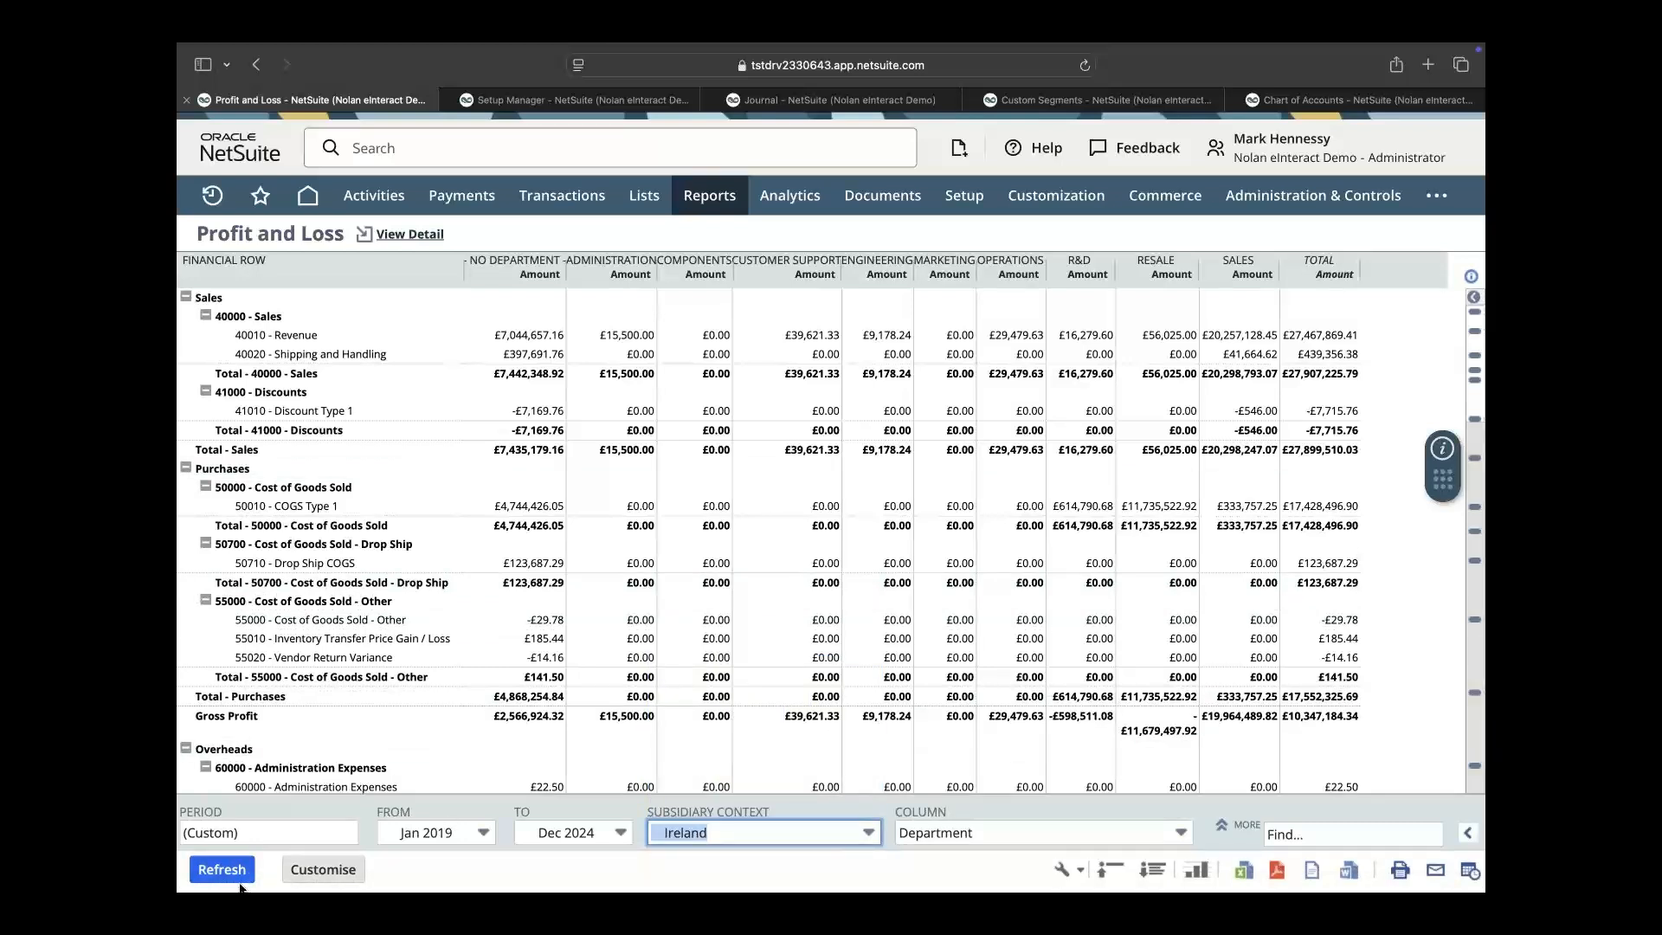
left_click(230, 870)
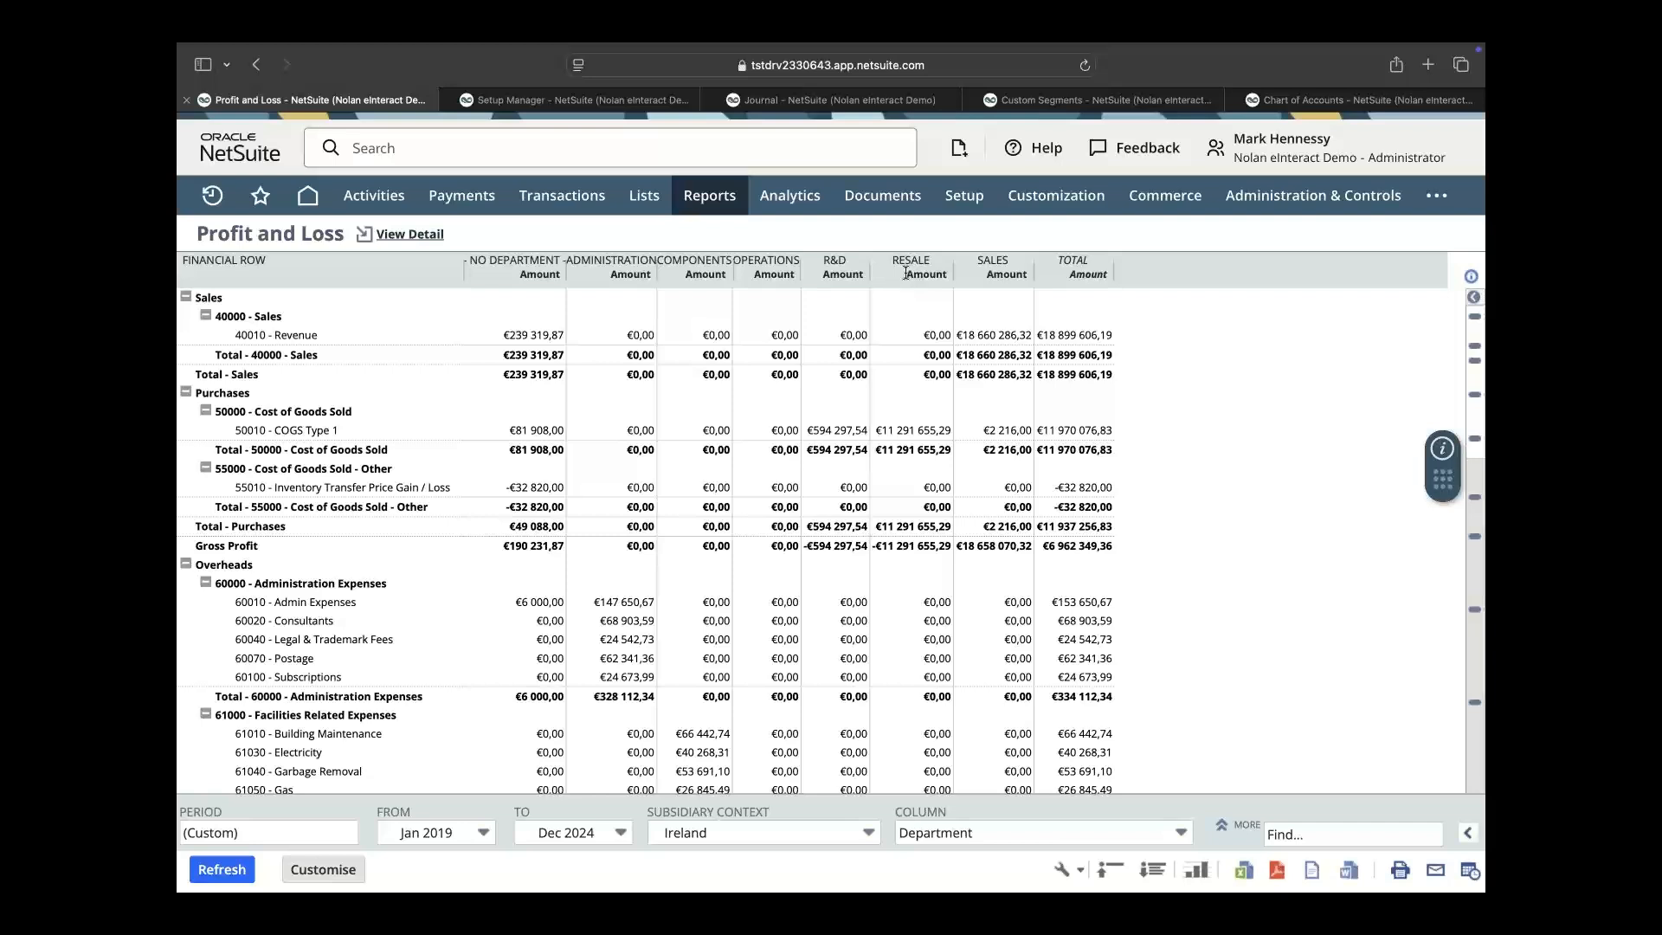
left_click(862, 831)
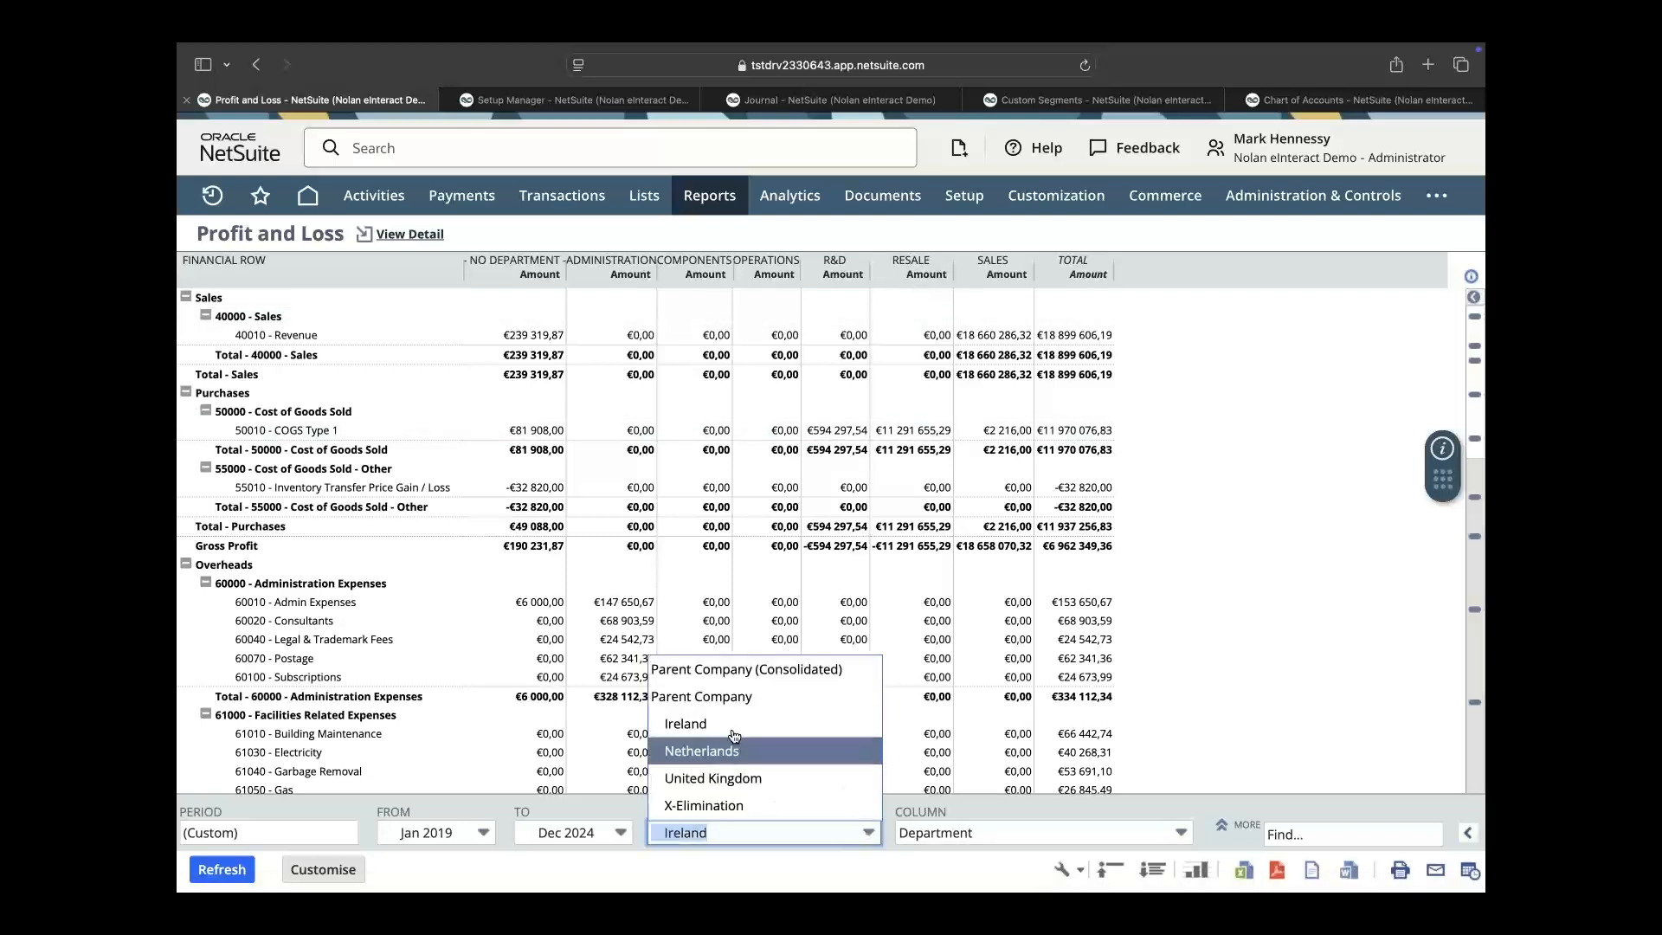
left_click(721, 778)
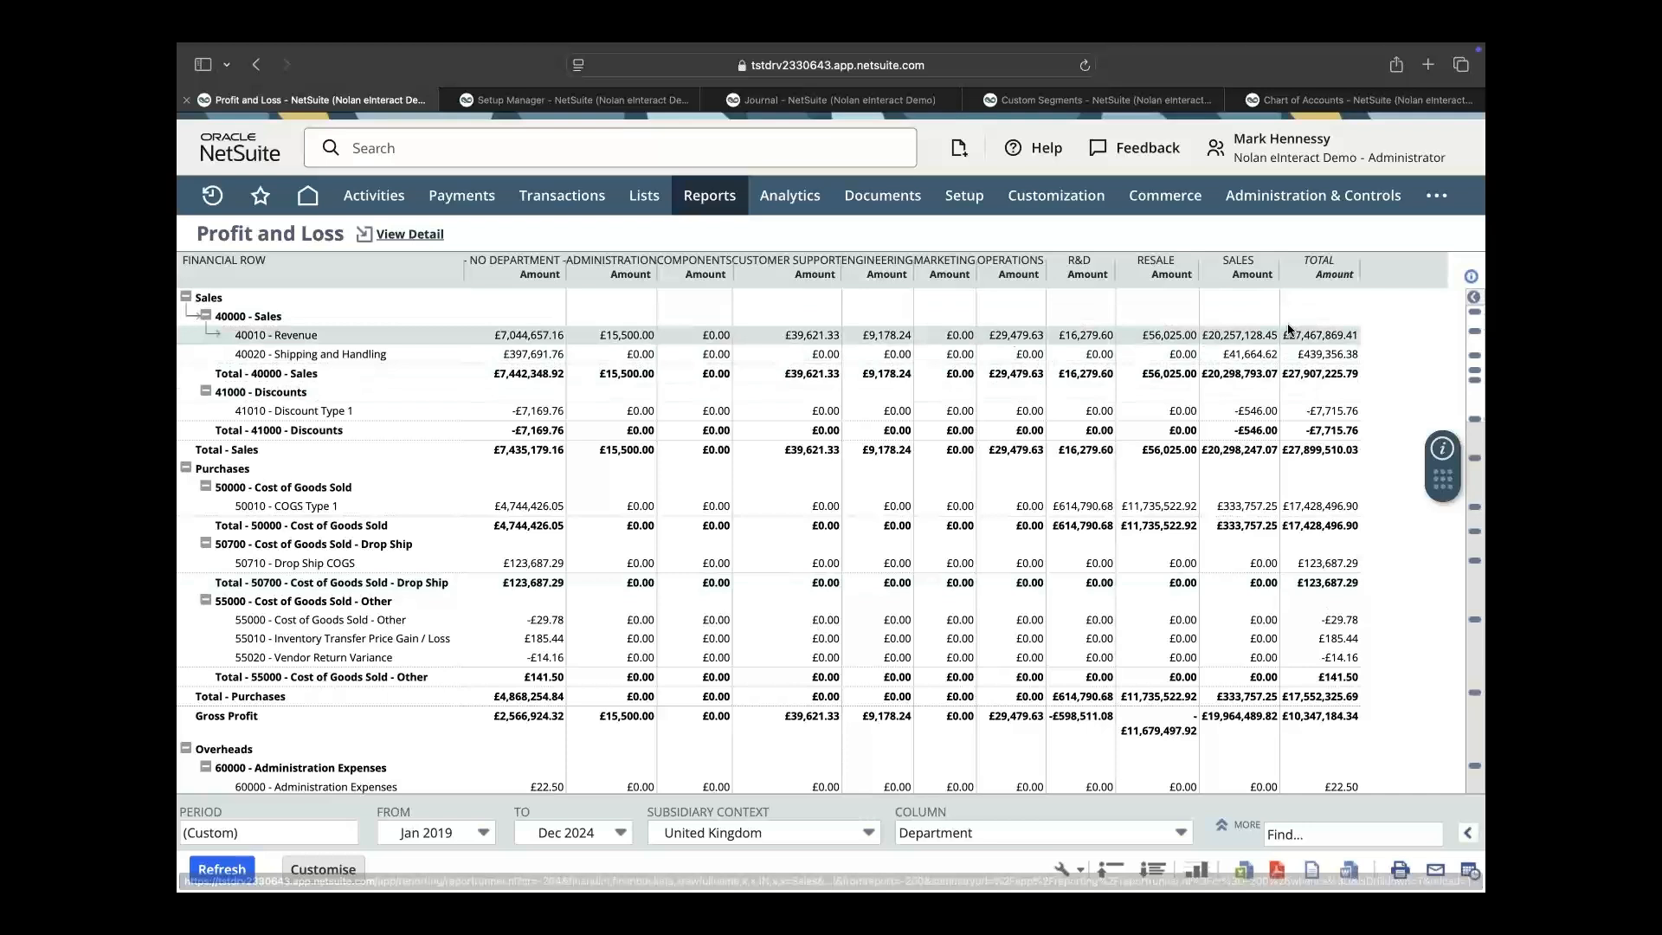
Drill down into the 40010 - Revenue amount of the Sales department and review its transactions
left_click(1249, 338)
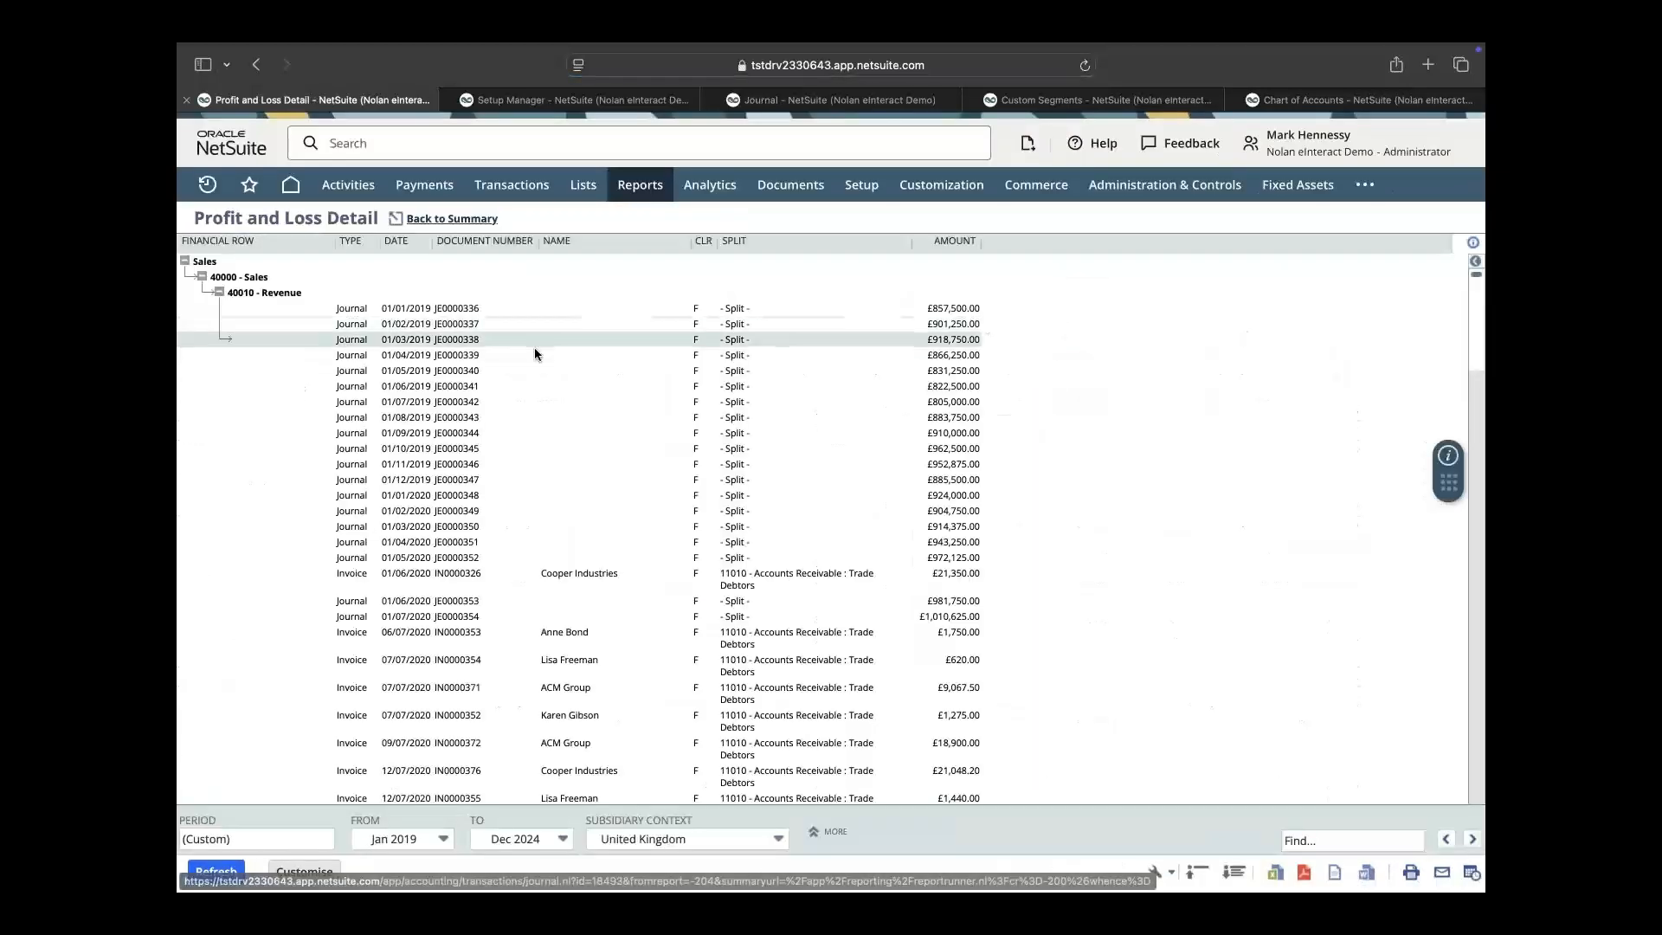
scroll(401, 496, "down", 4)
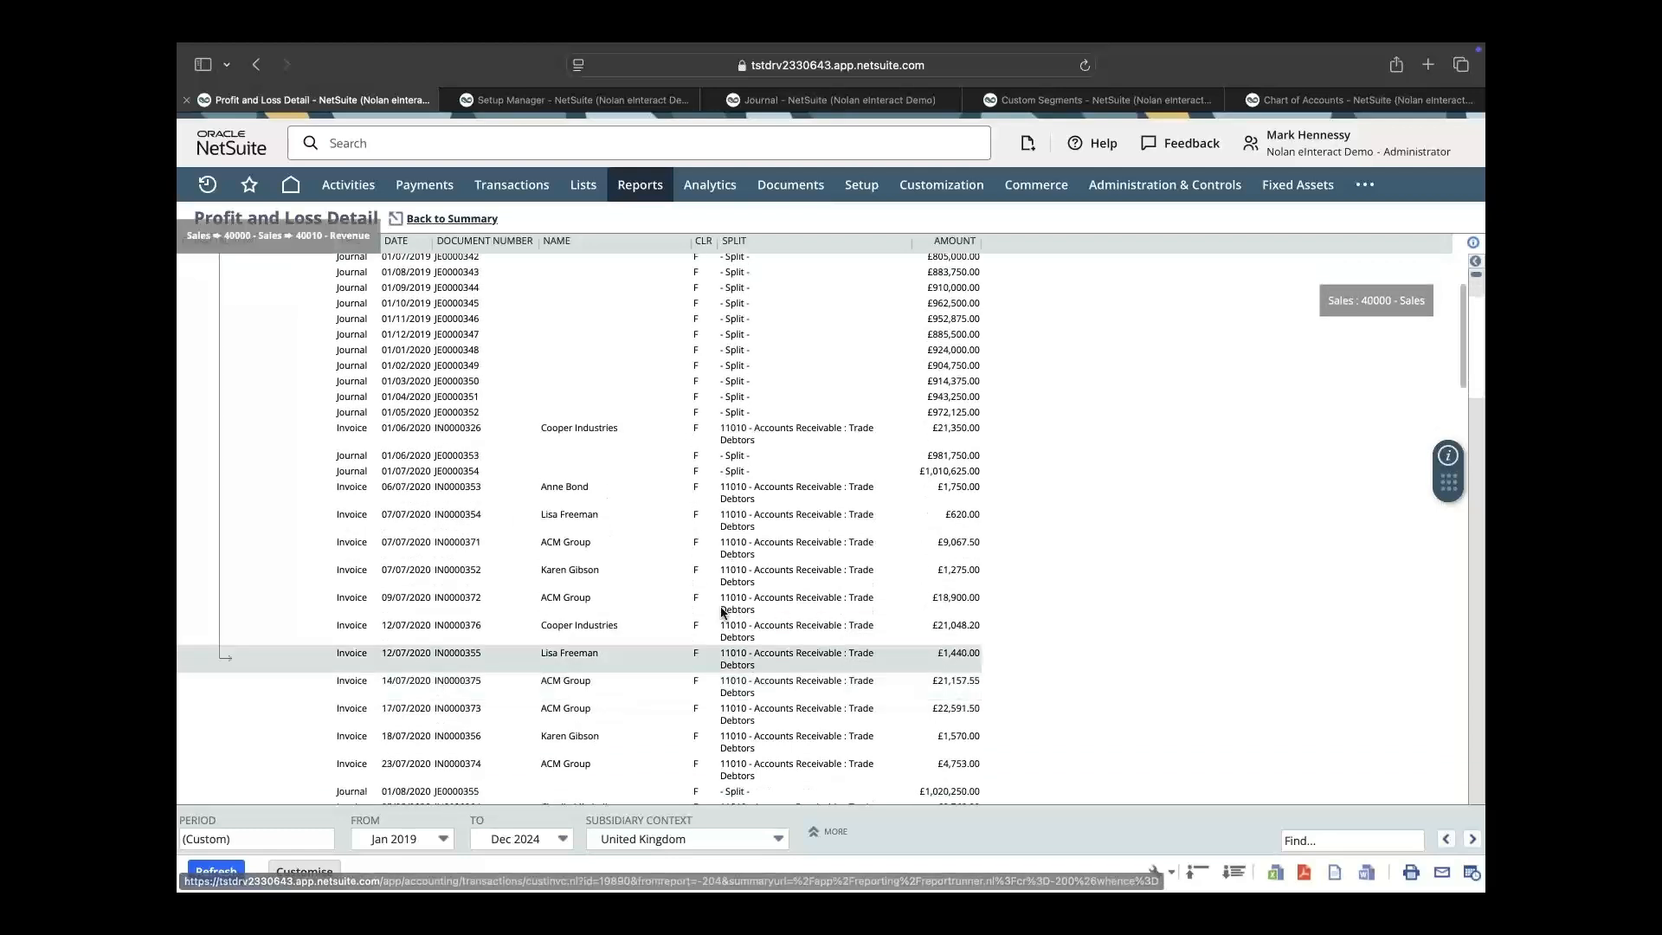
scroll(541, 547, "down", 4)
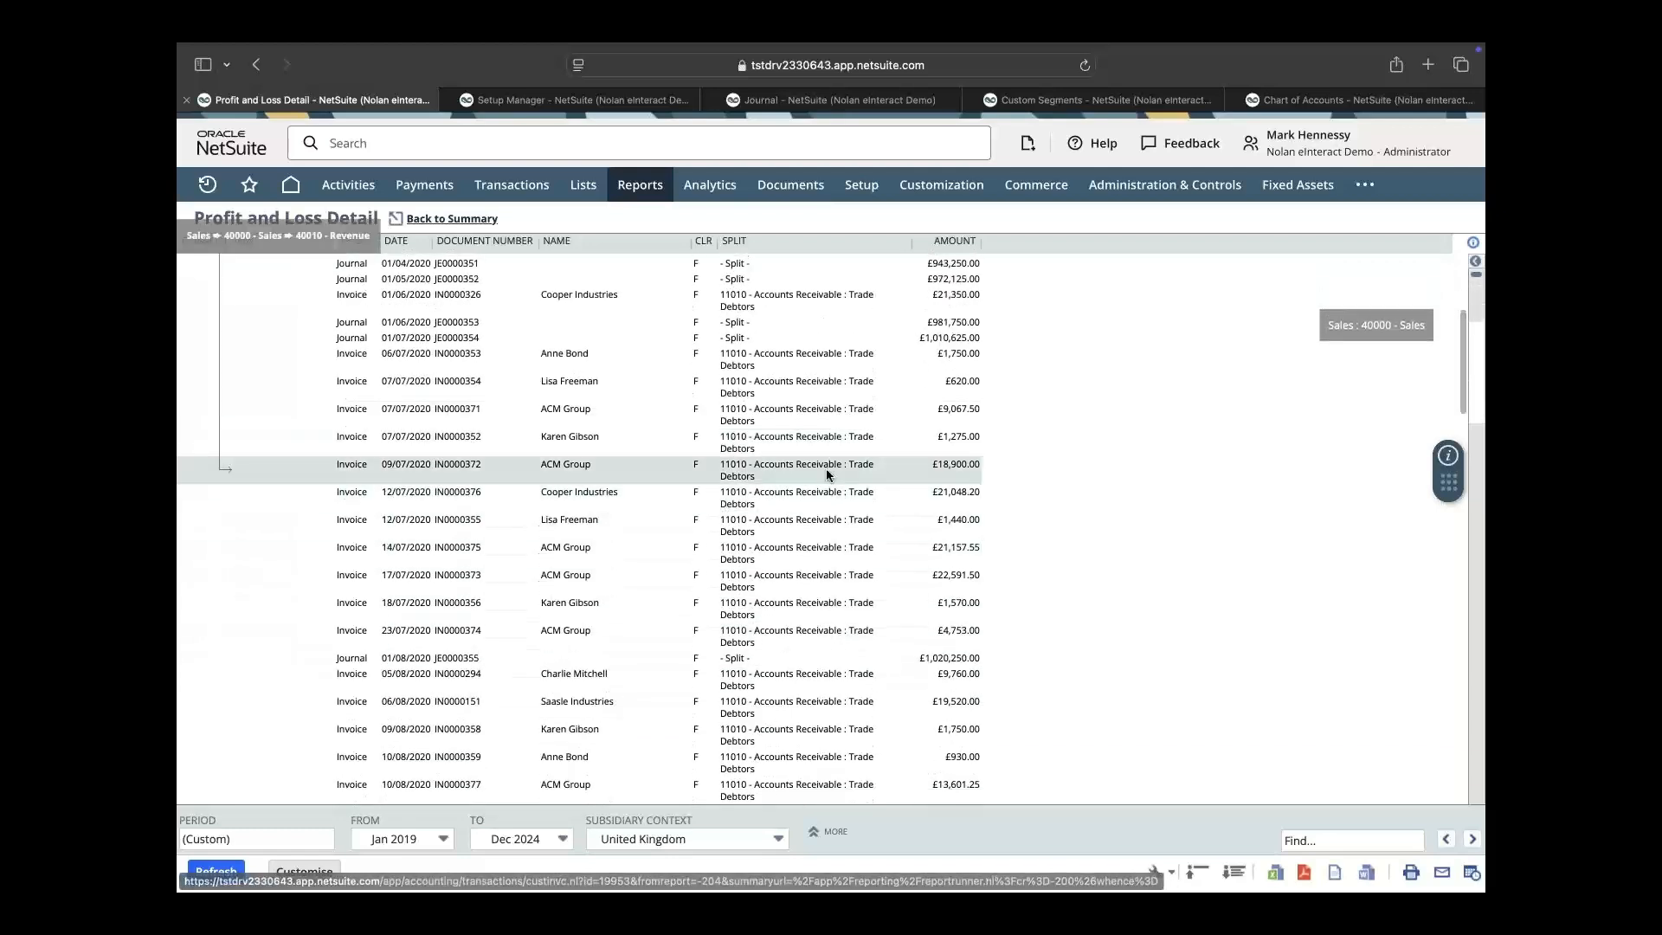
Open the ACM Group invoice dated 09/07/2020 for £18,900.00 and review its classification and item lines
left_click(948, 469)
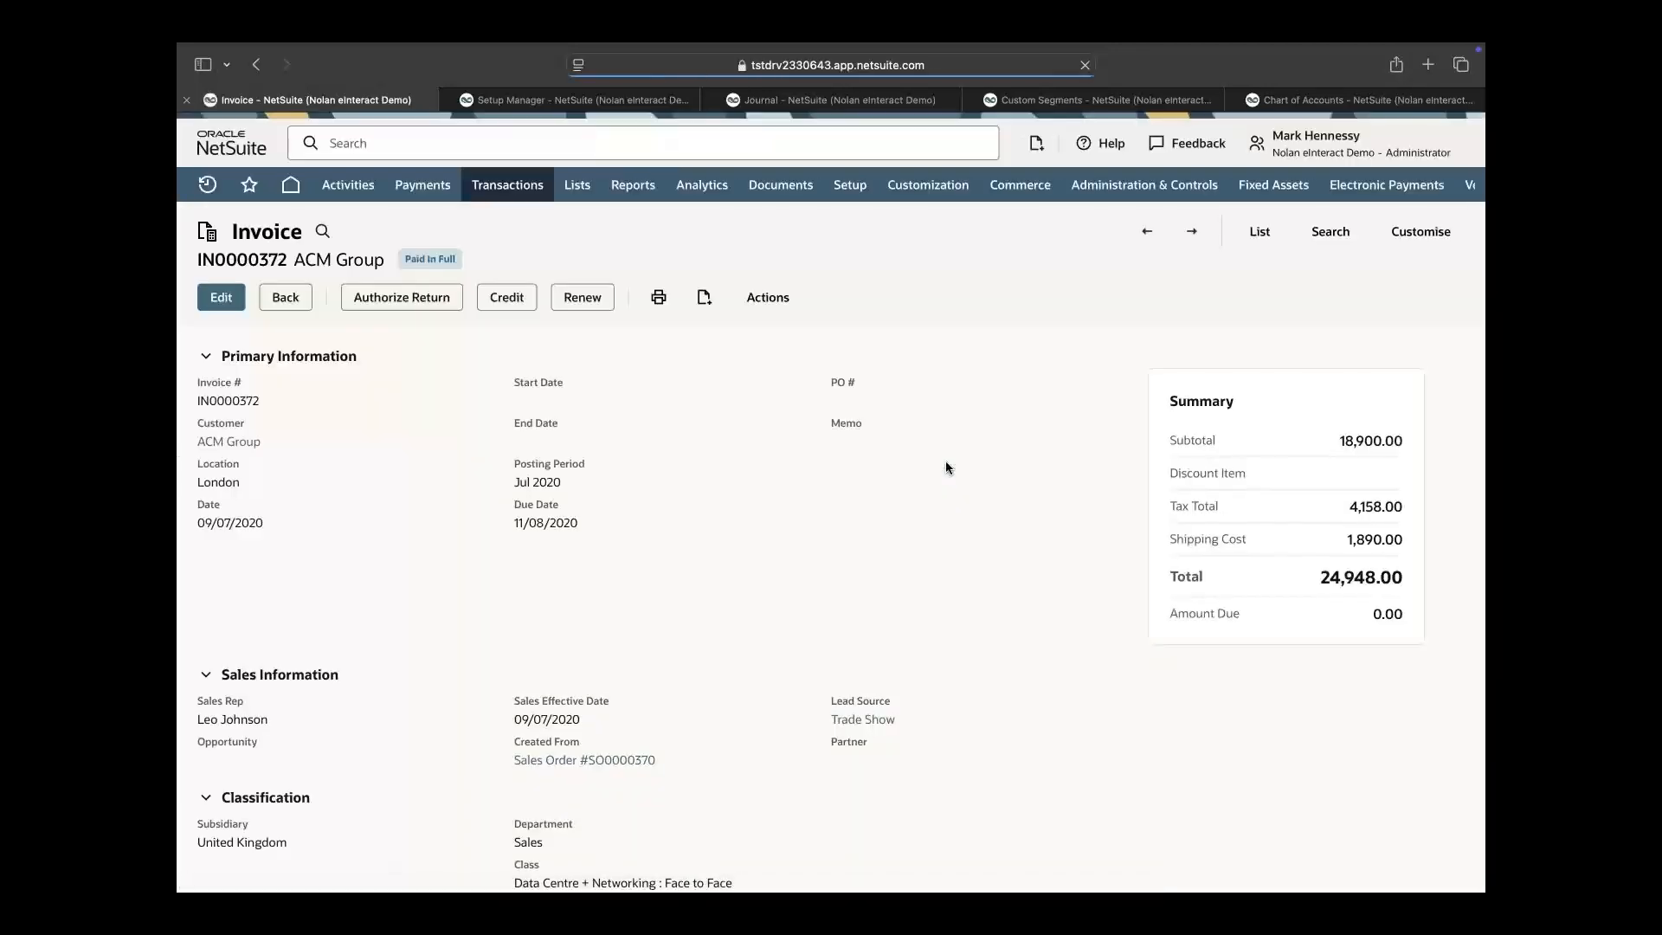
scroll(969, 509, "down", 5)
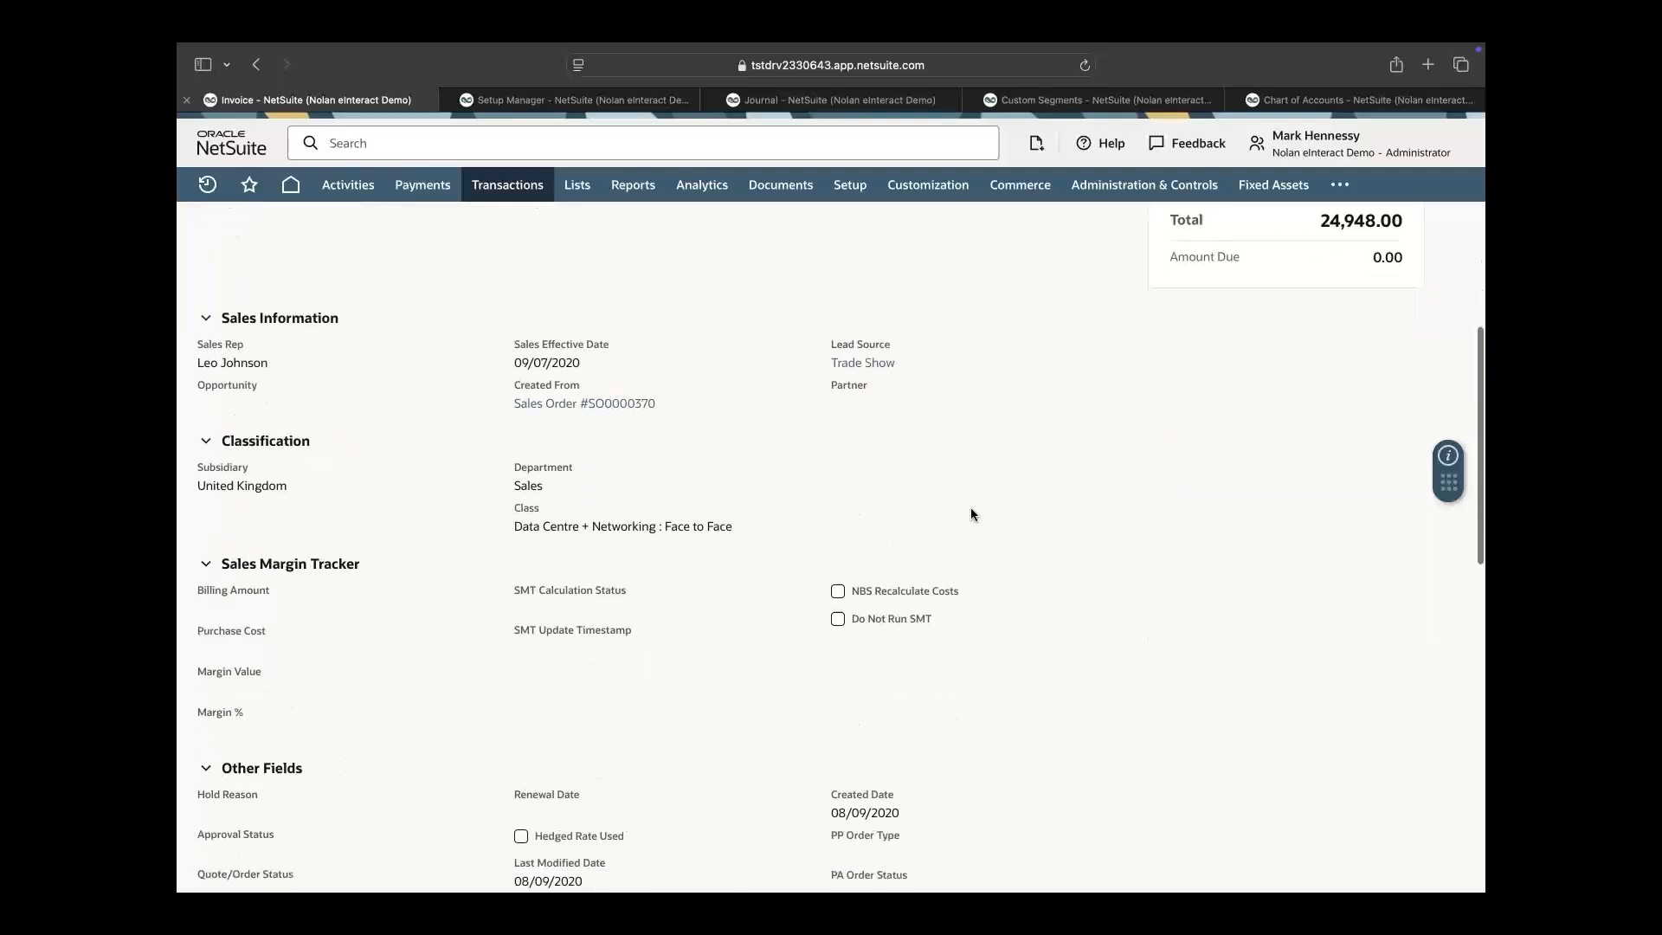
scroll(971, 515, "down", 12)
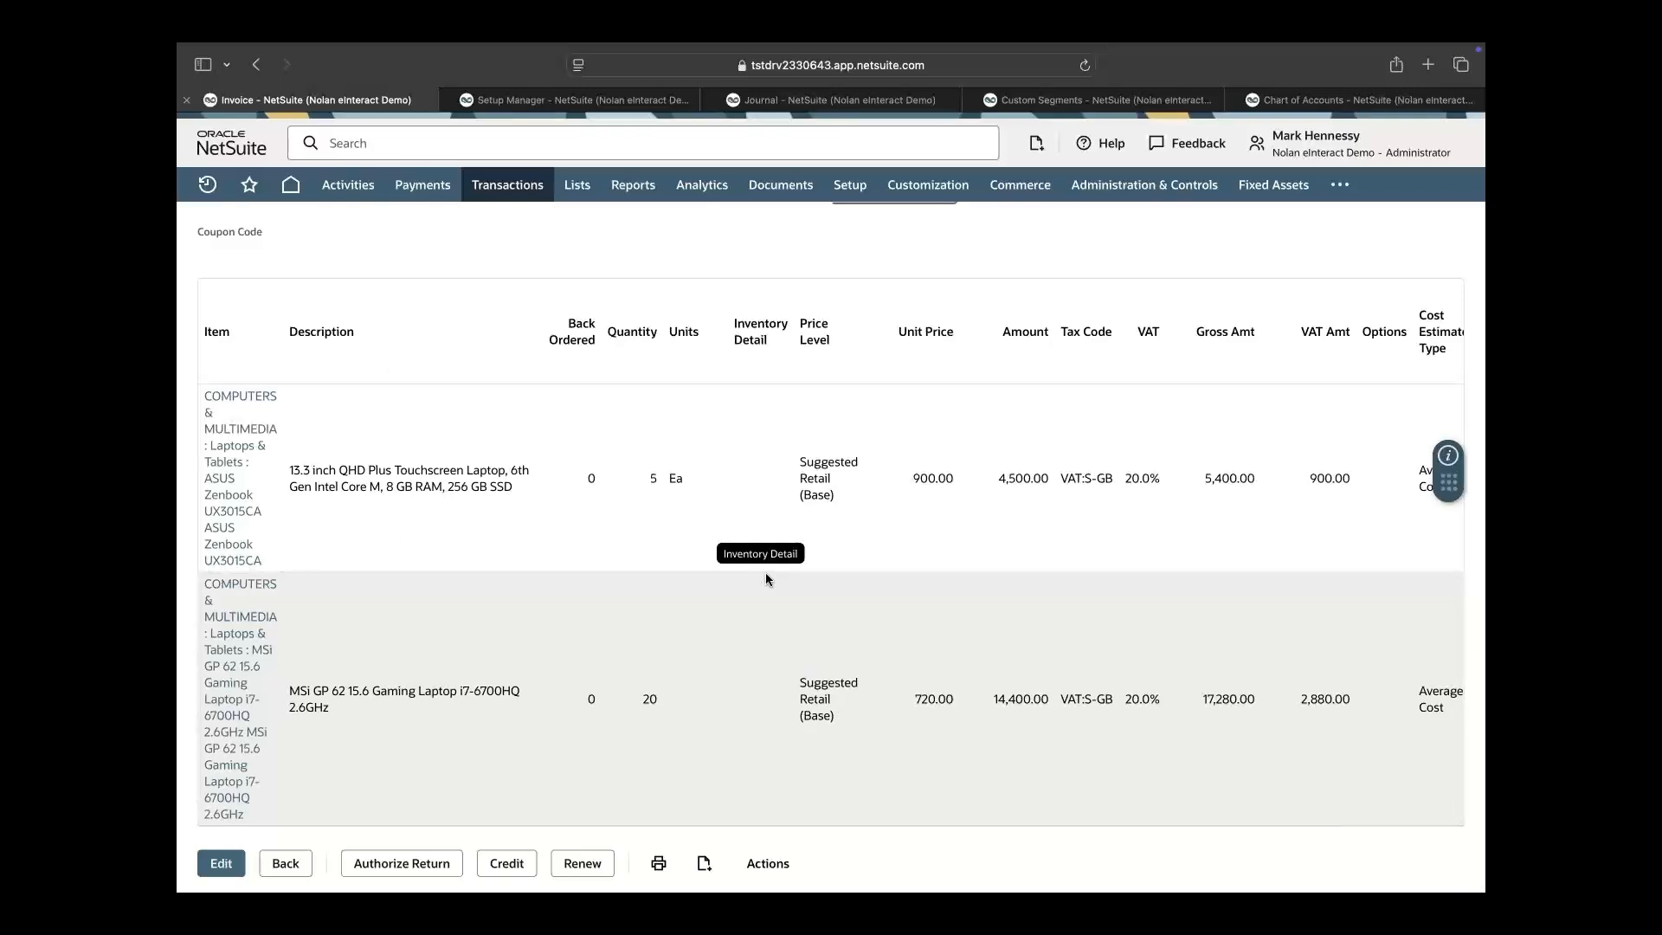
scroll(766, 568, "up", 15)
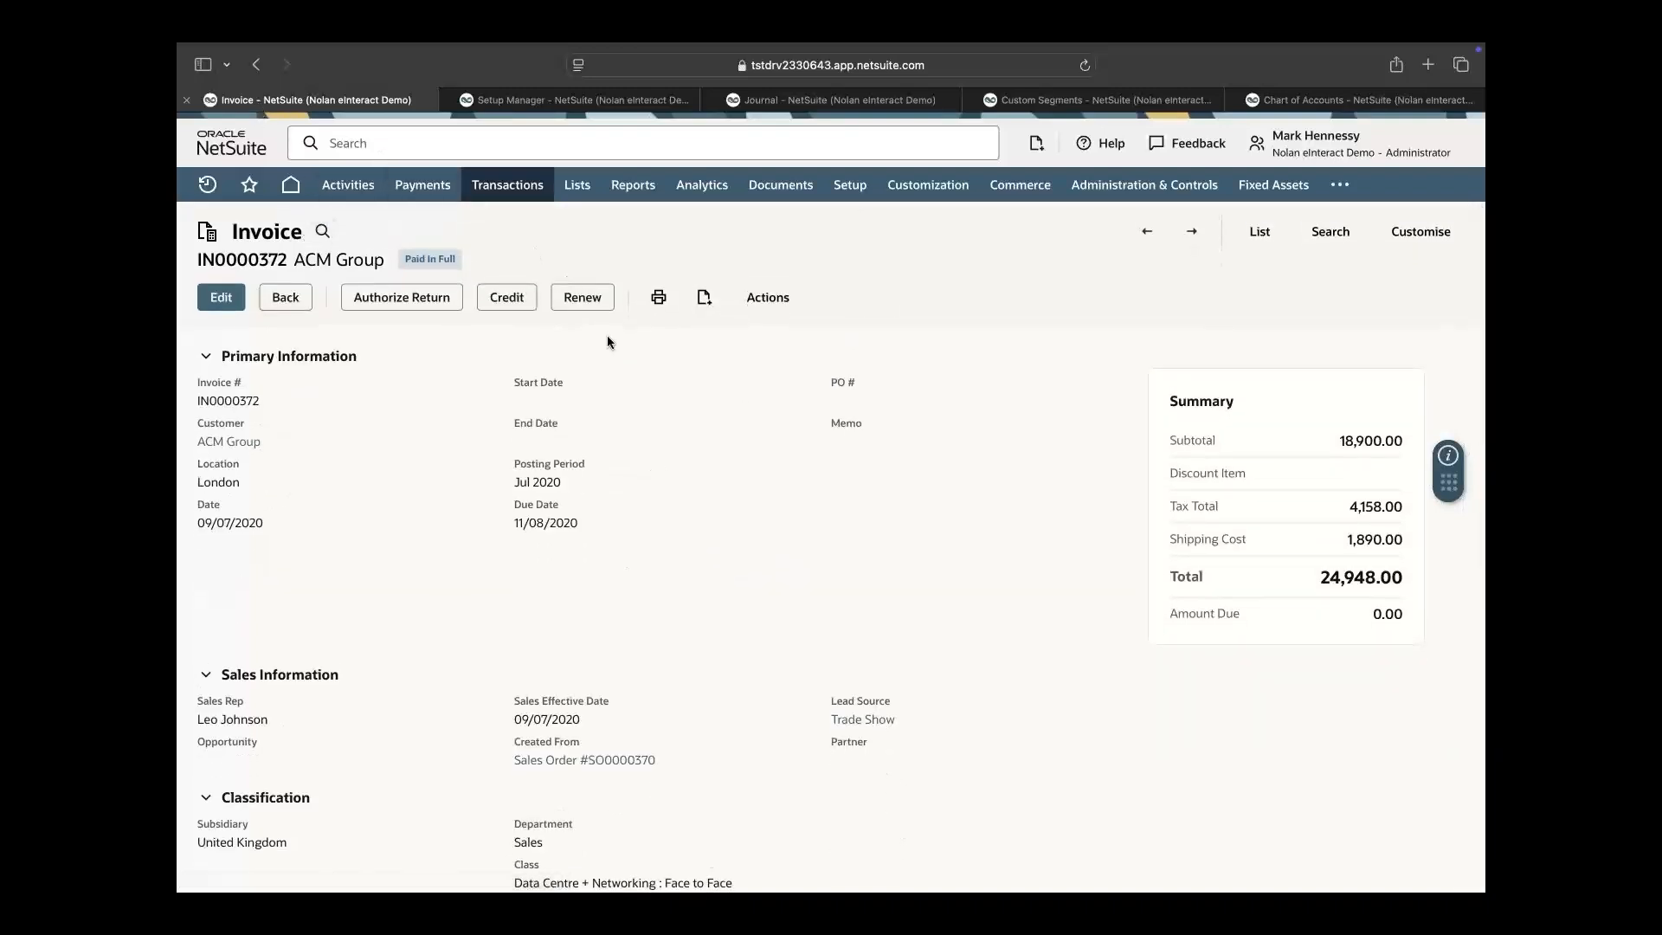
Review the Subsidiaries and Departments classification lists in the Setup Manager
left_click(571, 100)
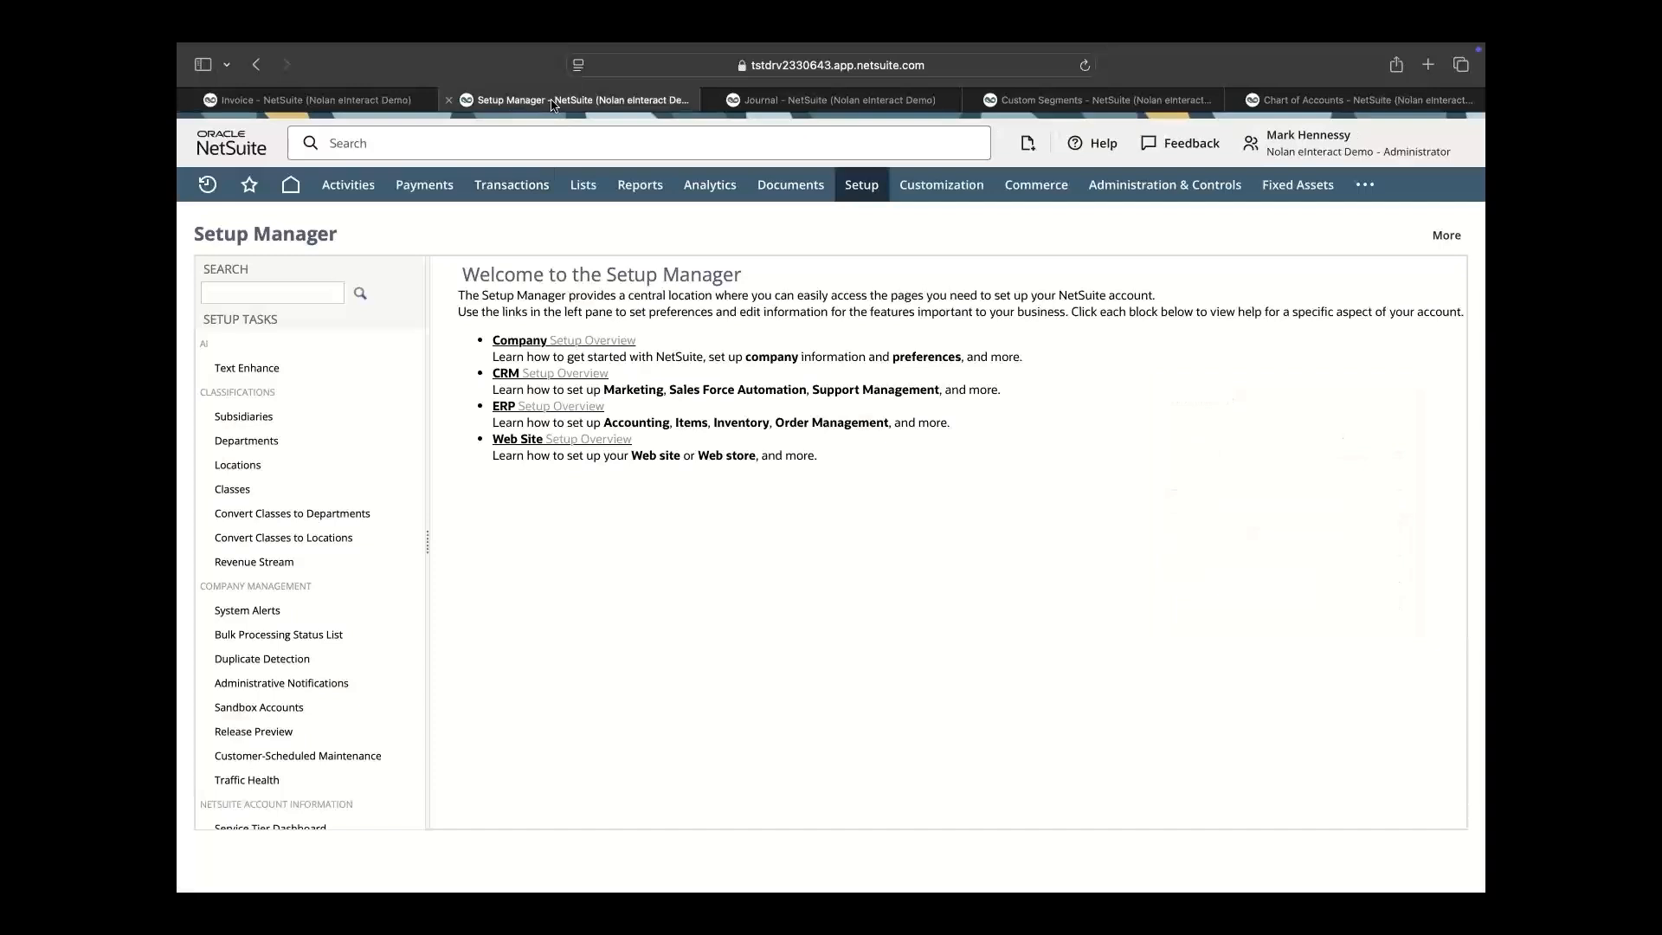
left_click(258, 423)
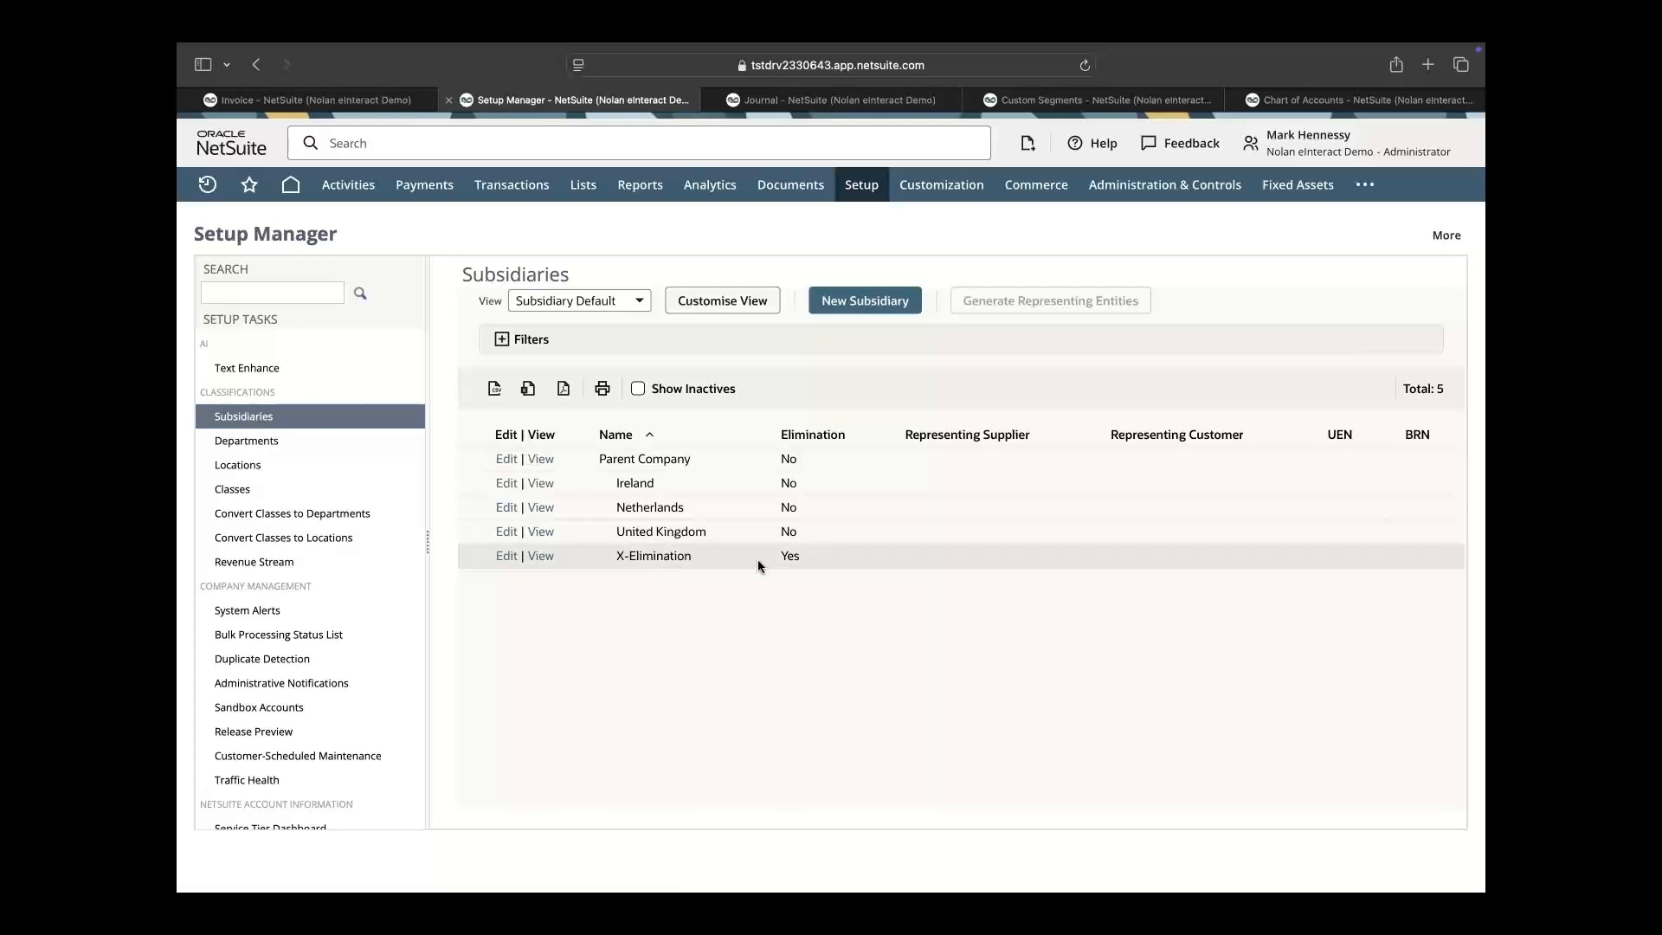
left_click(247, 442)
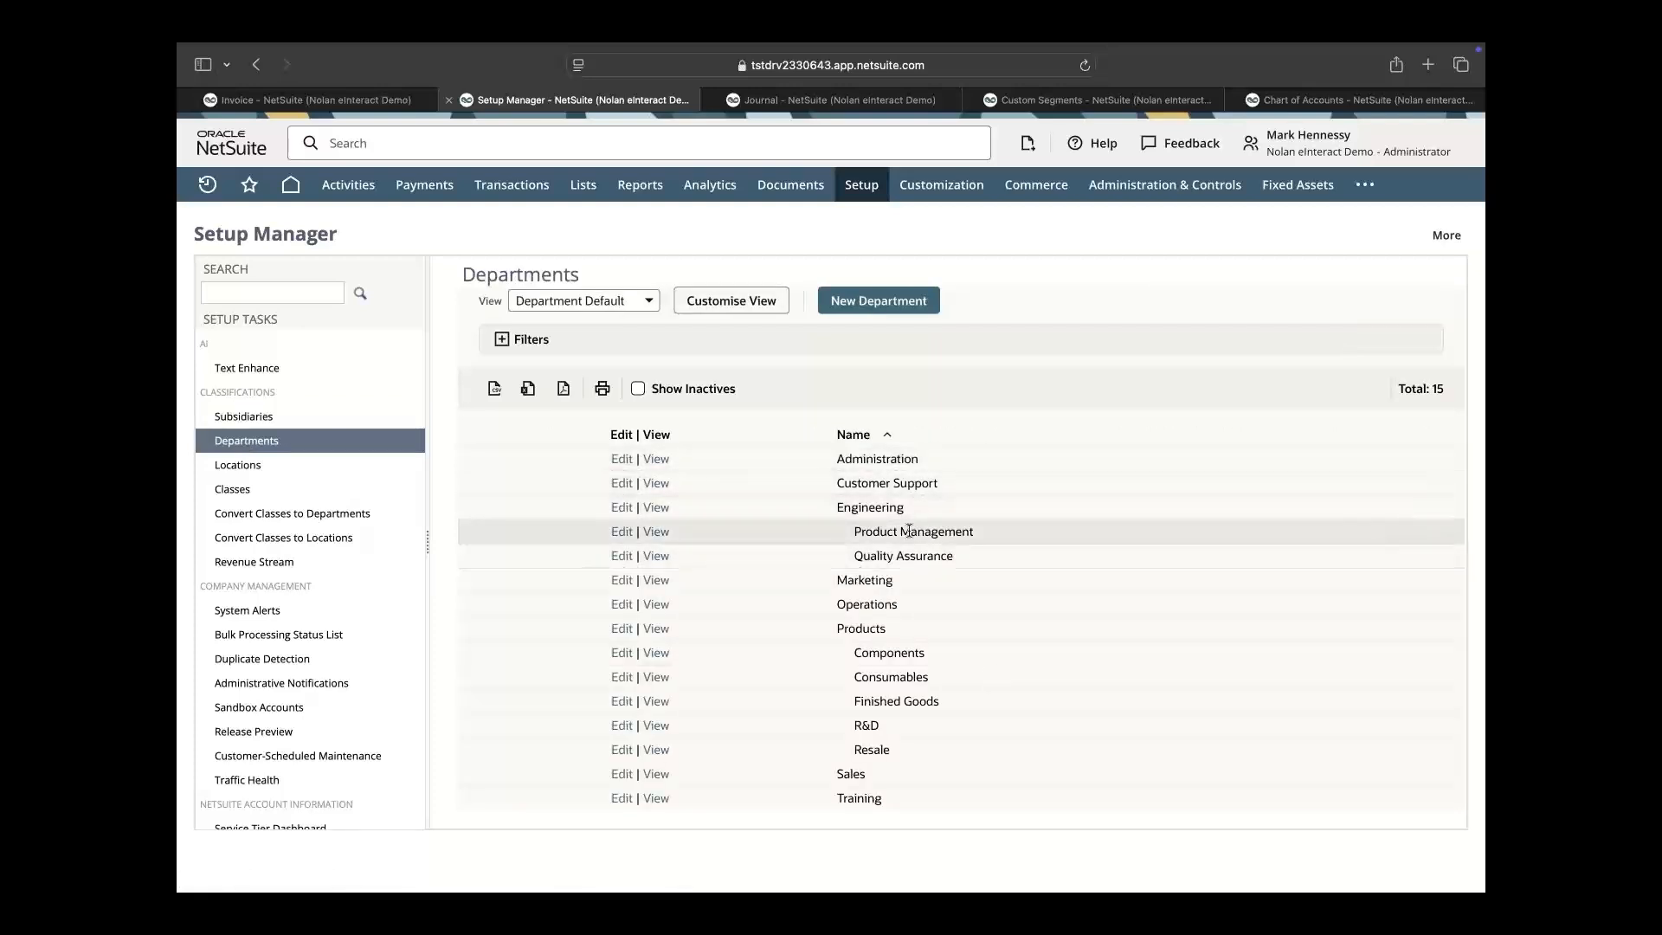
Open the Quality Assurance department's edit form in a separate browser tab and review which subsidiaries it can be assigned to
right_click(622, 557)
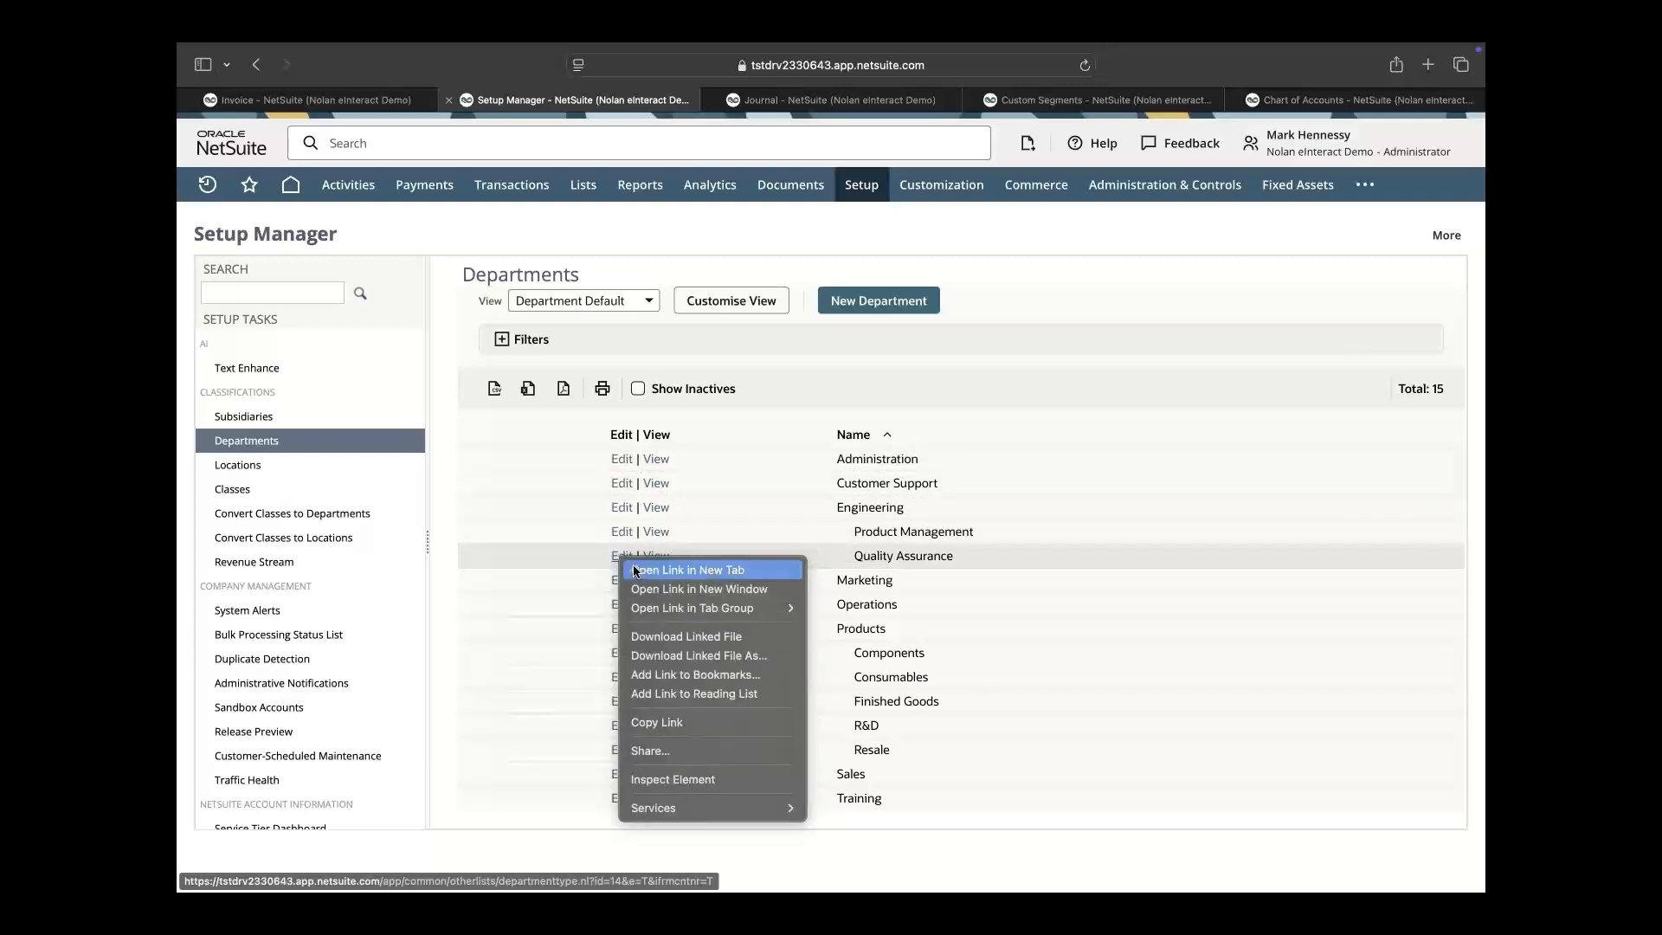
left_click(634, 569)
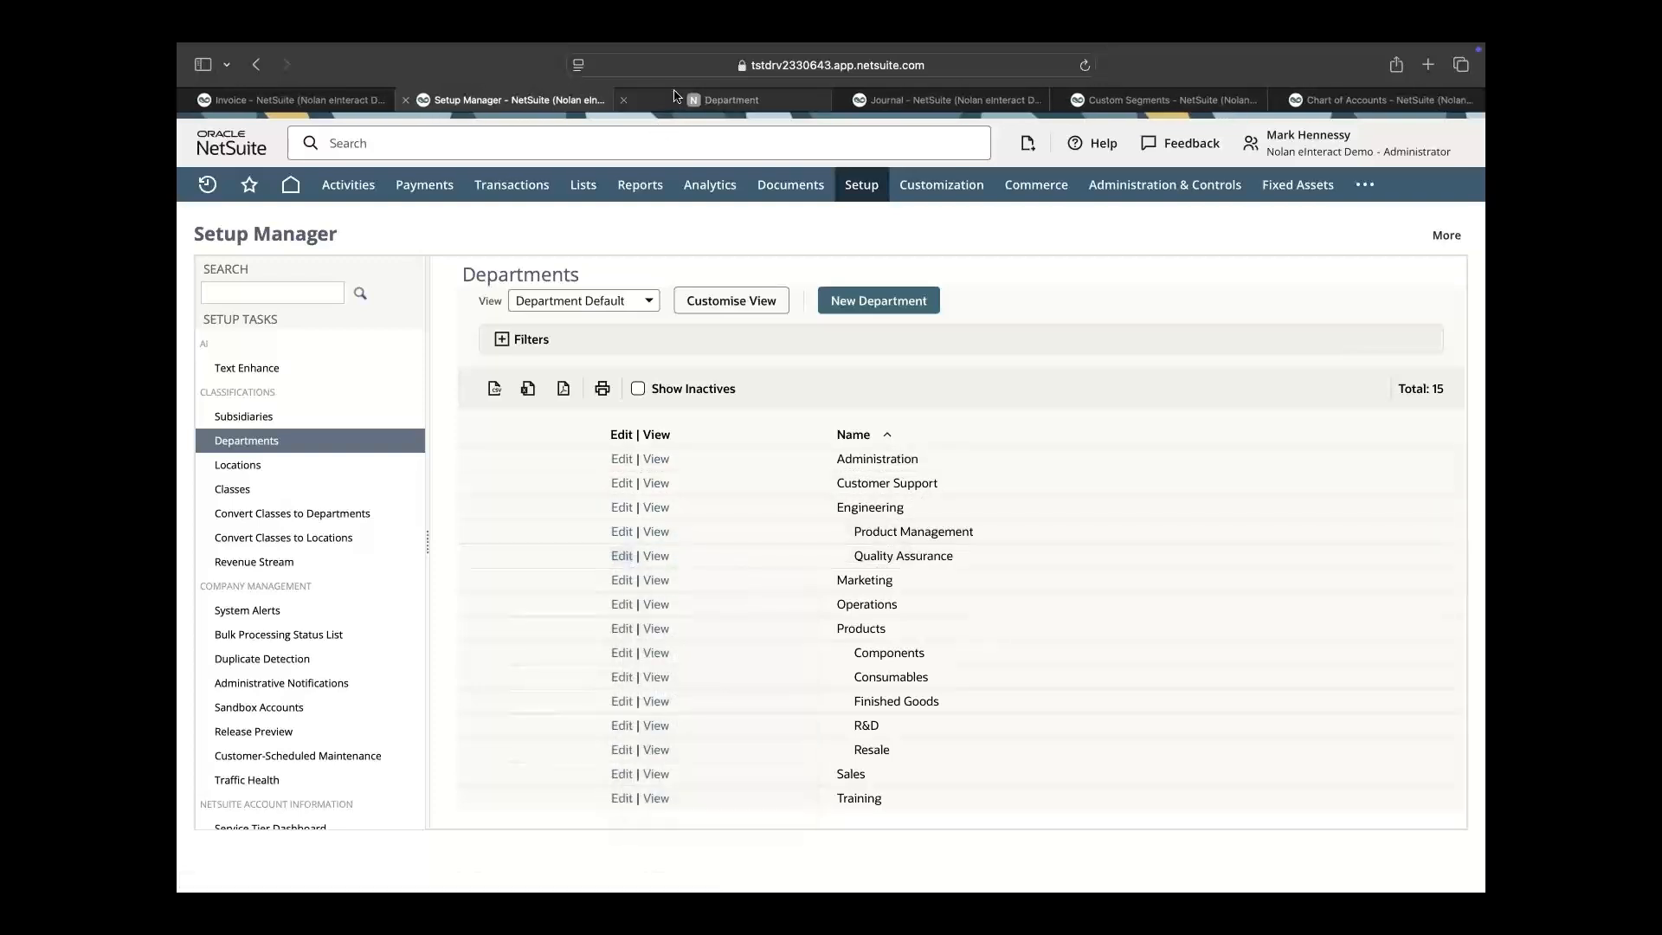
left_click(677, 98)
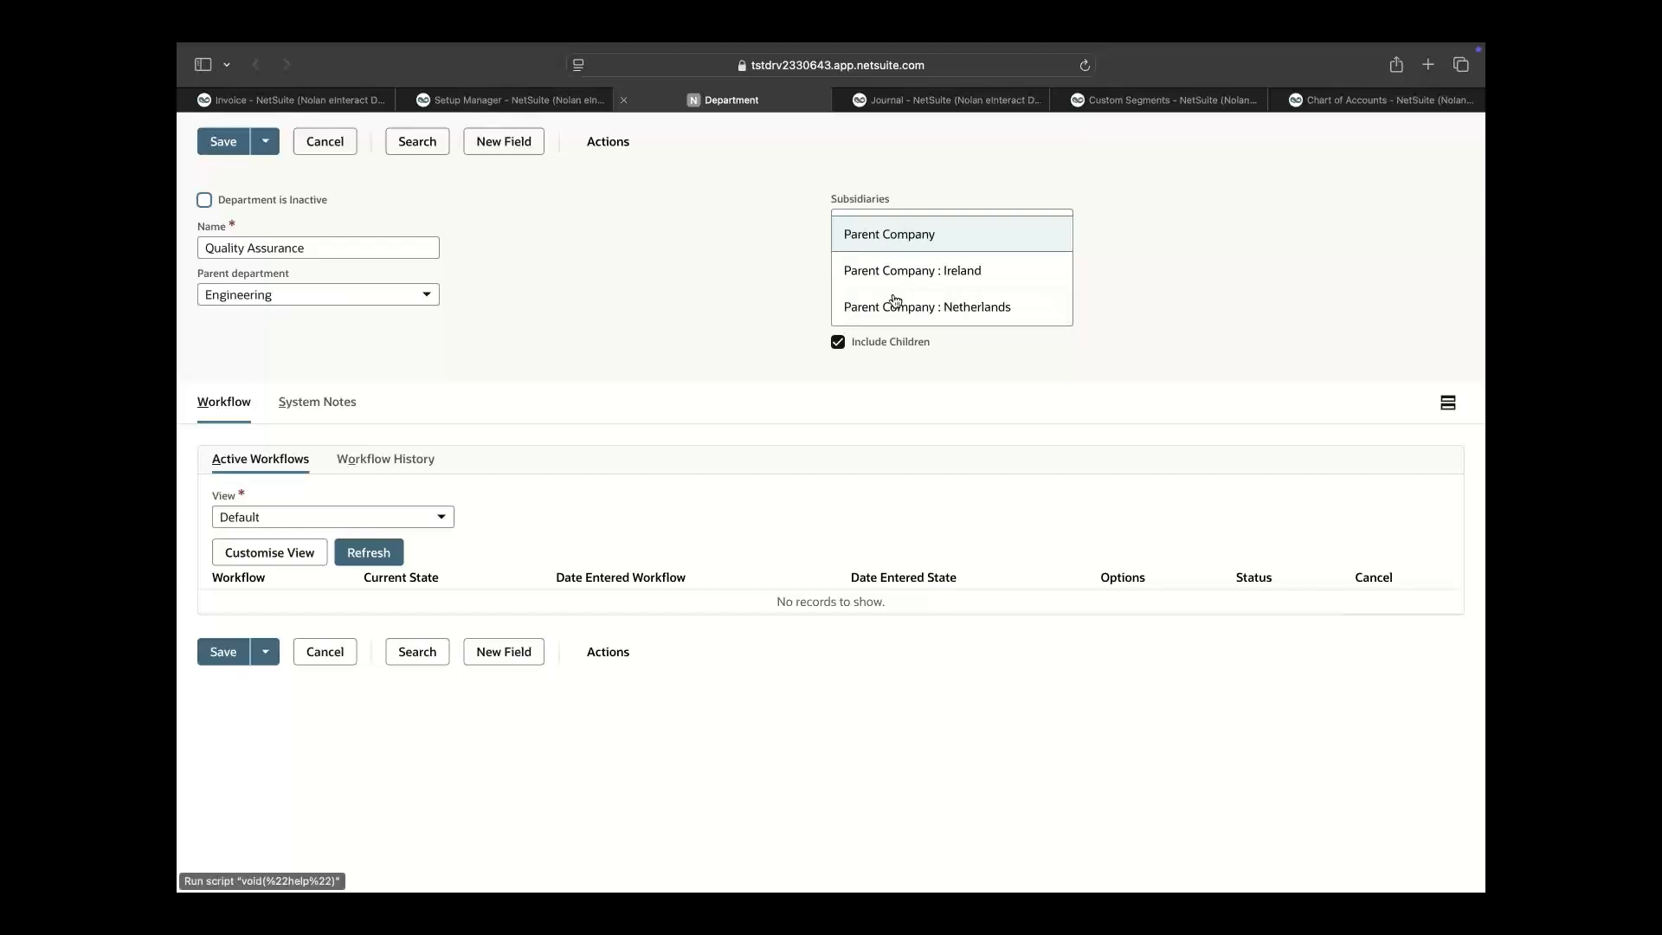
scroll(958, 290, "down", 2)
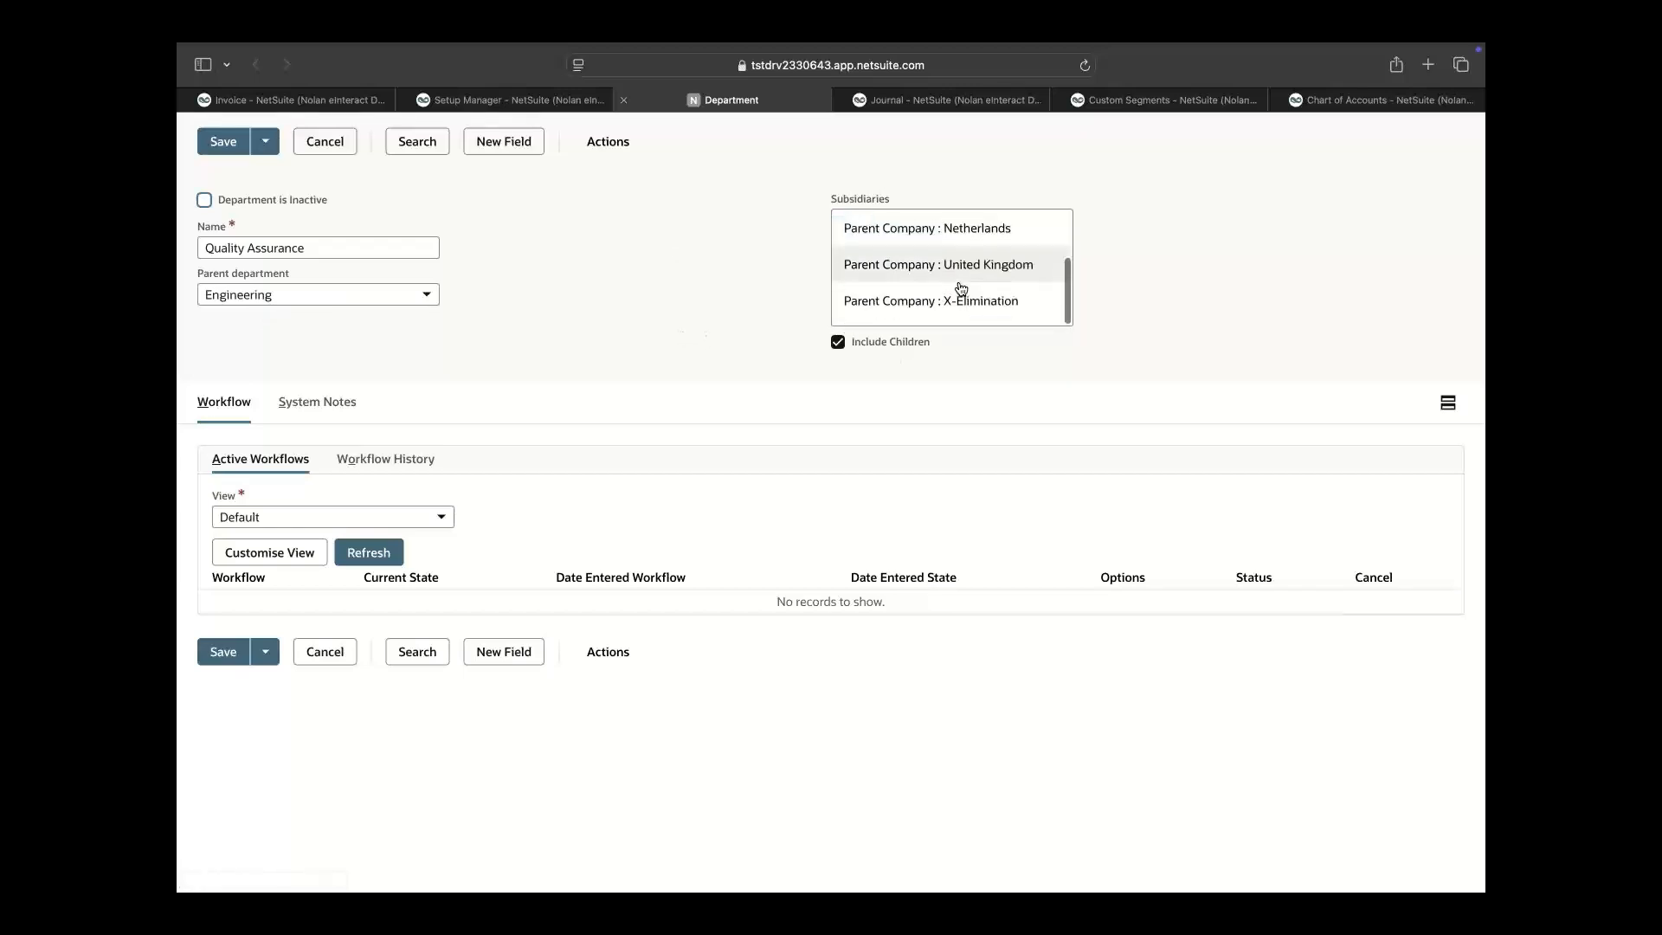
scroll(959, 286, "up", 2)
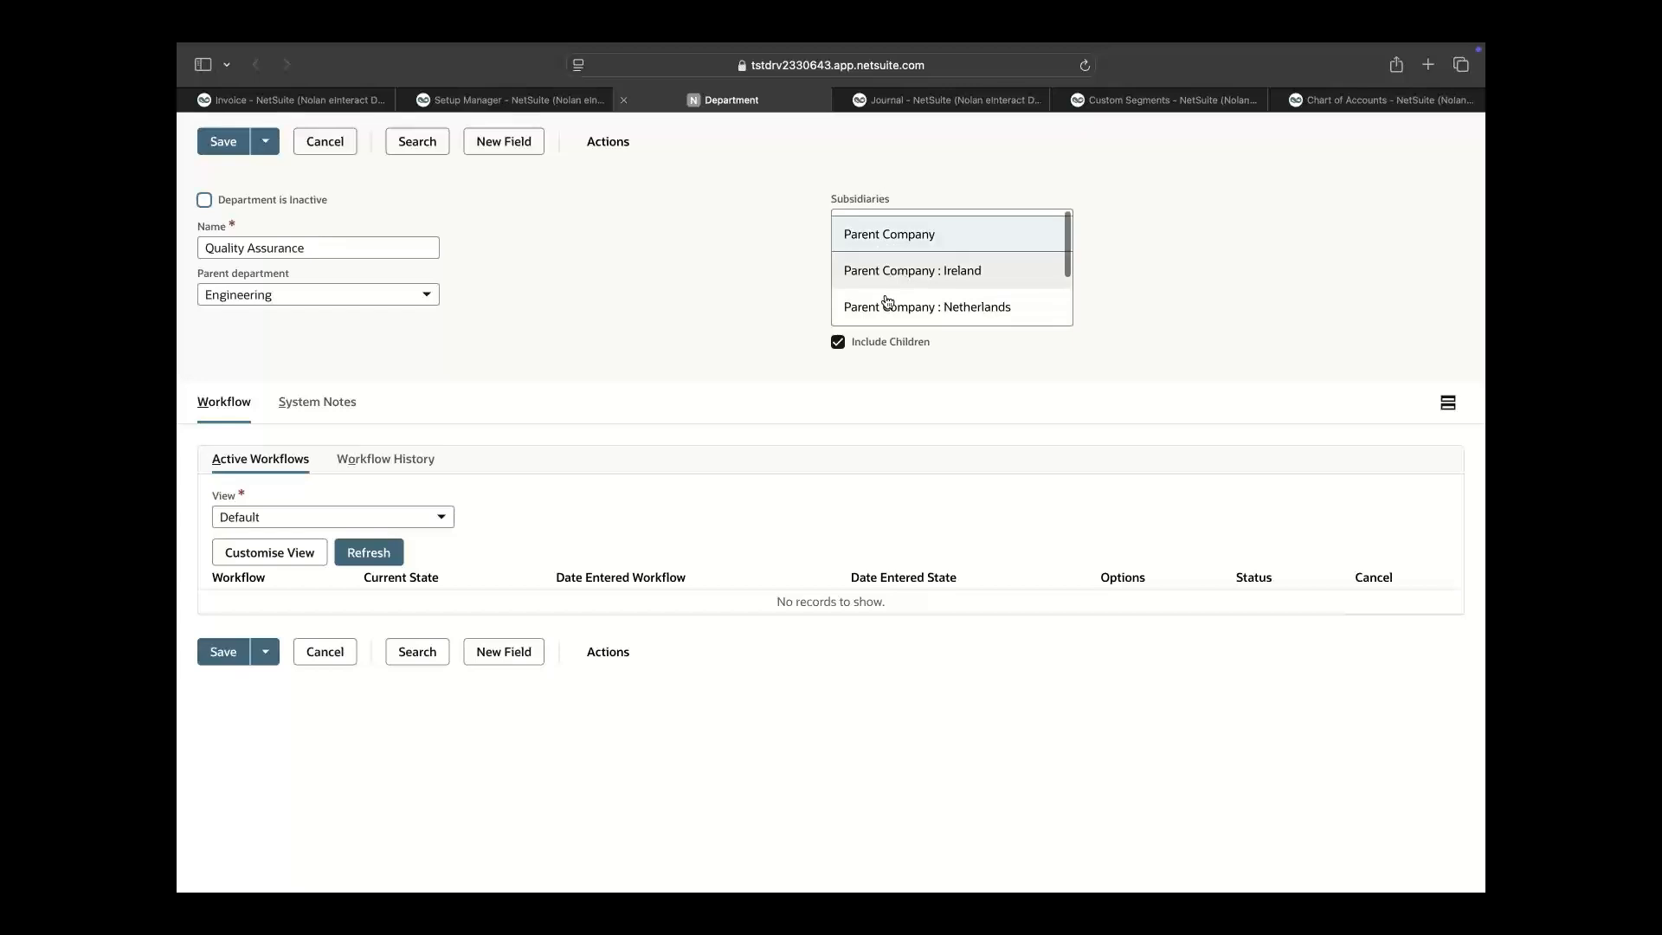
Return to the Setup Manager and review the Locations and Classes lists
left_click(459, 101)
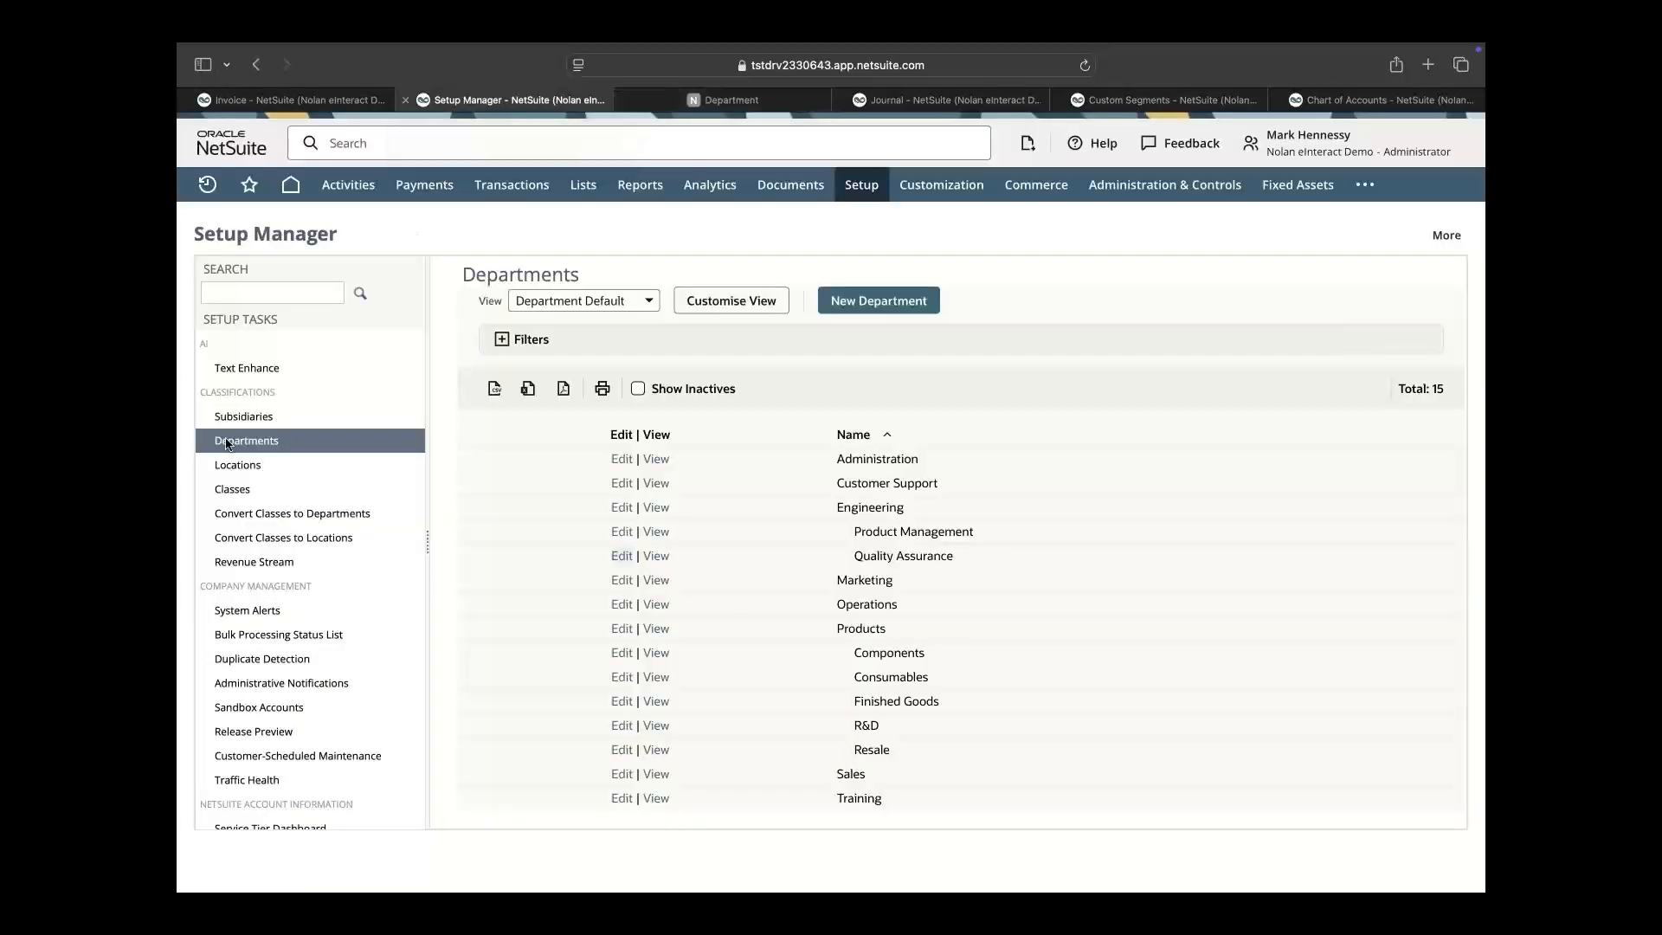
left_click(230, 467)
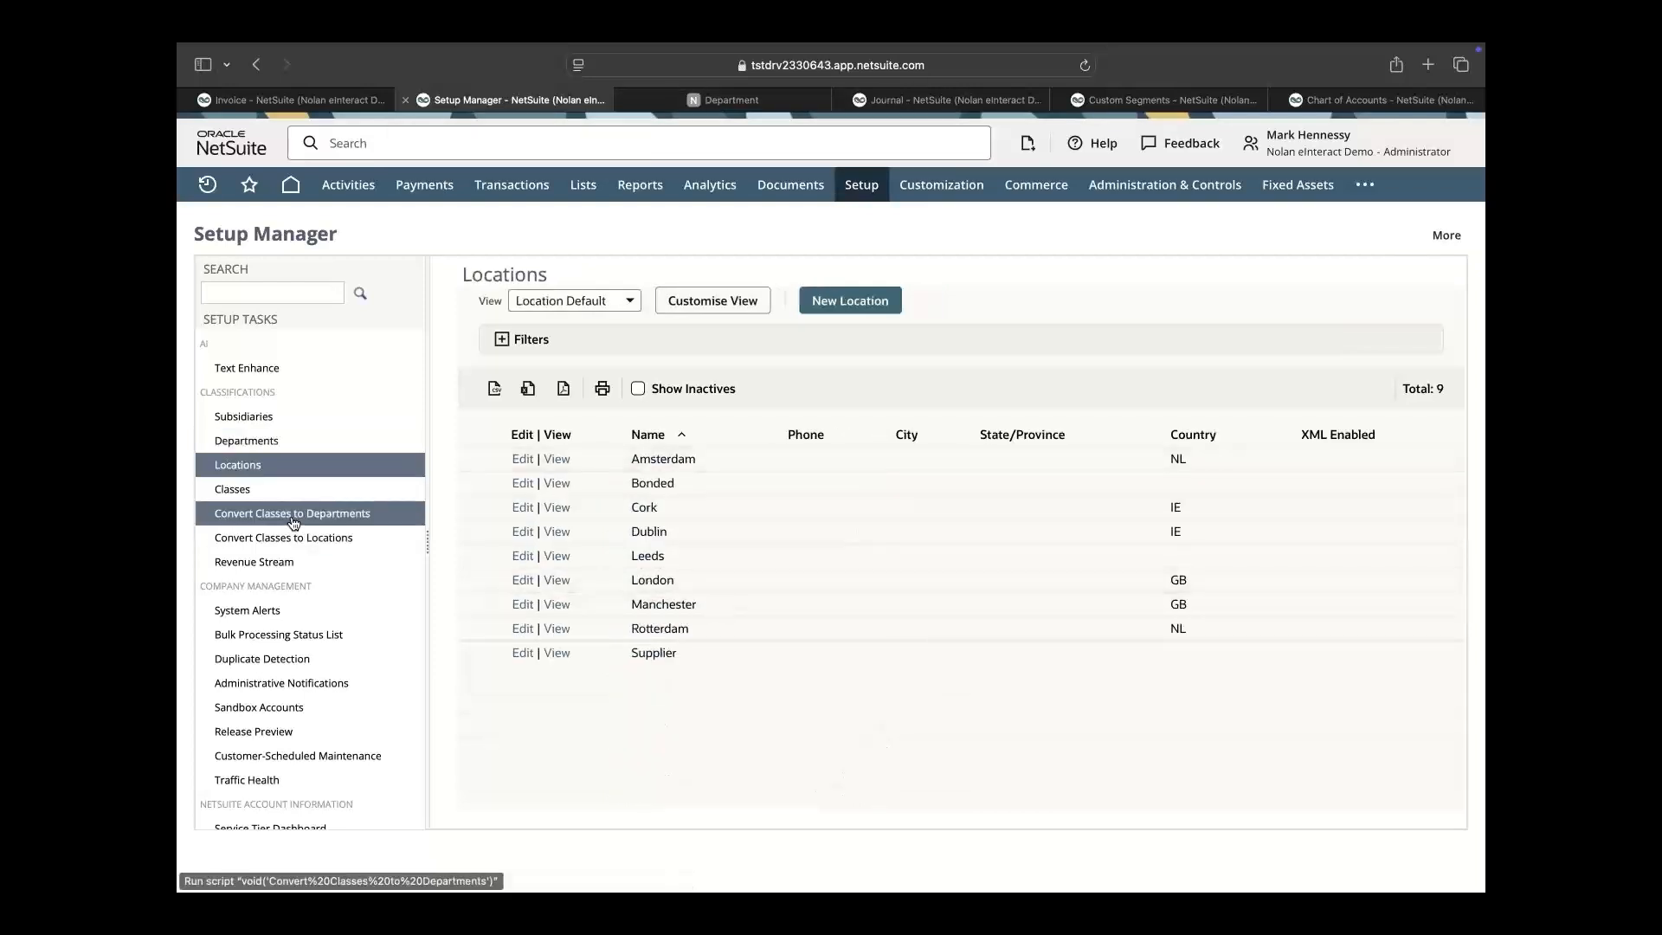
left_click(232, 493)
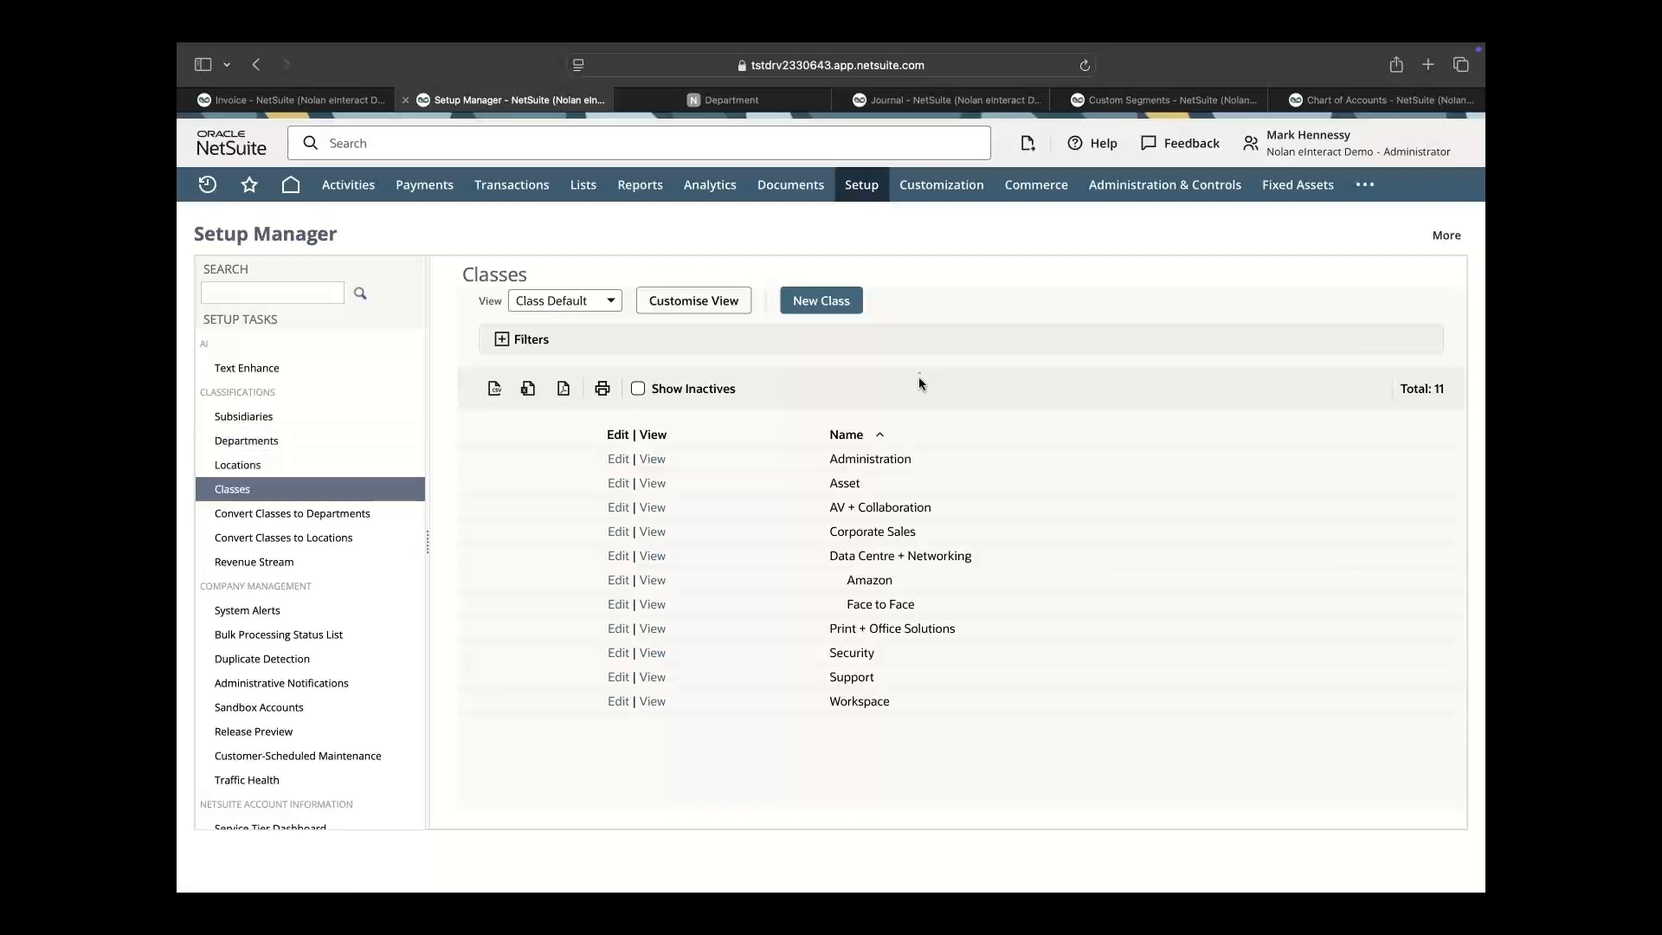
Switch to the amortization journal dated 30/09/2020 and review the name, department, class and location columns on its lines
left_click(923, 102)
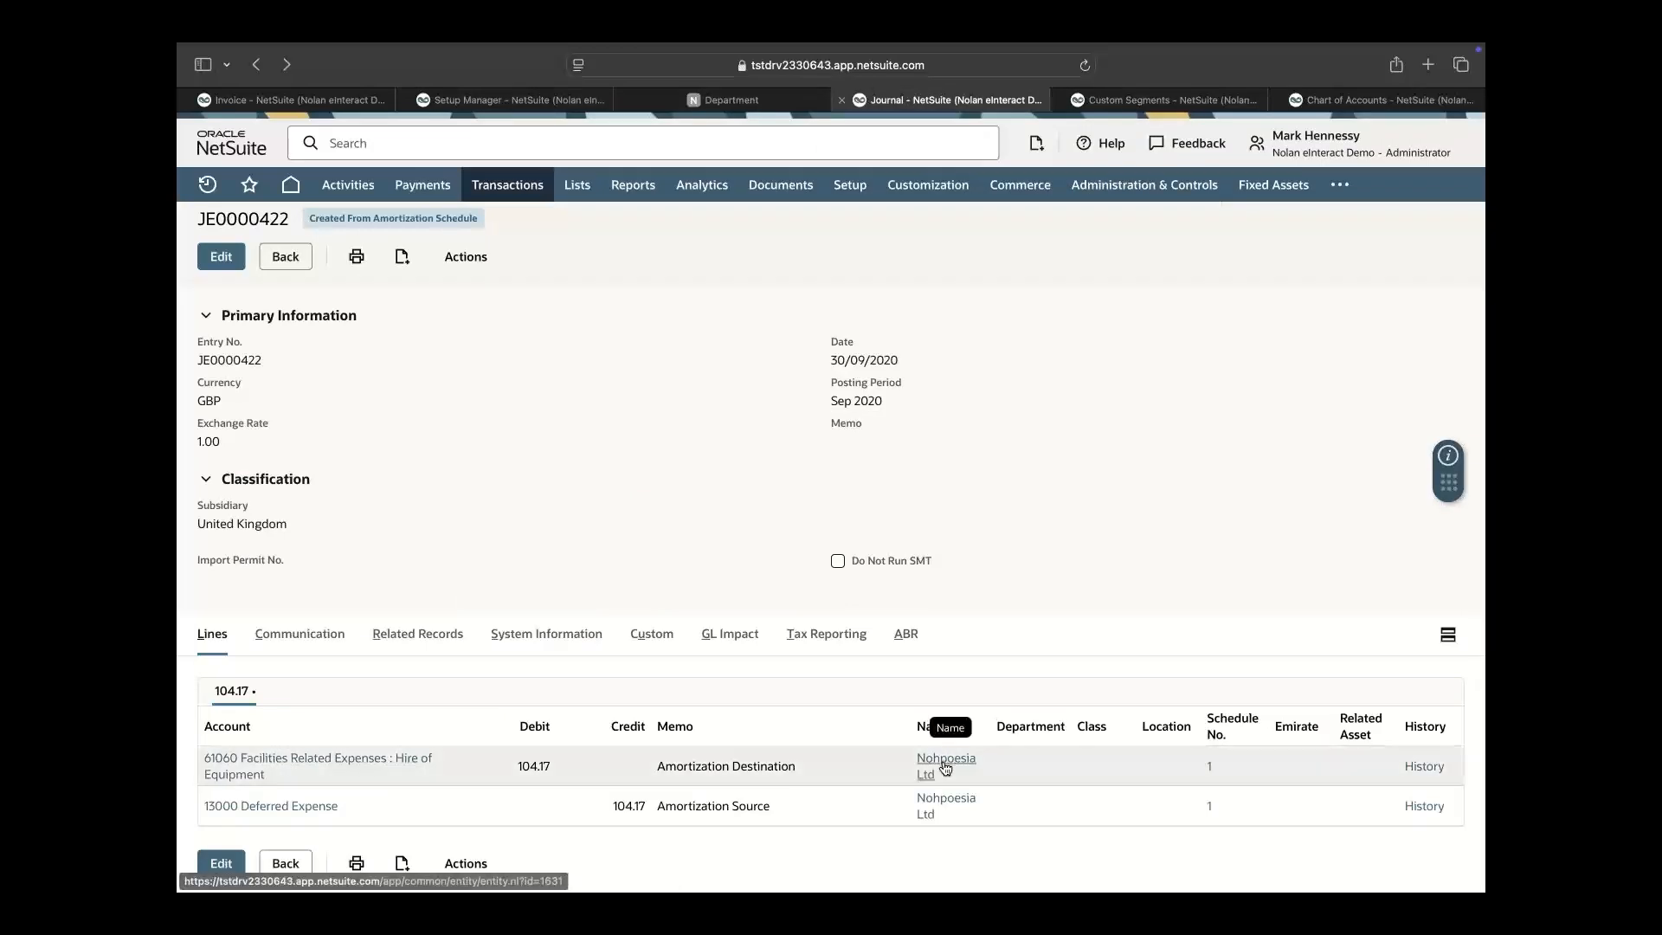
mouse_move(945, 768)
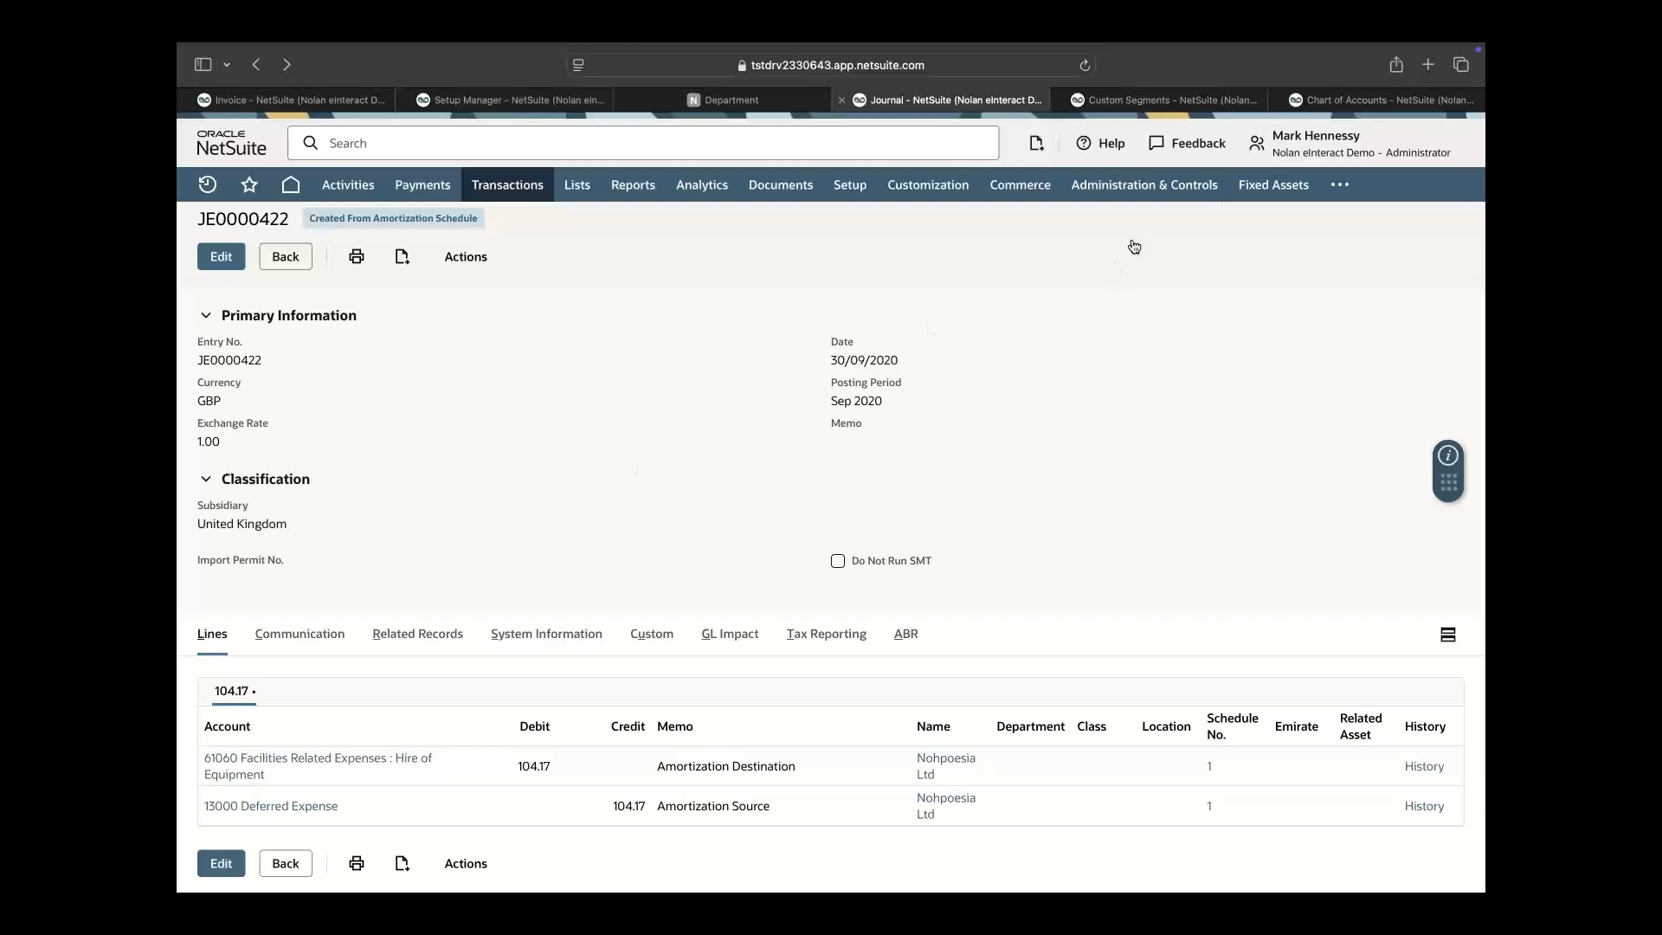
Open the Revenue Stream custom segment for editing and add the value Upsell to its values
left_click(1152, 104)
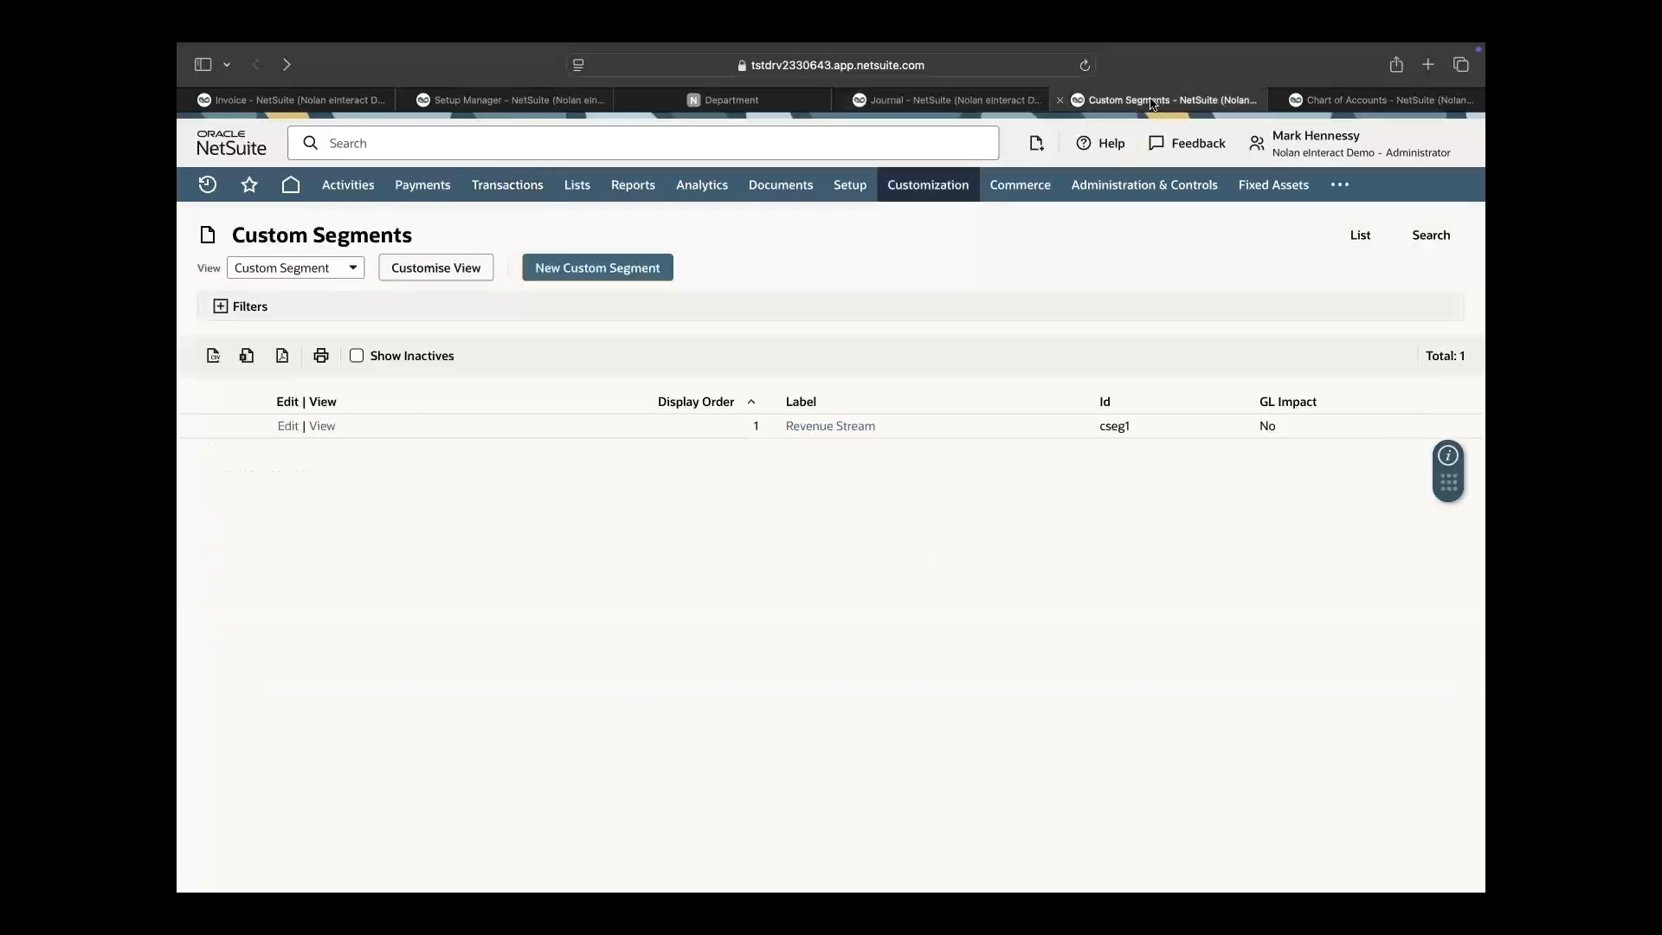
left_click(288, 427)
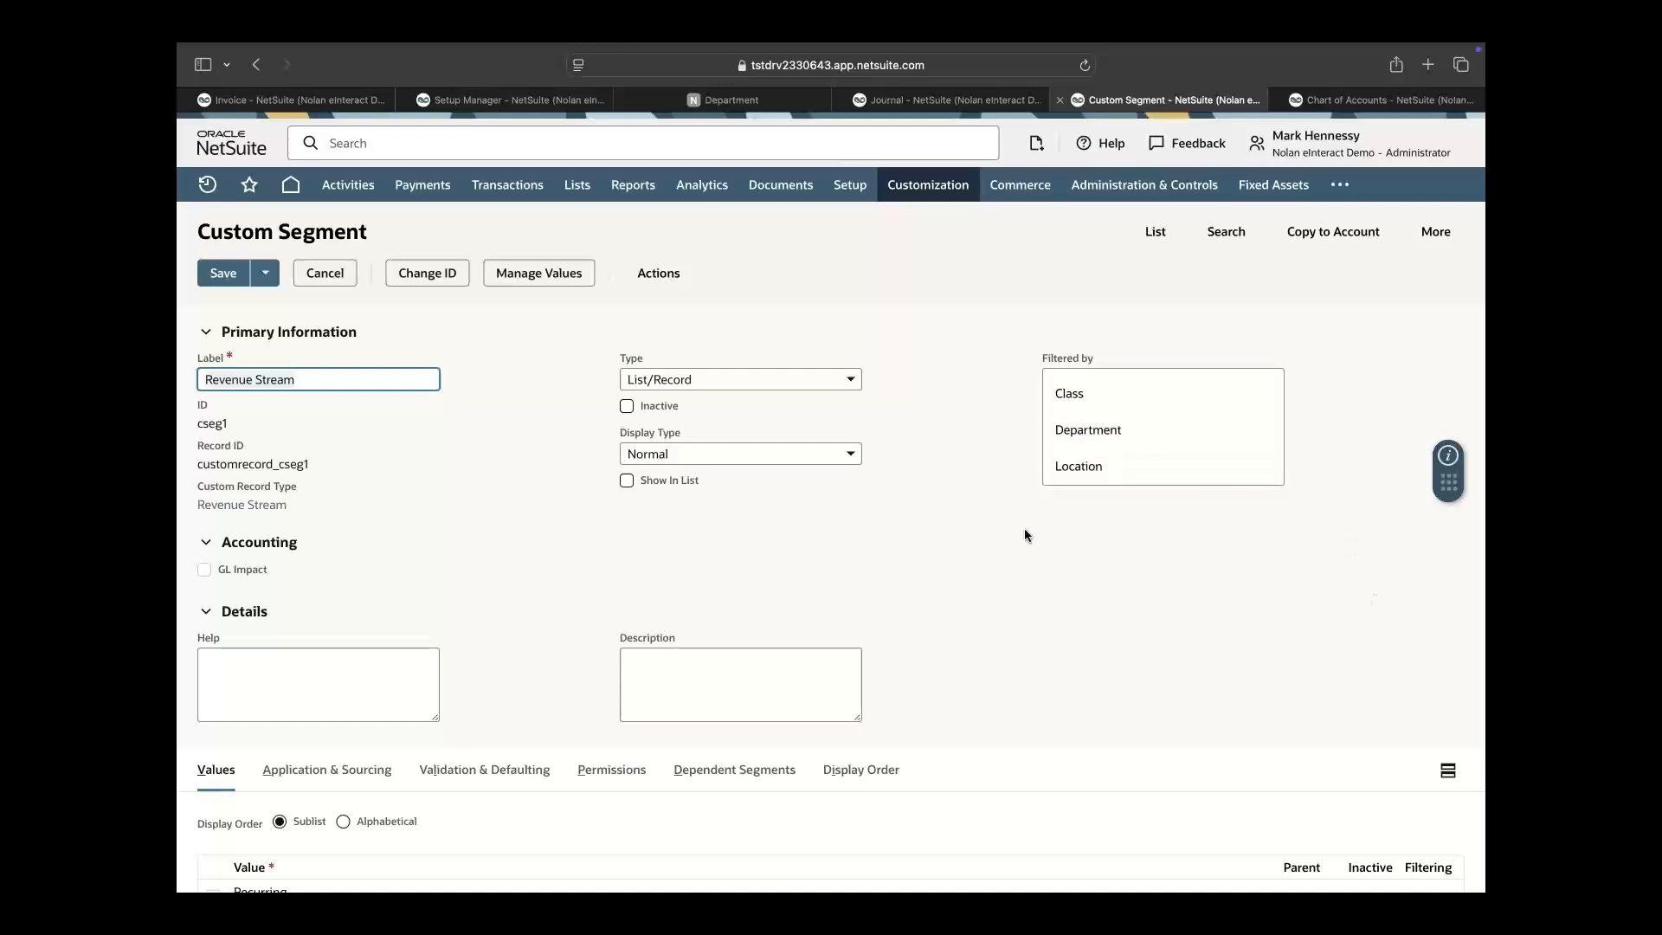
scroll(1025, 535, "down", 4)
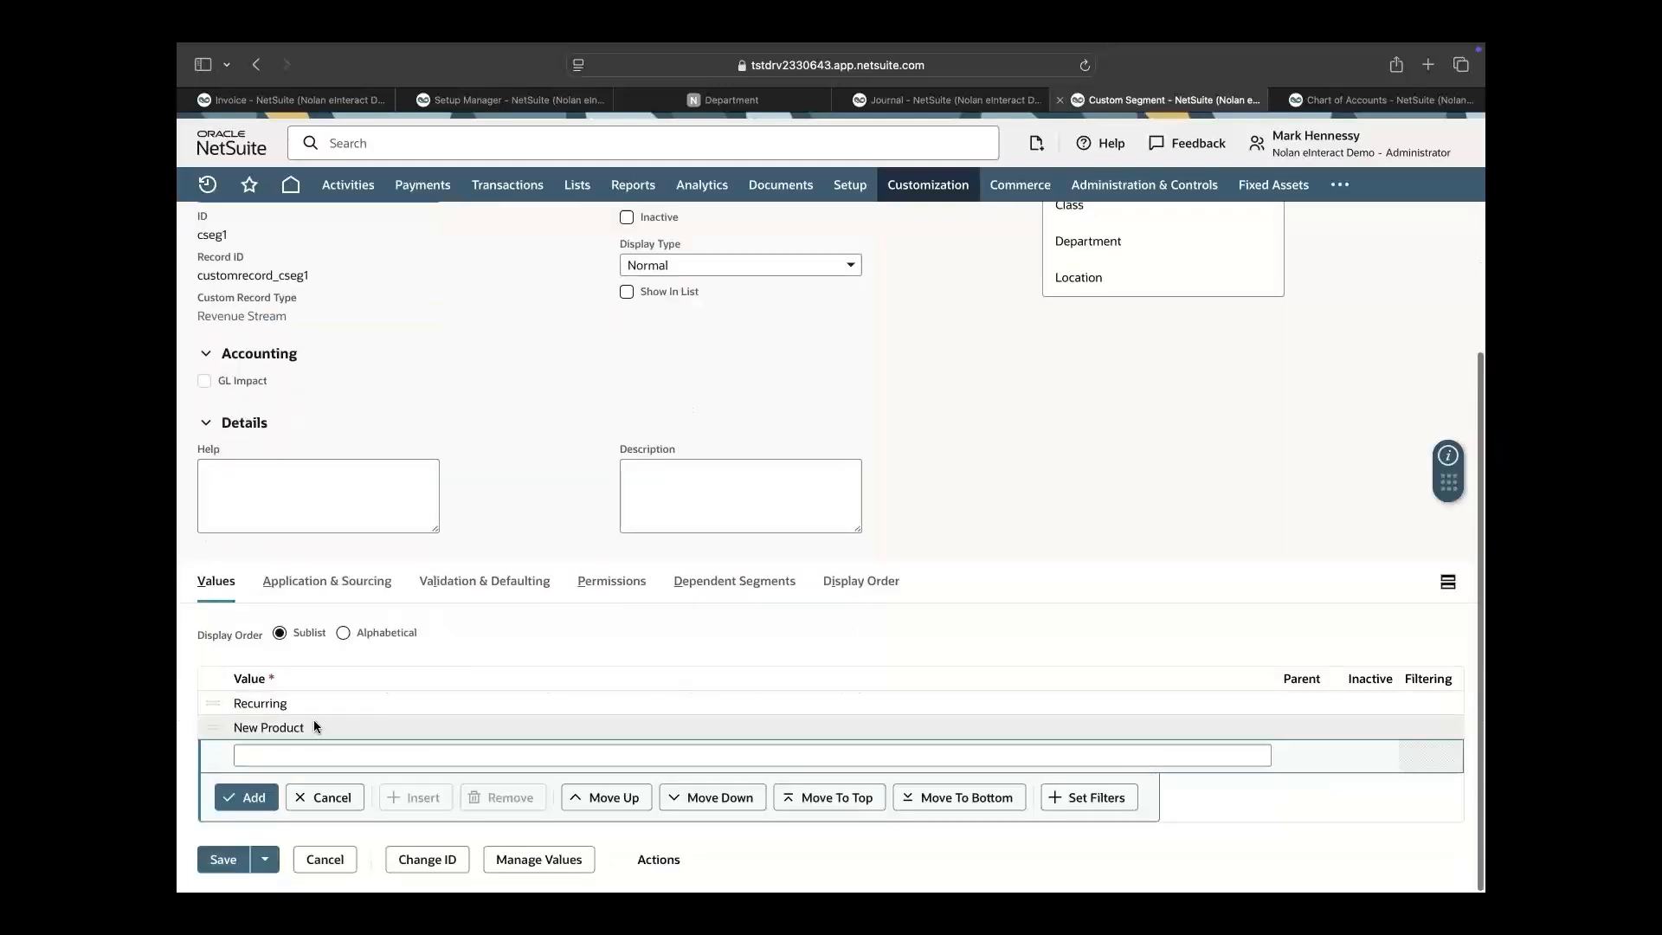
left_click(299, 757)
type("Upsell")
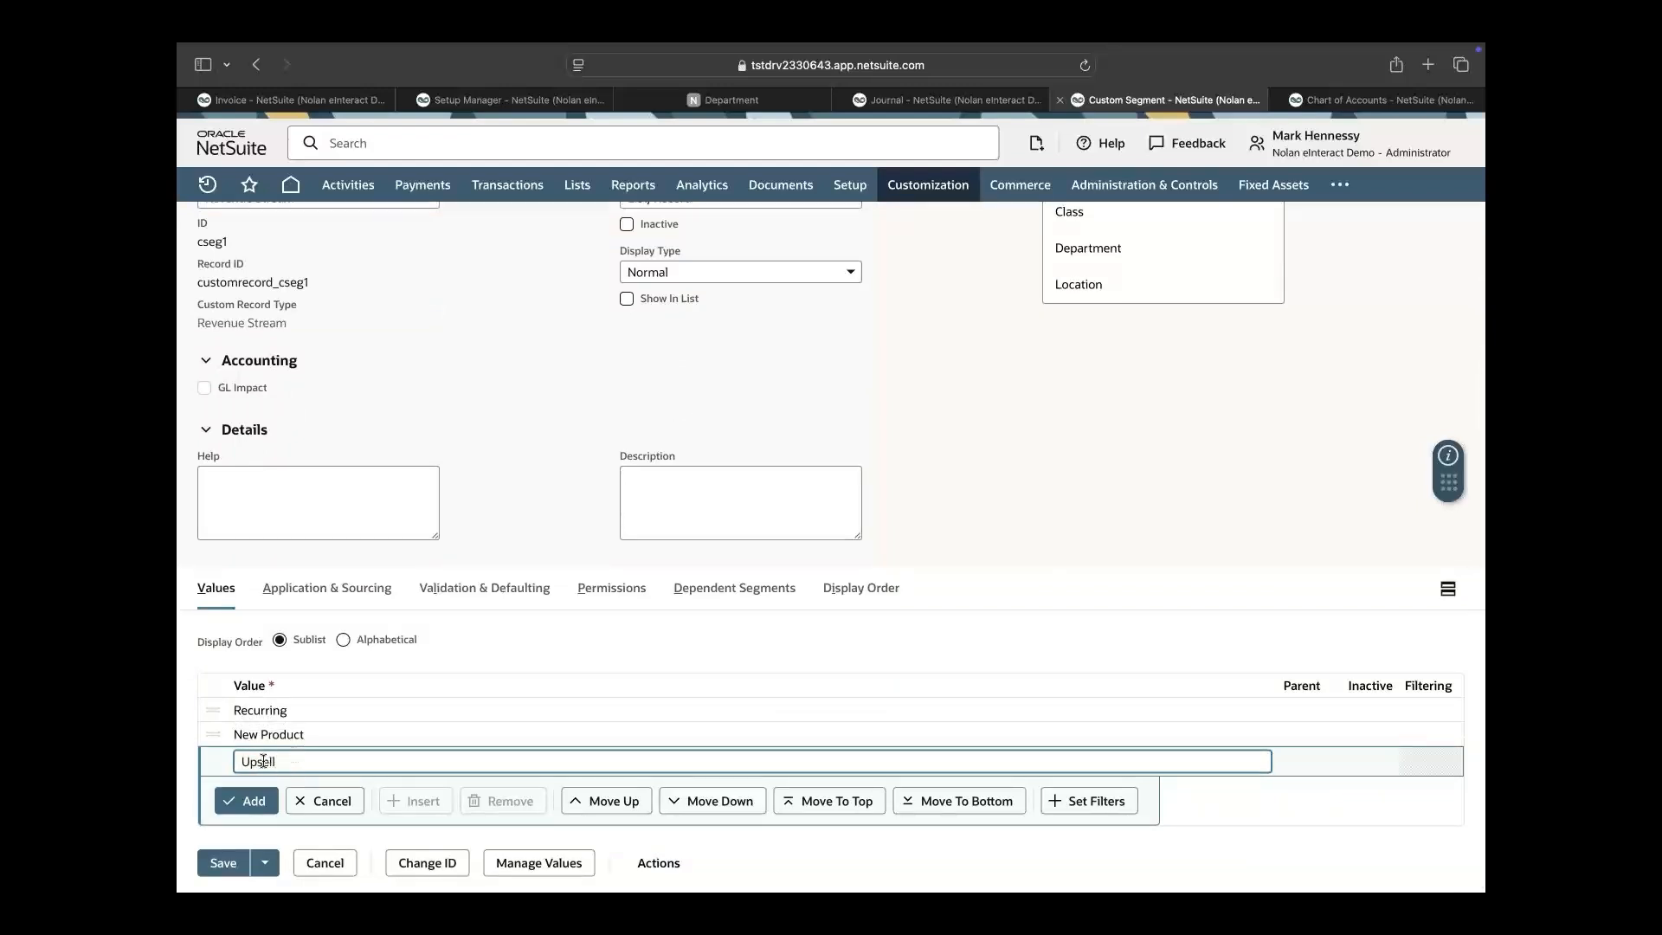
key("Return")
Review which transaction types and record types the Revenue Stream segment applies to in its application and sourcing settings
left_click(345, 597)
scroll(501, 466, "down", 1)
scroll(506, 468, "down", 4)
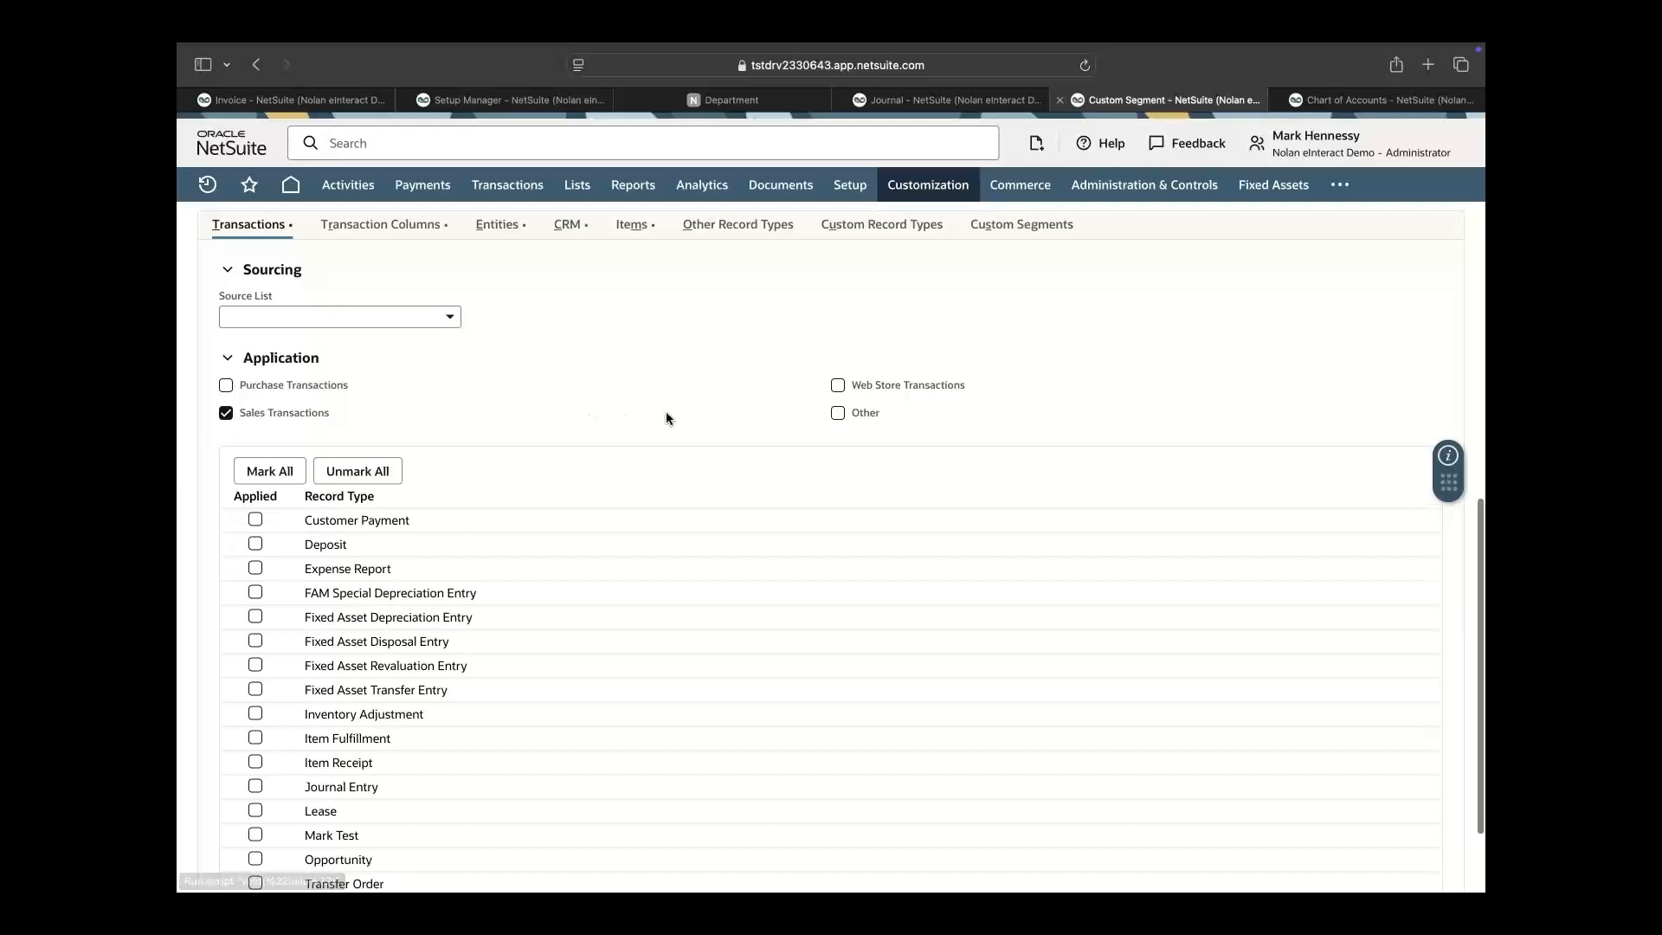
scroll(647, 433, "down", 1)
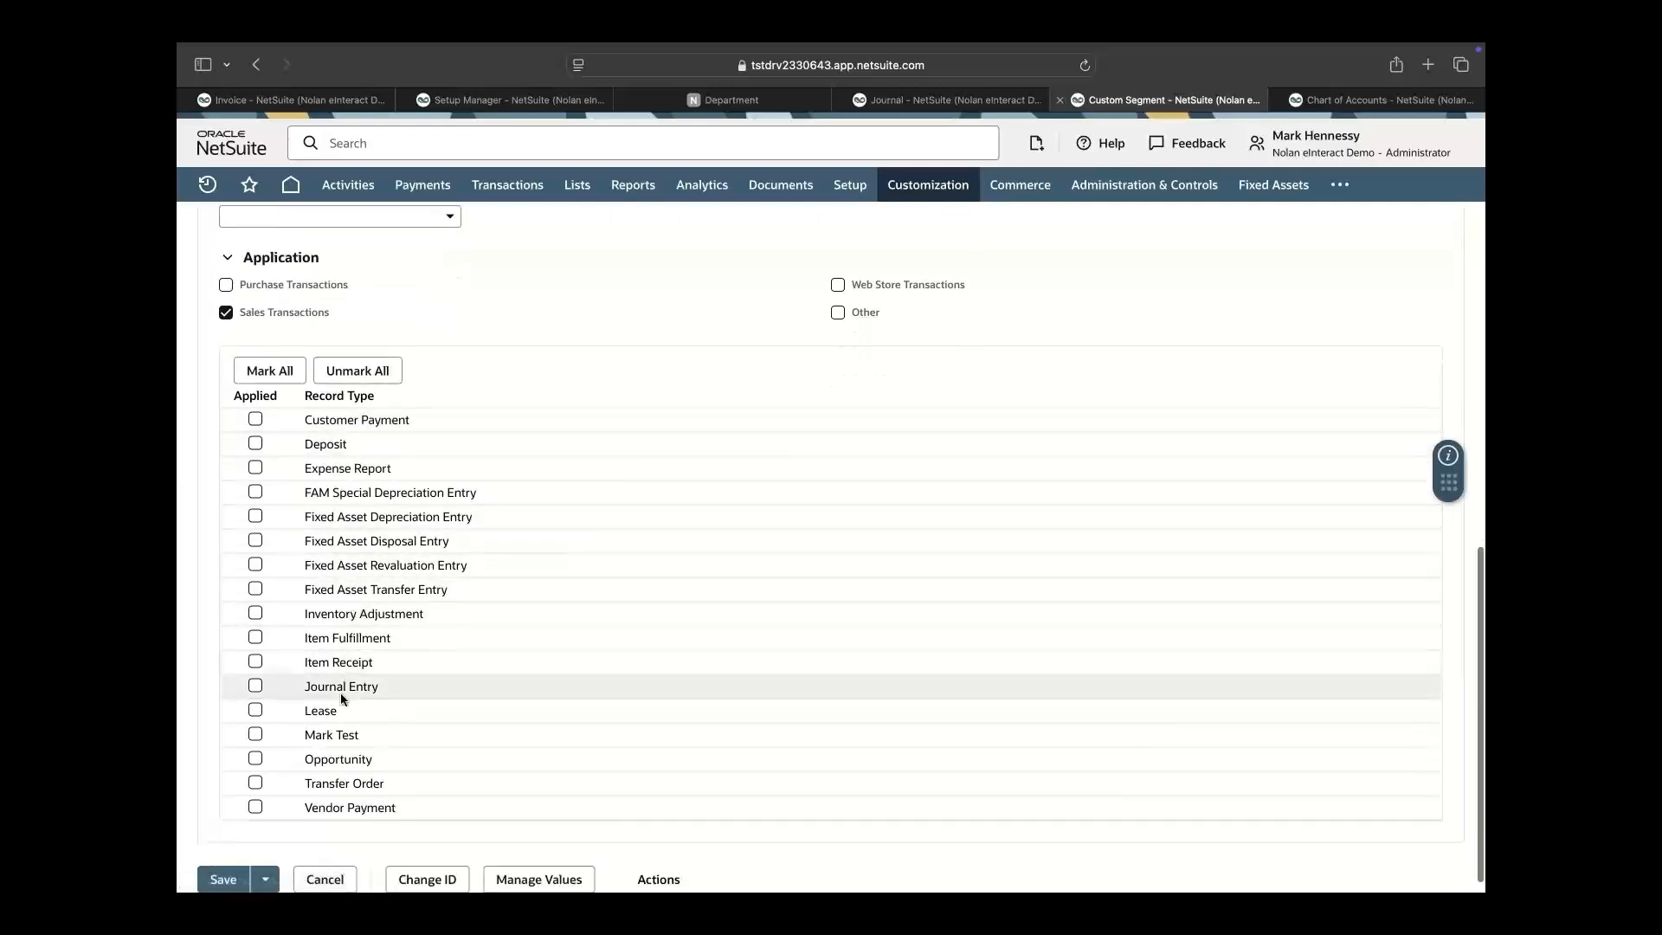
scroll(704, 512, "up", 1)
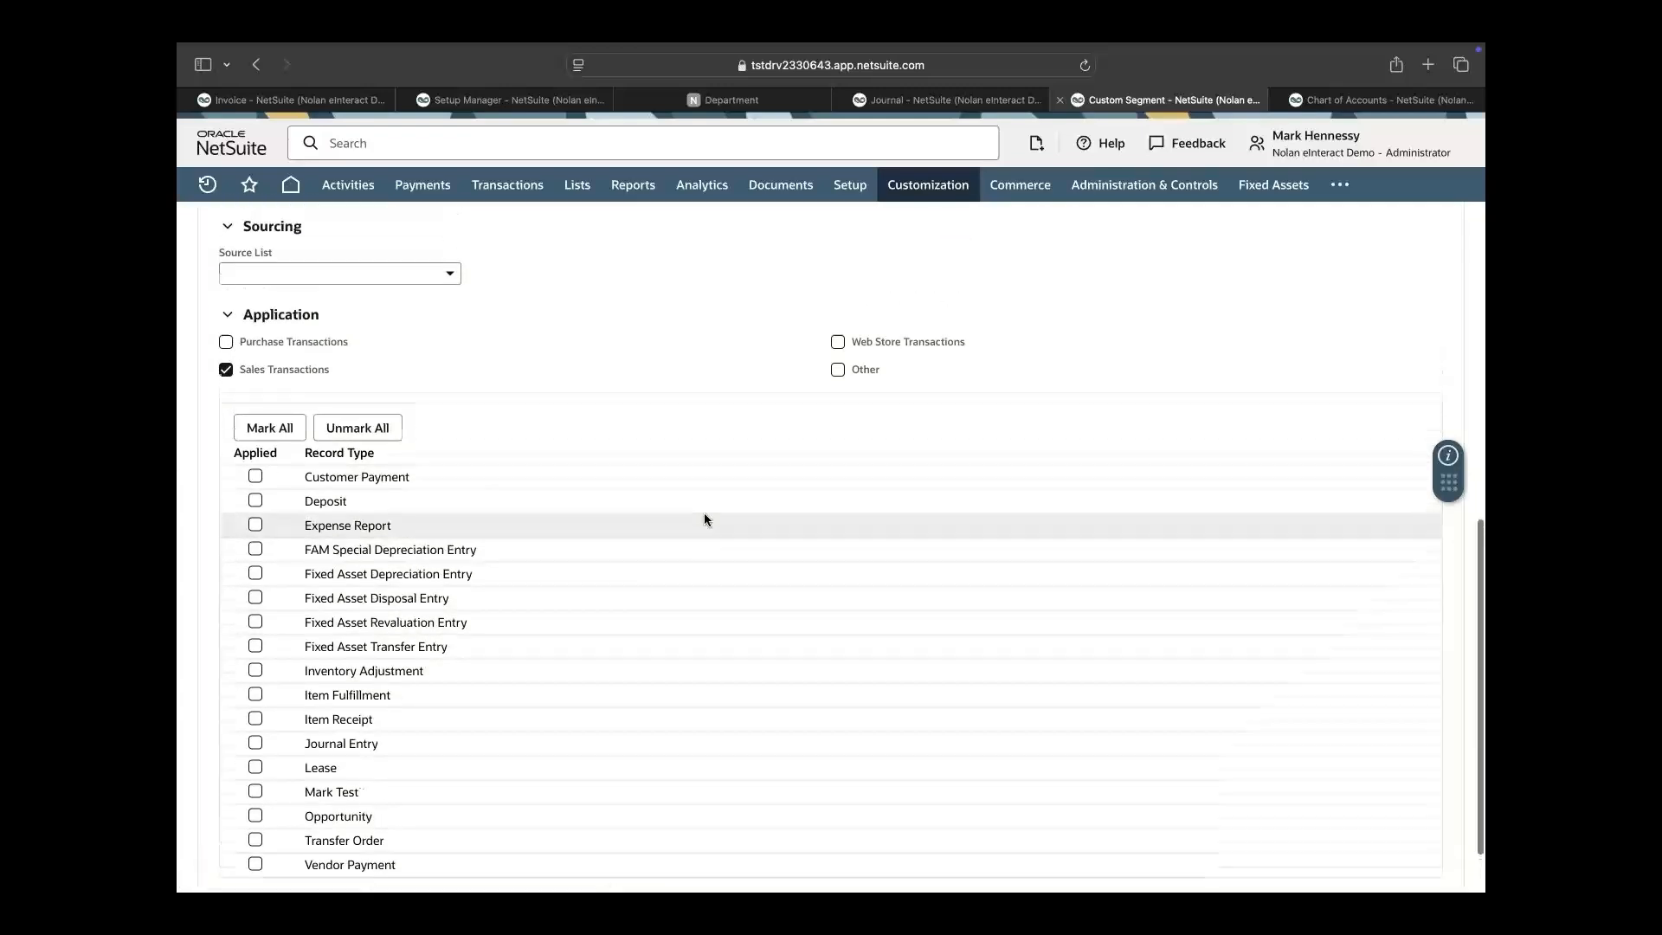
scroll(704, 513, "up", 2)
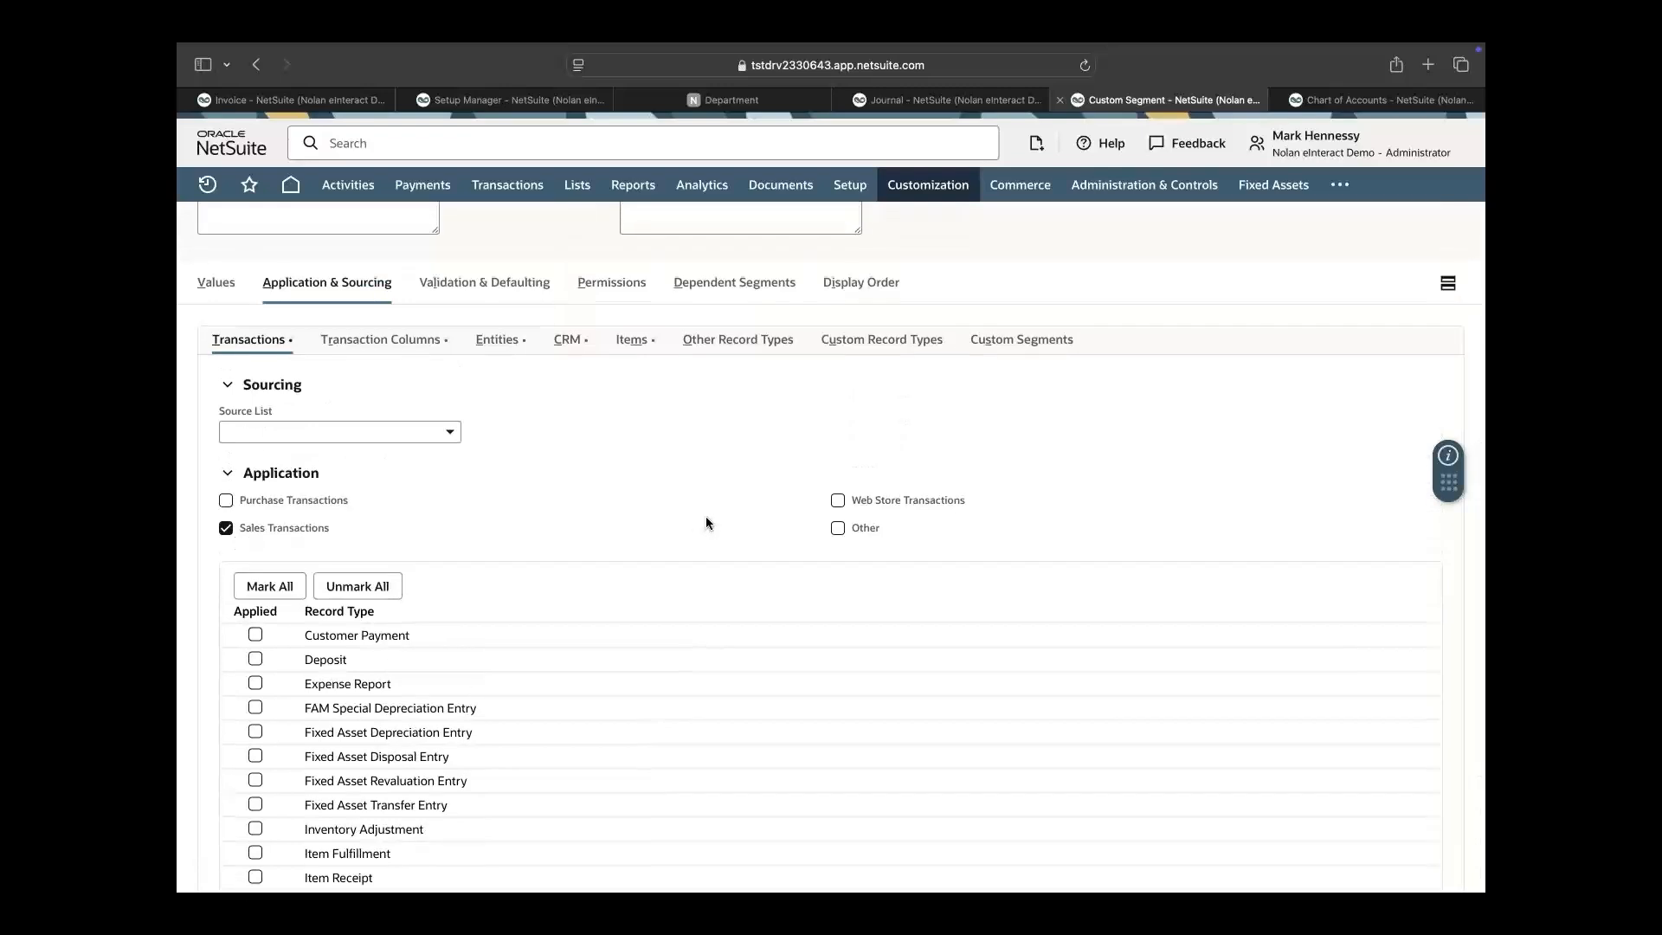
Review the Revenue Stream segment's application settings for transaction columns, entities, CRM records and items
left_click(341, 340)
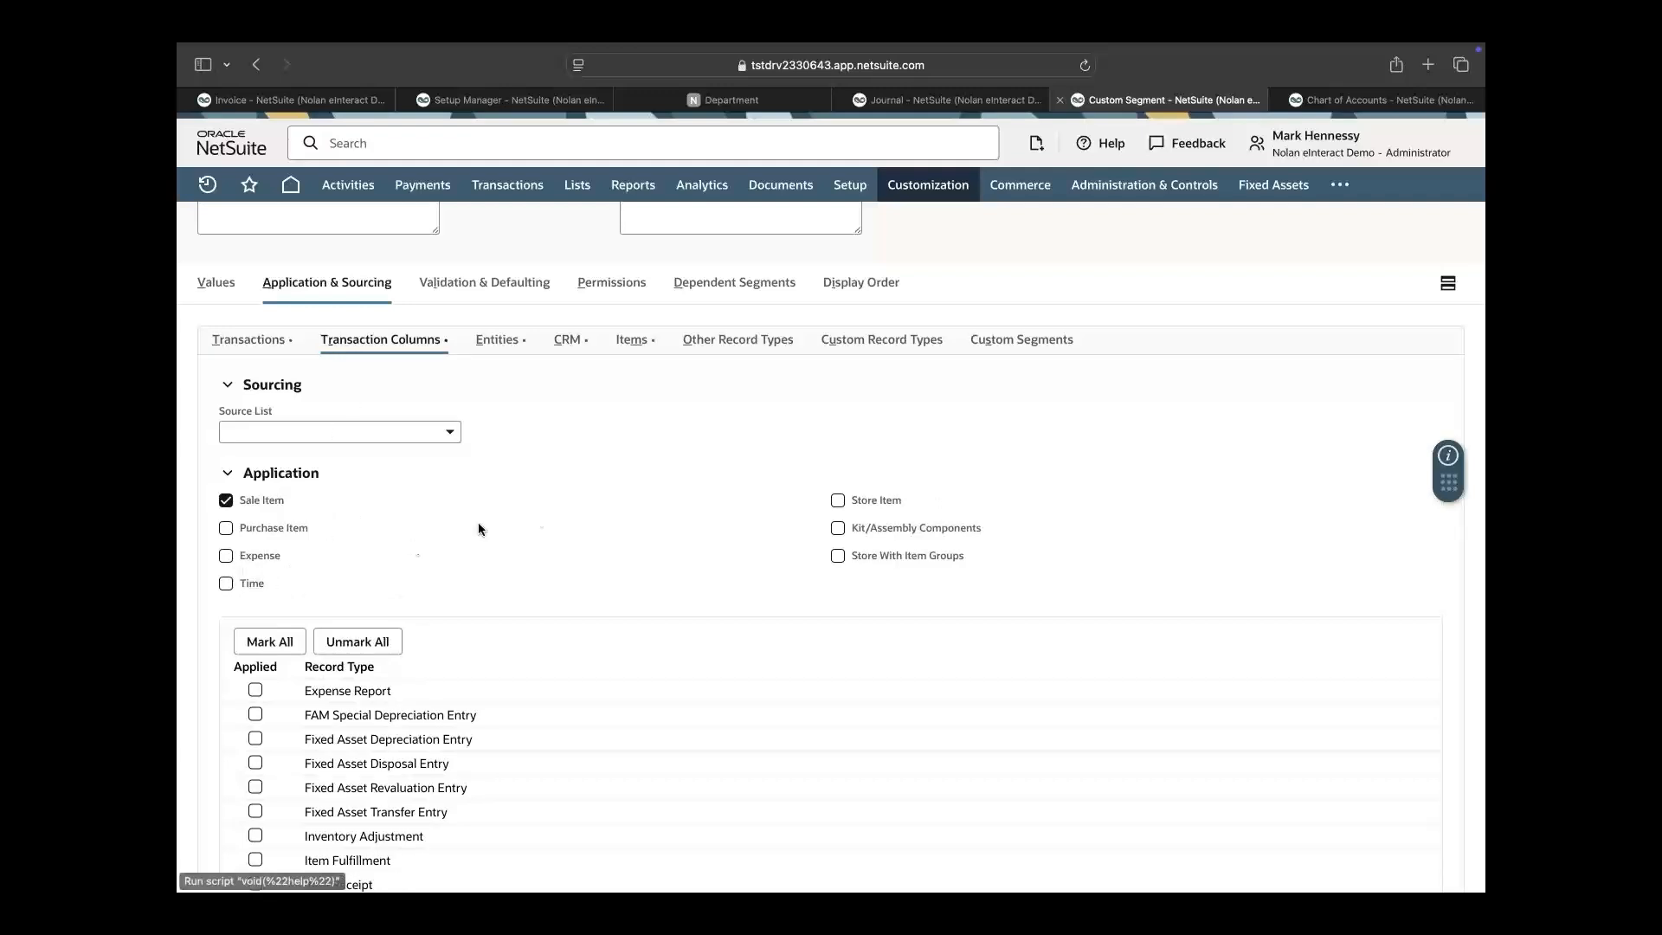
left_click(509, 344)
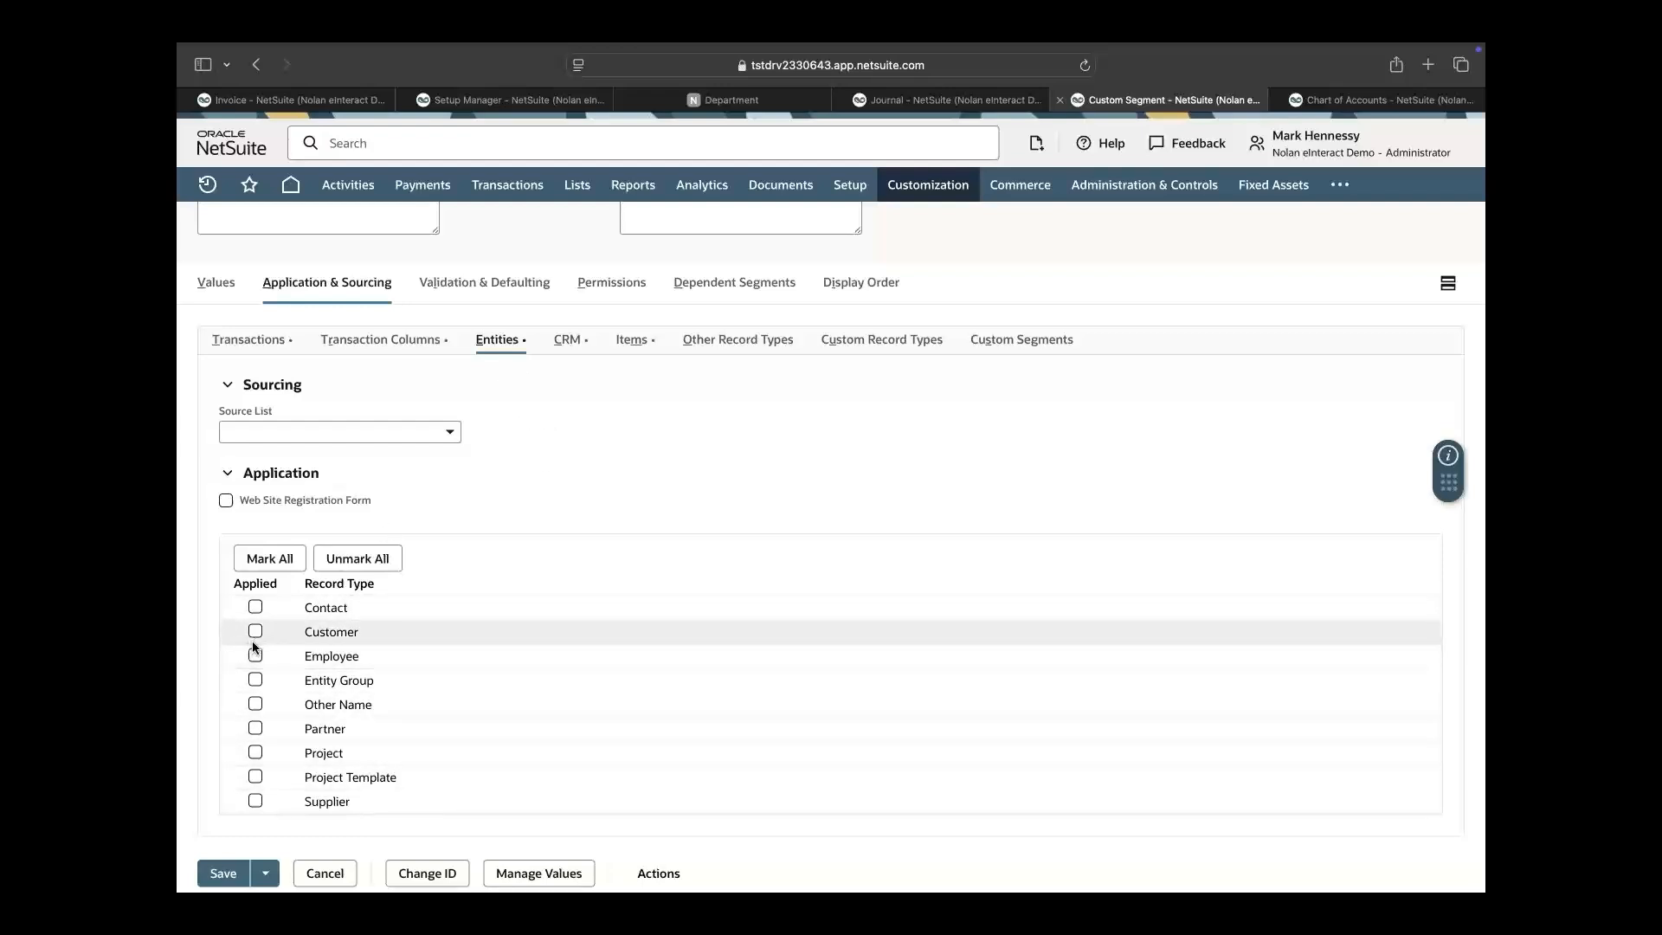
left_click(578, 340)
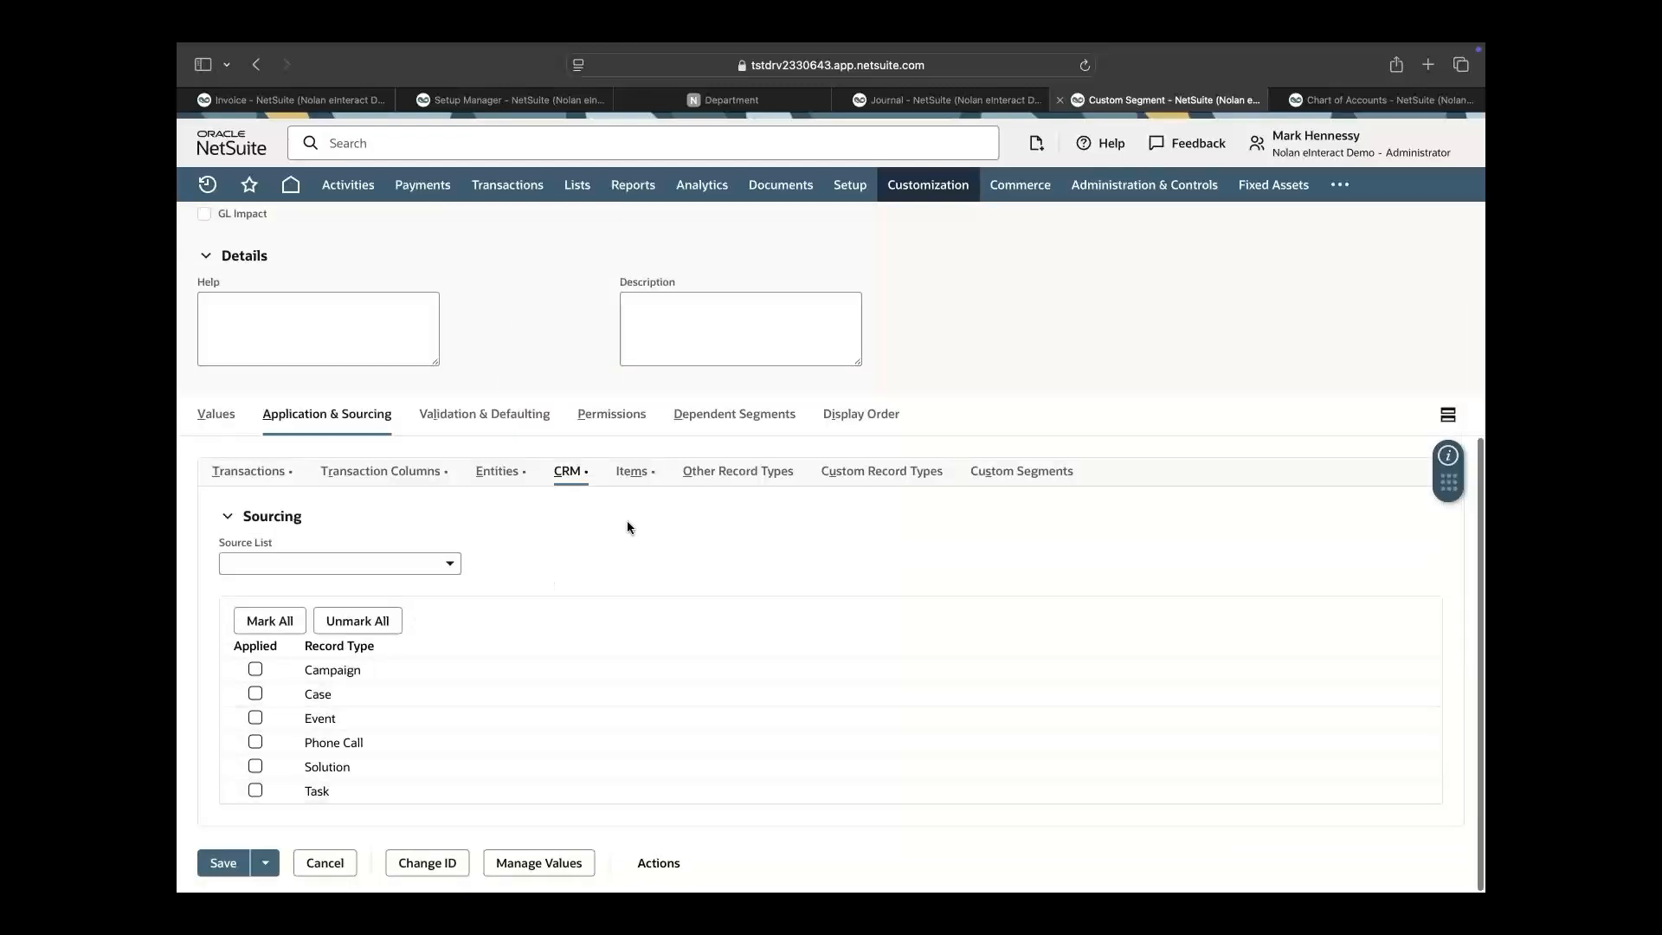
left_click(629, 476)
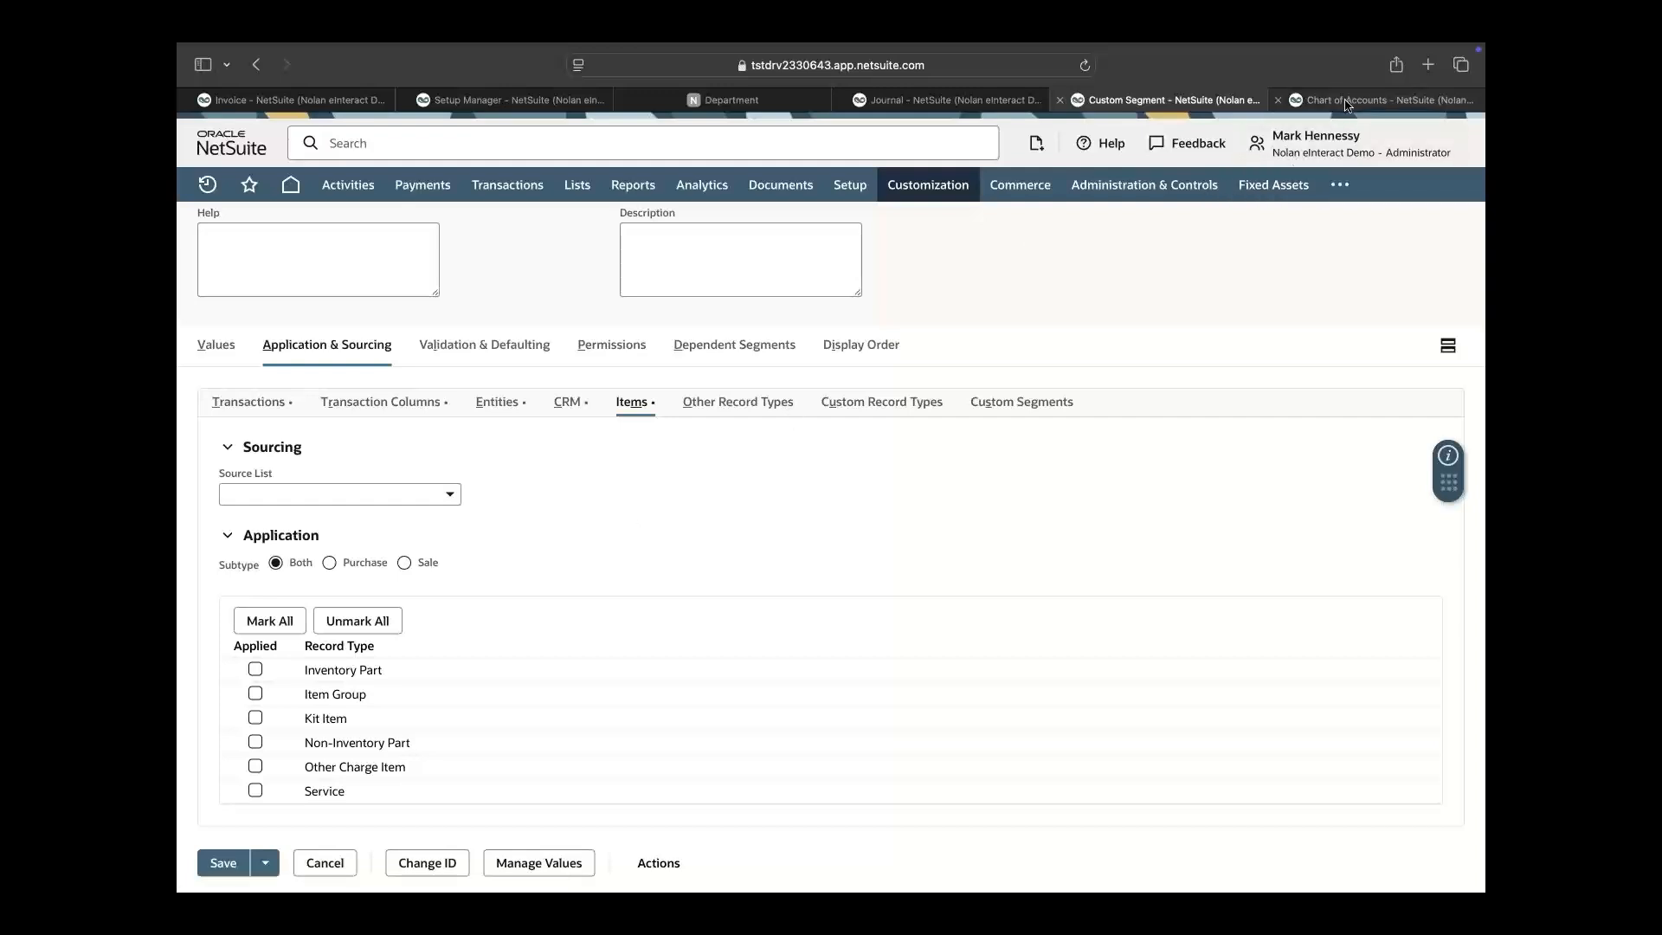
Switch to the chart of accounts and look through its account numbers, names and types
key("ctrl+Tab")
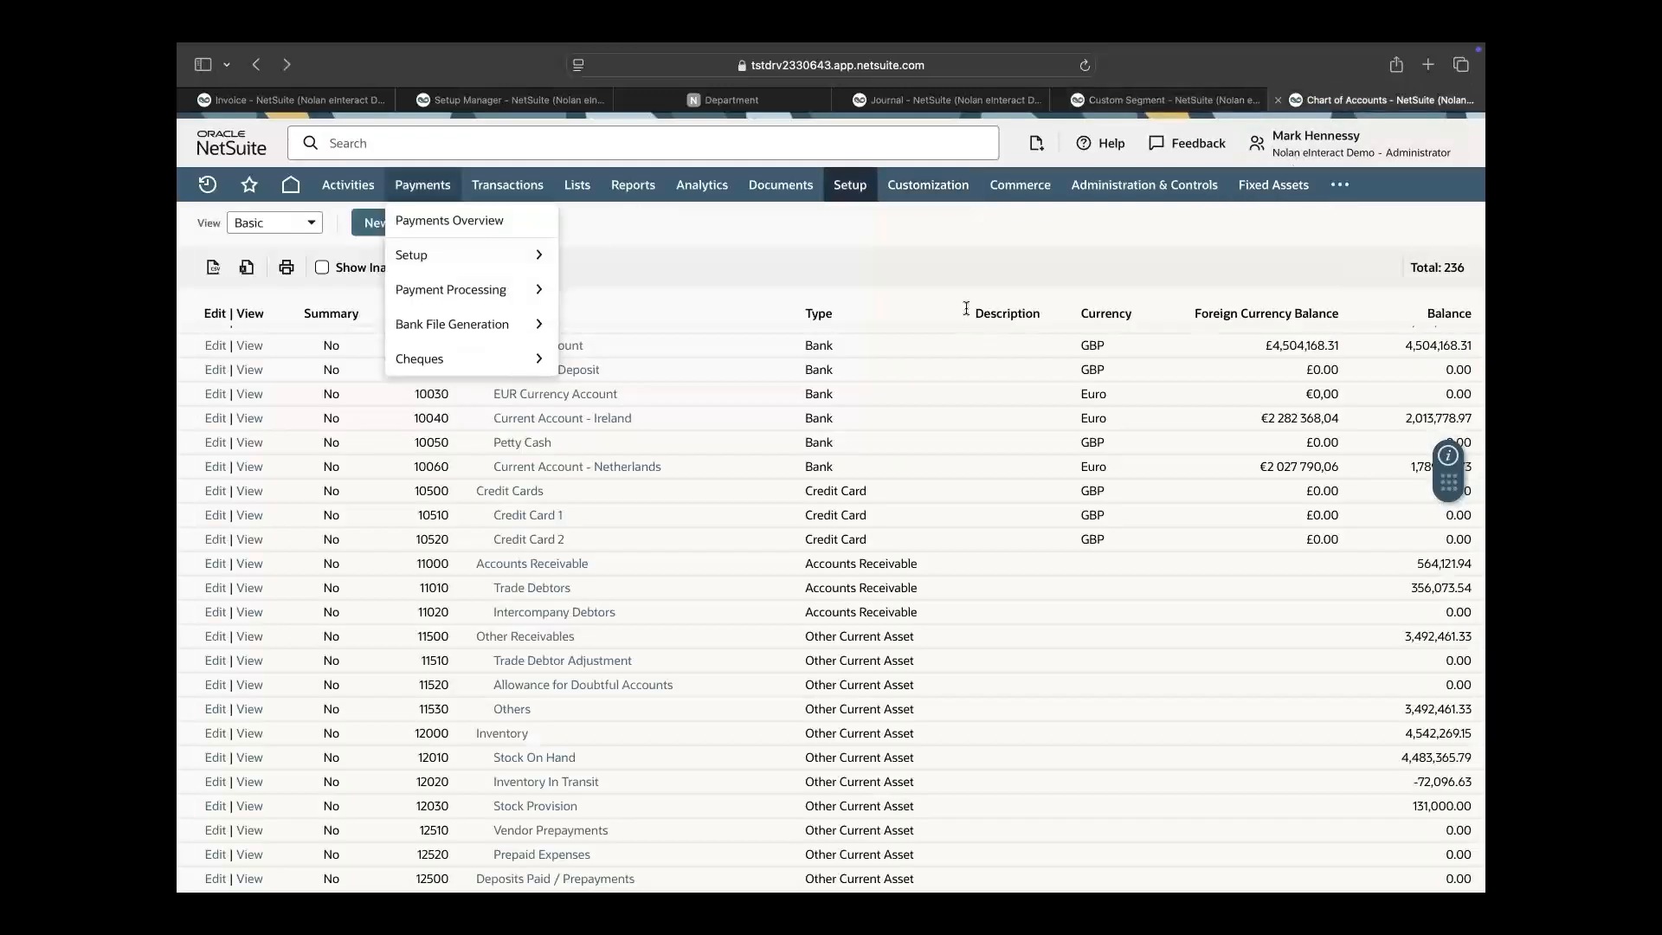
left_click(683, 228)
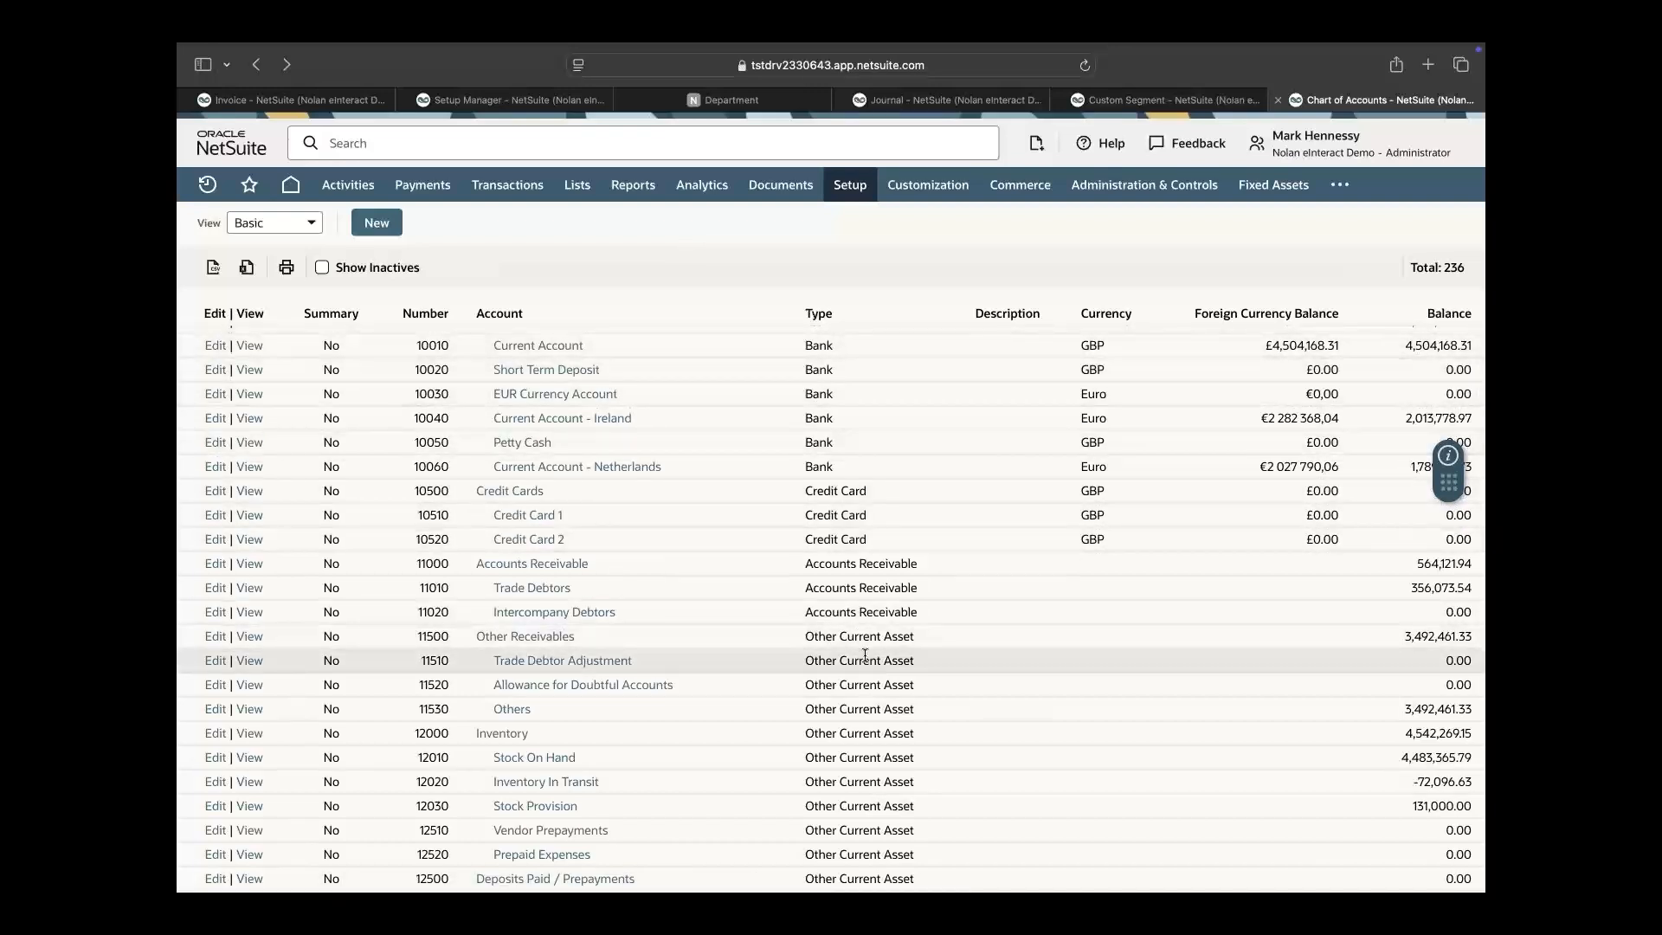
scroll(867, 655, "down", 10)
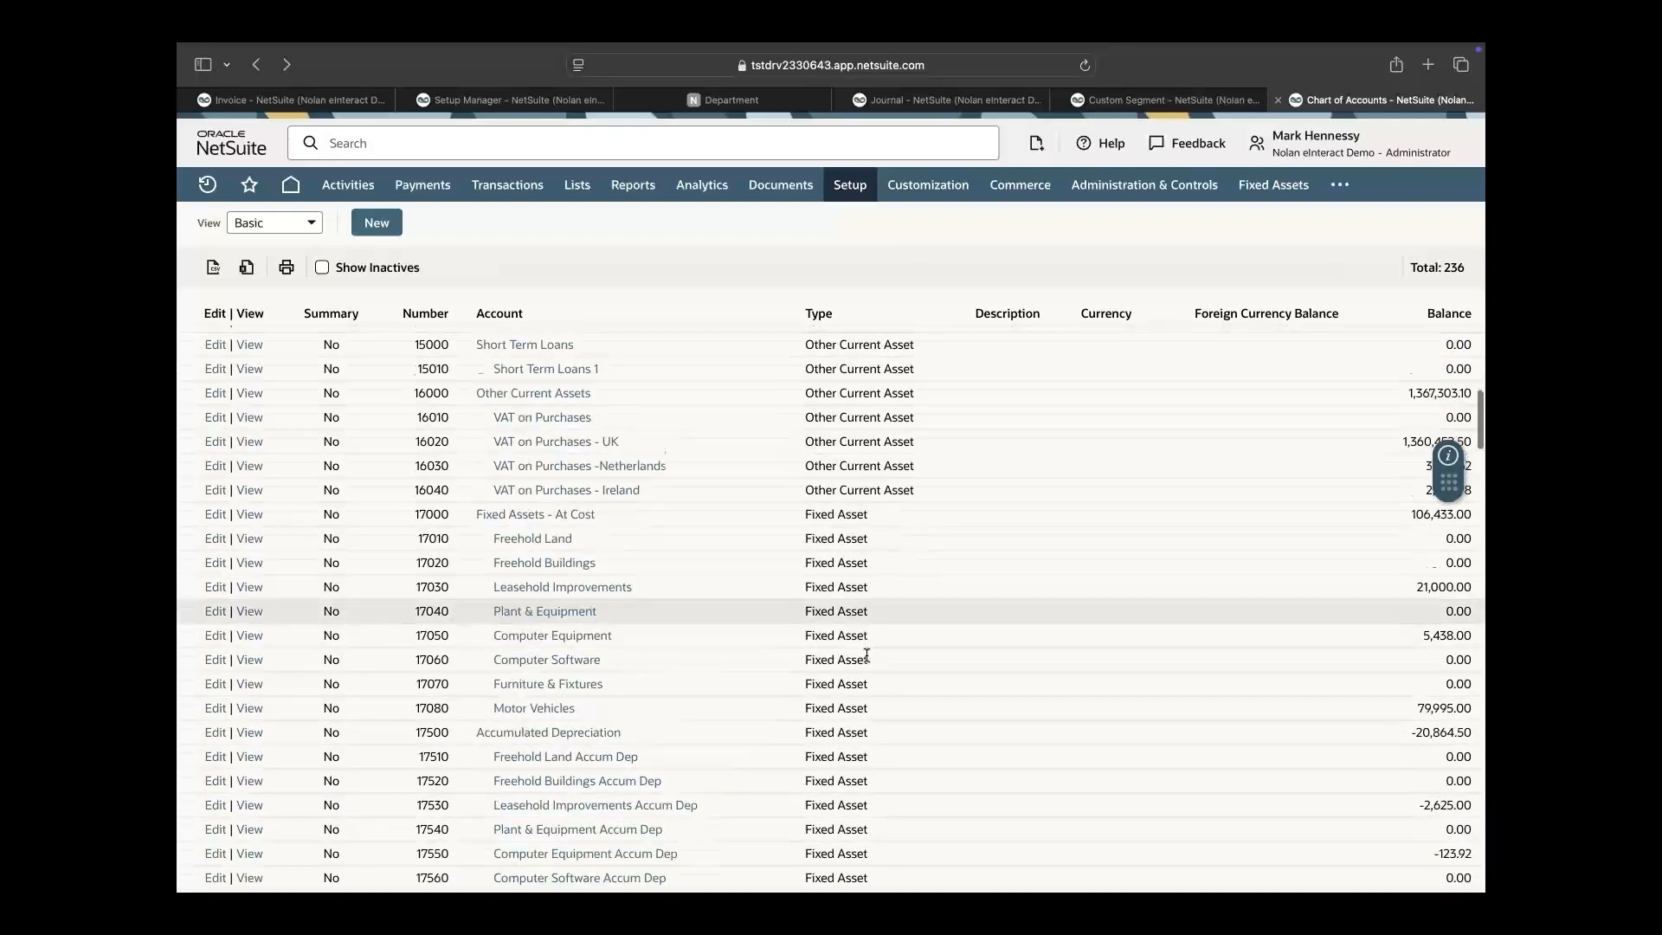
scroll(868, 655, "up", 15)
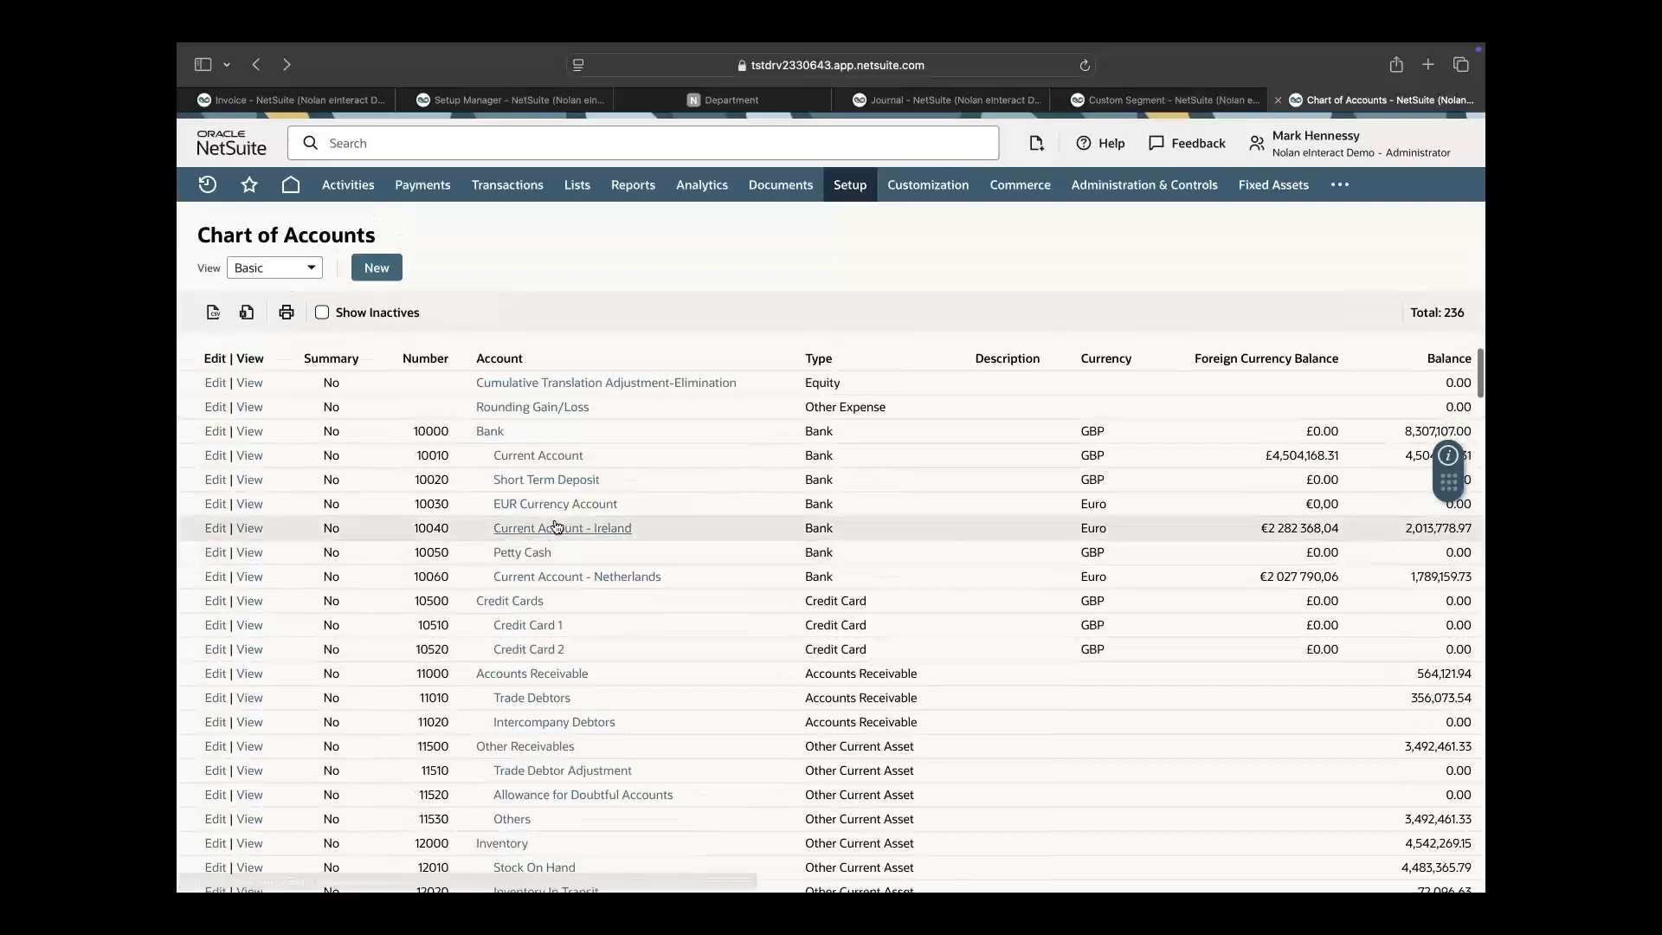
Open the 10010 Current Account record for editing in a separate browser tab and review its General Rate Type options without changing them
right_click(219, 457)
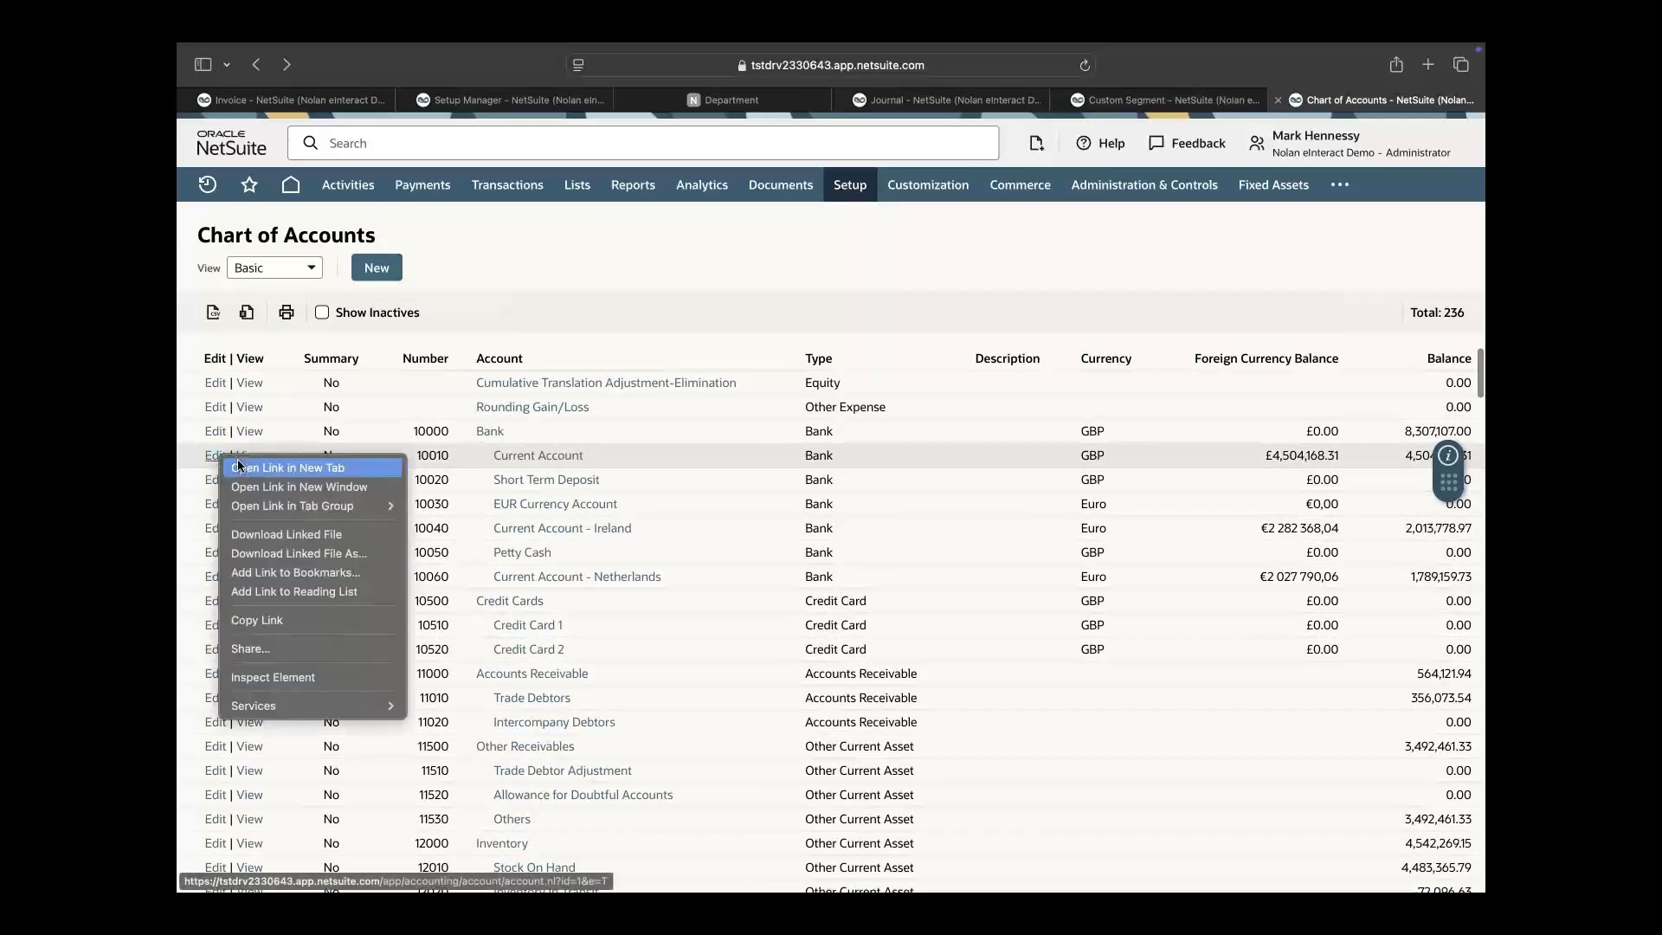
left_click(243, 467)
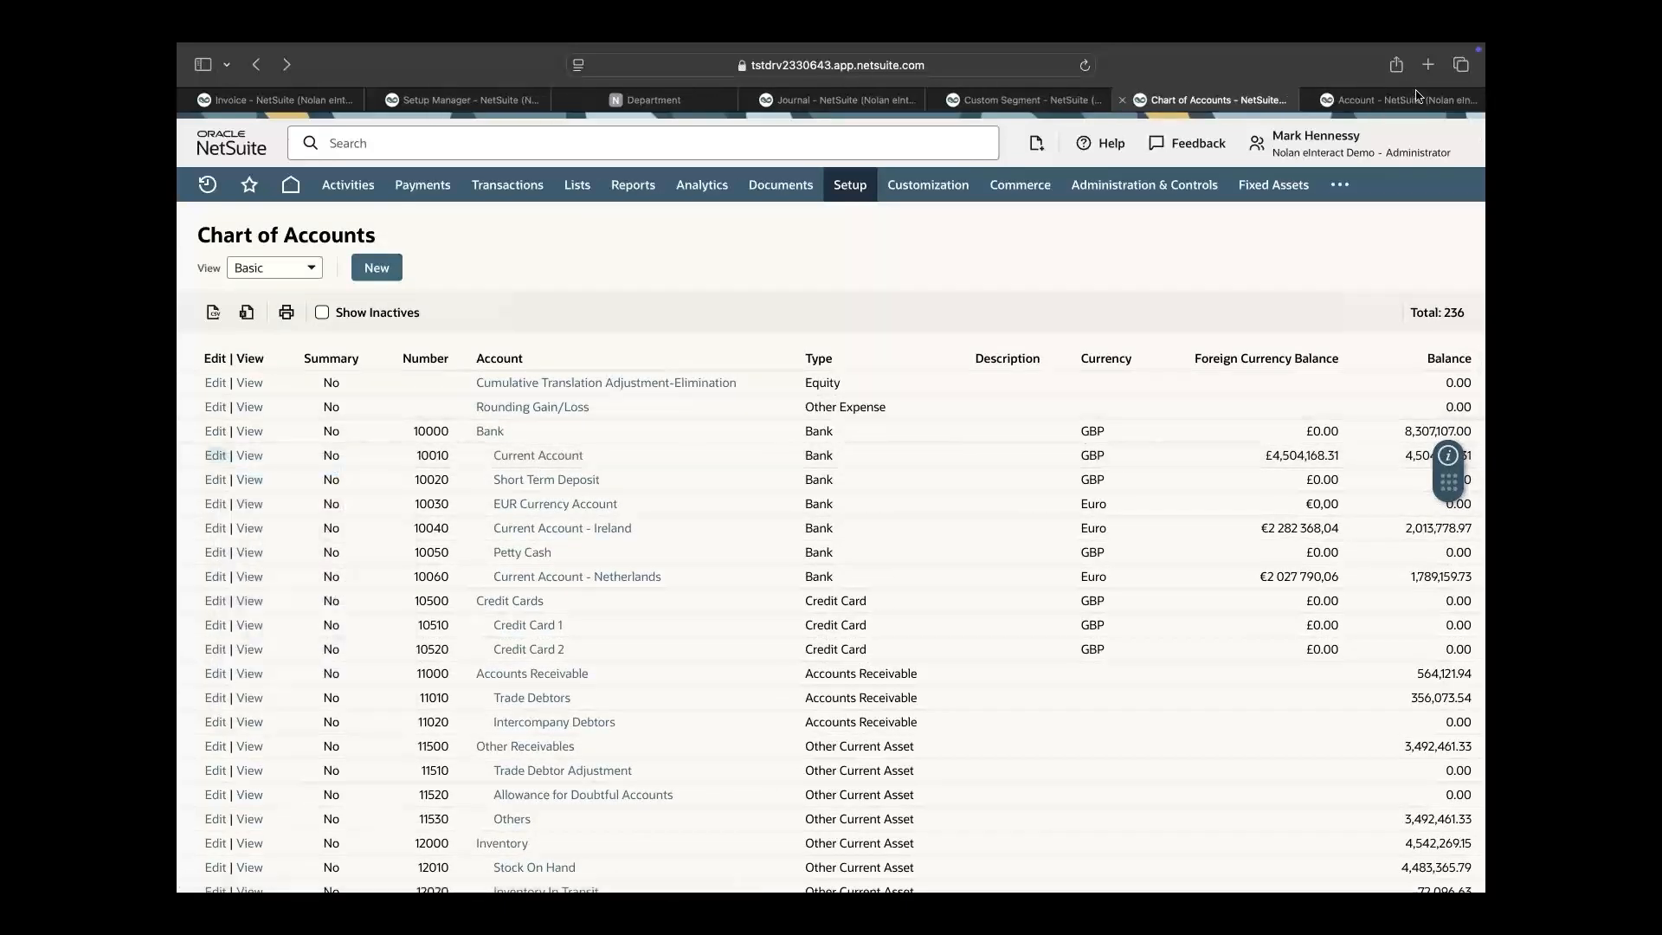
left_click(1405, 101)
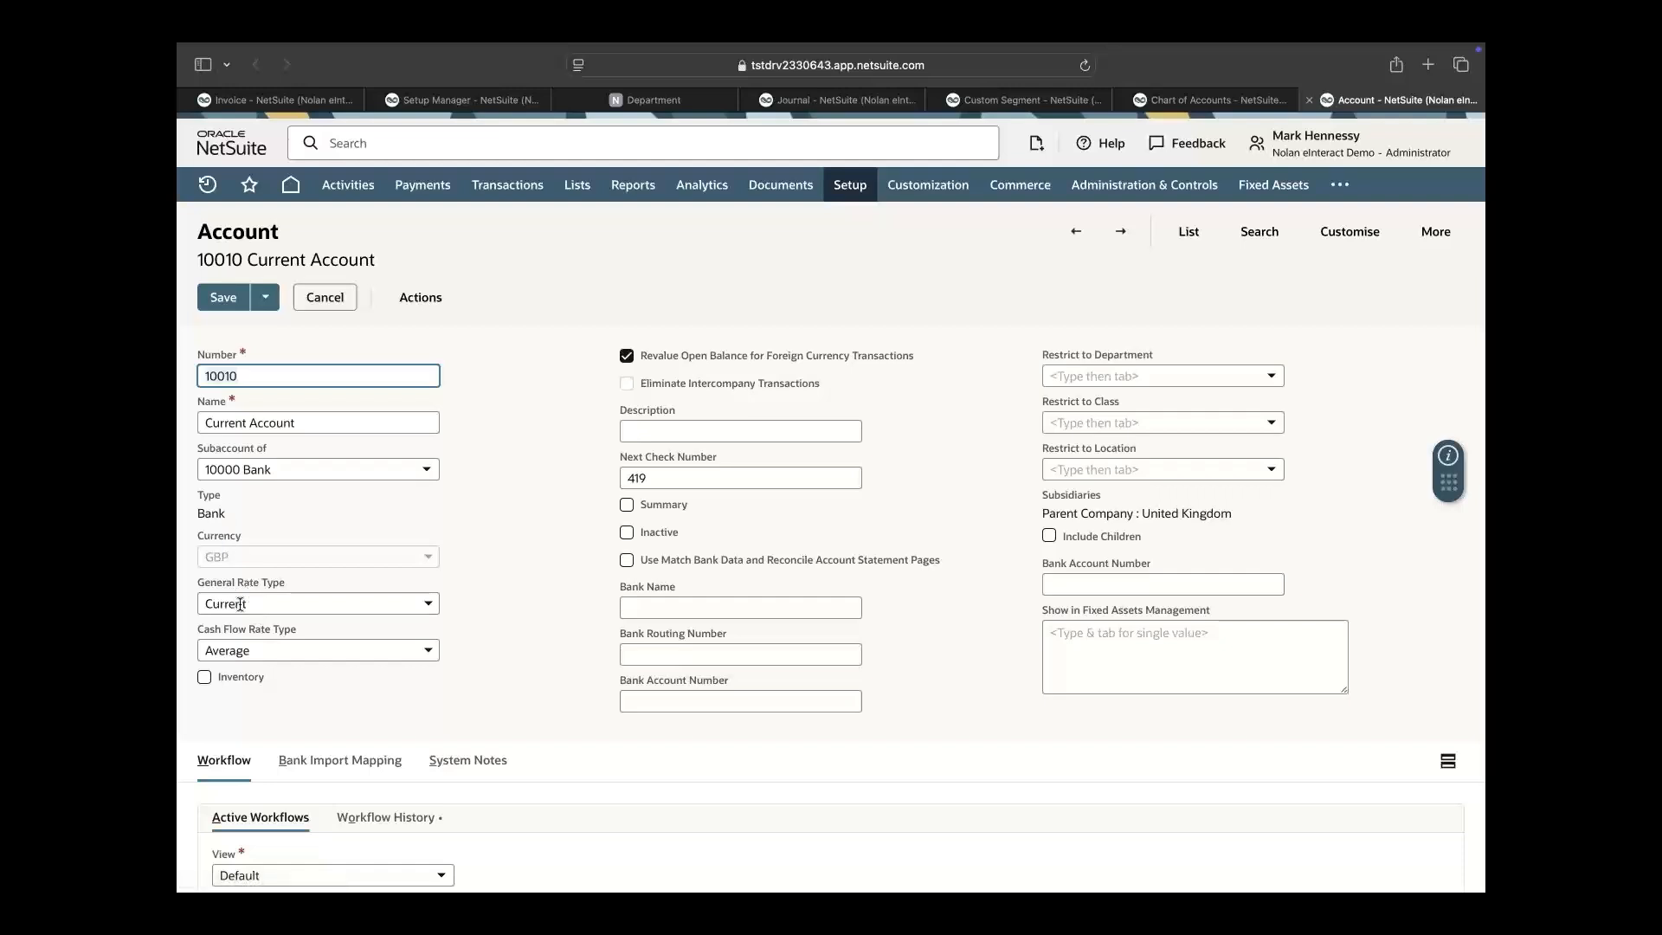
left_click(429, 608)
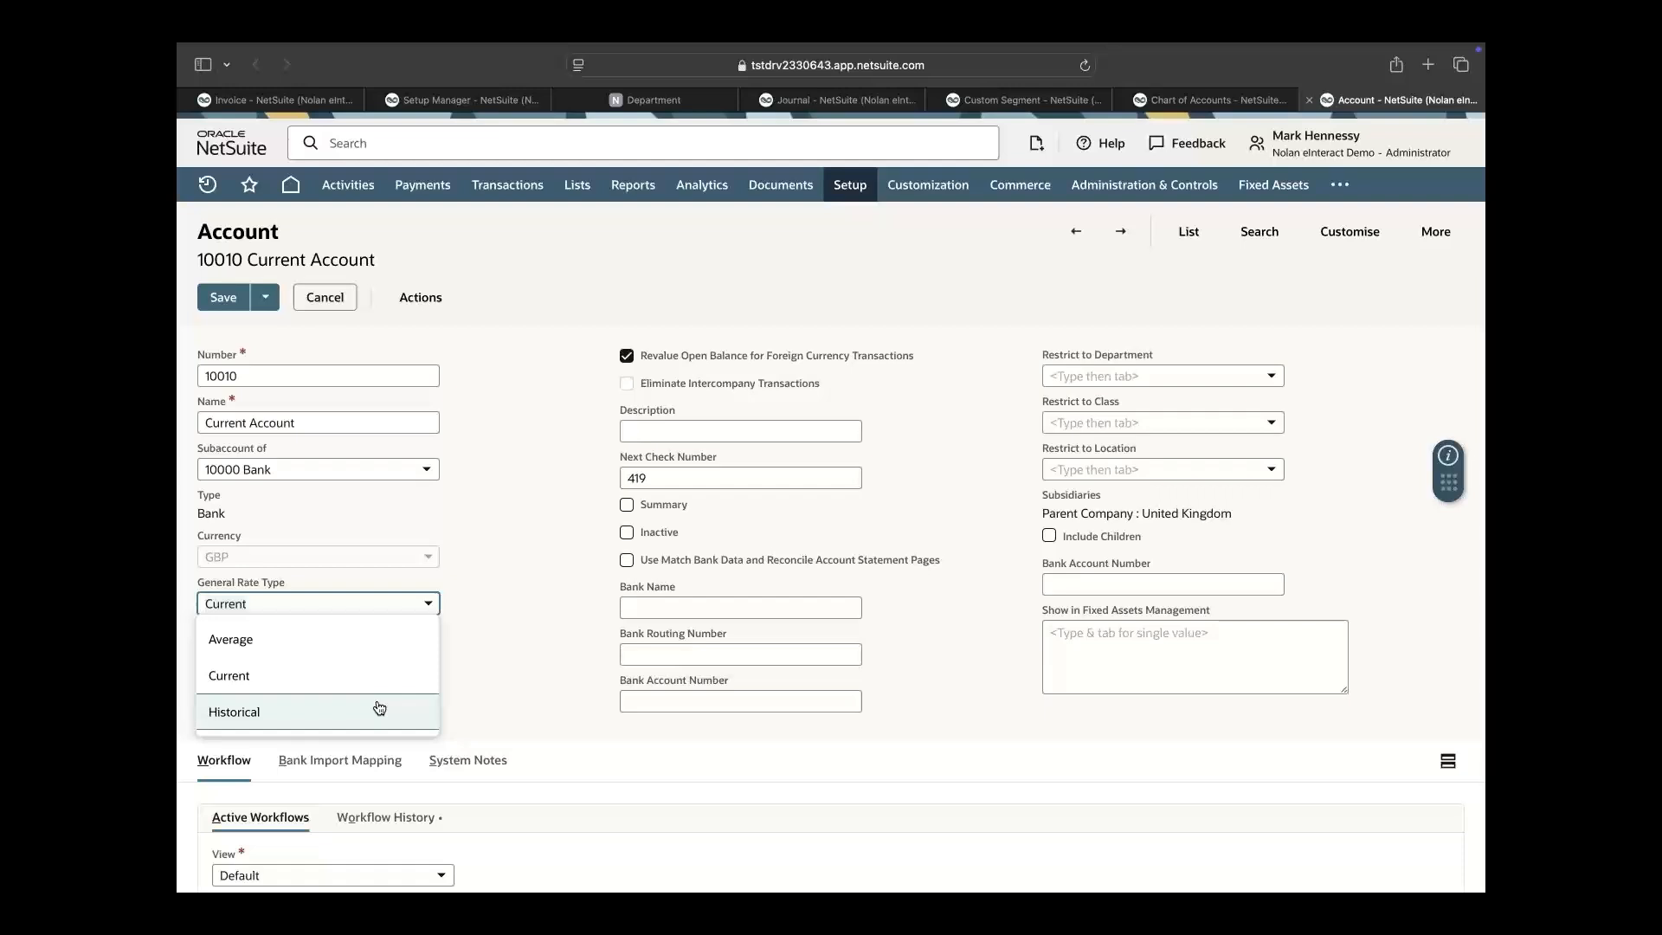
left_click(581, 592)
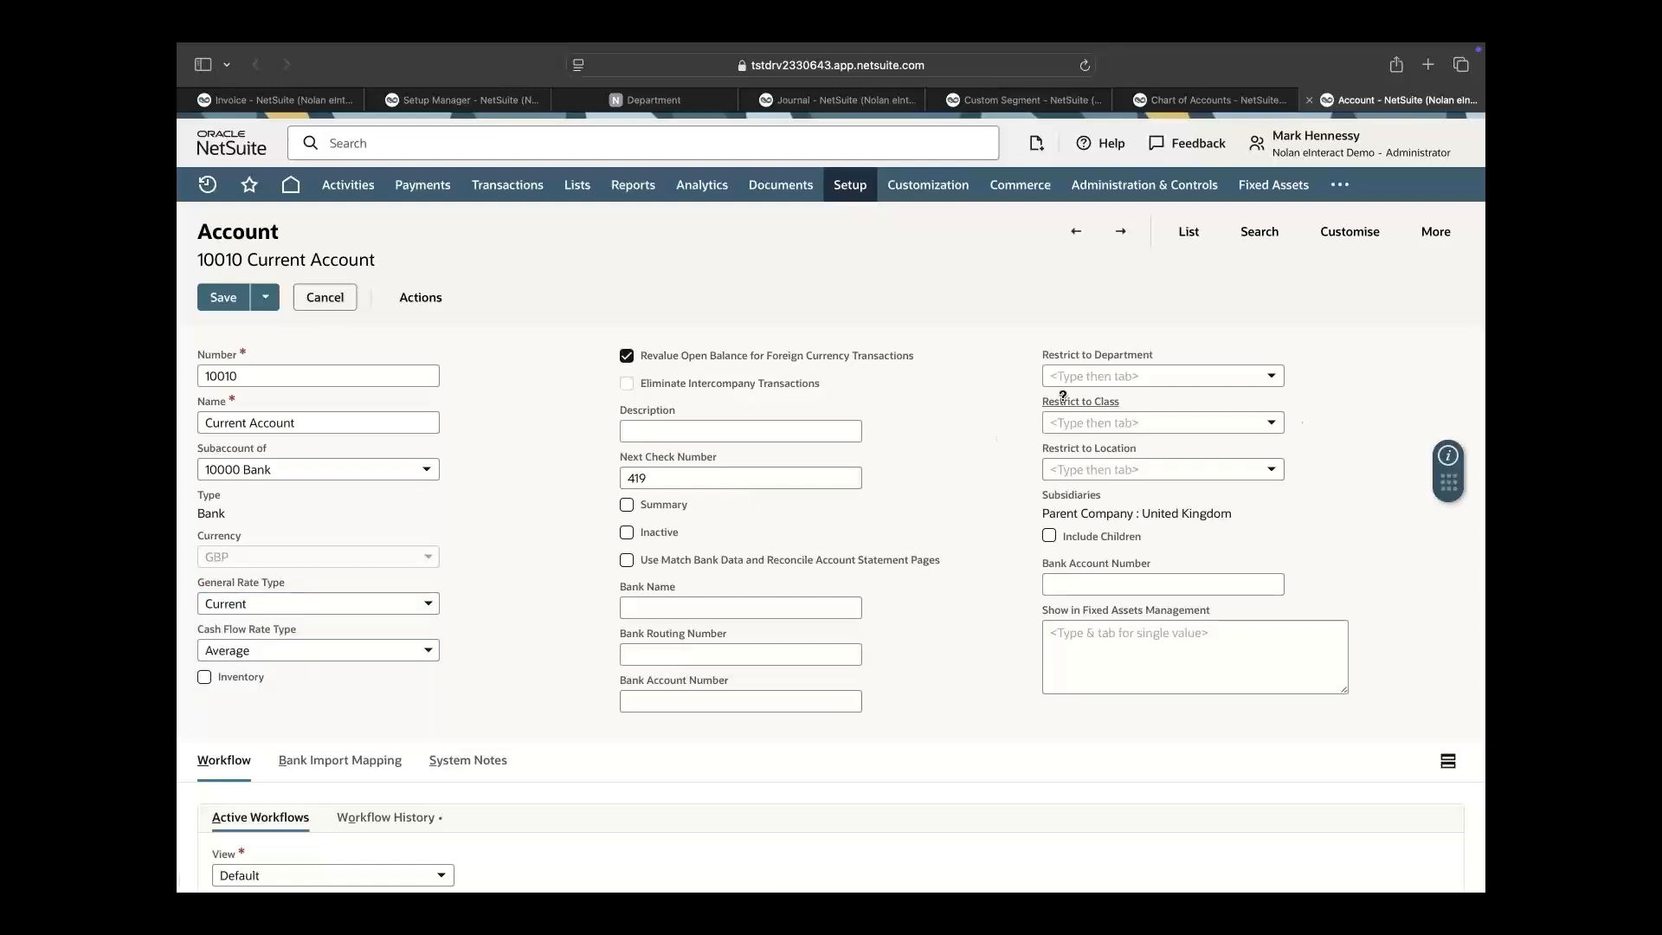